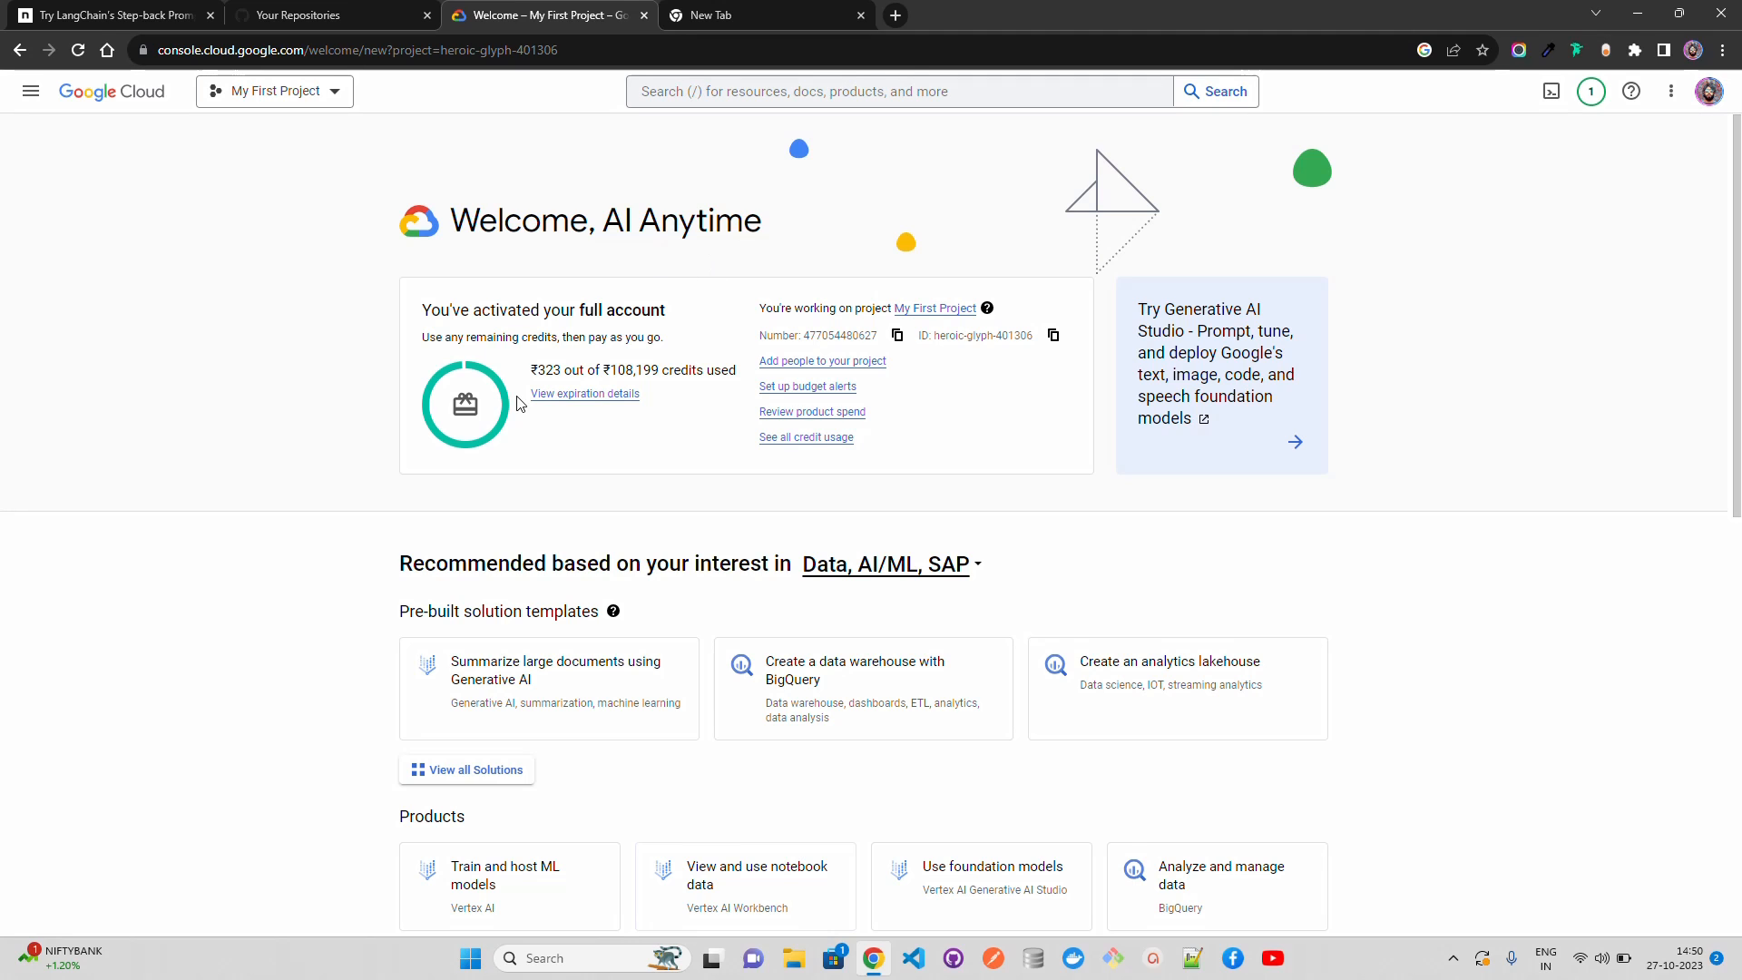
pyautogui.tripleClick(635, 370)
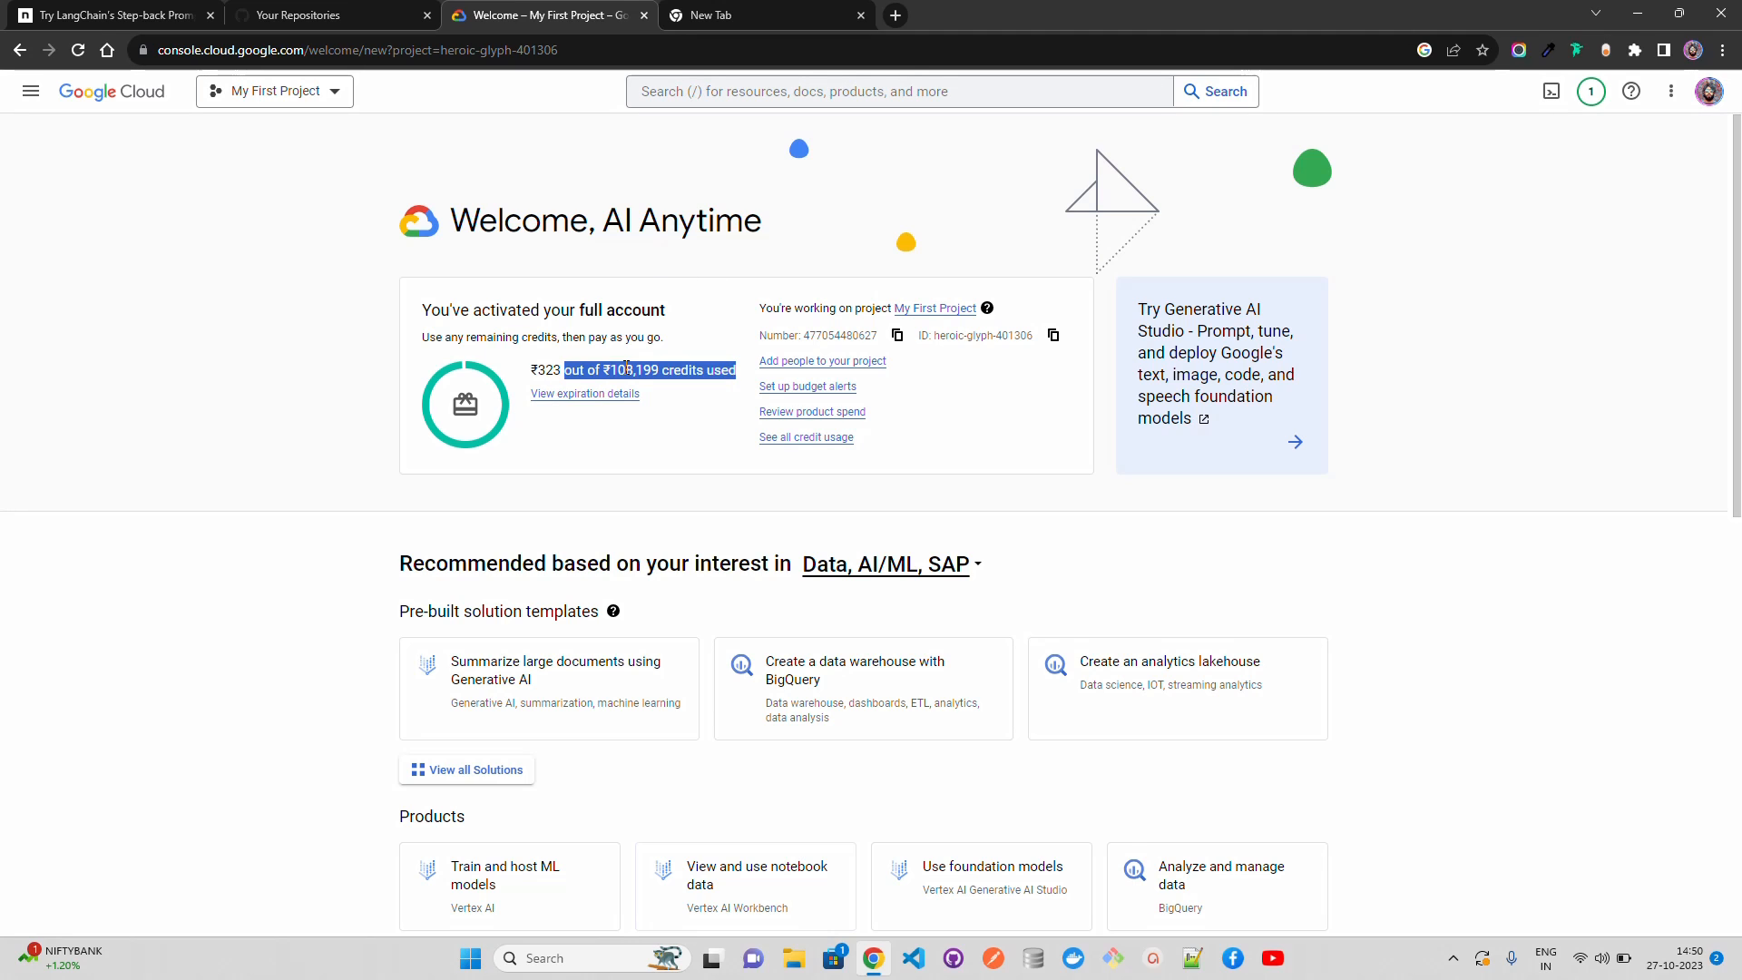
pyautogui.click(211, 399)
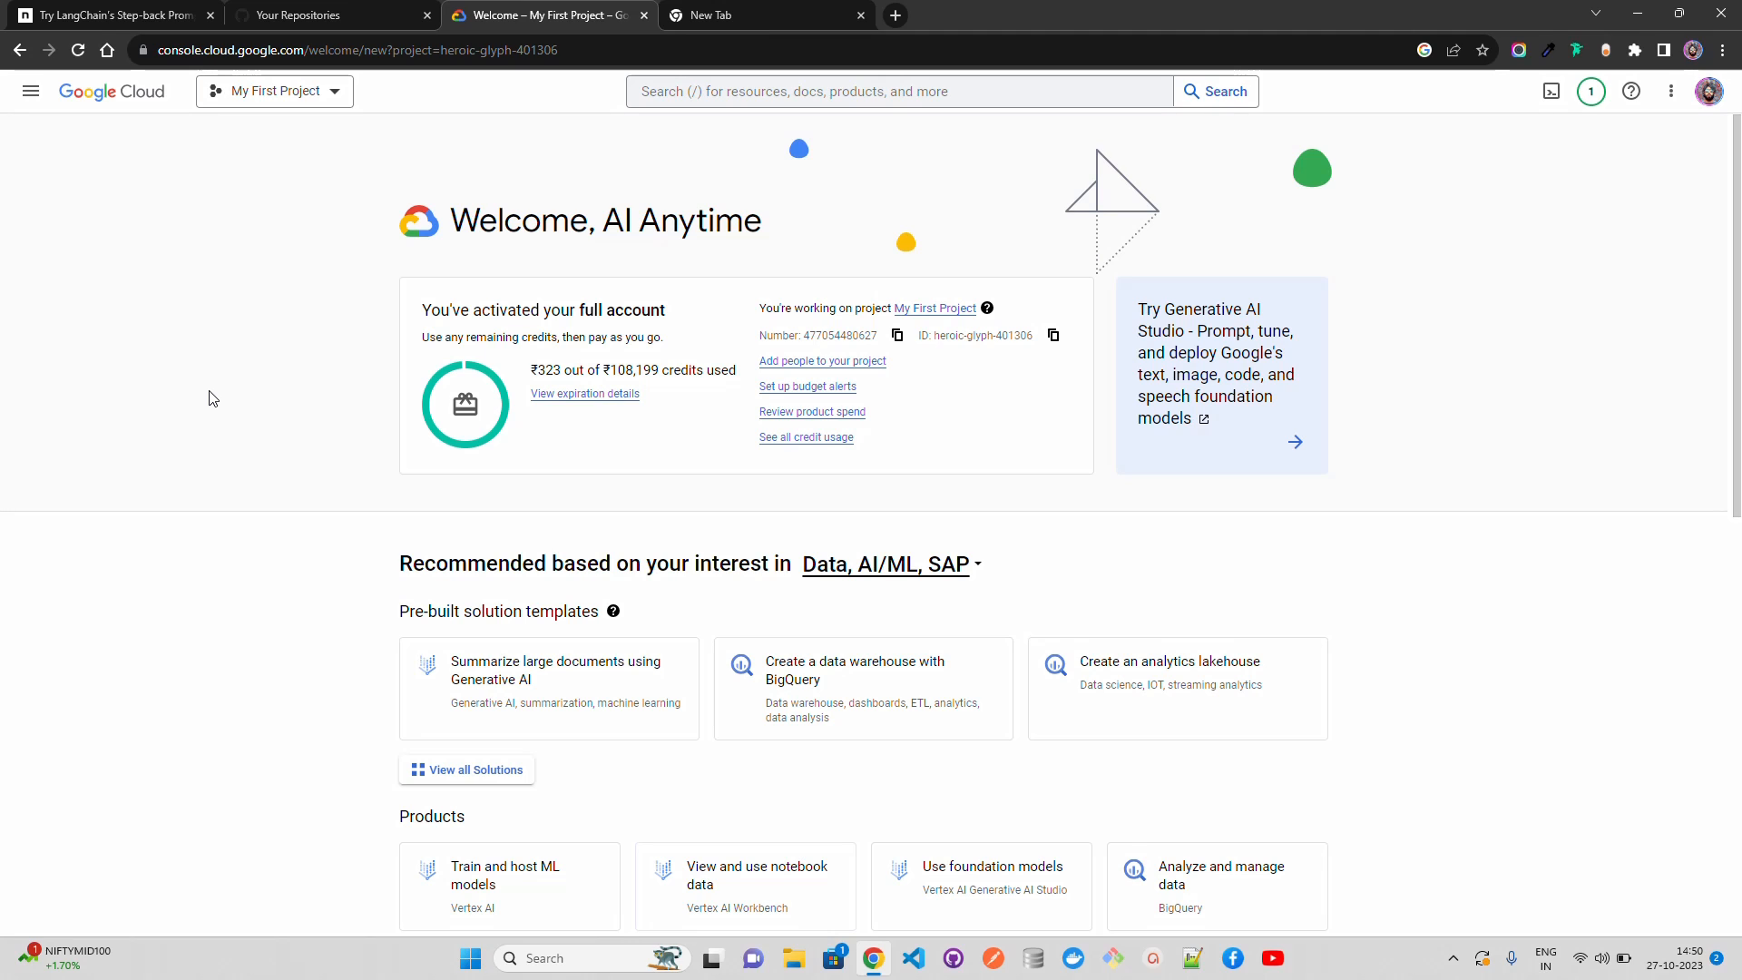
pyautogui.click(337, 101)
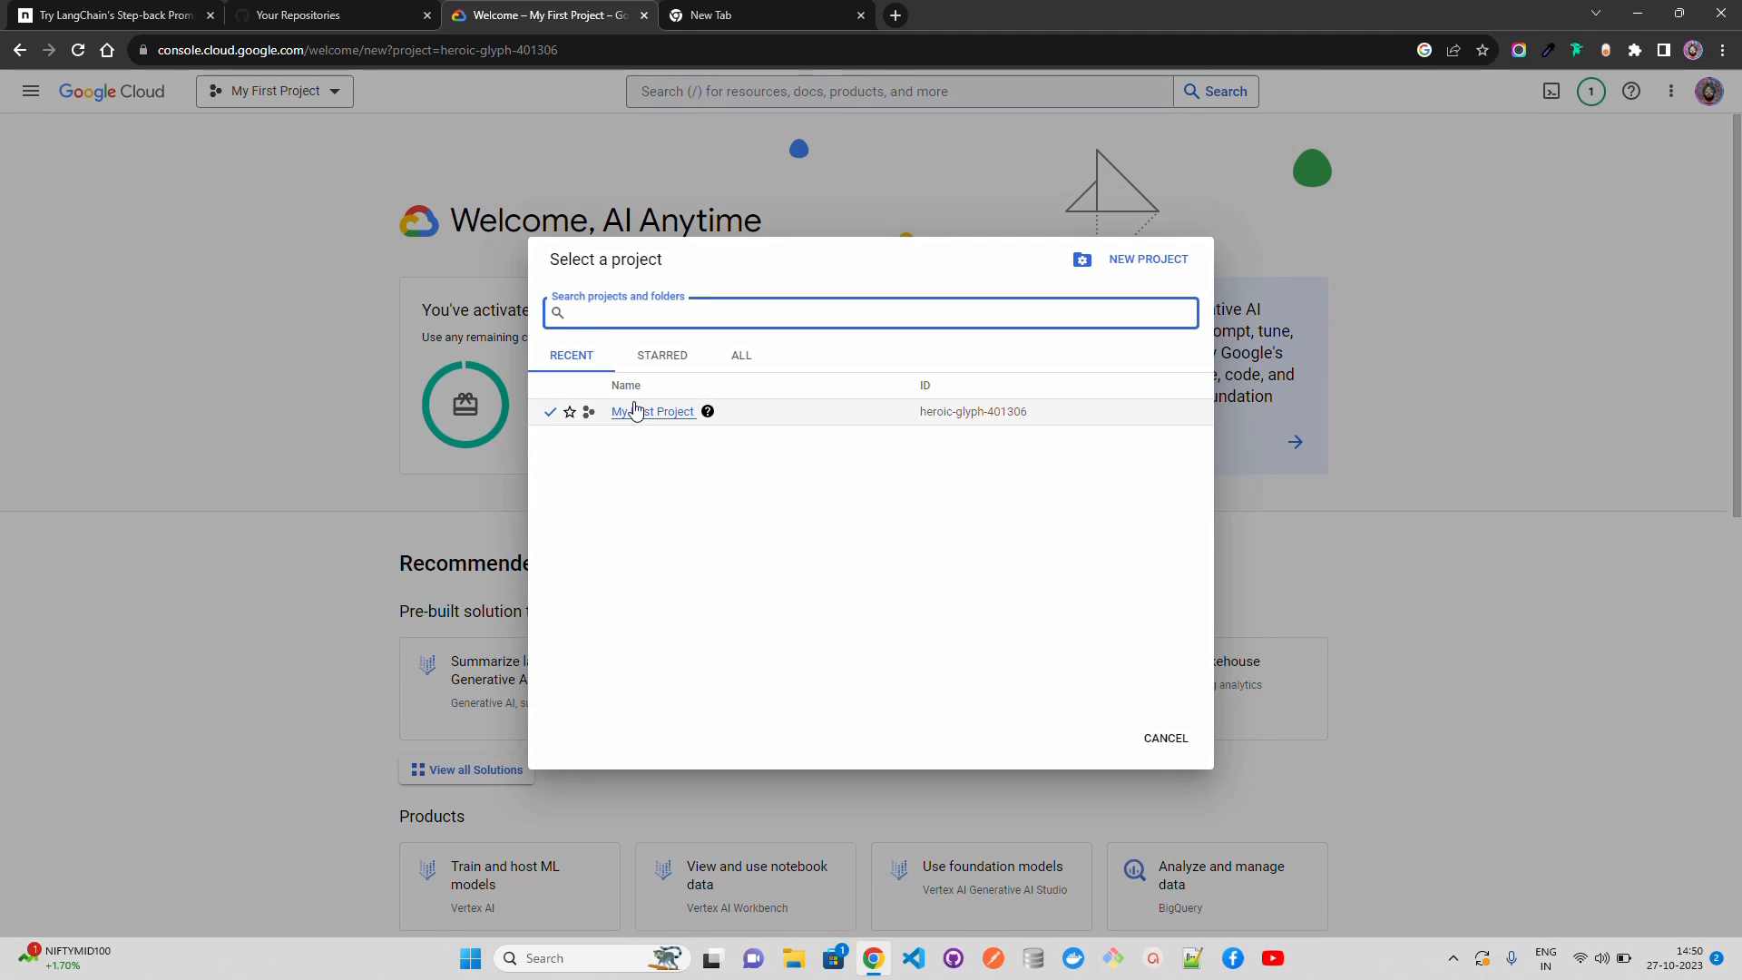
pyautogui.click(1157, 739)
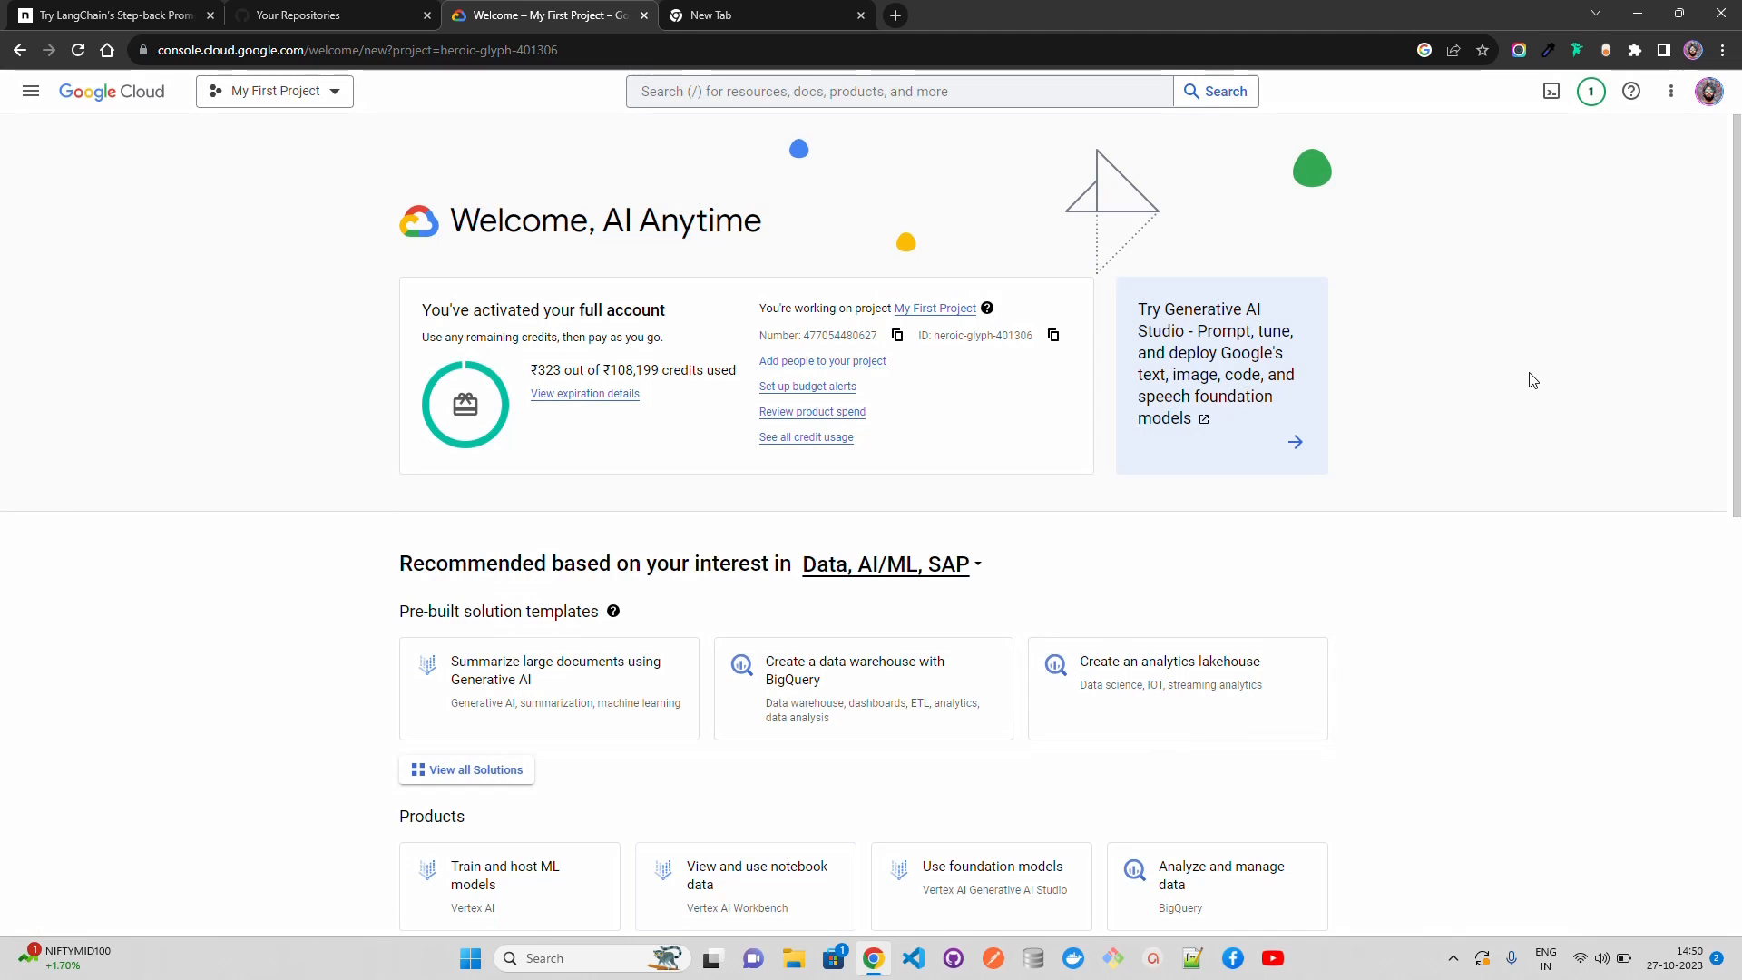
# Step: Search the console for the Search & Conversation product and open it
pyautogui.click(890, 93)
pyautogui.write('search a')
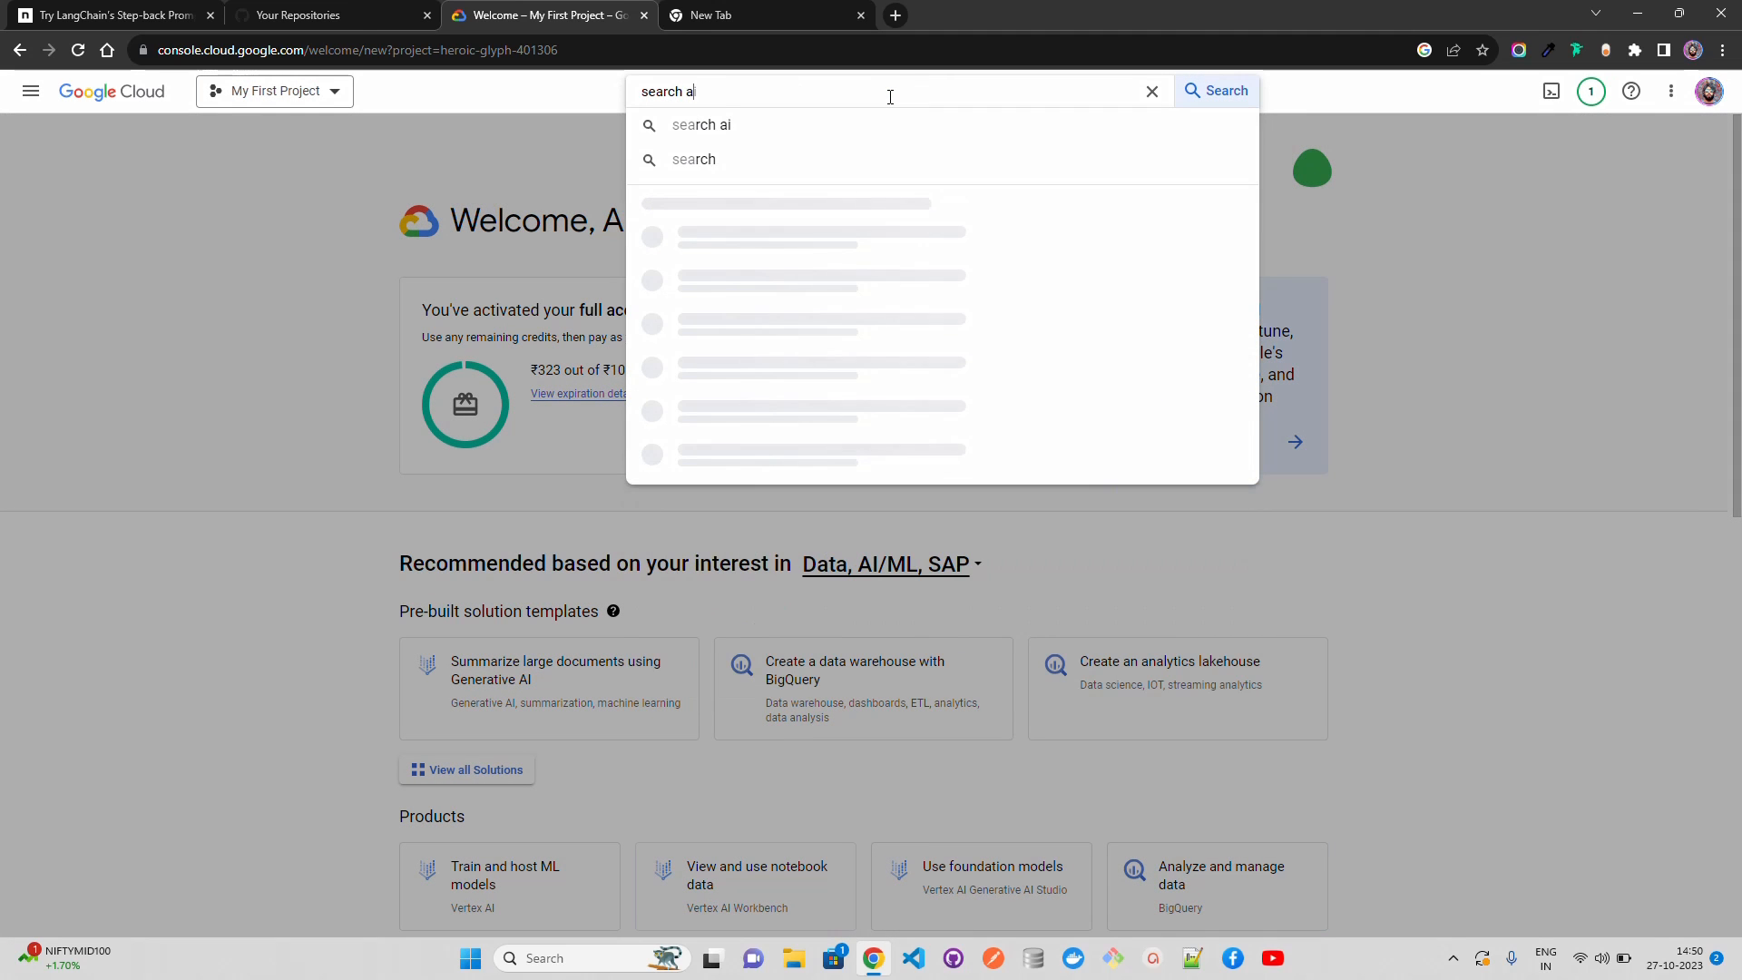
pyautogui.write('dnd')
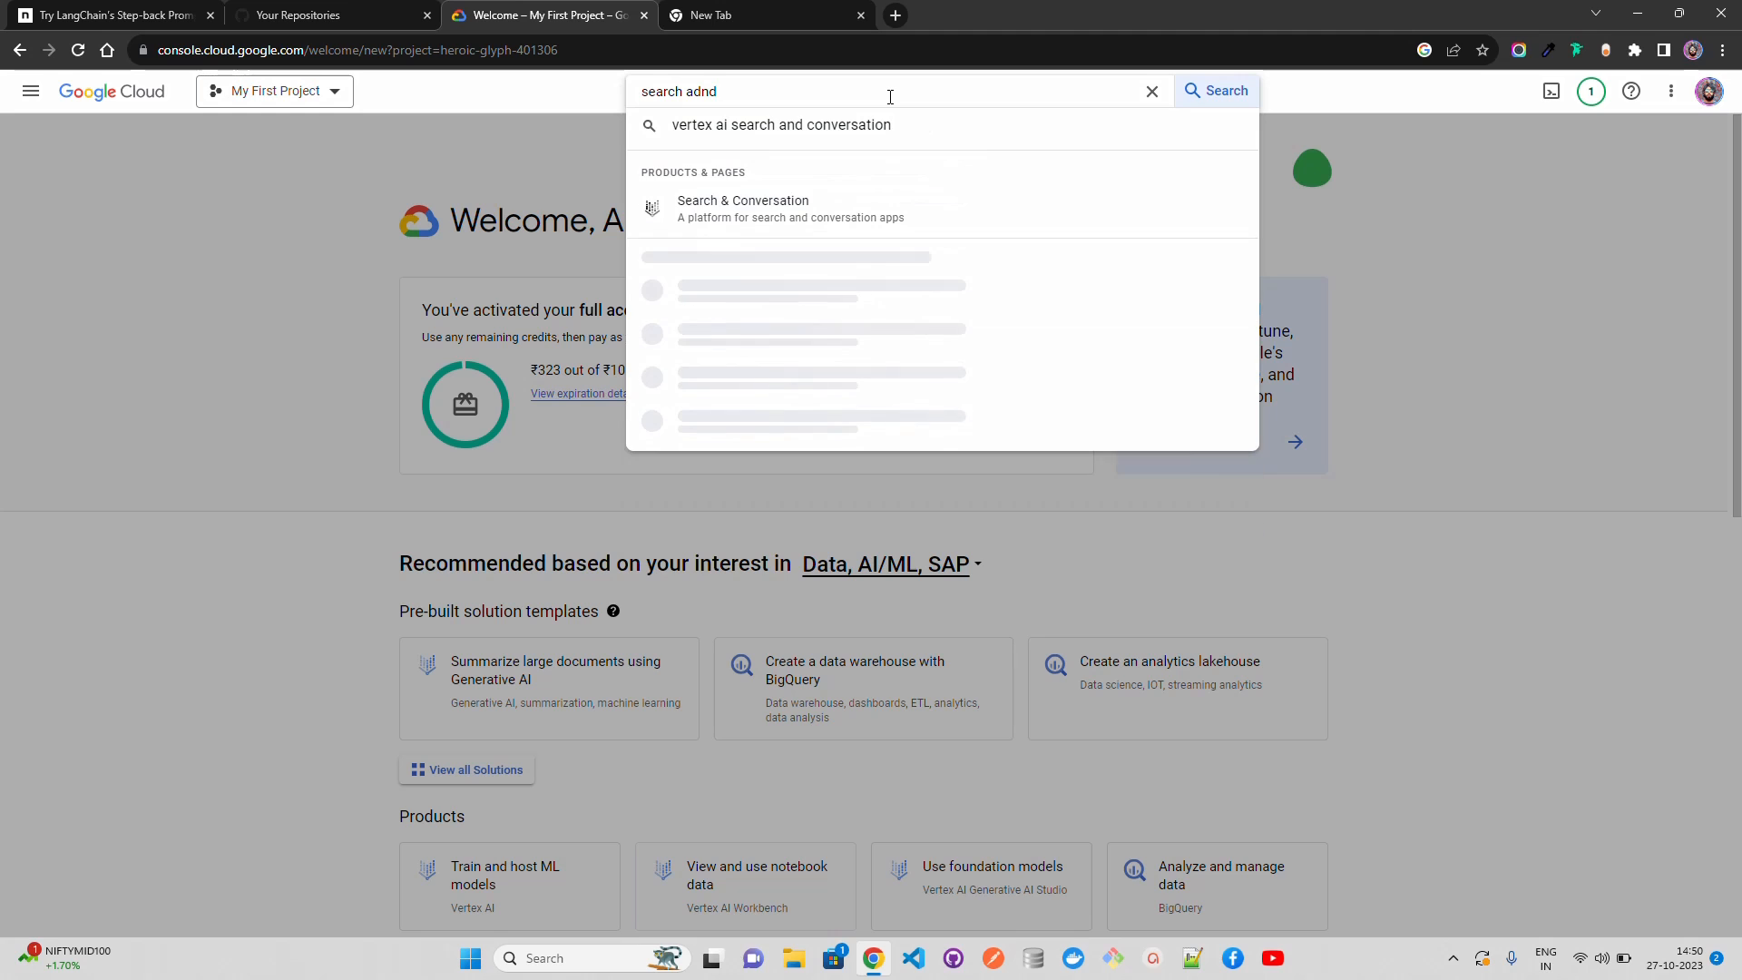
pyautogui.click(771, 216)
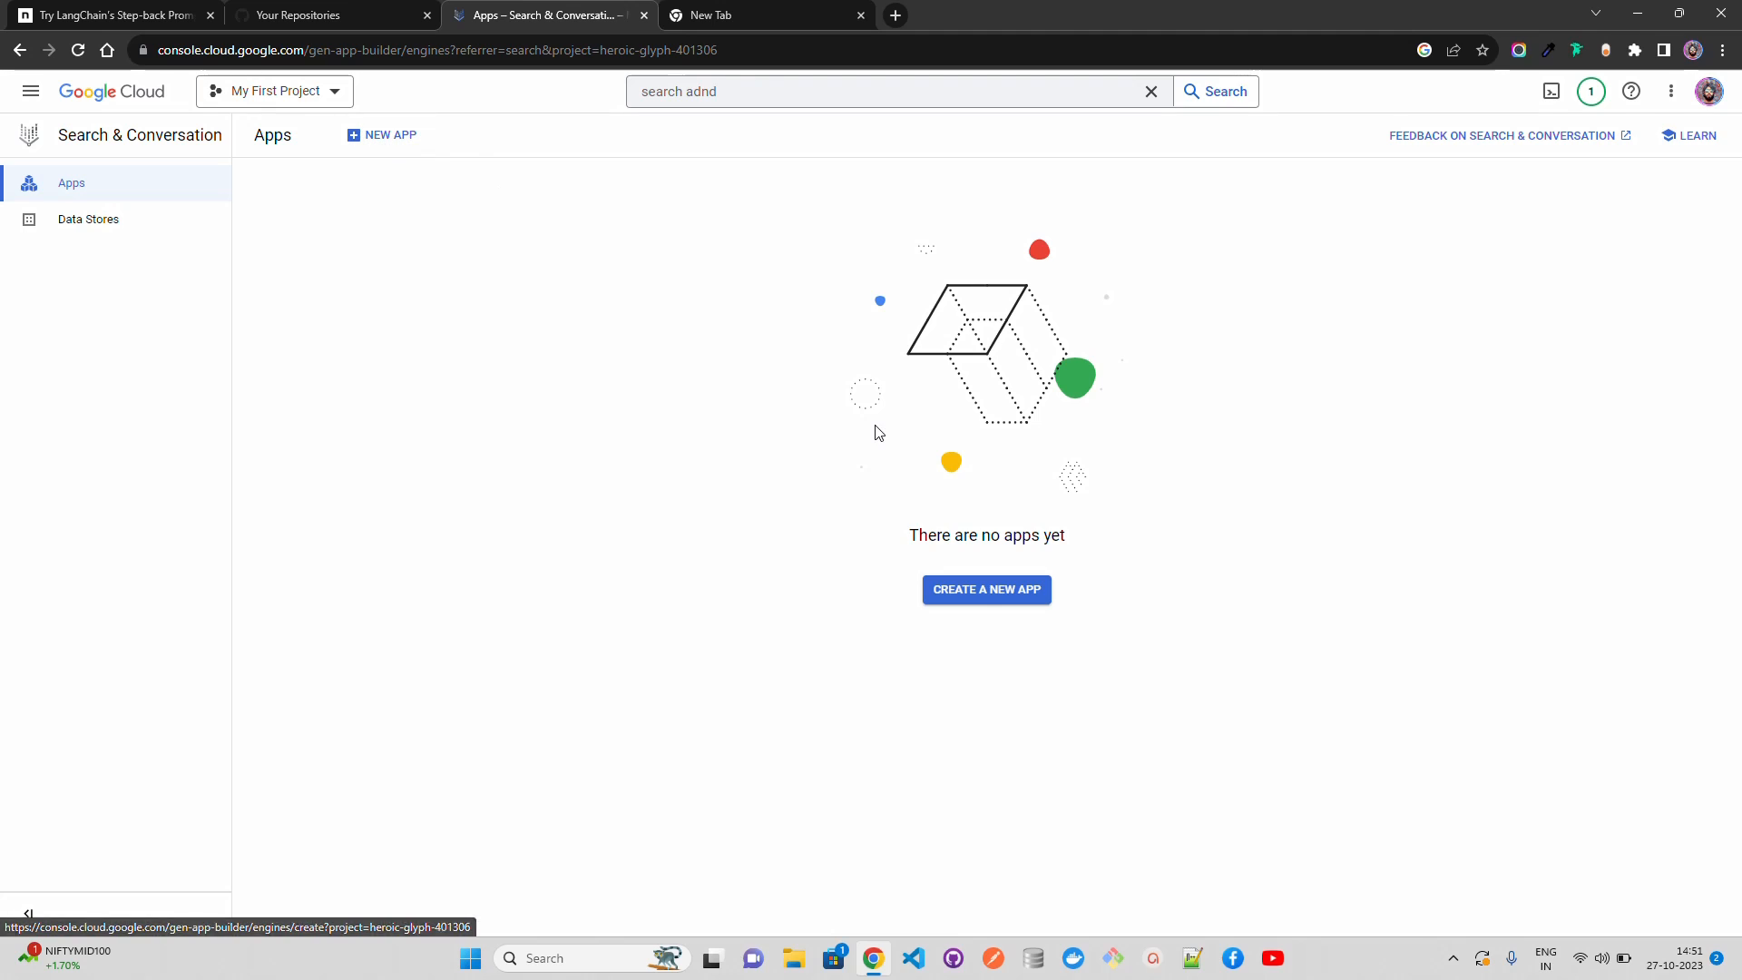
# Step: Start creating a new app of the Search type and review its Enterprise edition features
pyautogui.click(1003, 599)
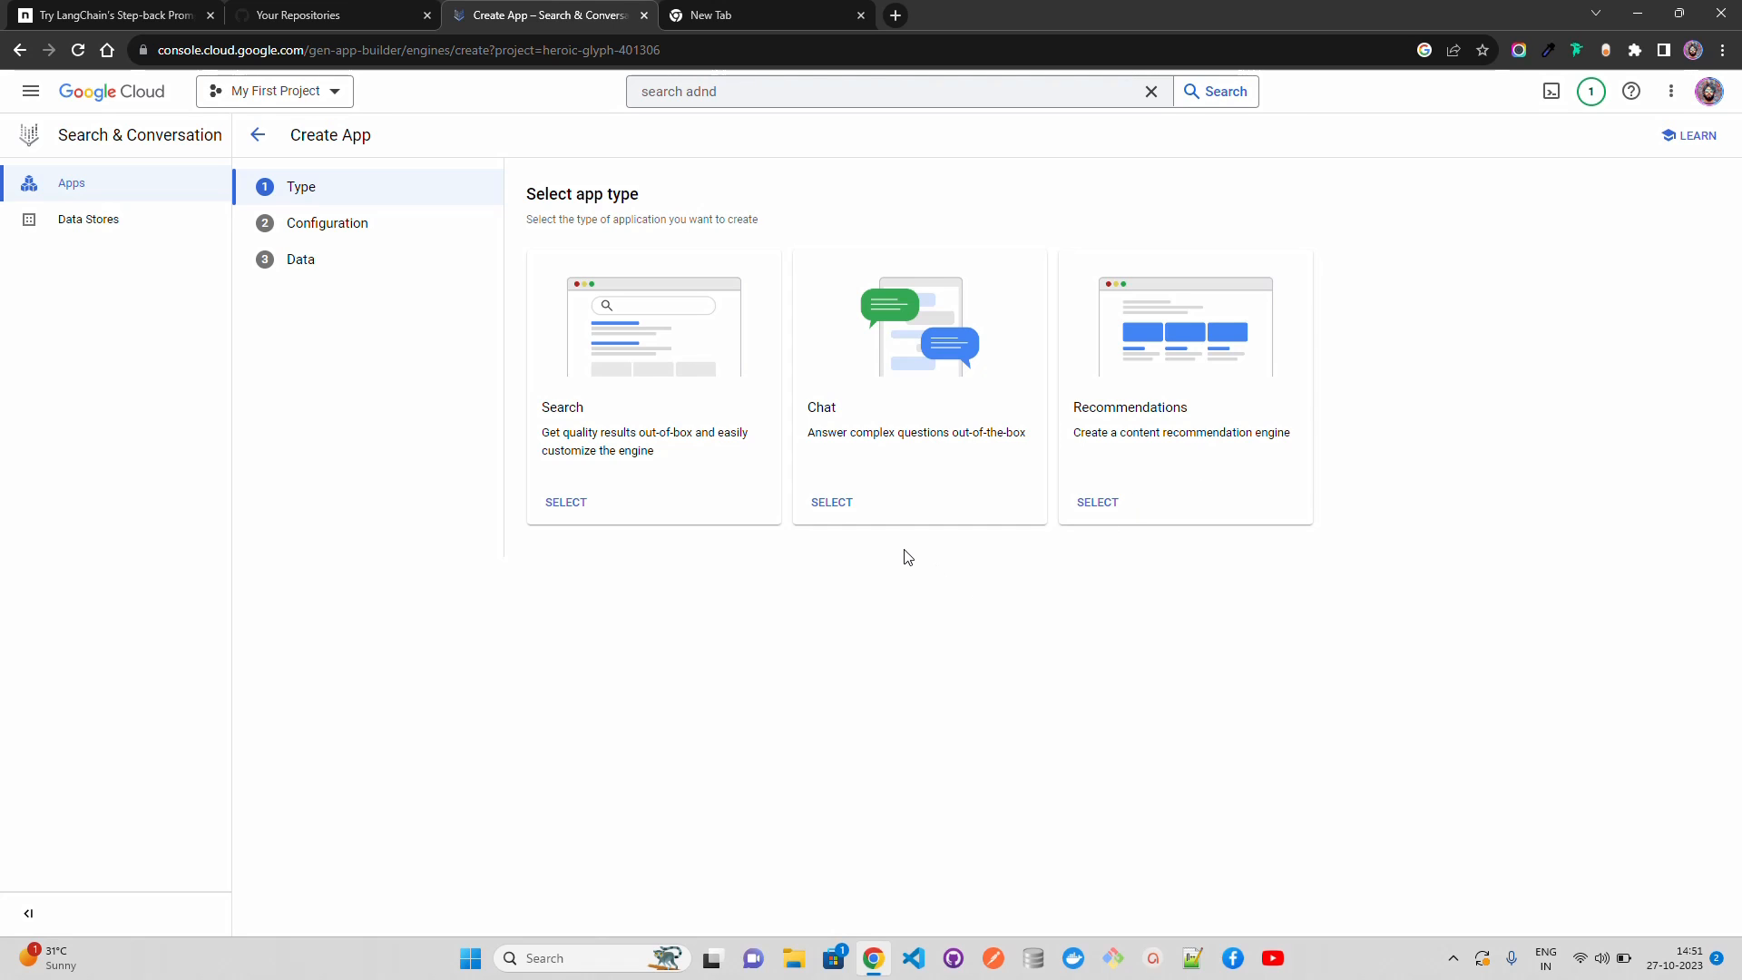
pyautogui.click(566, 504)
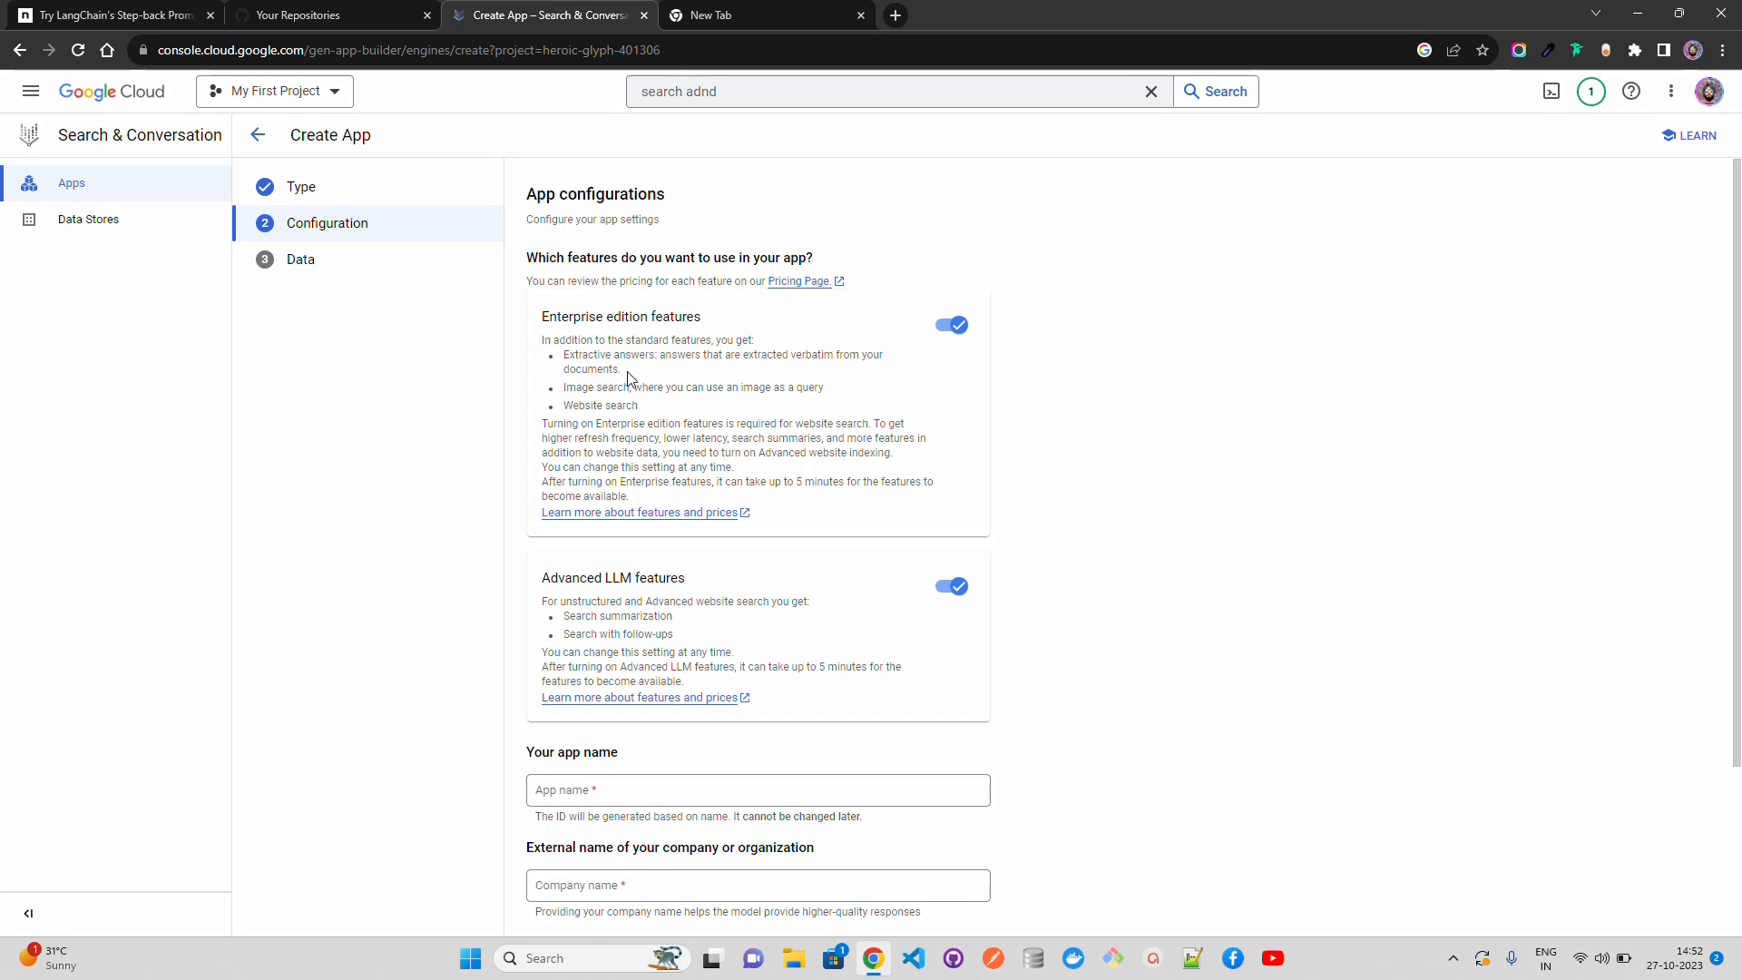
pyautogui.moveTo(624, 372); pyautogui.dragTo(565, 368)
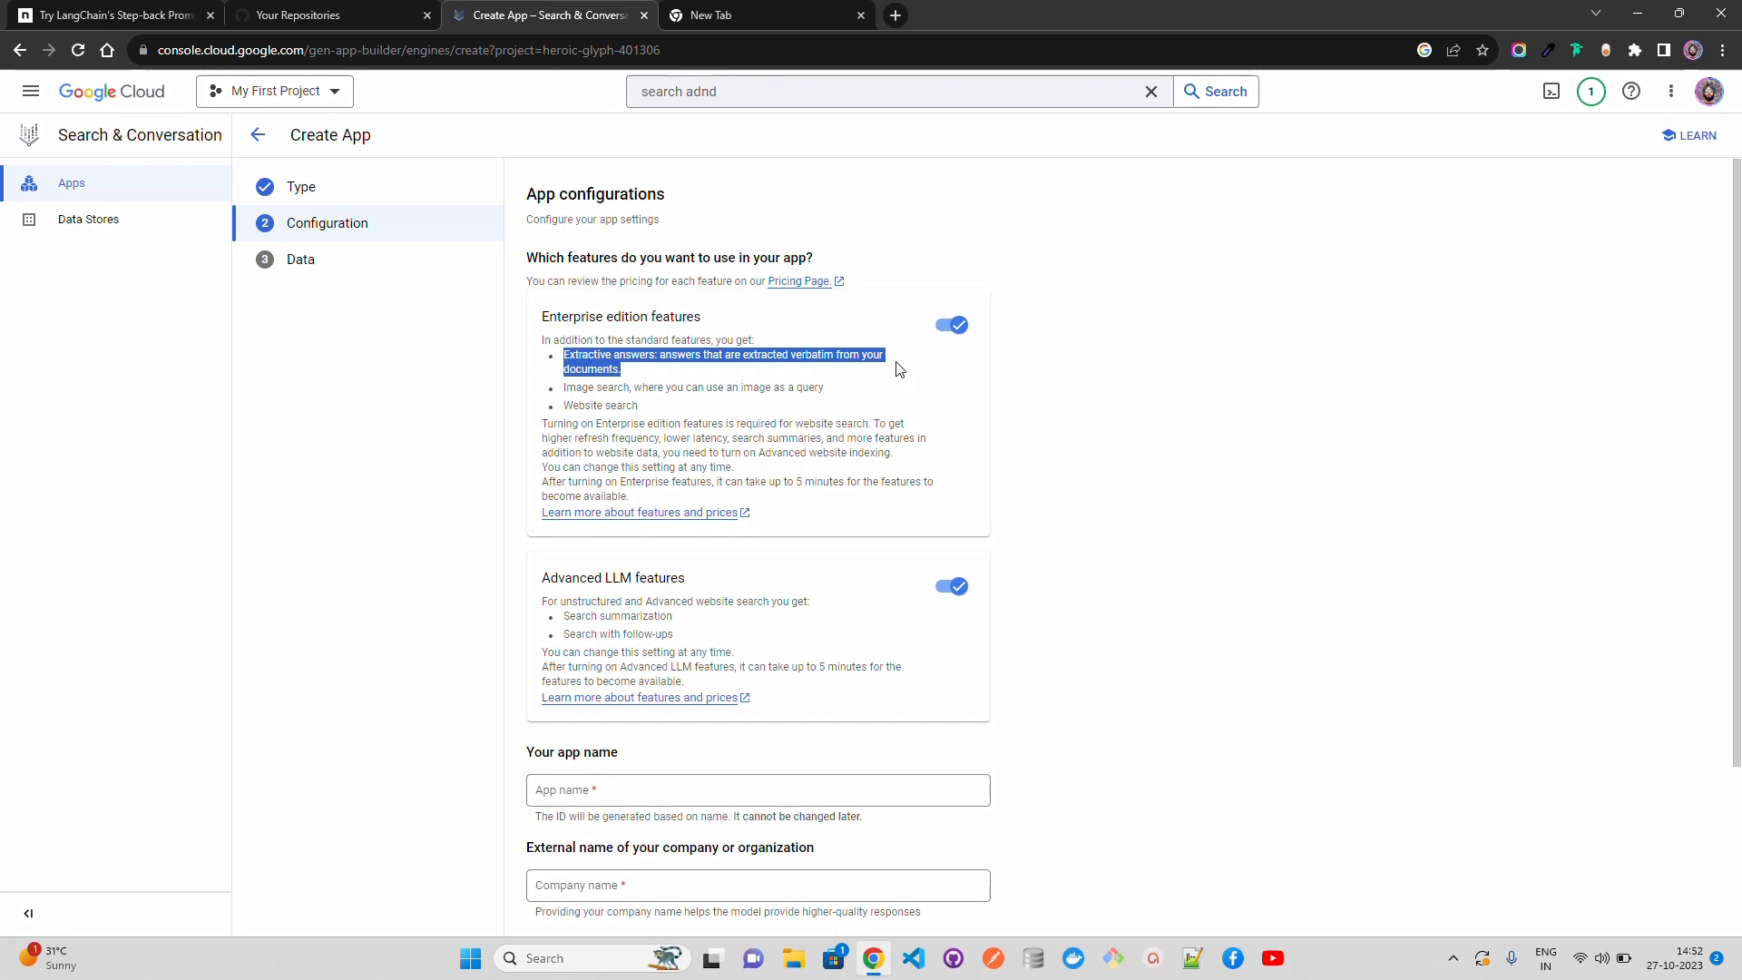
pyautogui.click(706, 370)
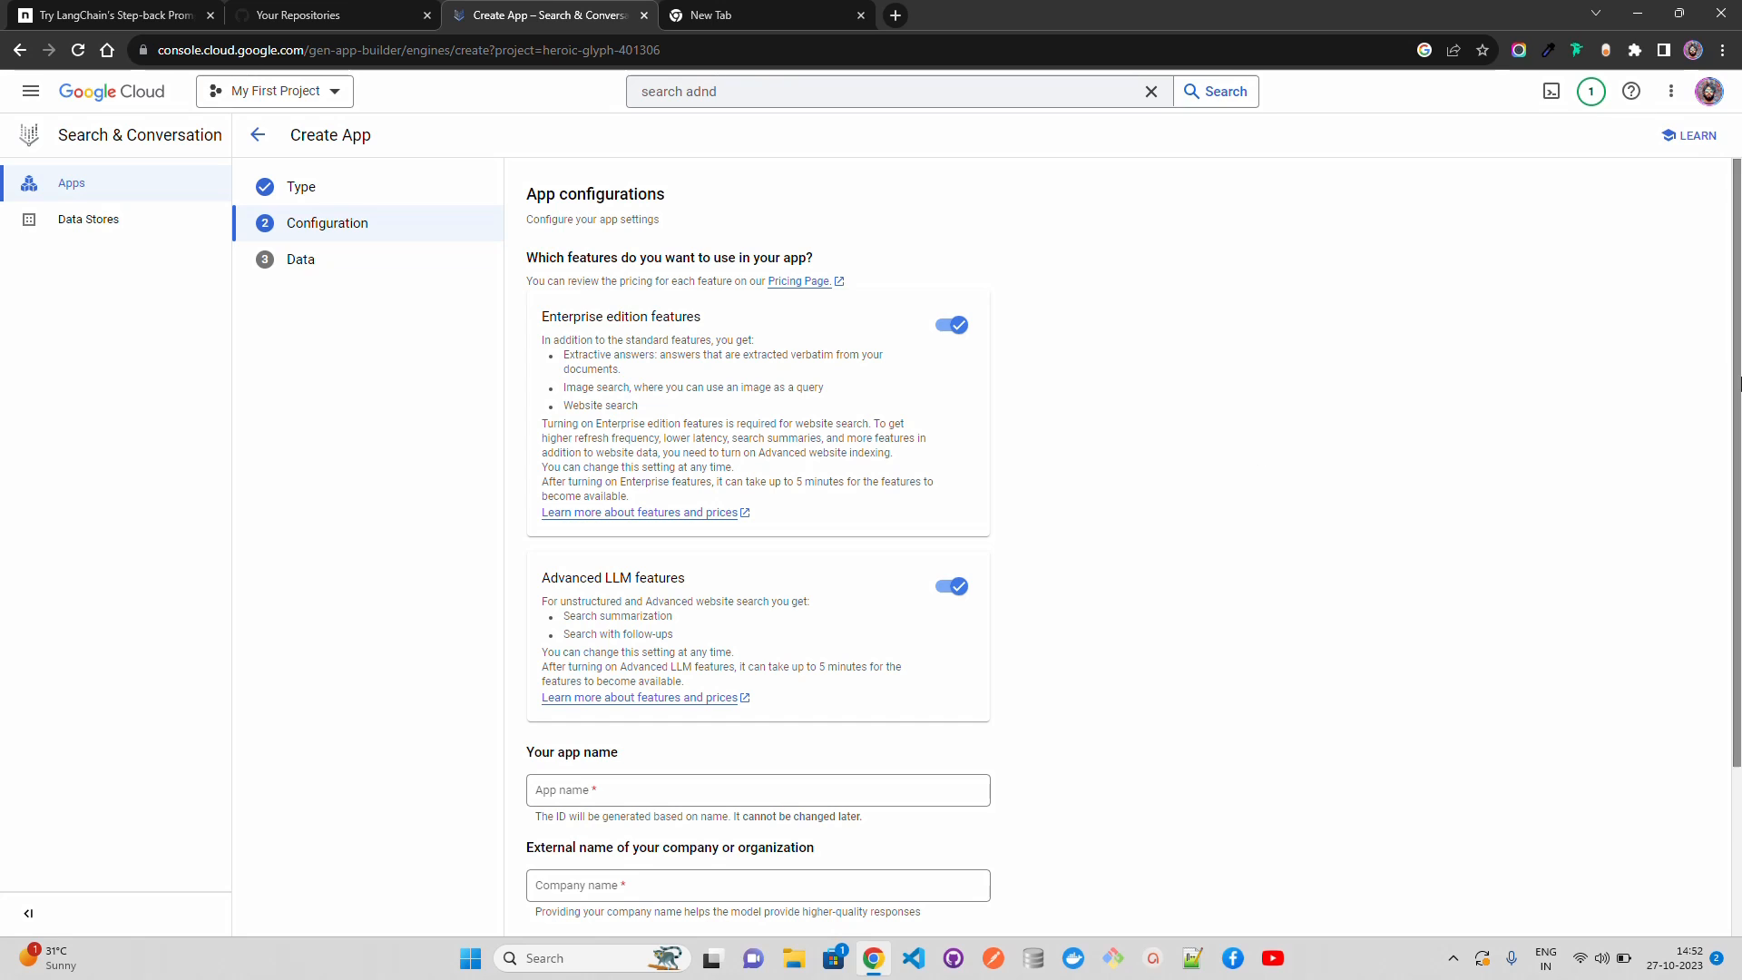
# Step: Name the app search-demo, enter AI Anytime as the company name, and continue to the data stage
pyautogui.moveTo(1739, 386); pyautogui.dragTo(1739, 465)
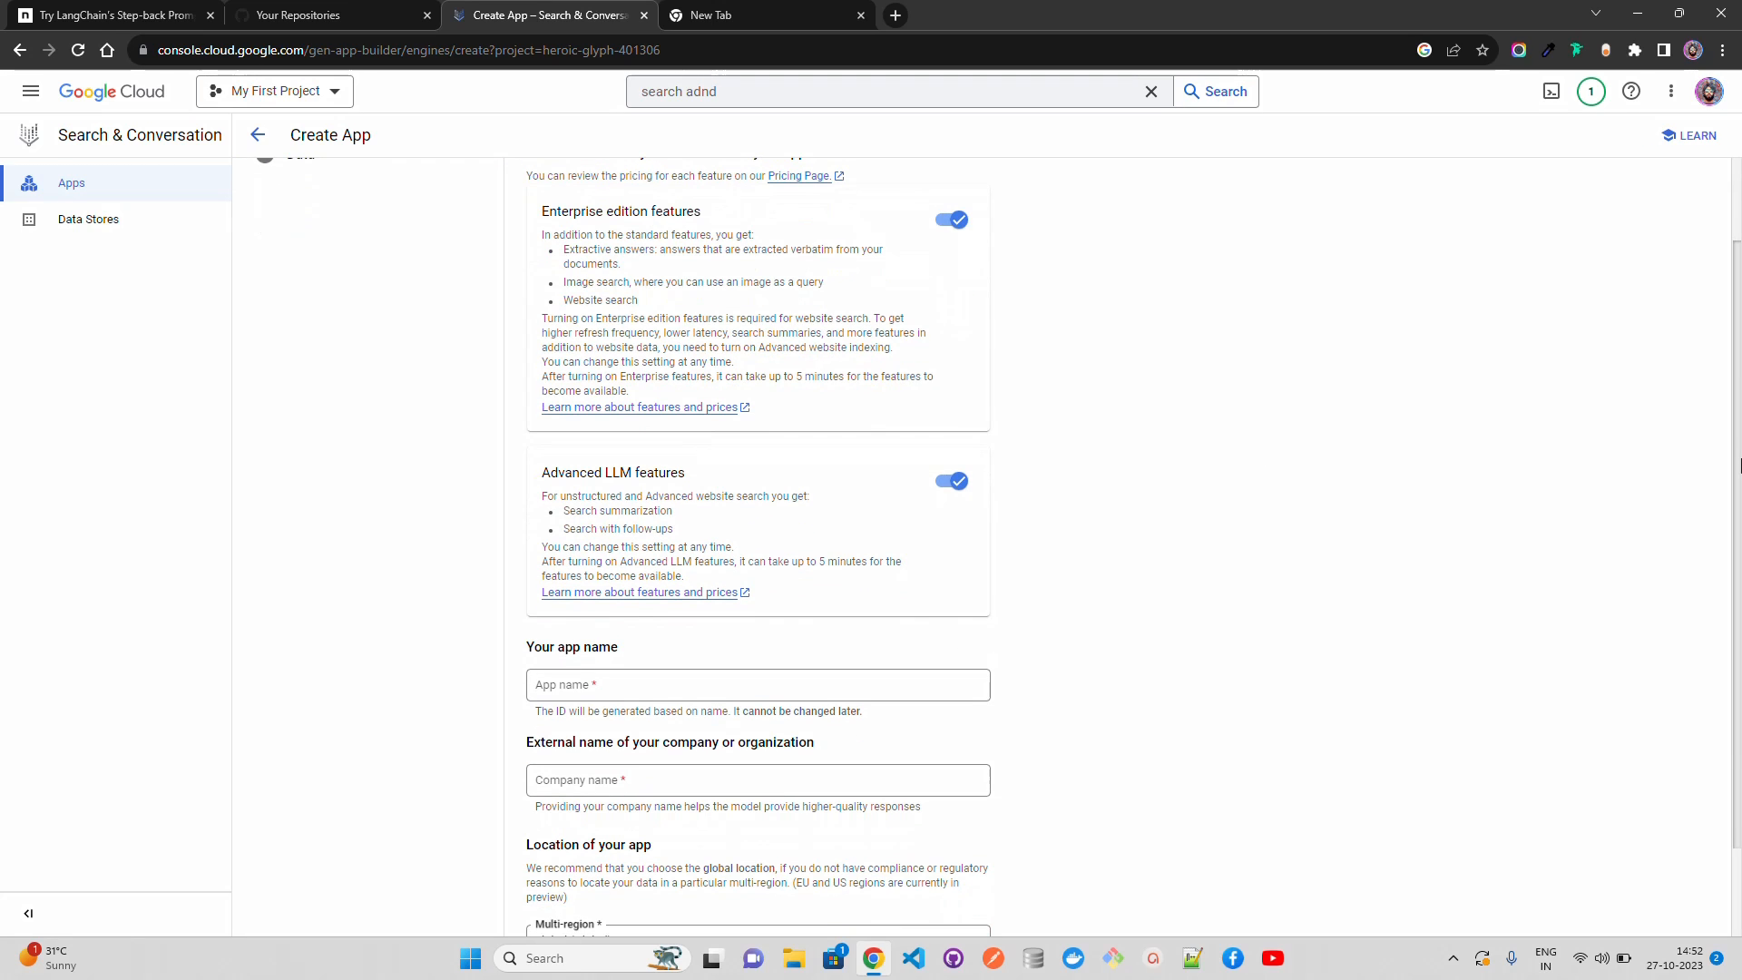
pyautogui.moveTo(1739, 465); pyautogui.dragTo(1739, 558)
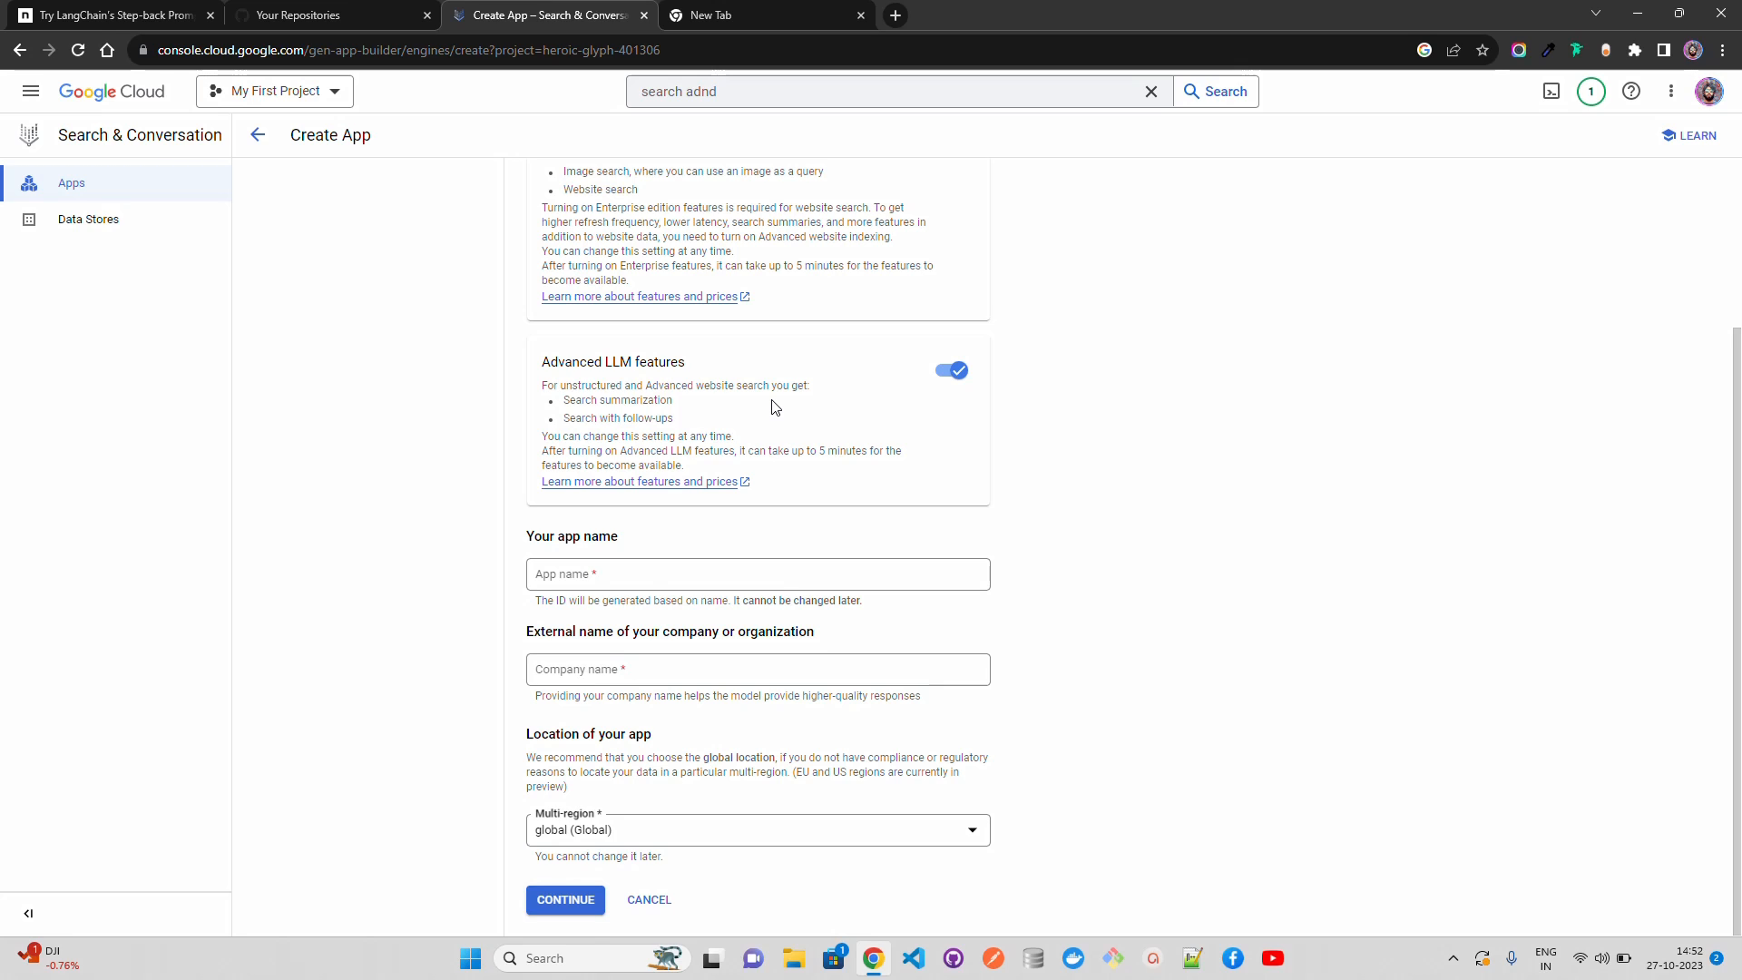
pyautogui.click(723, 572)
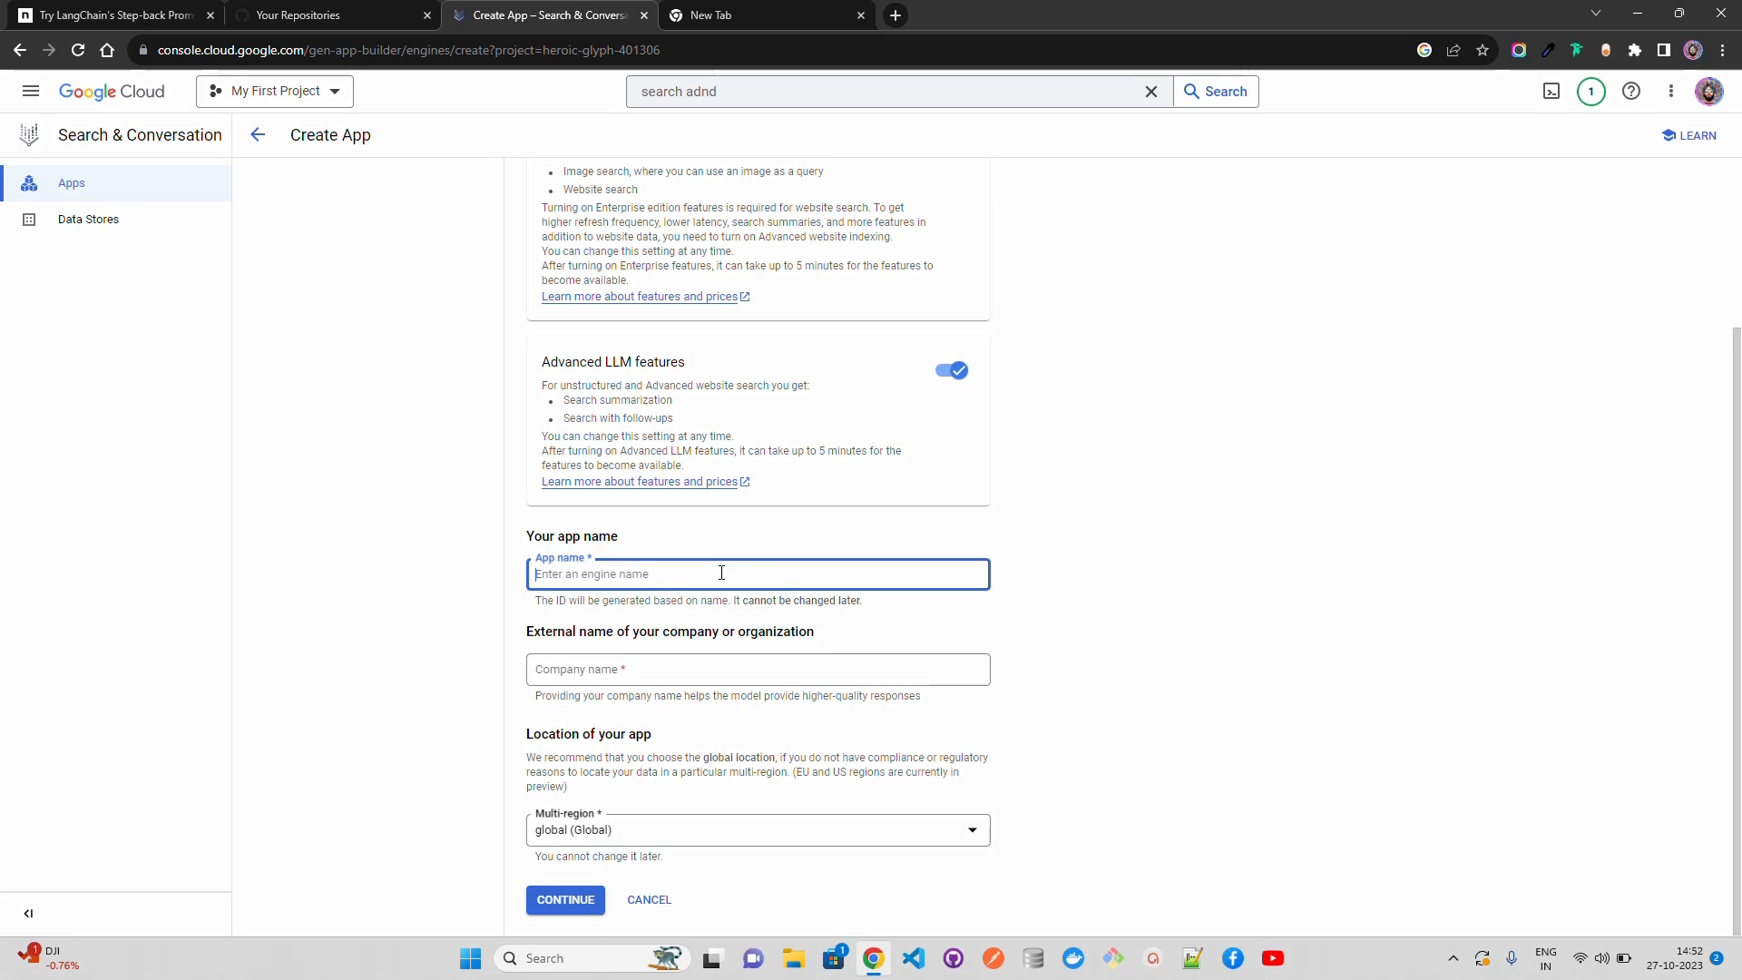
pyautogui.write('s')
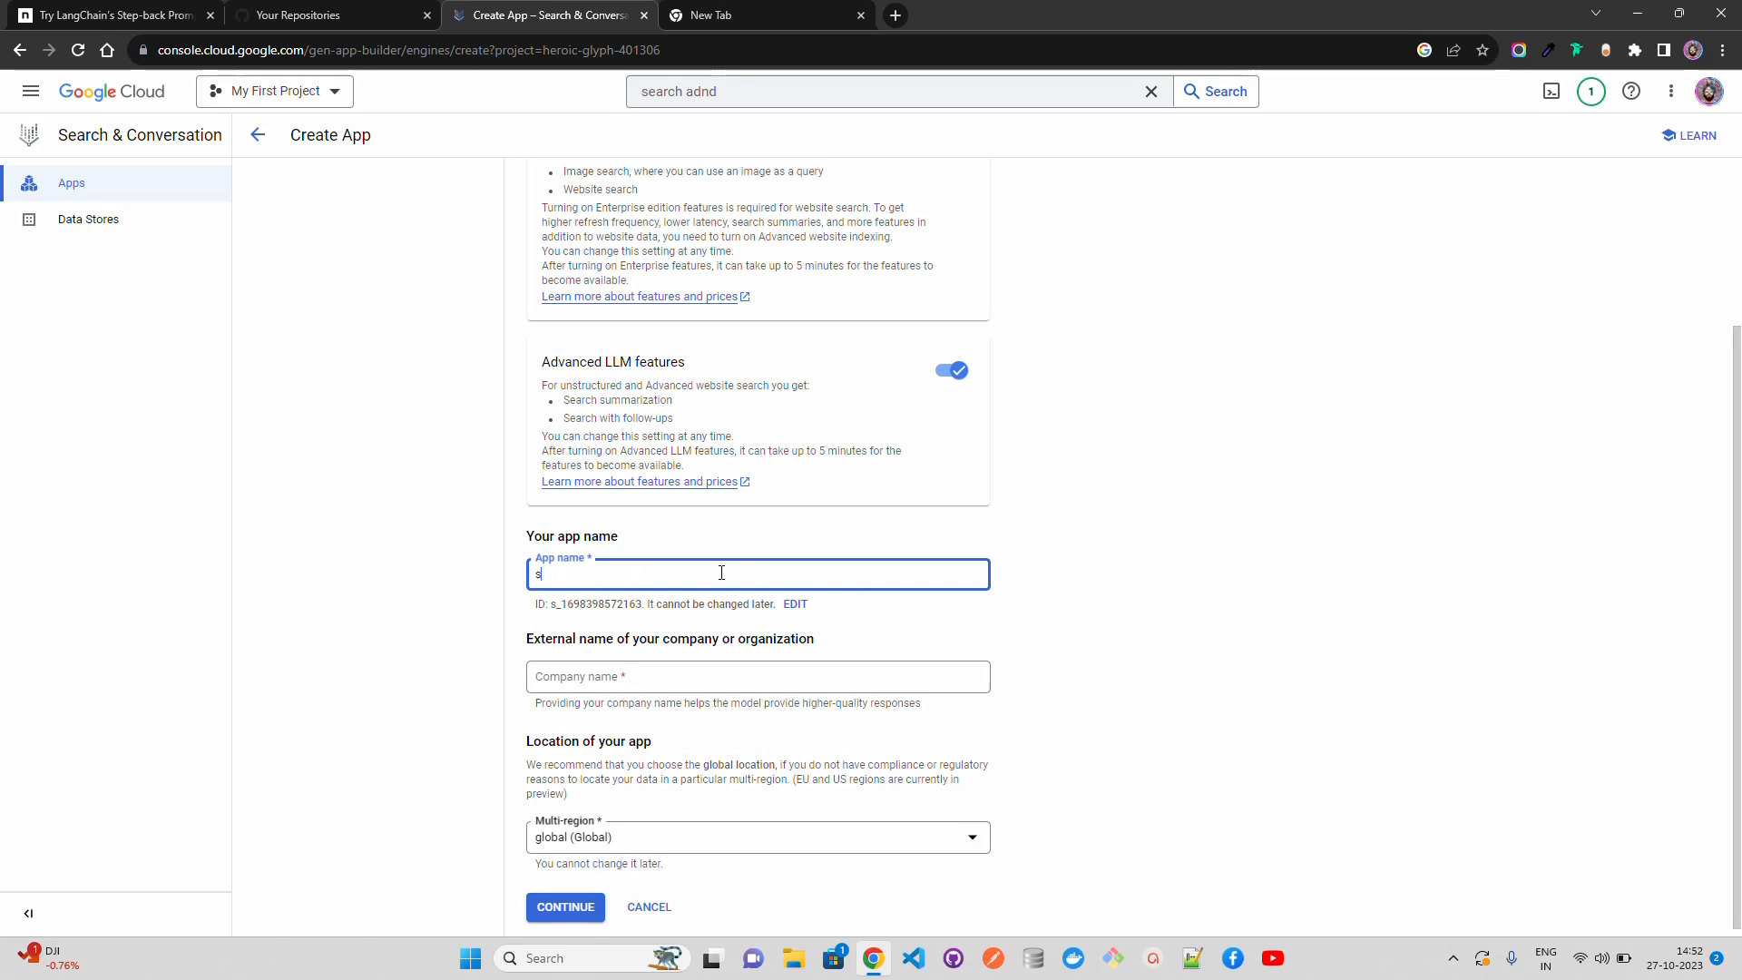
pyautogui.write('earch-demo')
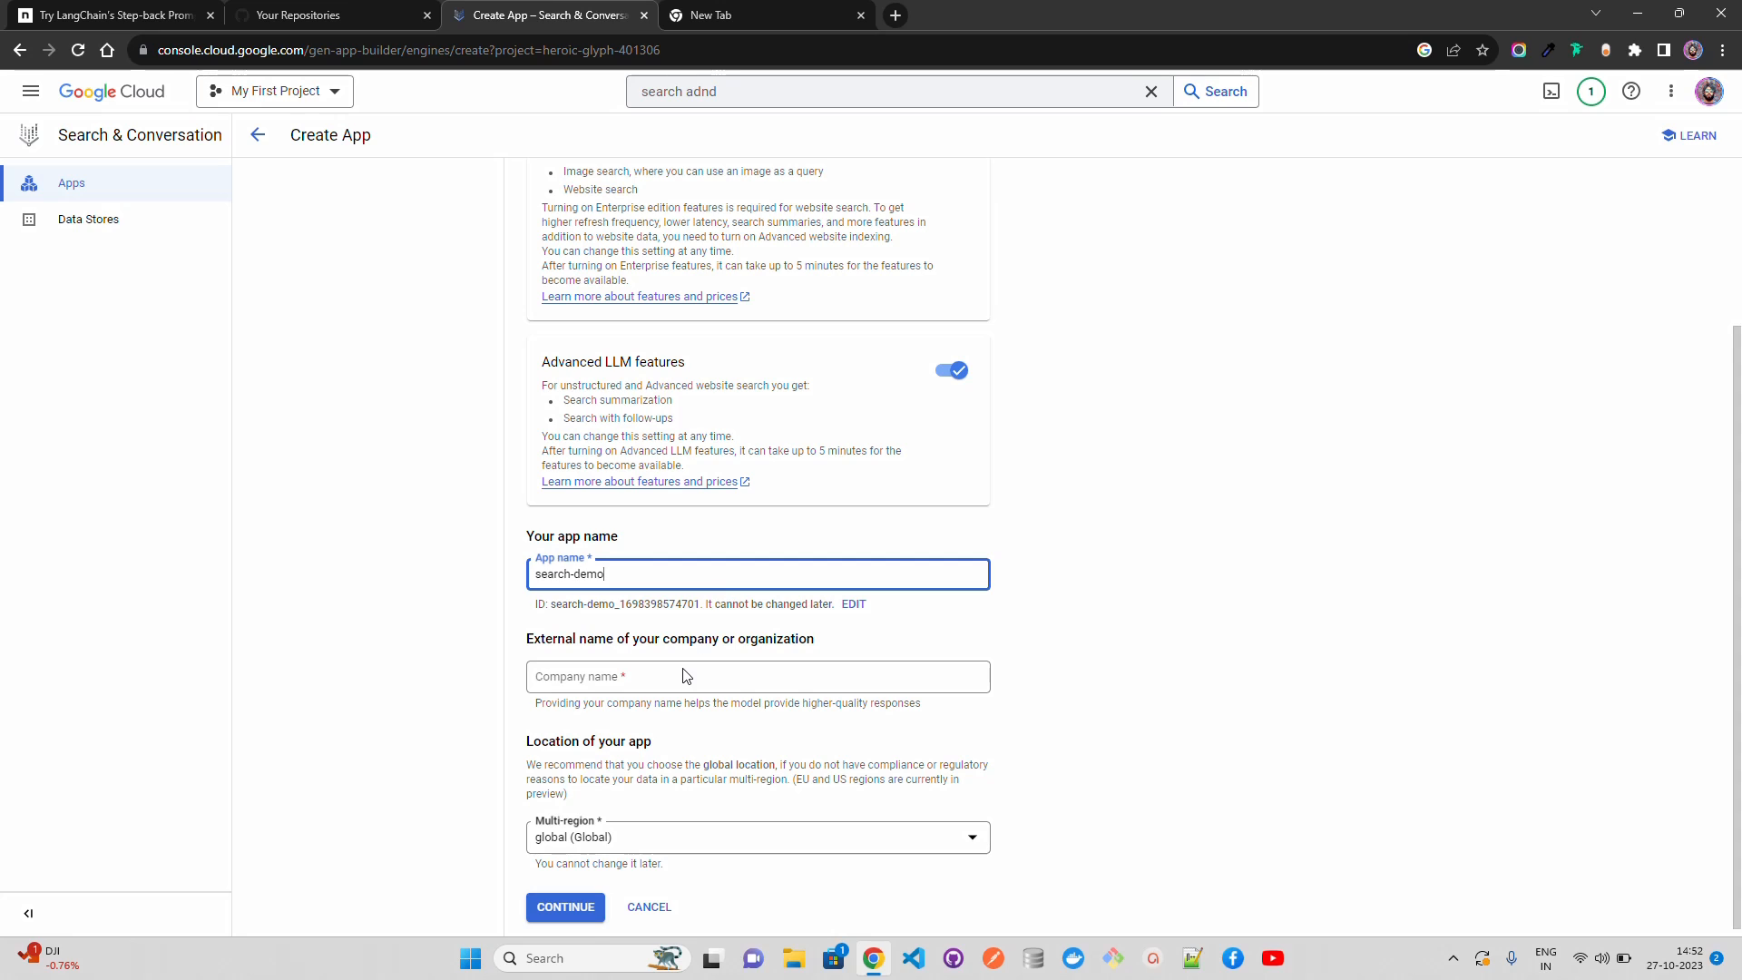
pyautogui.click(715, 669)
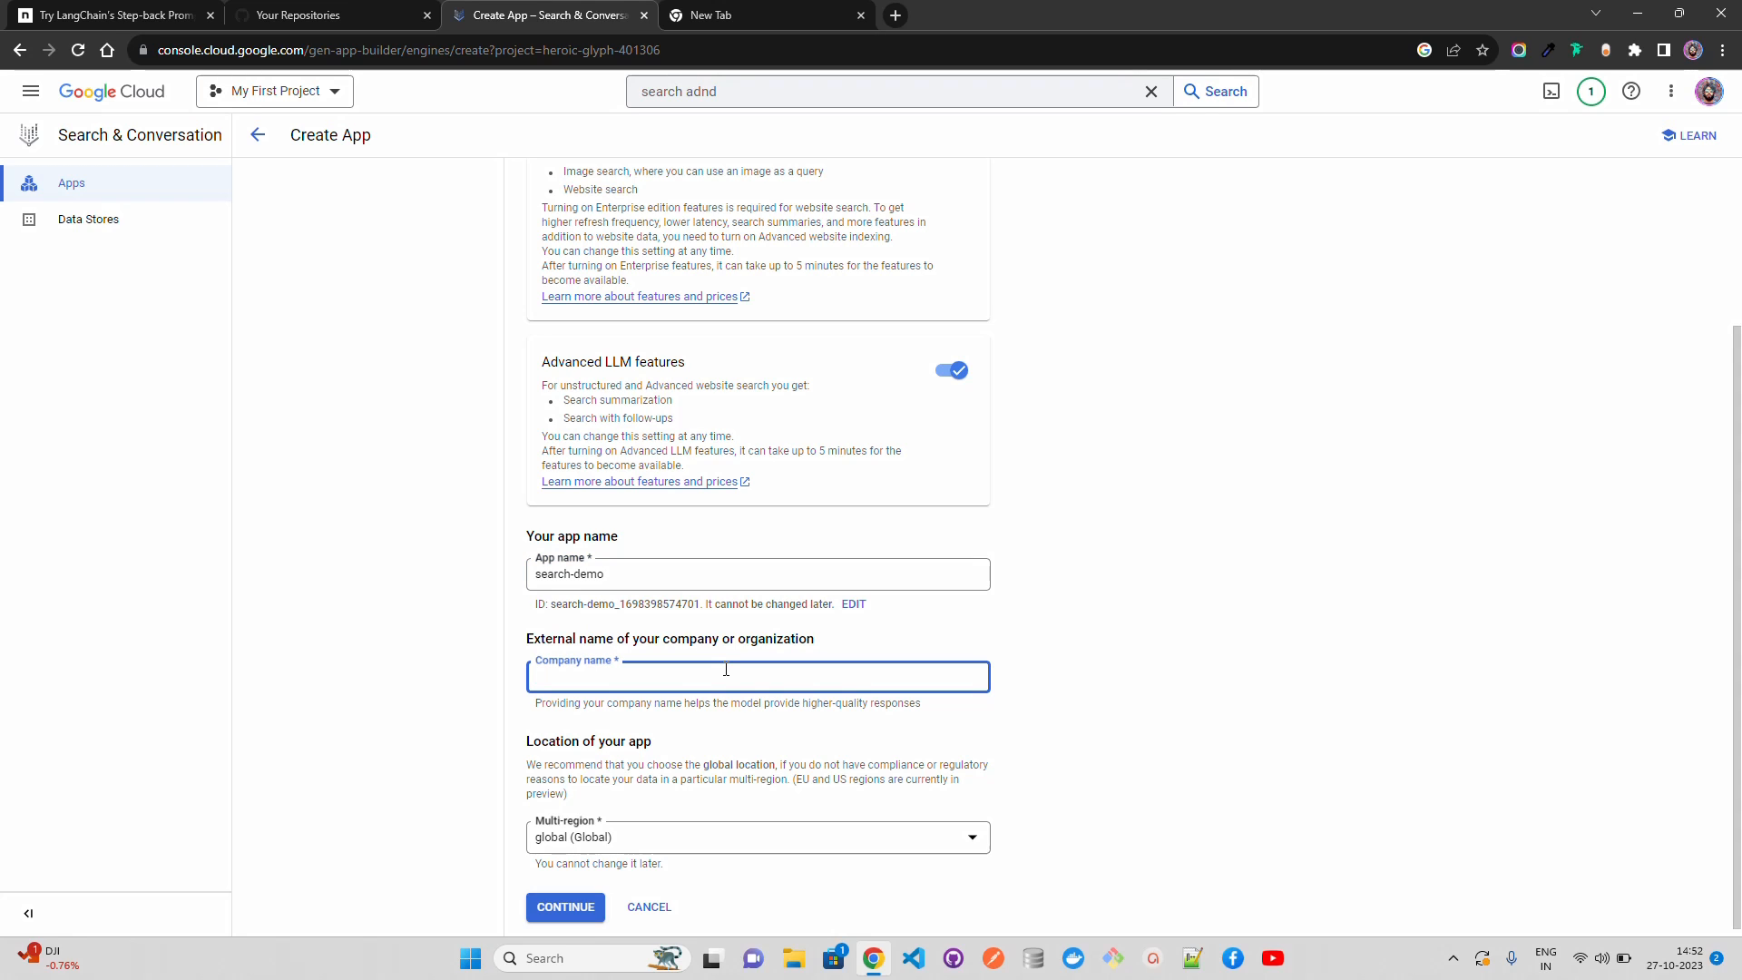
pyautogui.write('AI Anytime')
pyautogui.moveTo(1739, 822); pyautogui.dragTo(1740, 831)
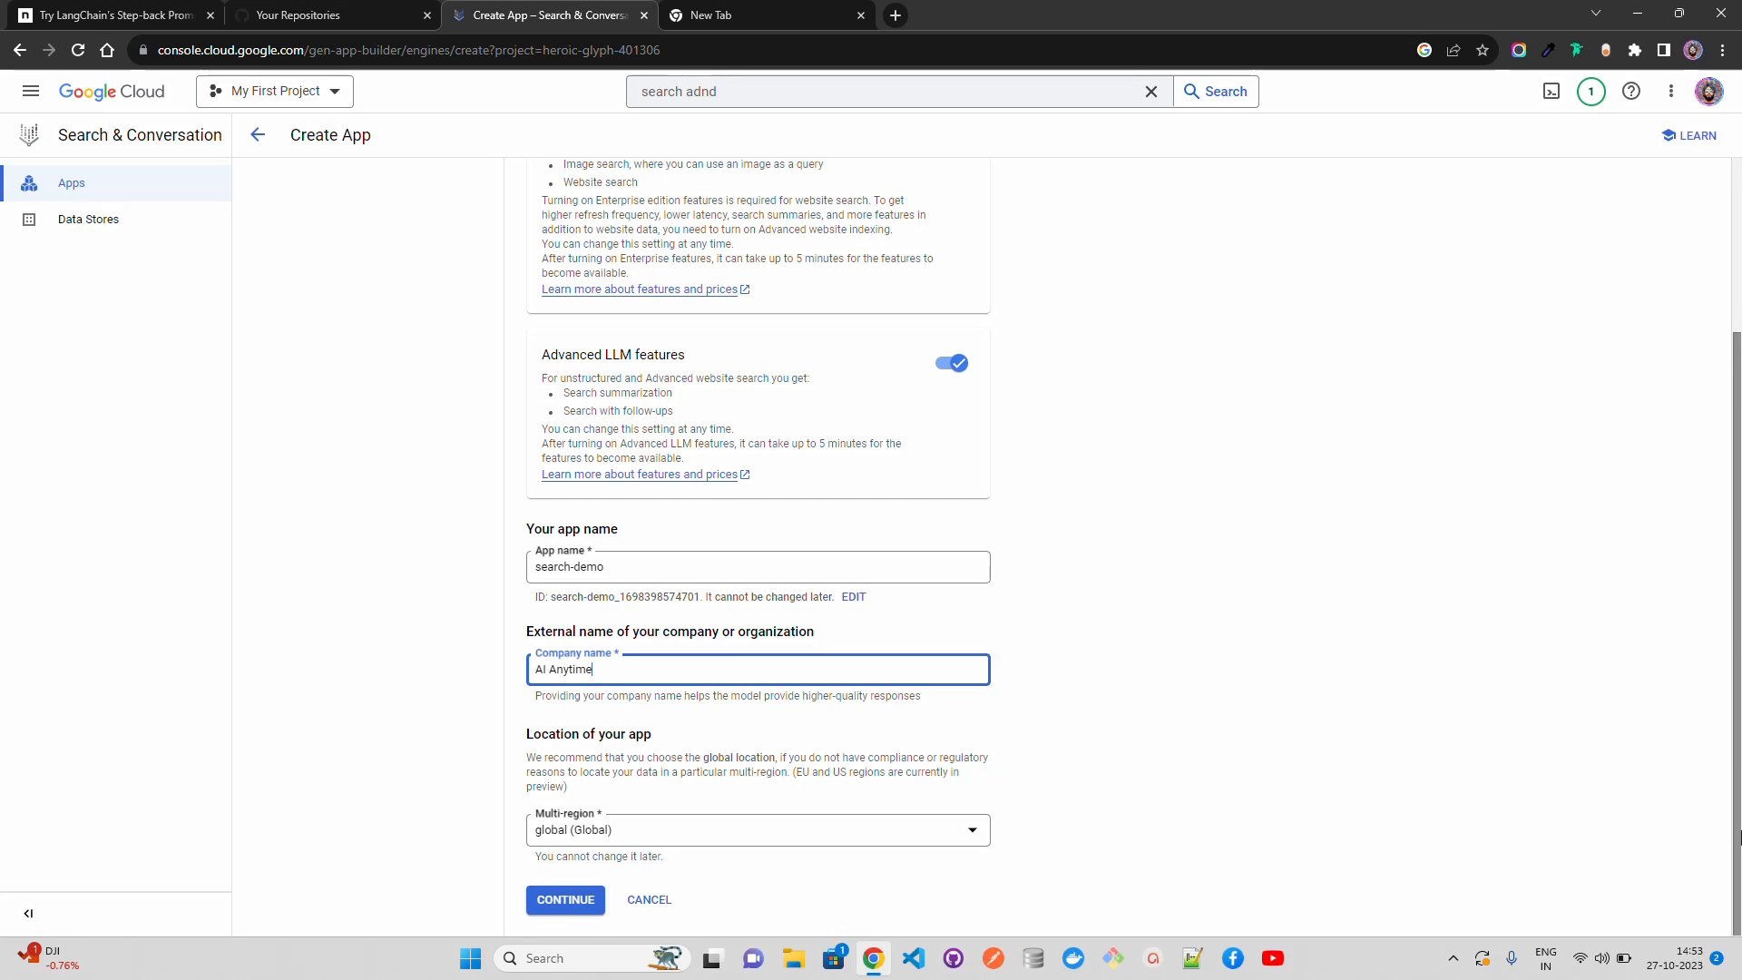
pyautogui.click(566, 901)
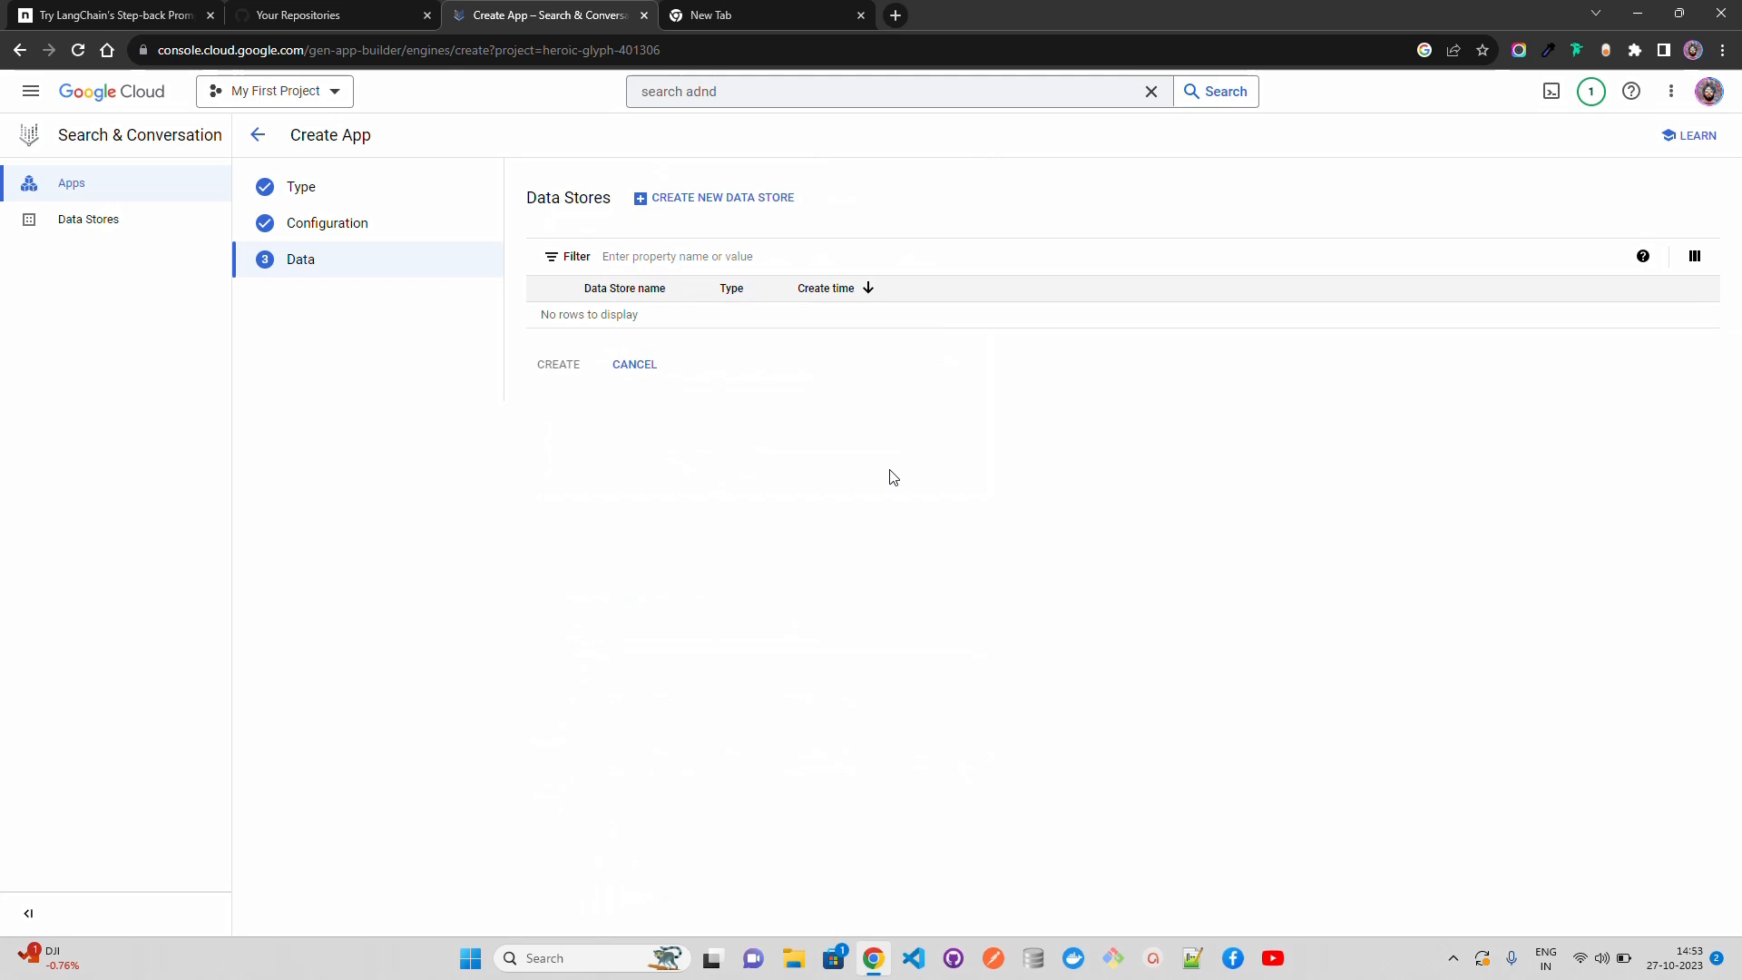
# Step: Start a new data store with Cloud Storage as its source and choose to import a file
pyautogui.click(707, 202)
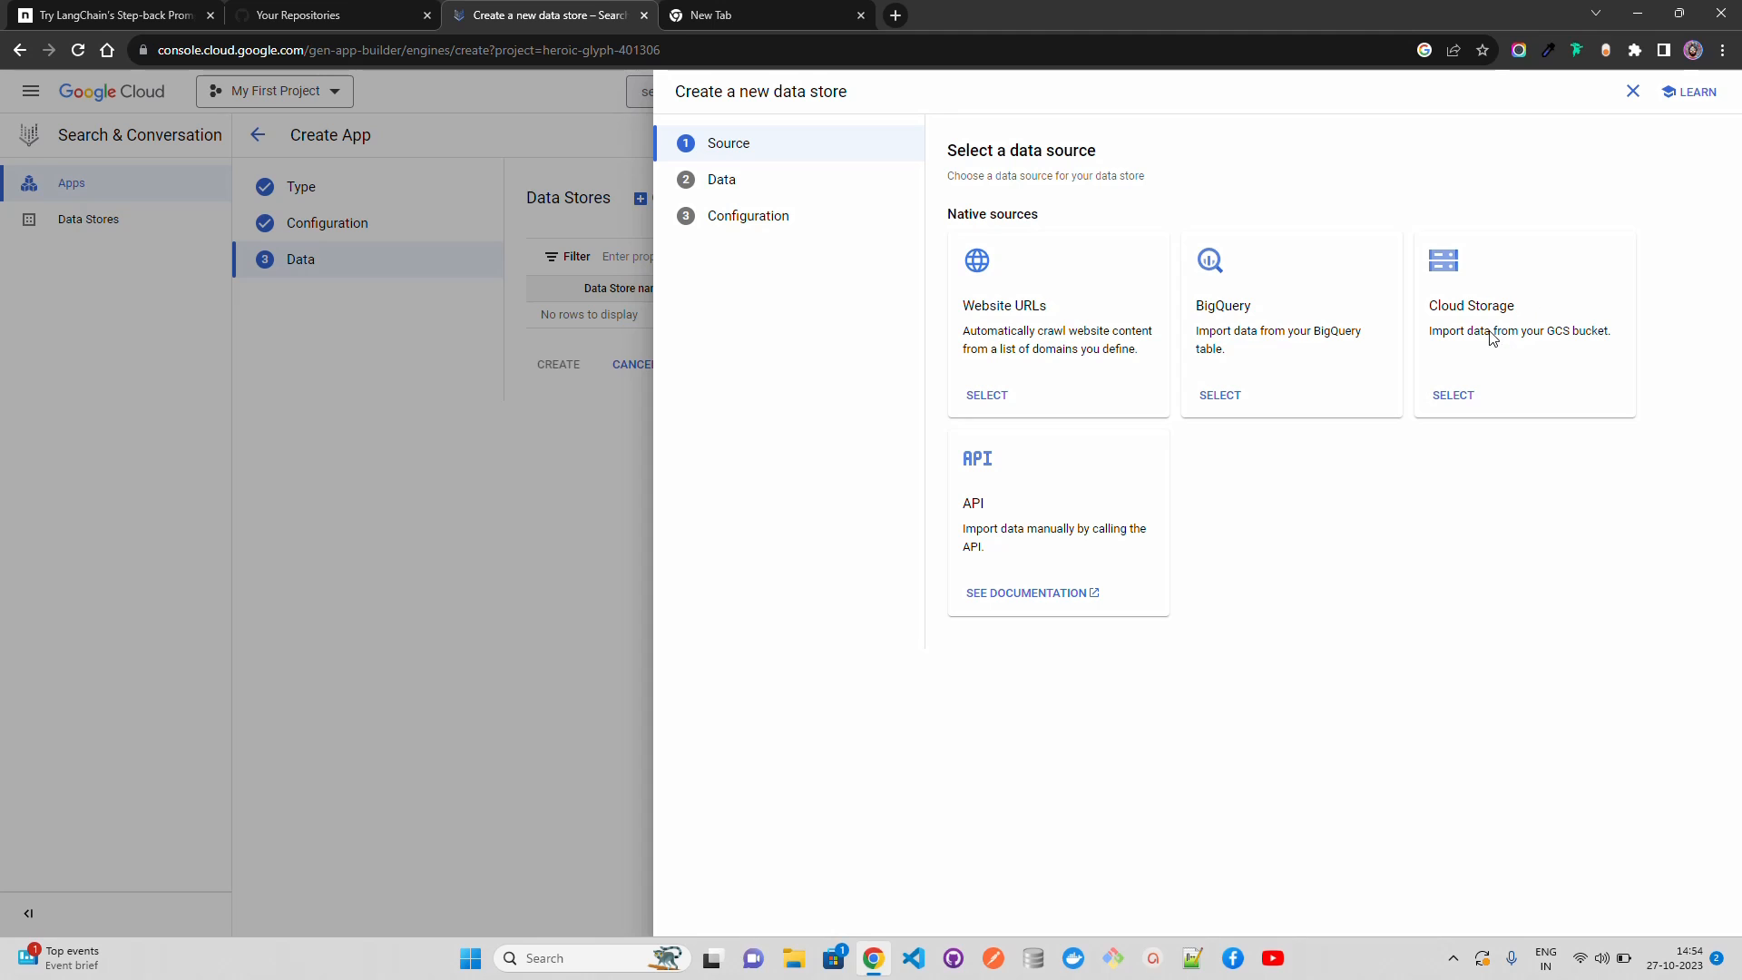
pyautogui.click(1451, 396)
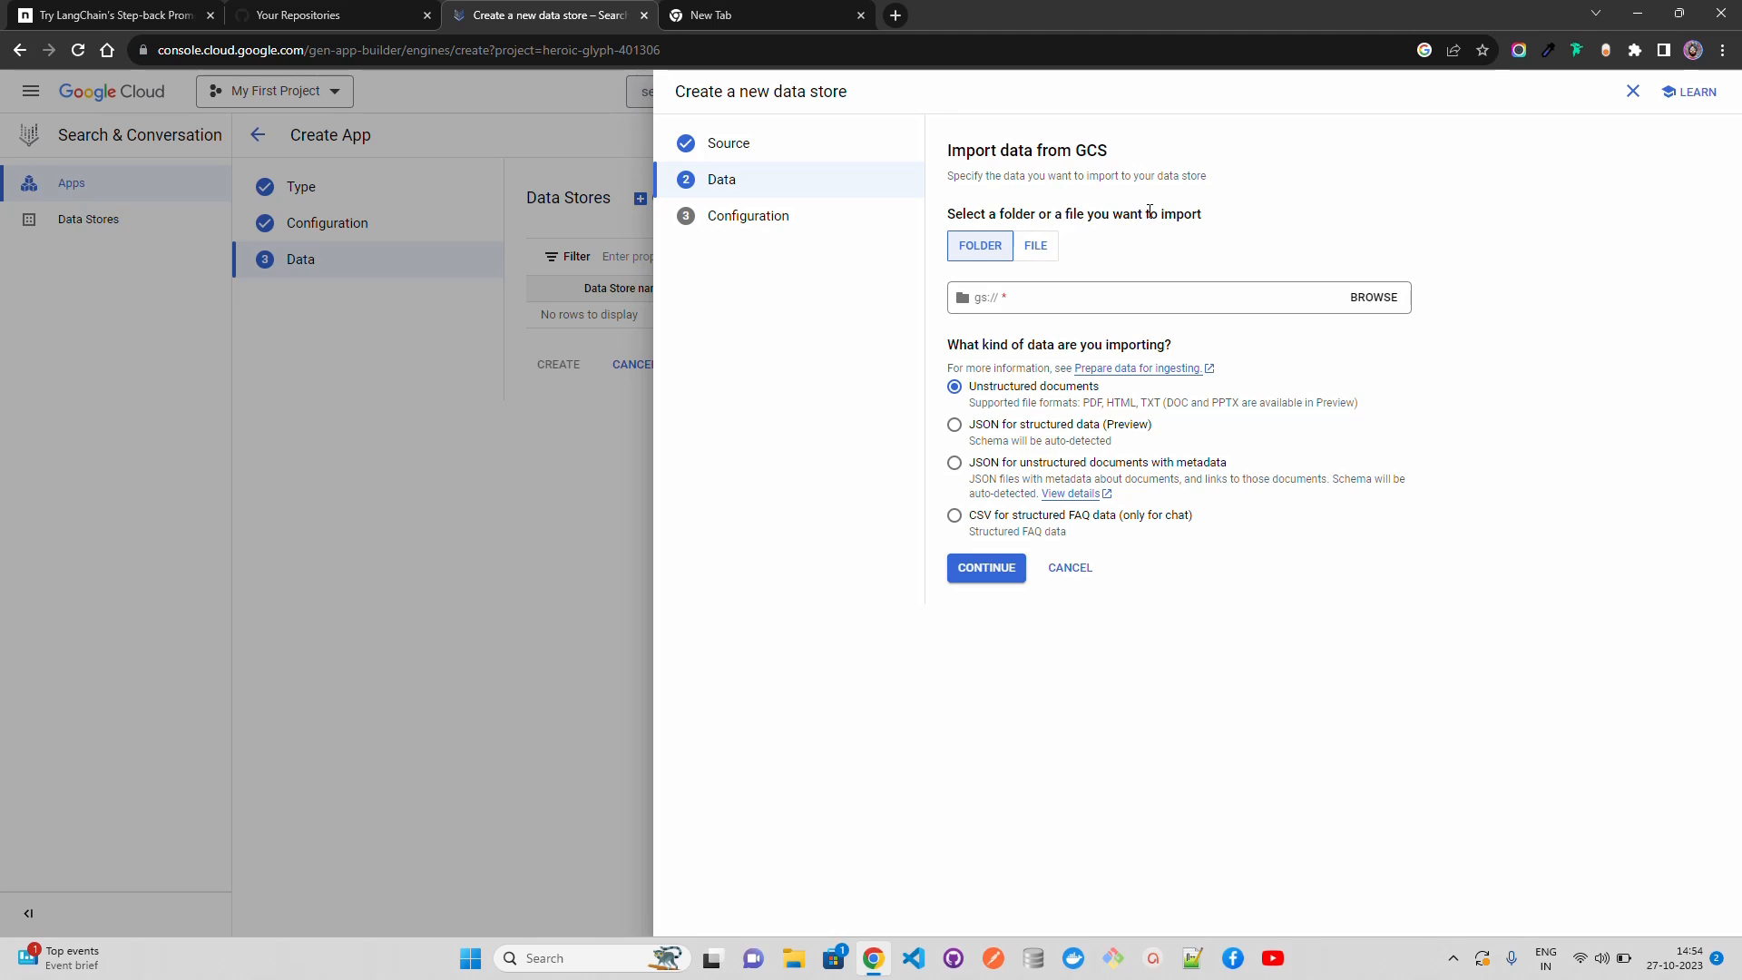
pyautogui.click(1039, 254)
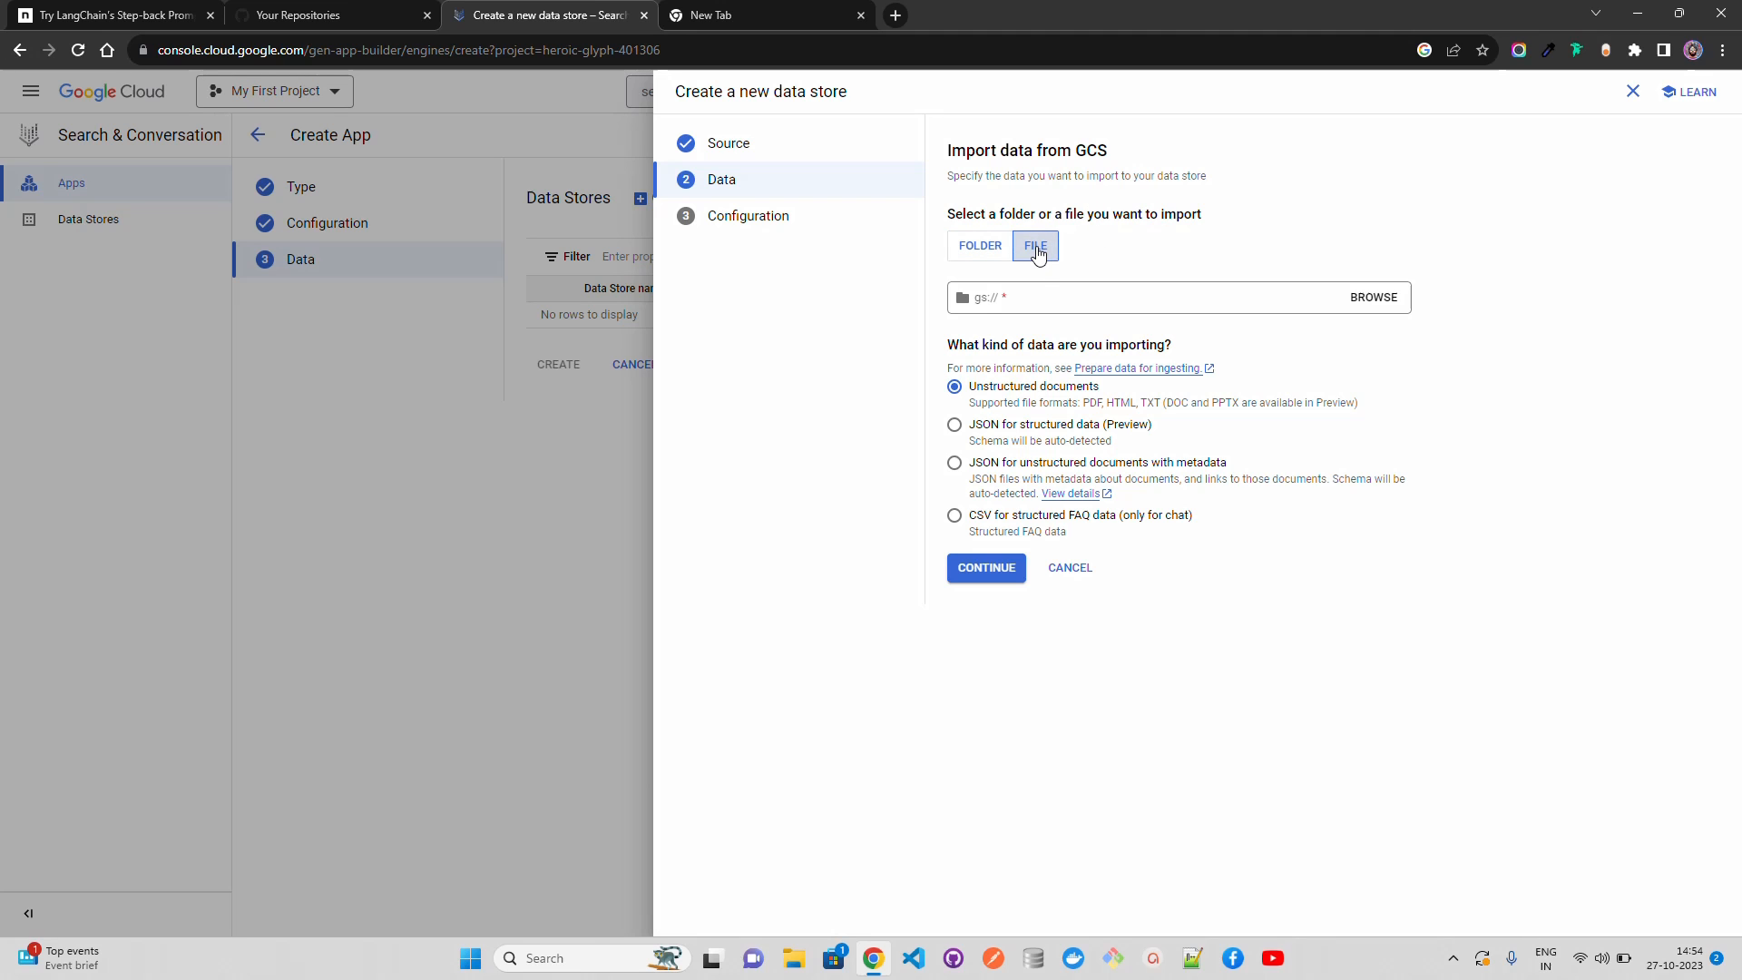
# Step: Browse for the import location and try to create a bucket named genai-demo-bucket there
pyautogui.click(1391, 299)
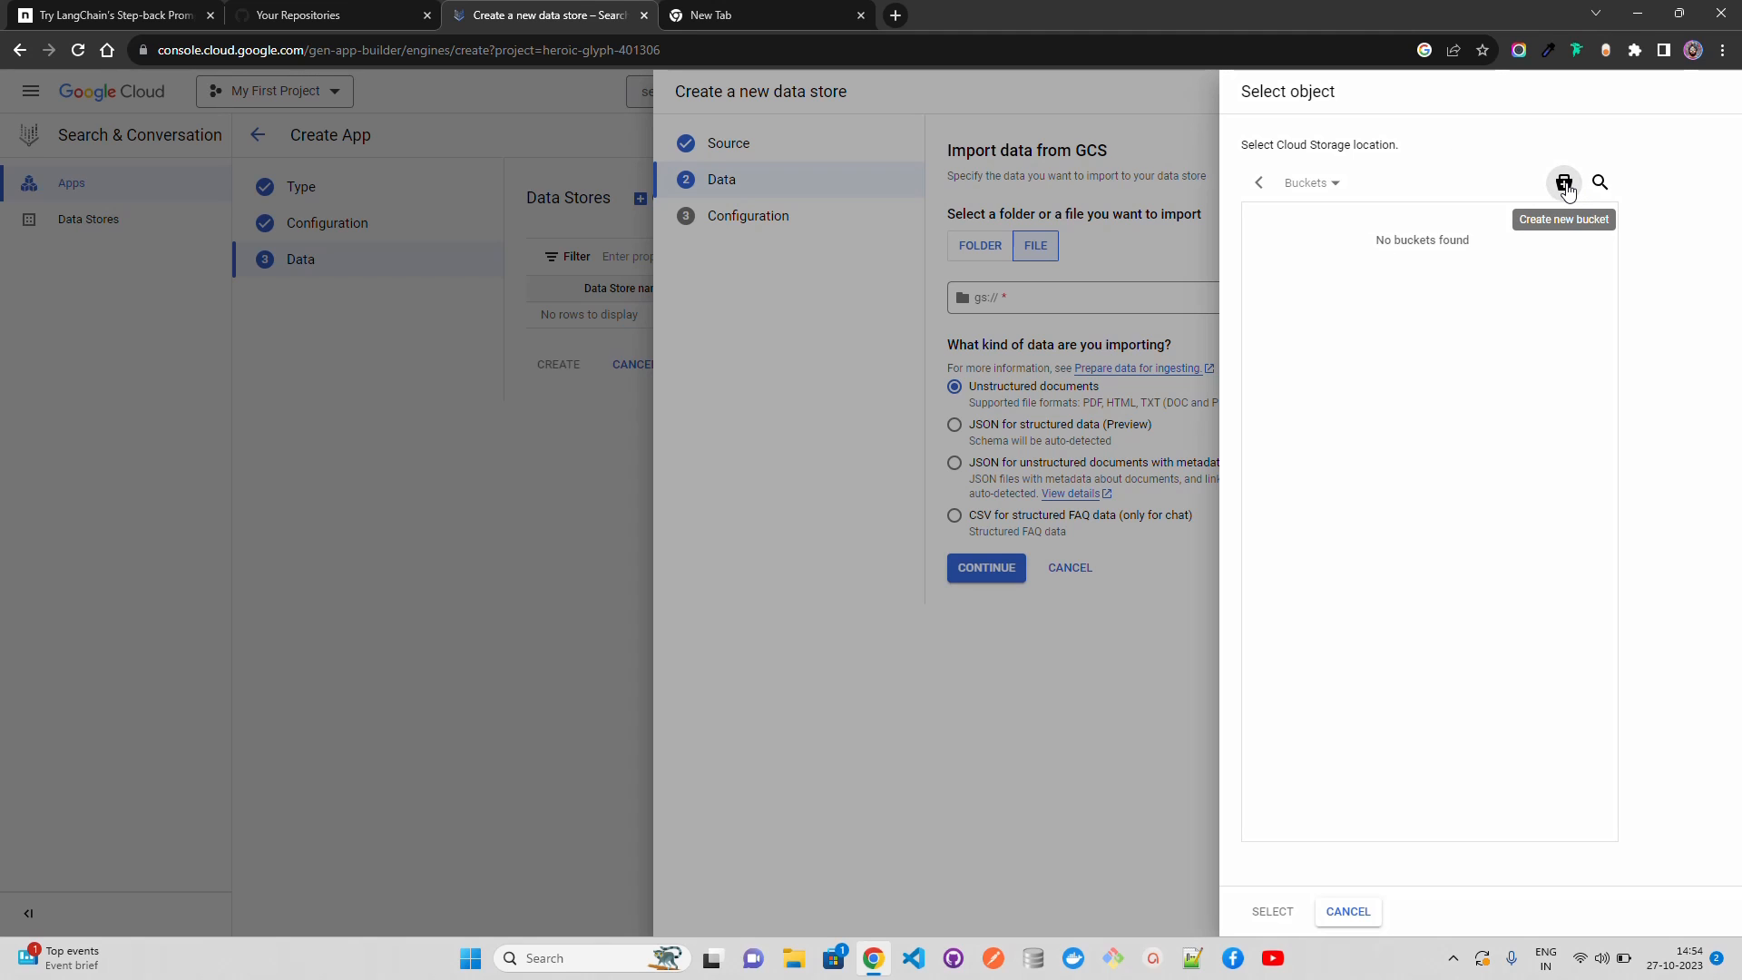
pyautogui.click(1566, 187)
pyautogui.click(1393, 229)
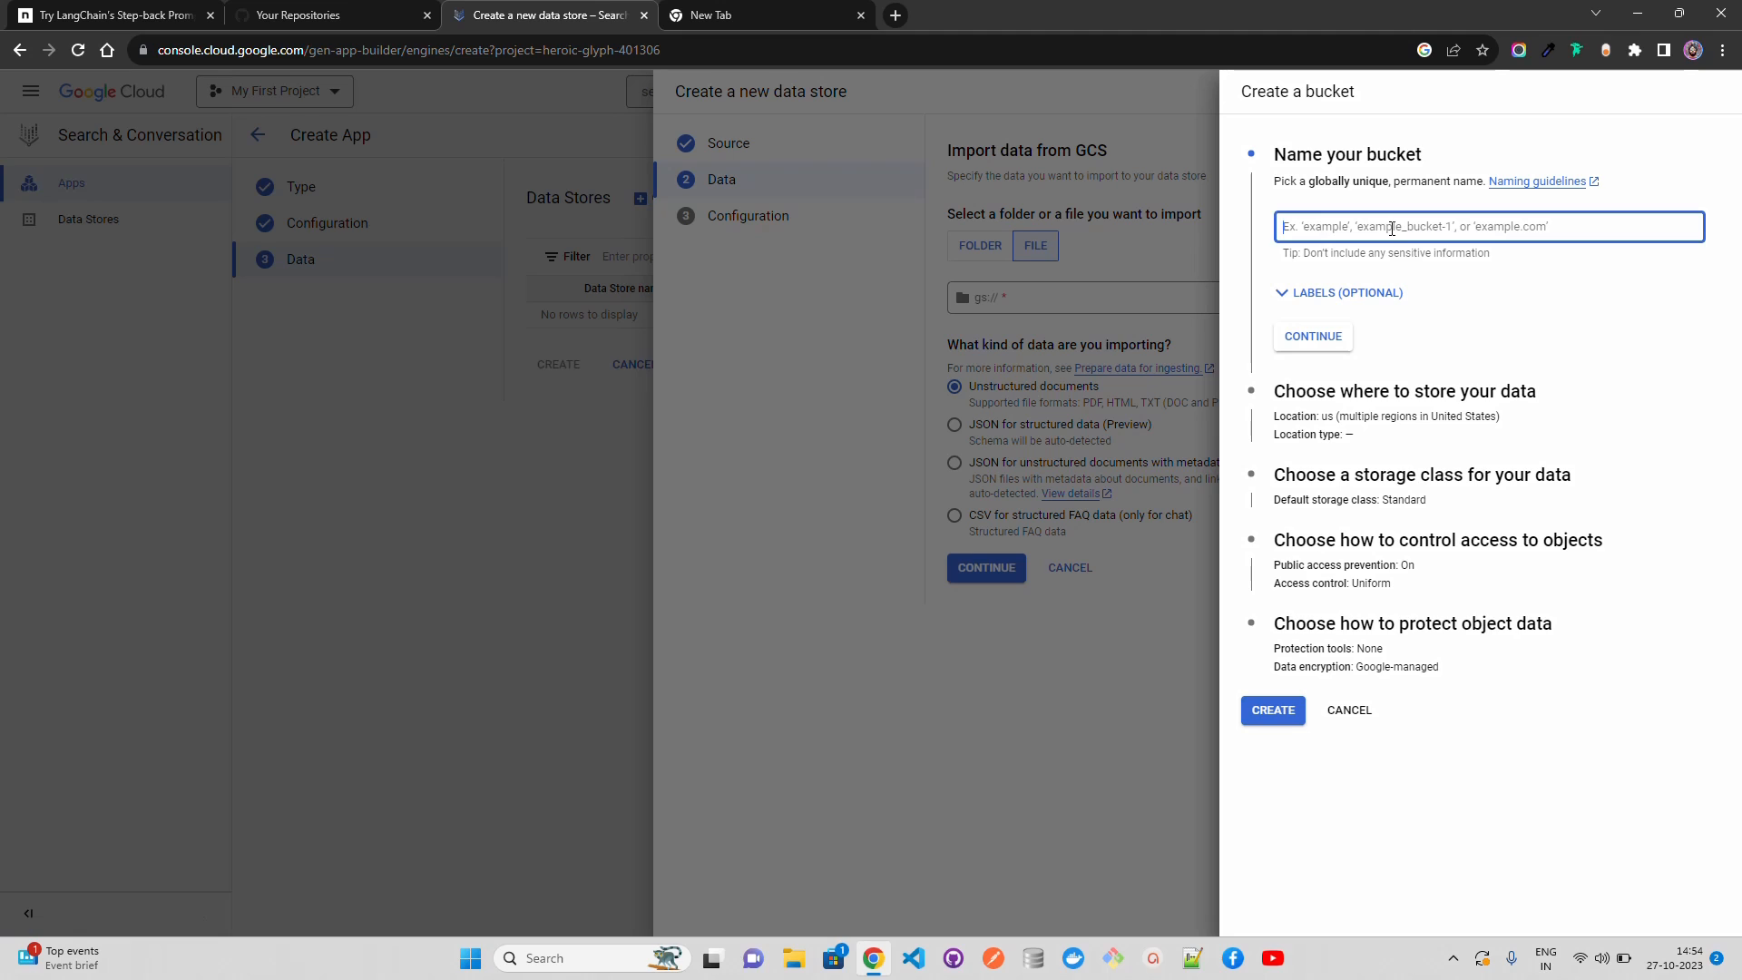
pyautogui.write('genai-demo-bucket')
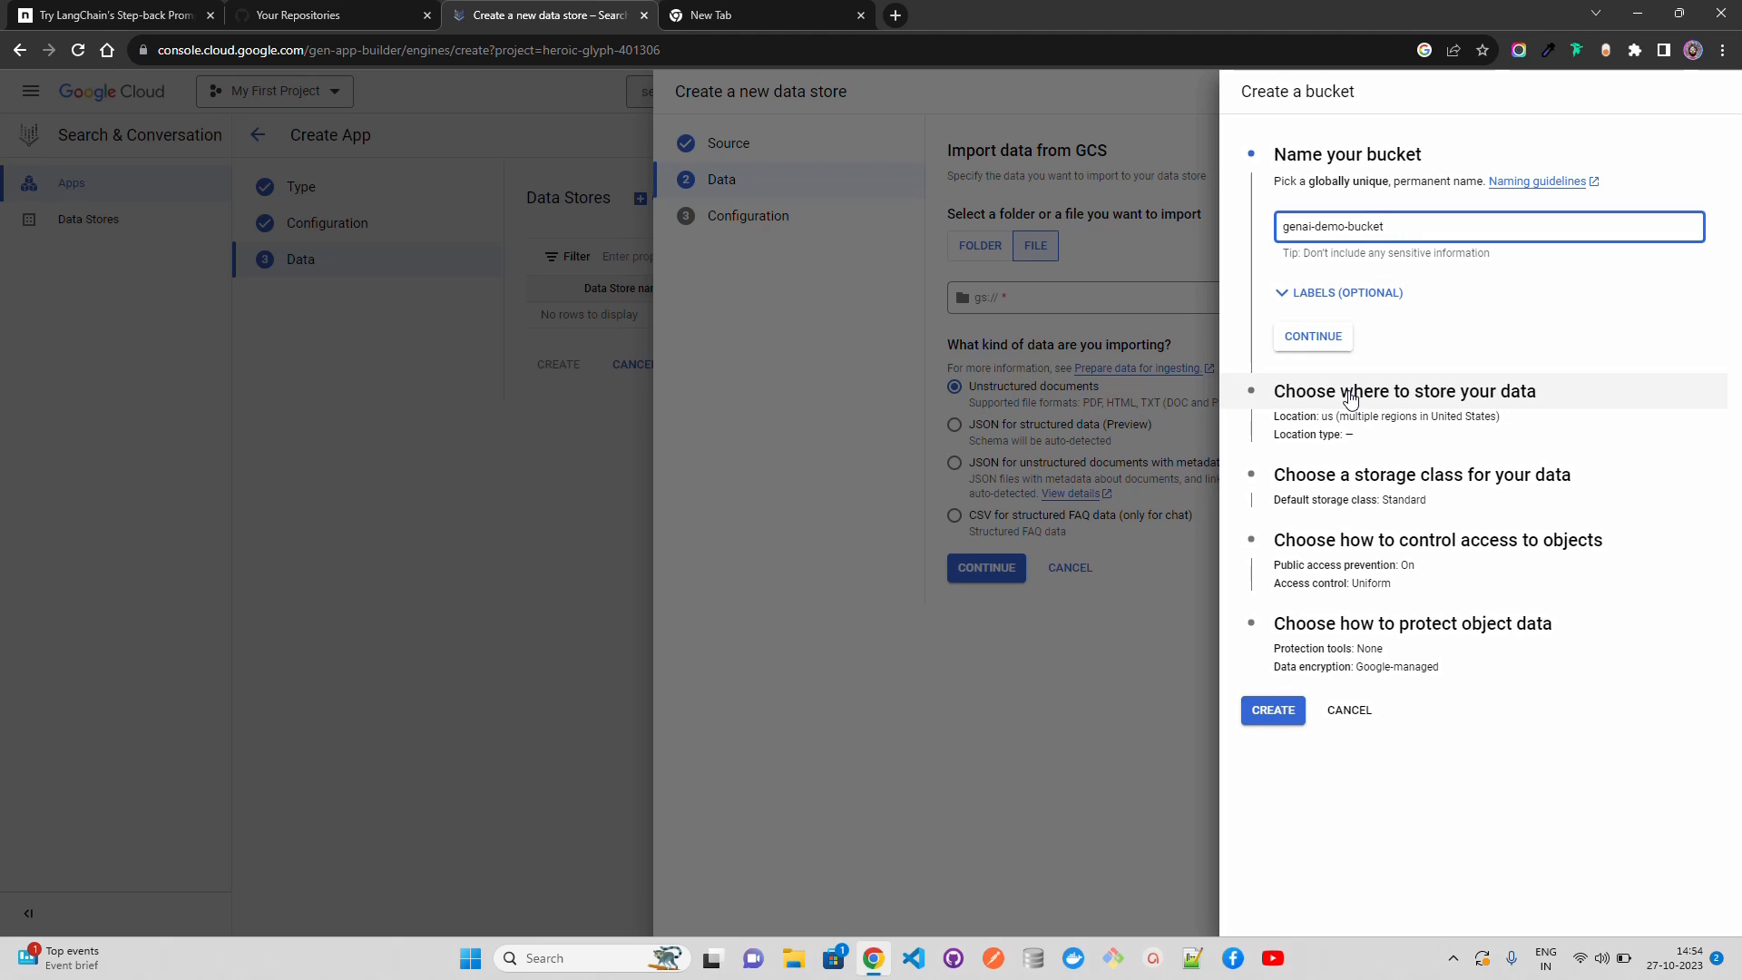
pyautogui.click(1260, 712)
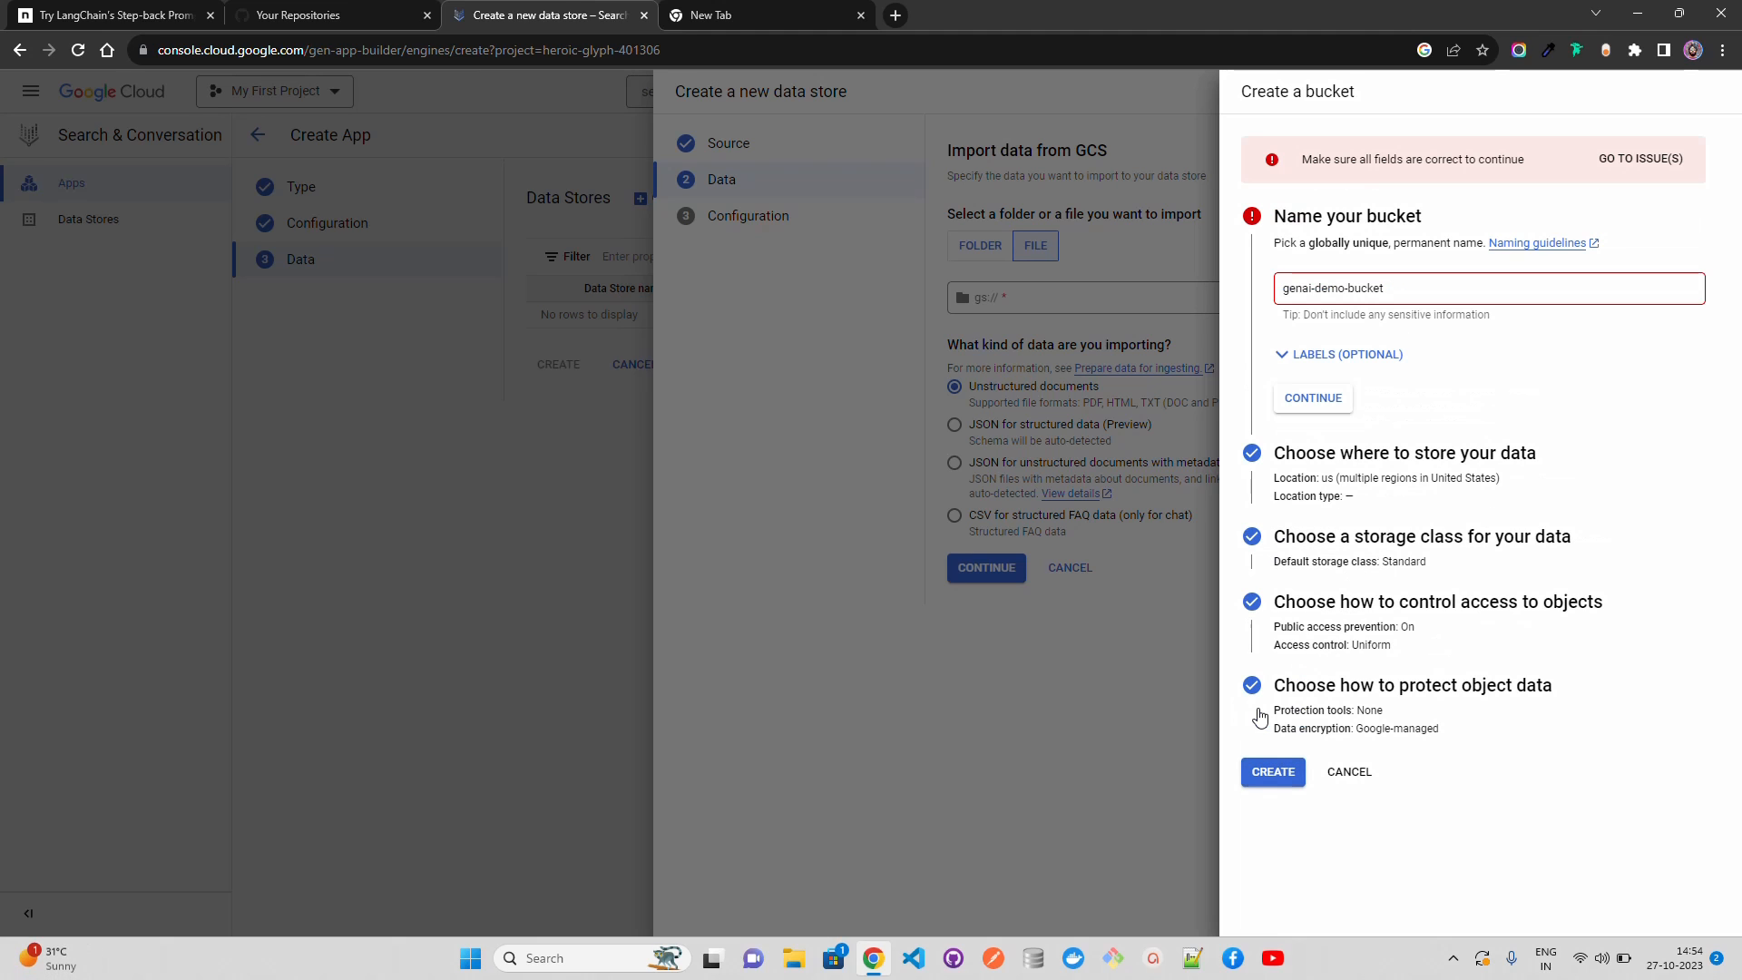
# Step: Change the bucket name to genai-demo-bucket07 and create it with public access prevention enforced
pyautogui.click(1318, 406)
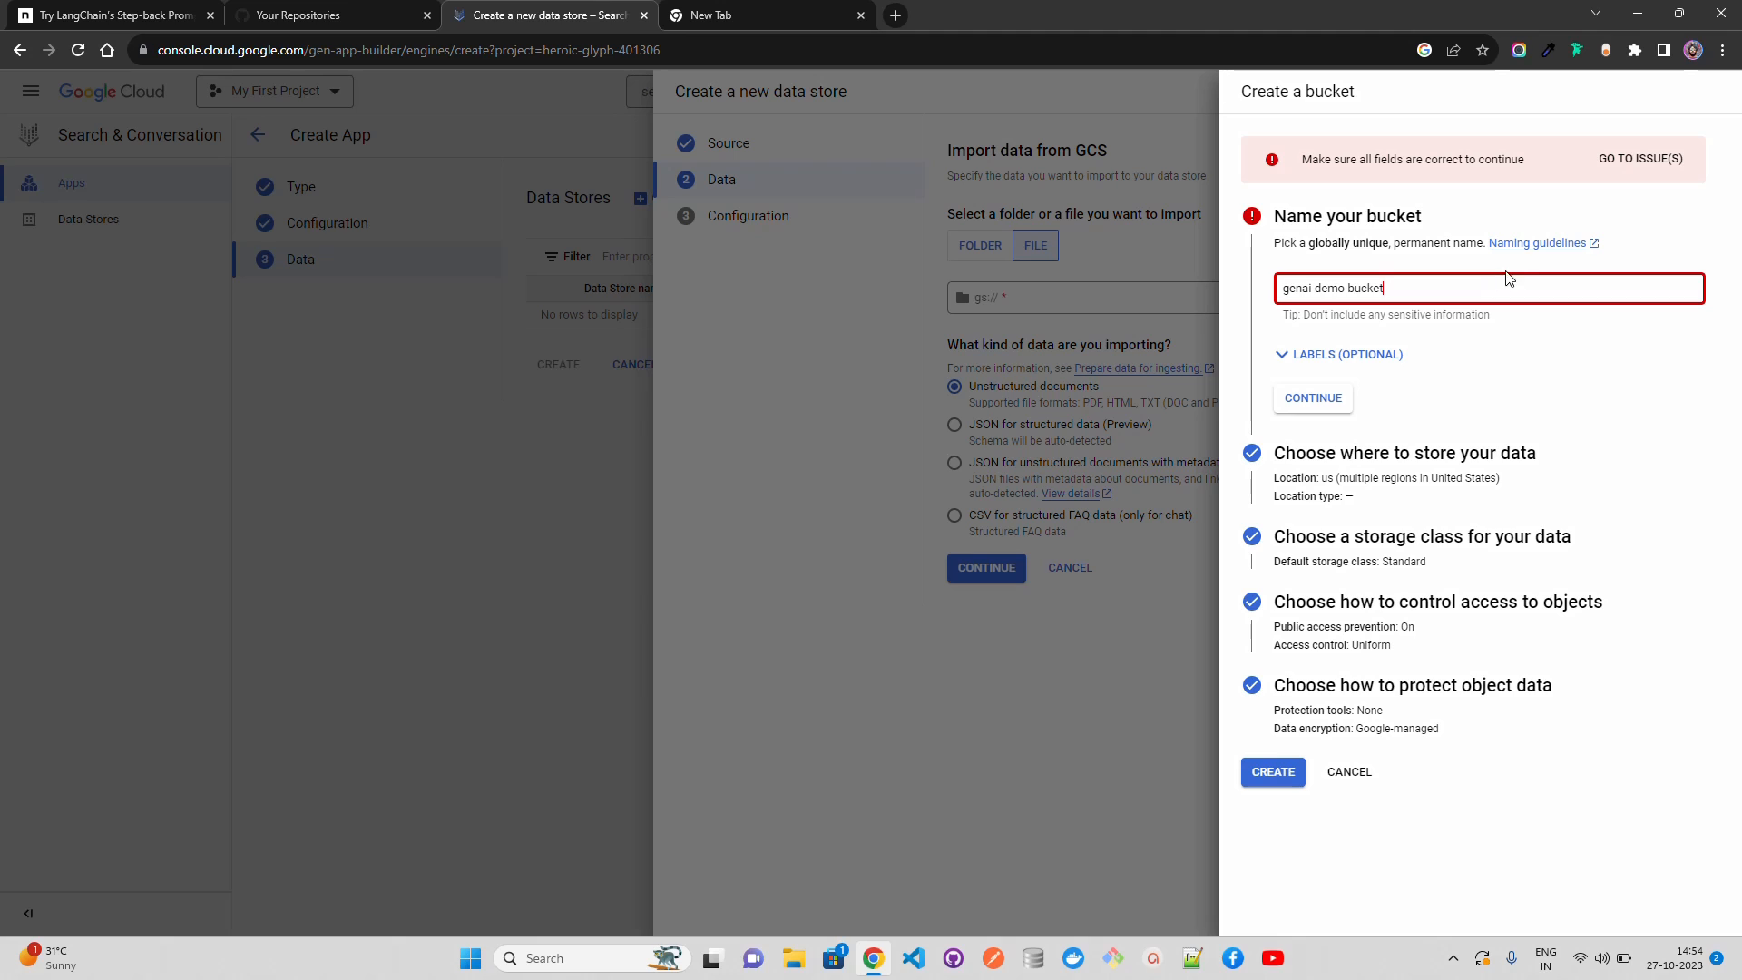
pyautogui.write('07')
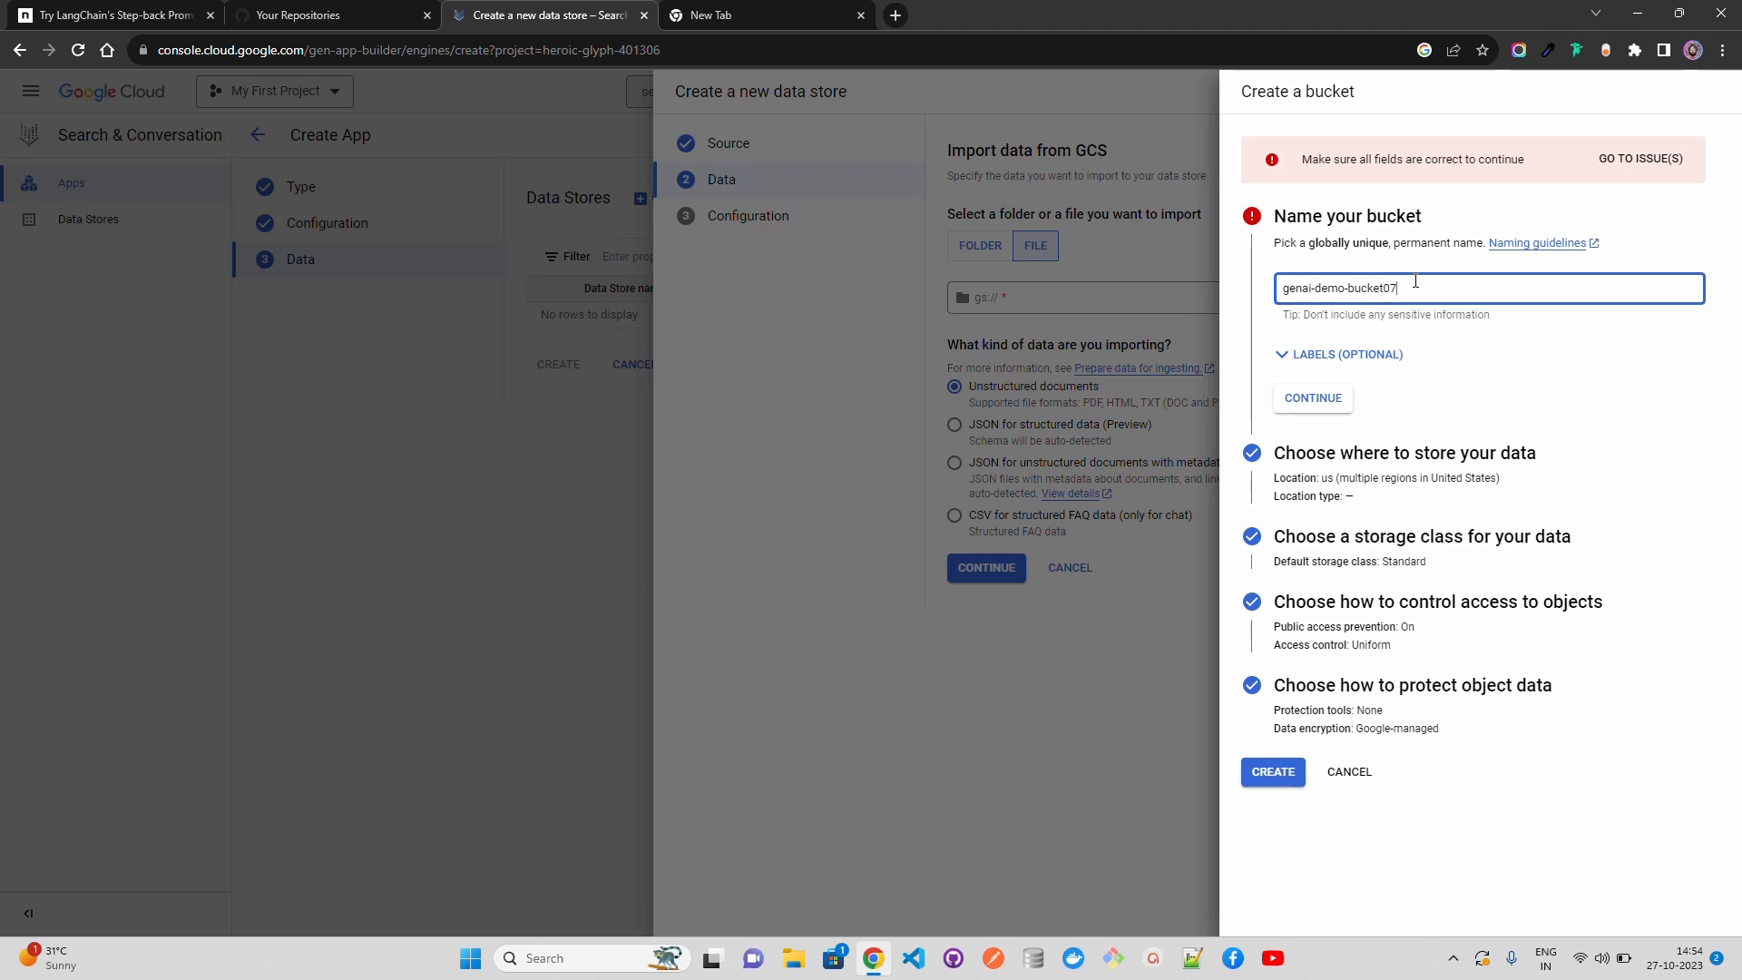
pyautogui.click(1312, 404)
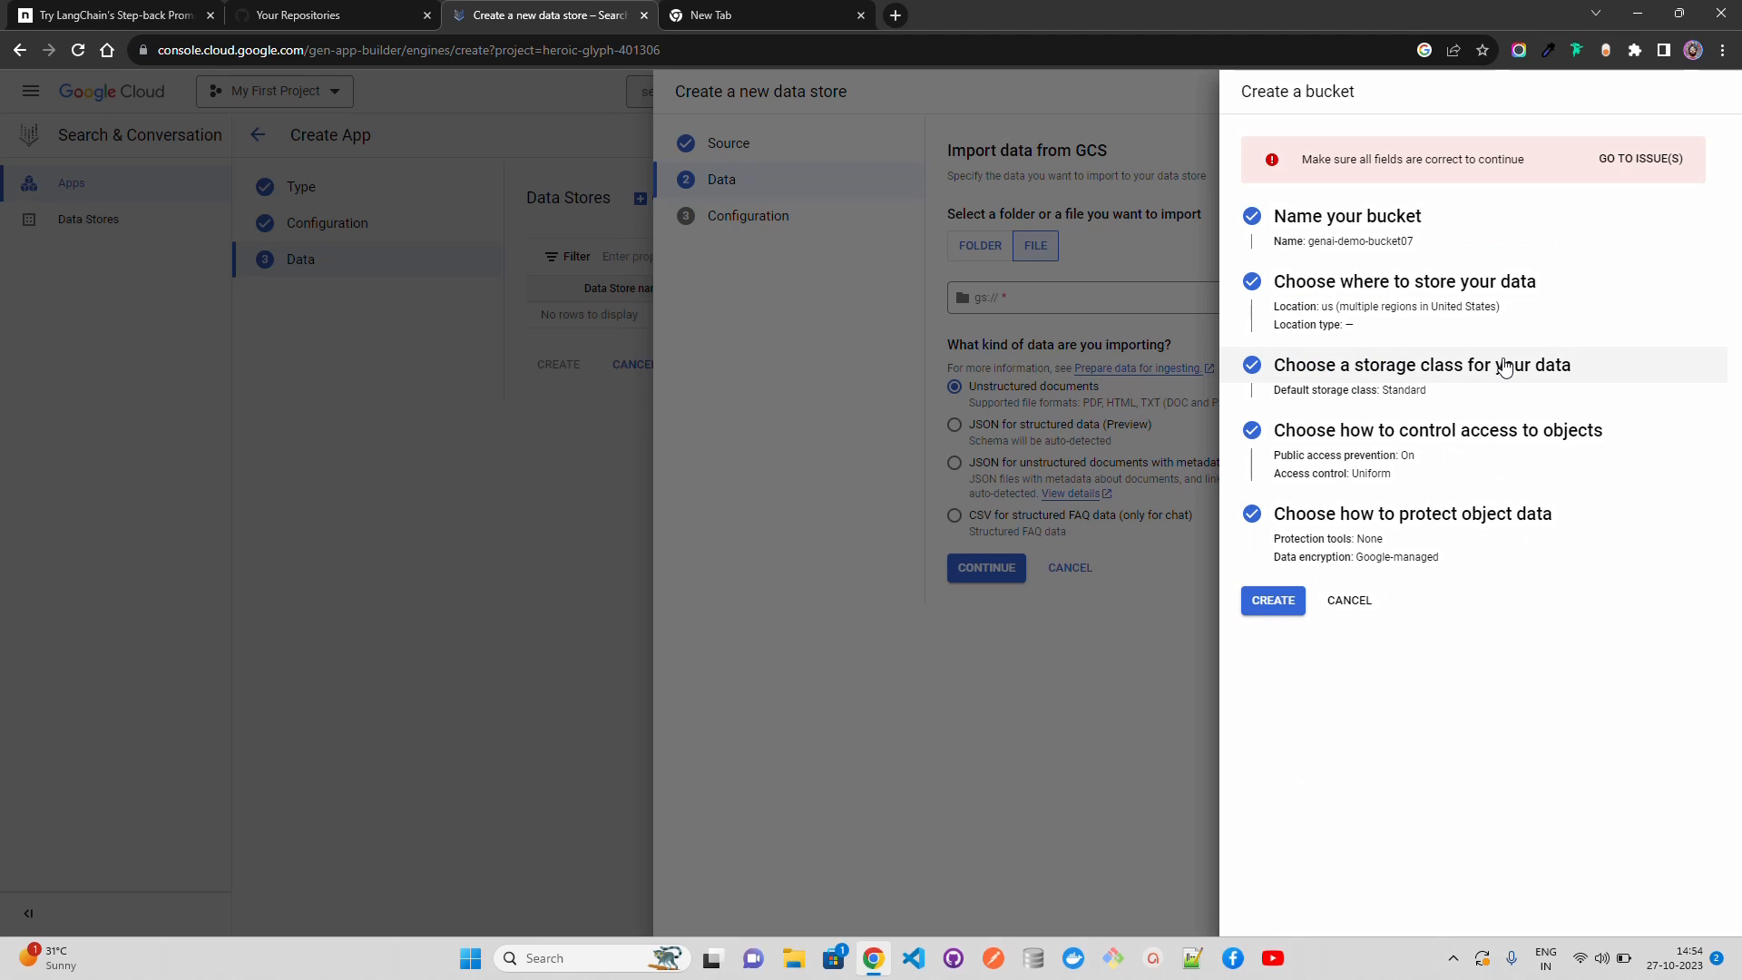
pyautogui.click(1269, 603)
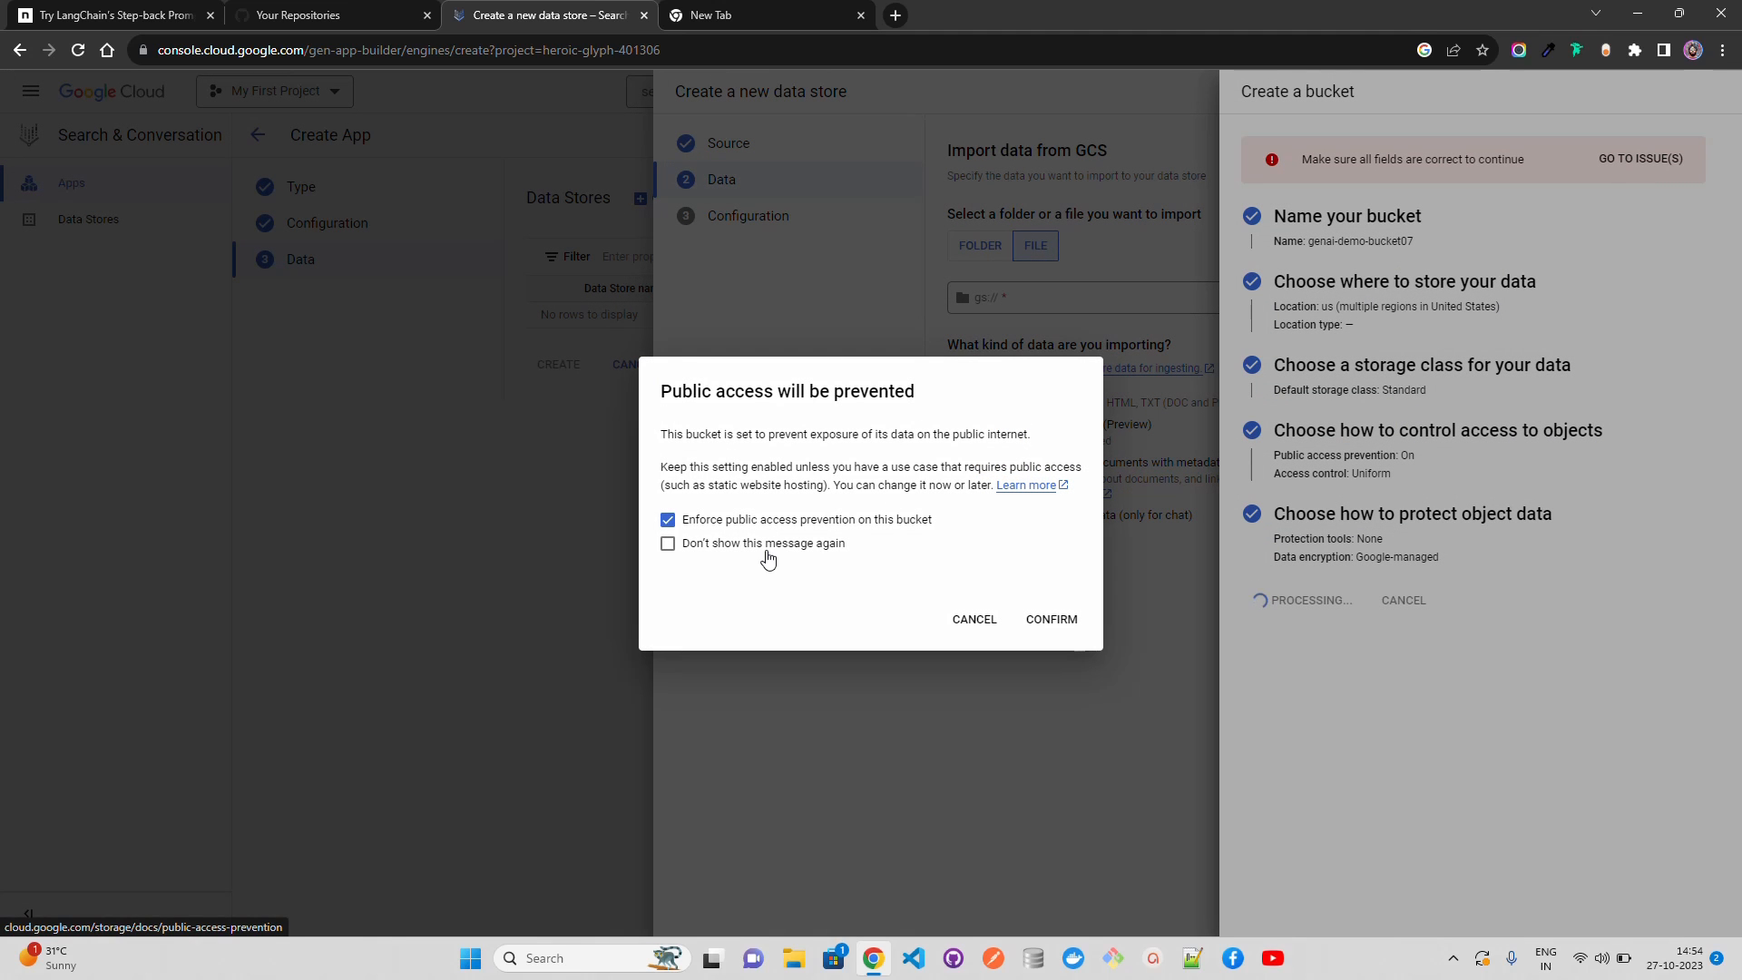
pyautogui.click(1043, 619)
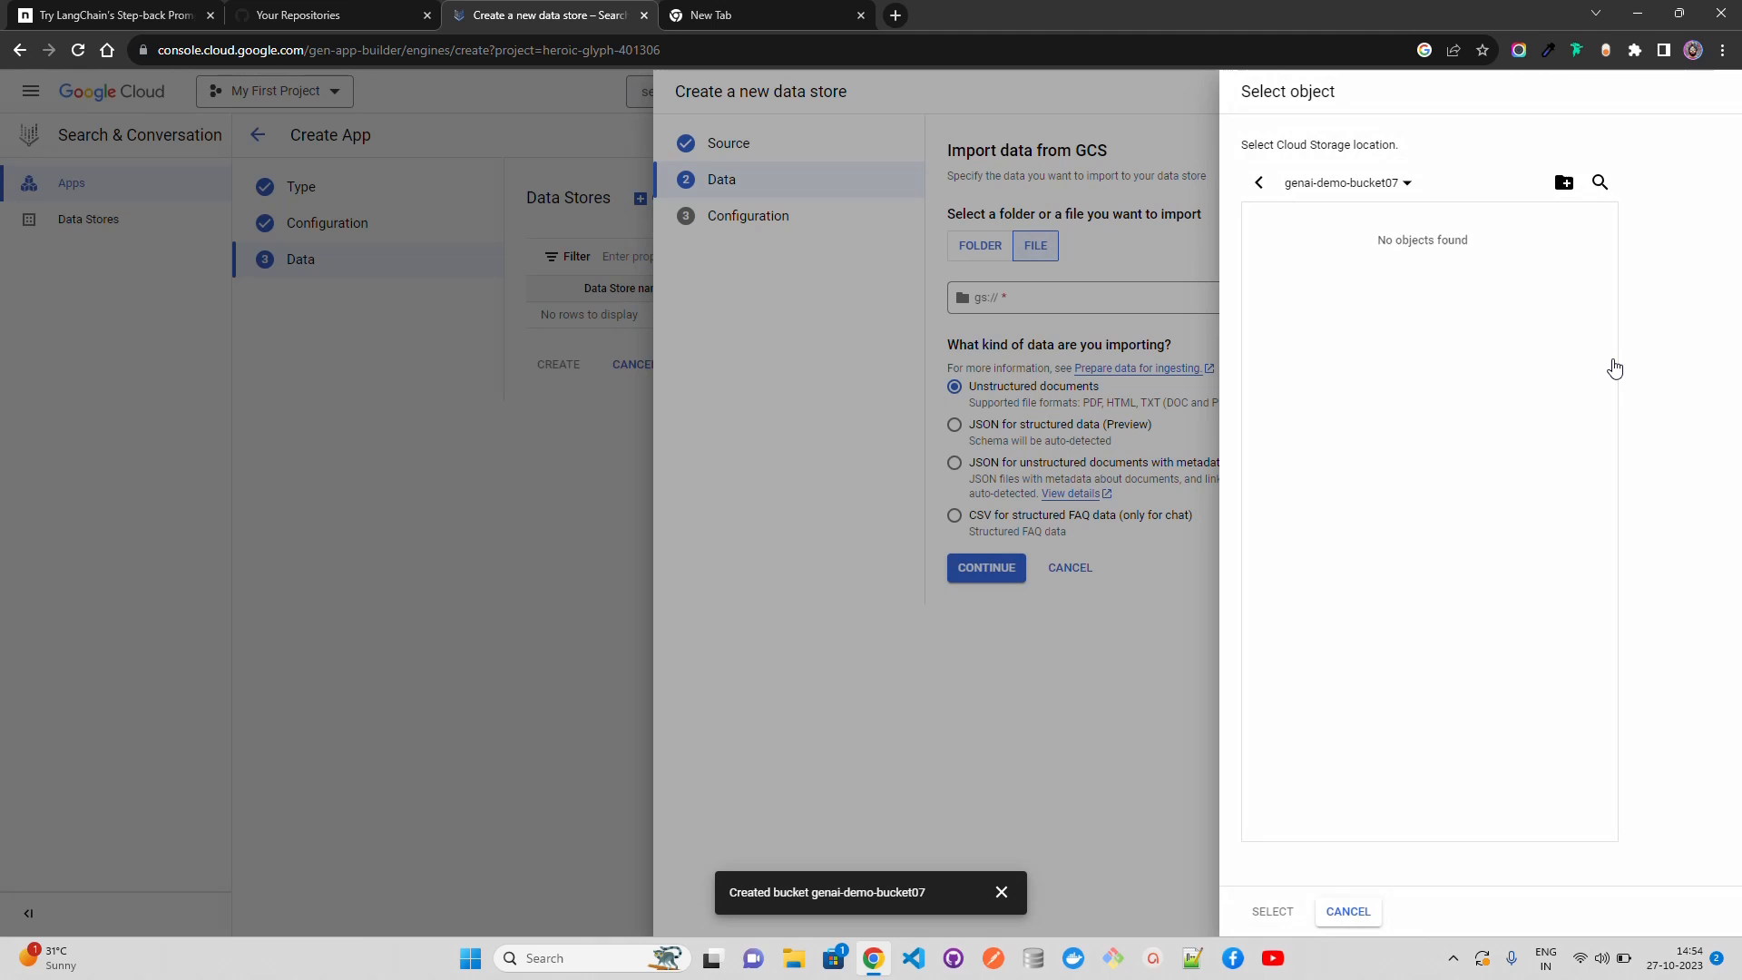
# Step: Create a folder named sampledata in the genai-demo-bucket07 bucket and return to the bucket's contents
pyautogui.click(1398, 183)
pyautogui.click(1392, 222)
pyautogui.click(1565, 182)
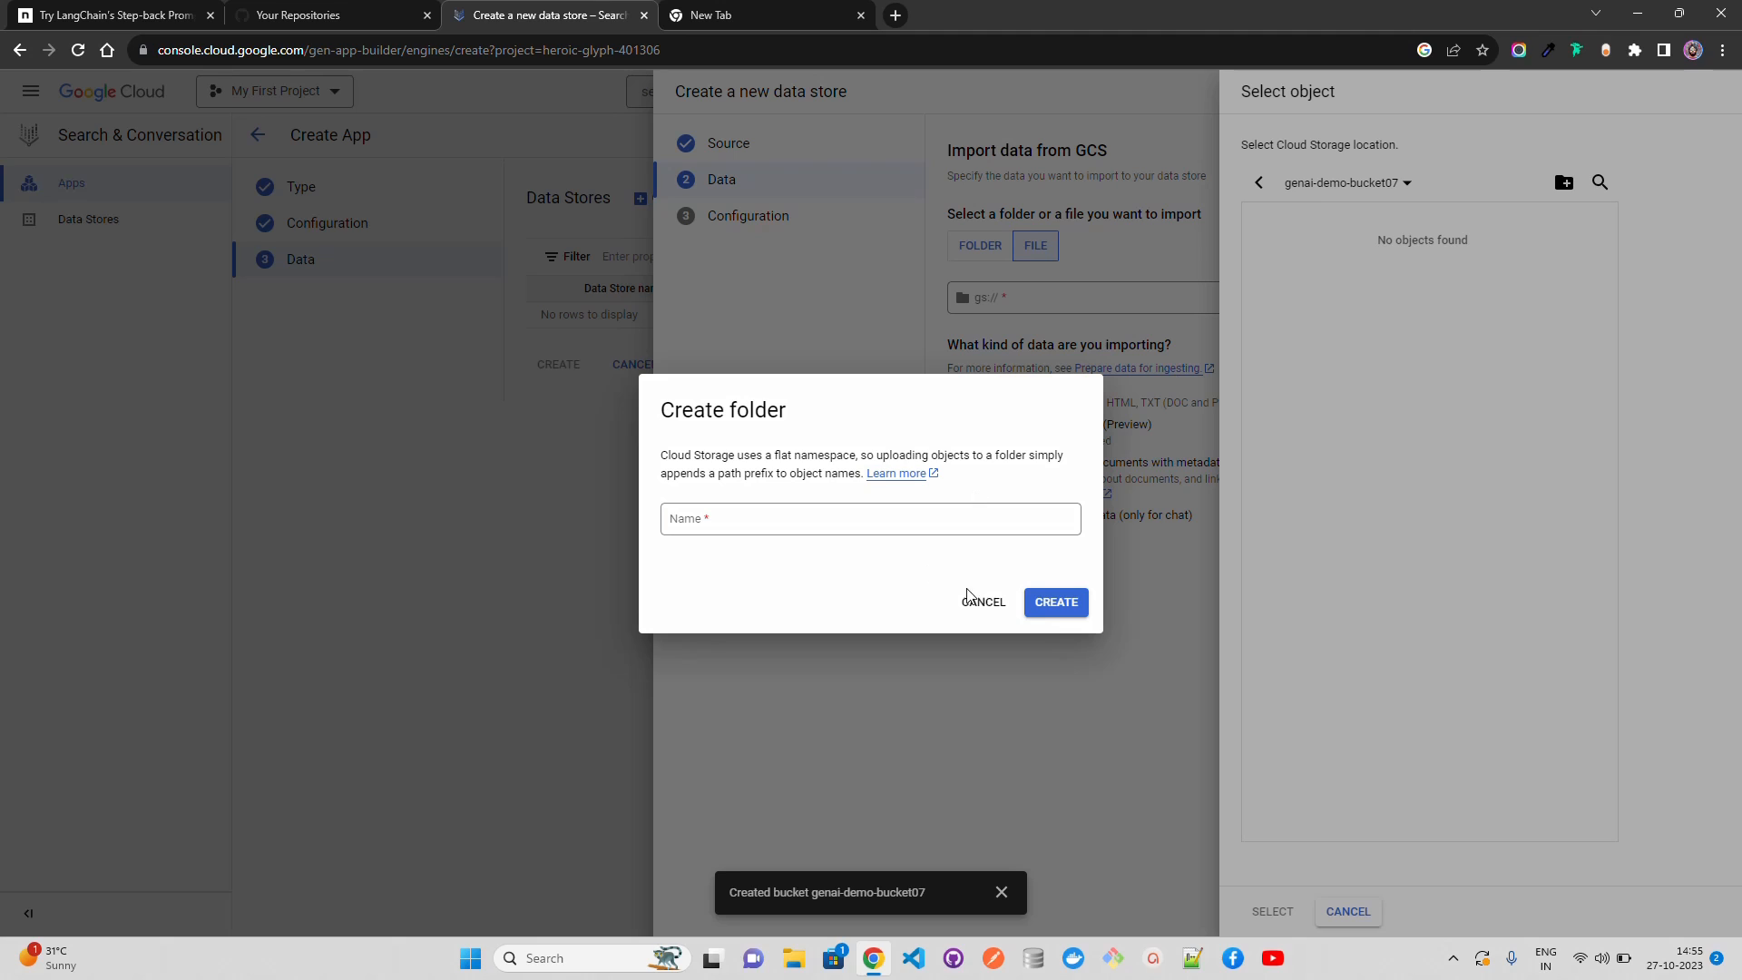
pyautogui.click(829, 525)
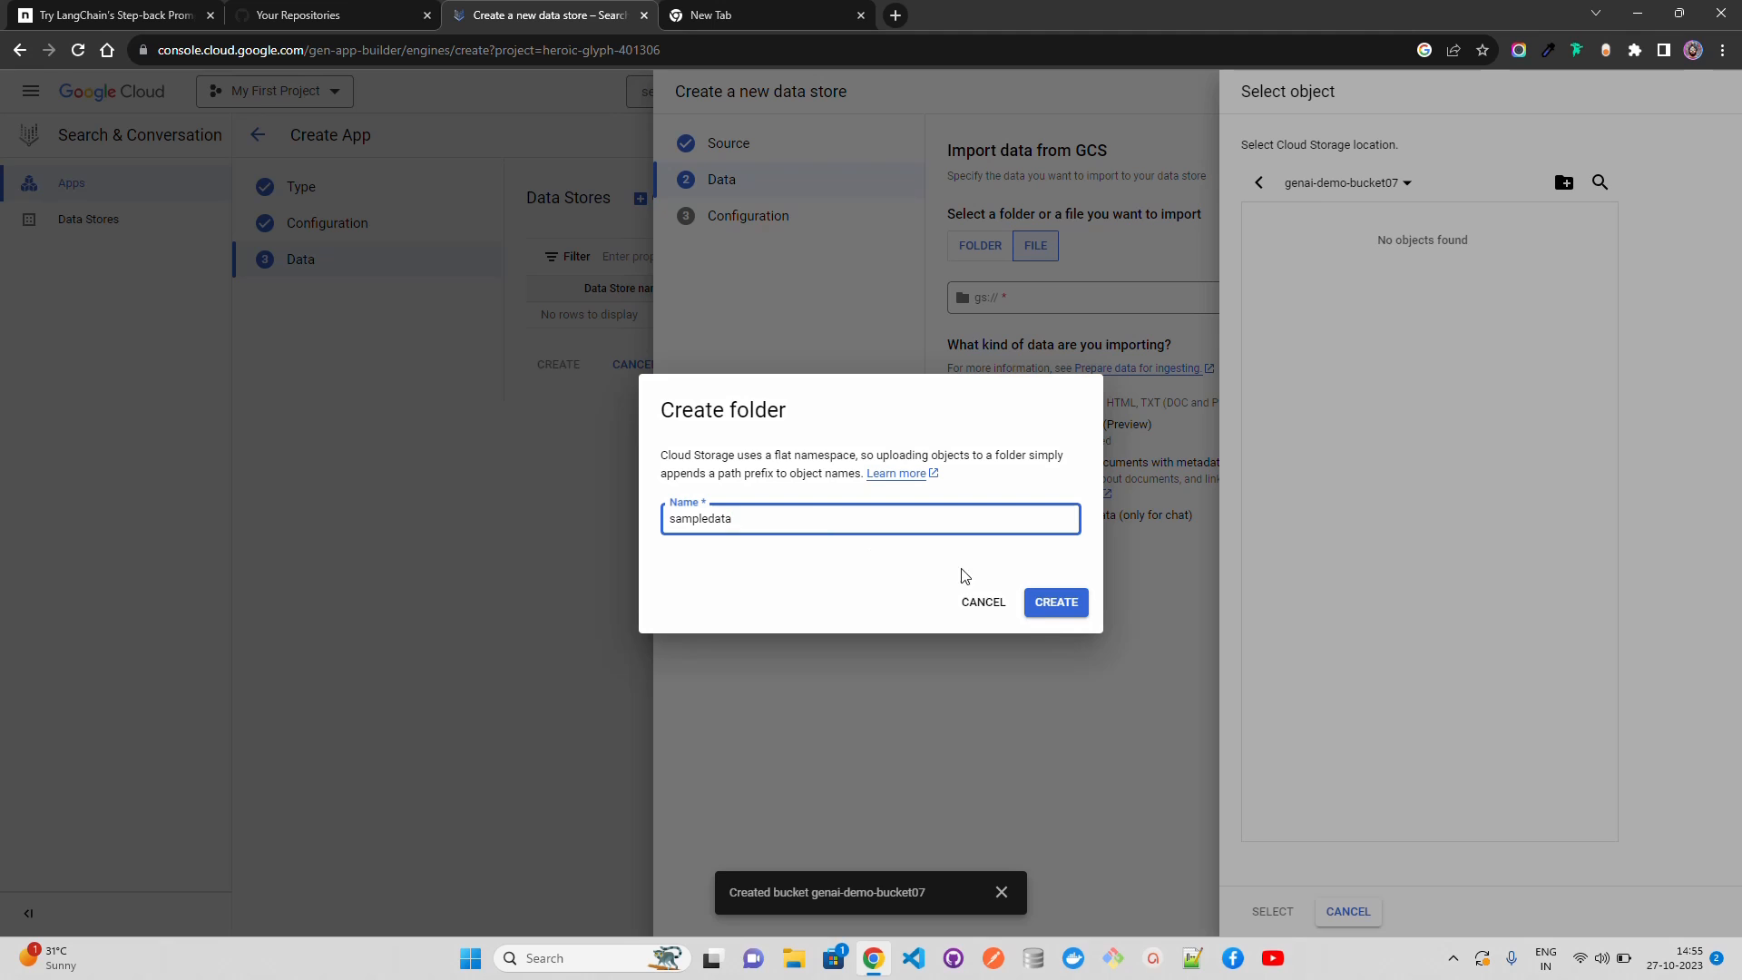
pyautogui.click(1078, 607)
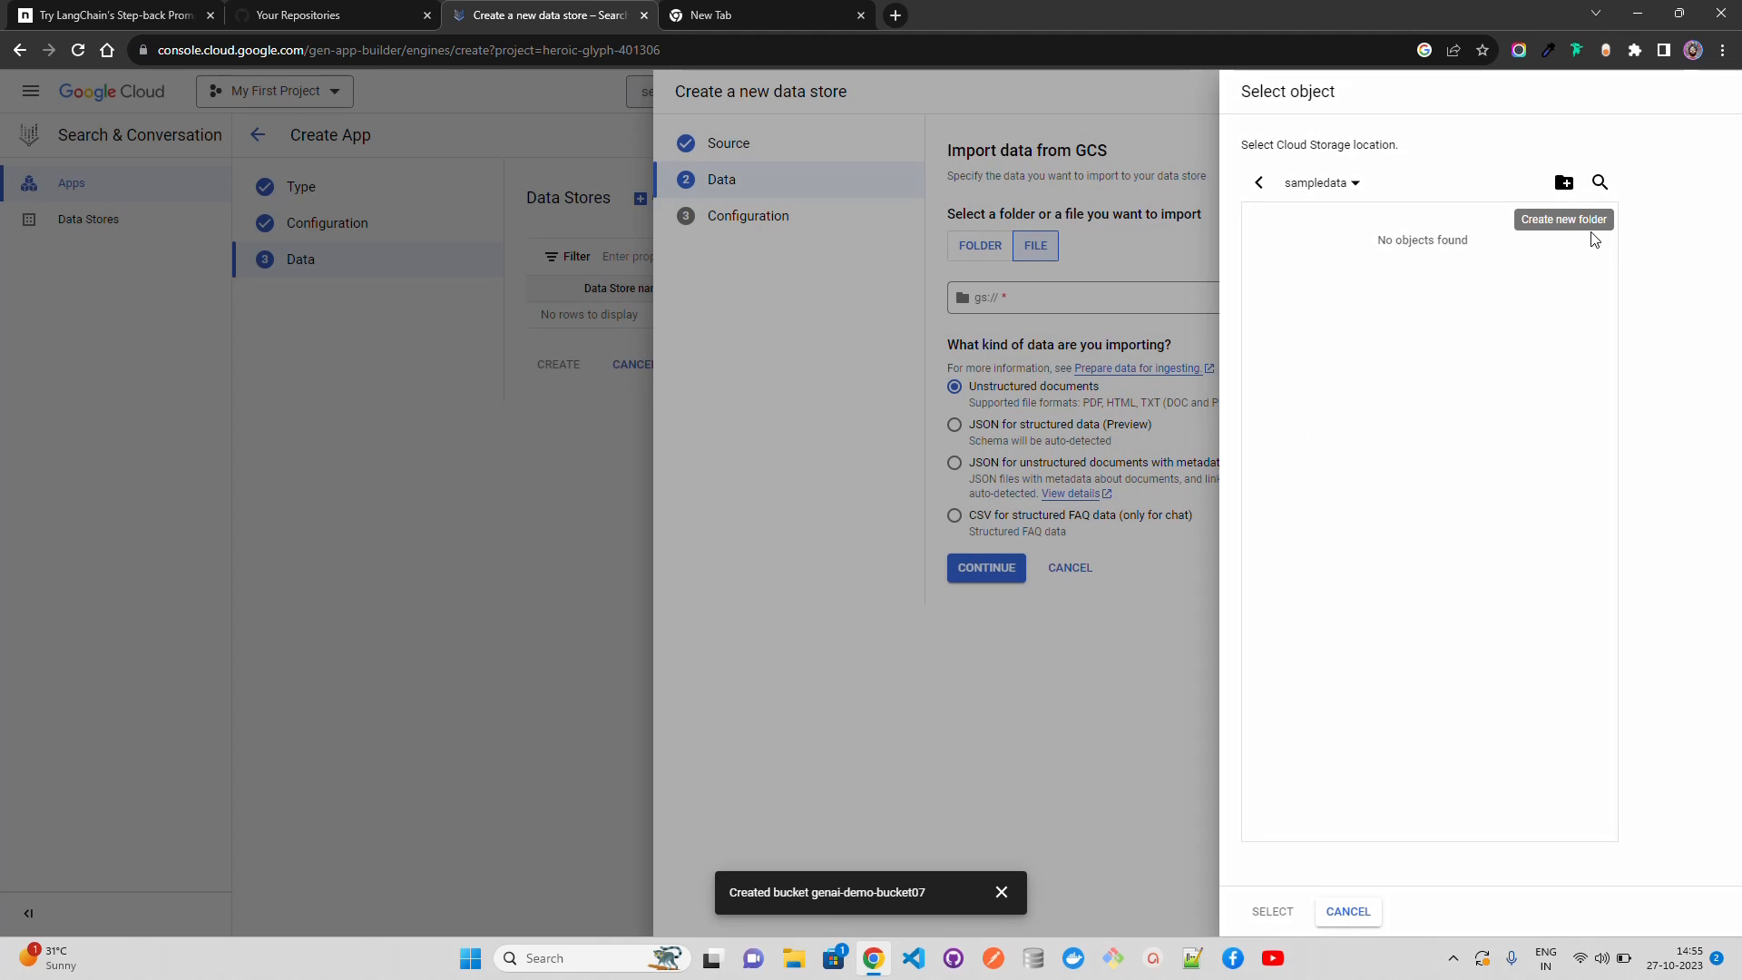
pyautogui.click(1258, 182)
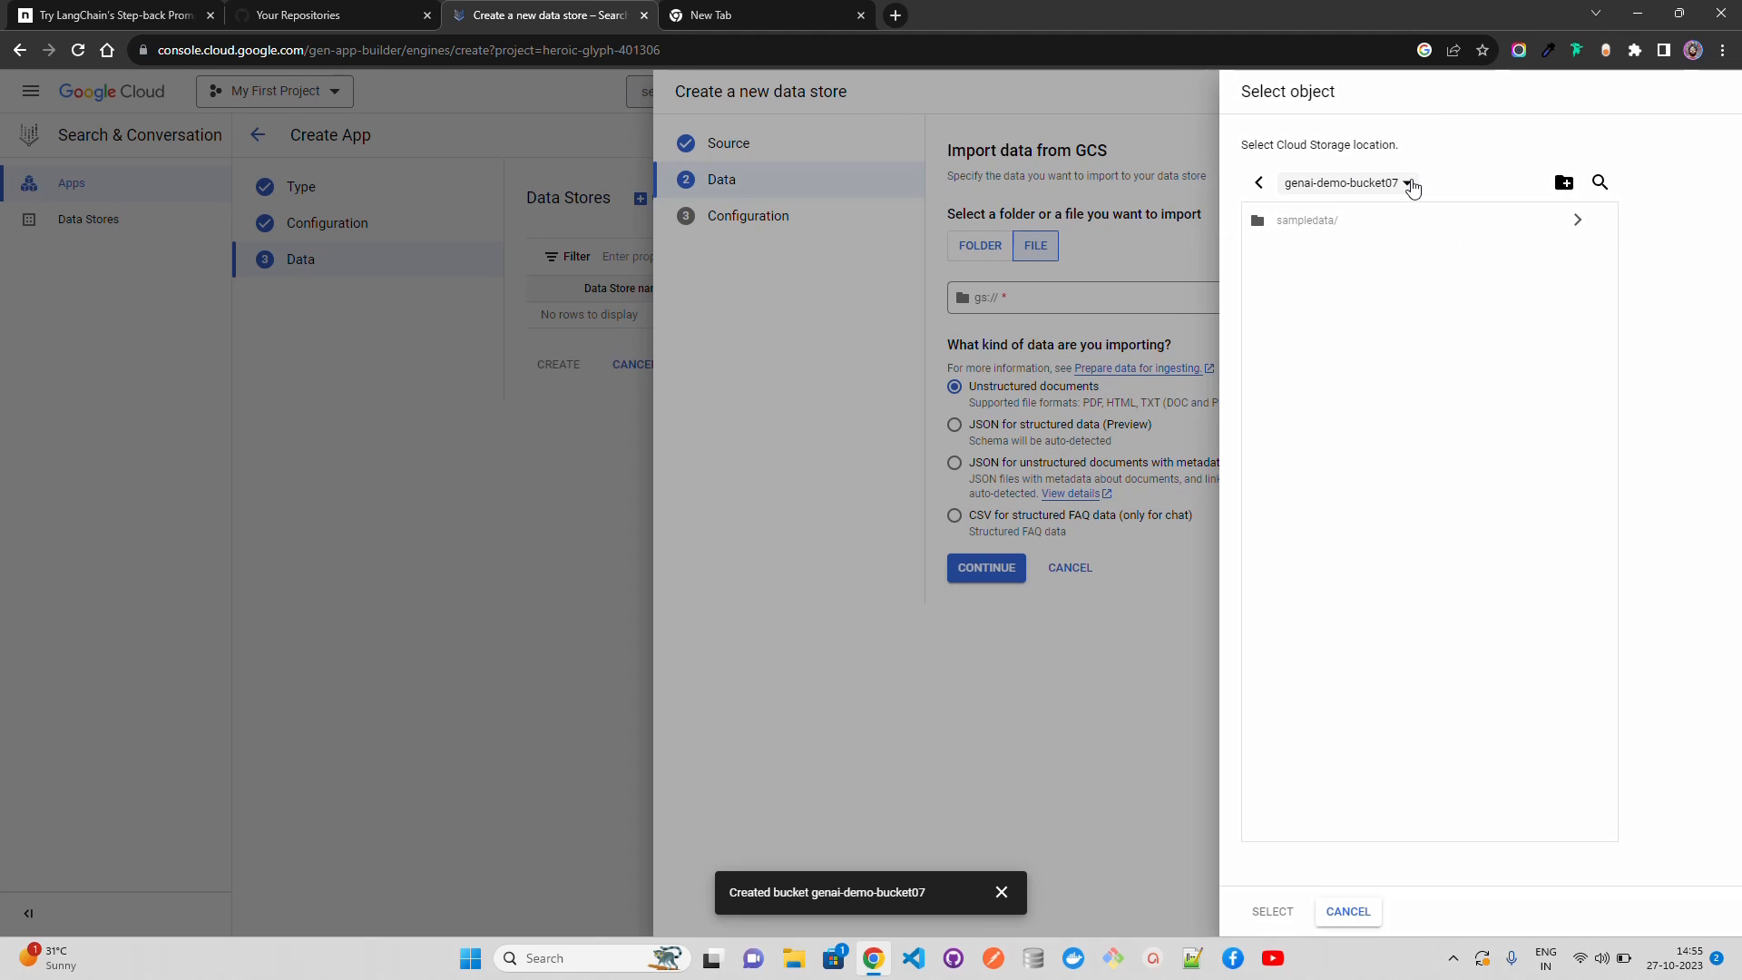
pyautogui.click(1577, 220)
pyautogui.click(1563, 182)
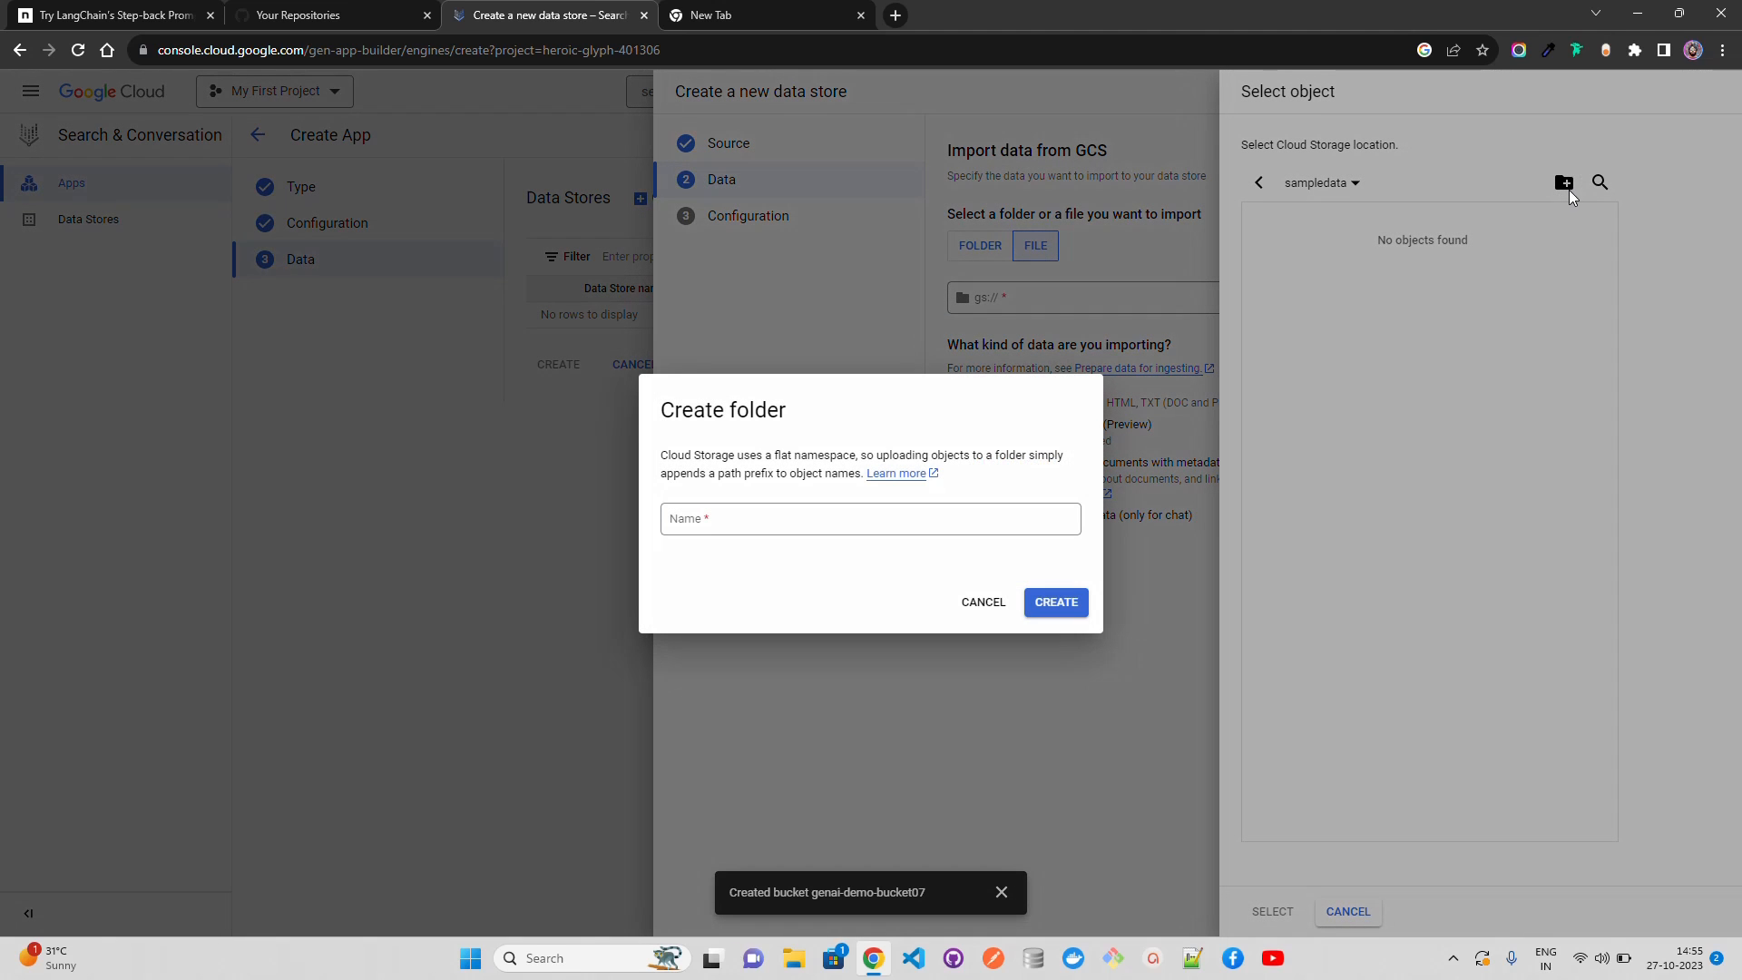
pyautogui.click(983, 602)
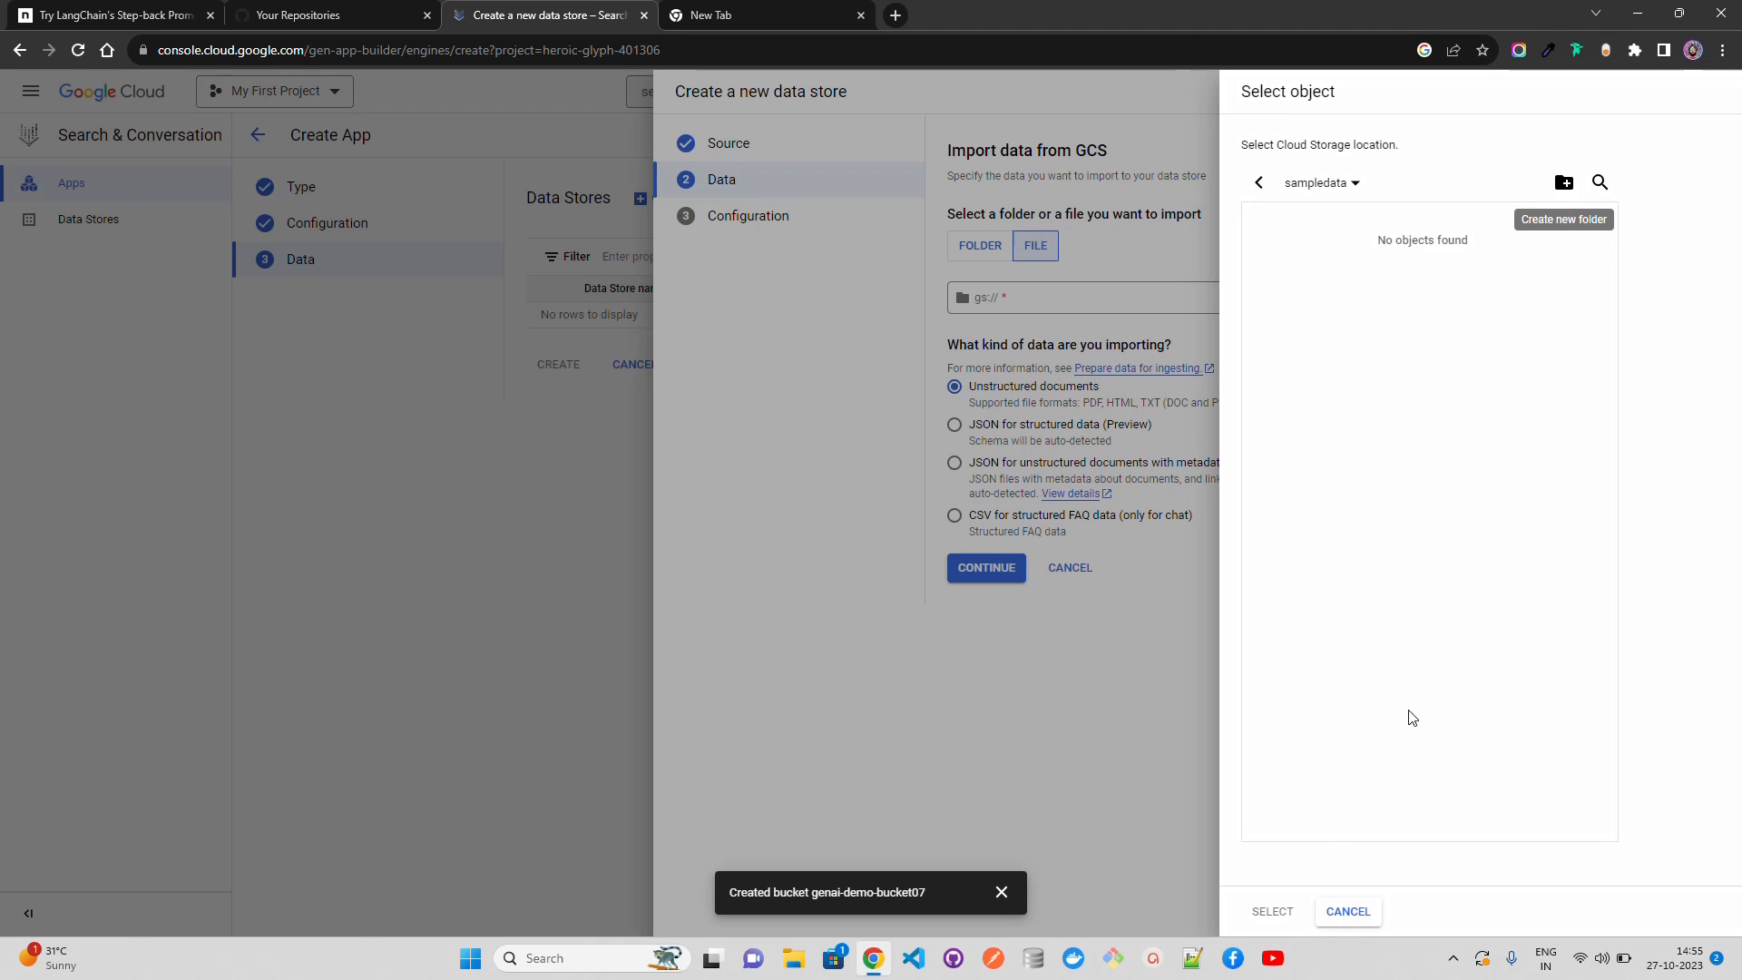
# Step: Abandon the data store setup, search the console for cloud storage and open the genai-demo-bucket07 bucket in Cloud Storage
pyautogui.click(1348, 911)
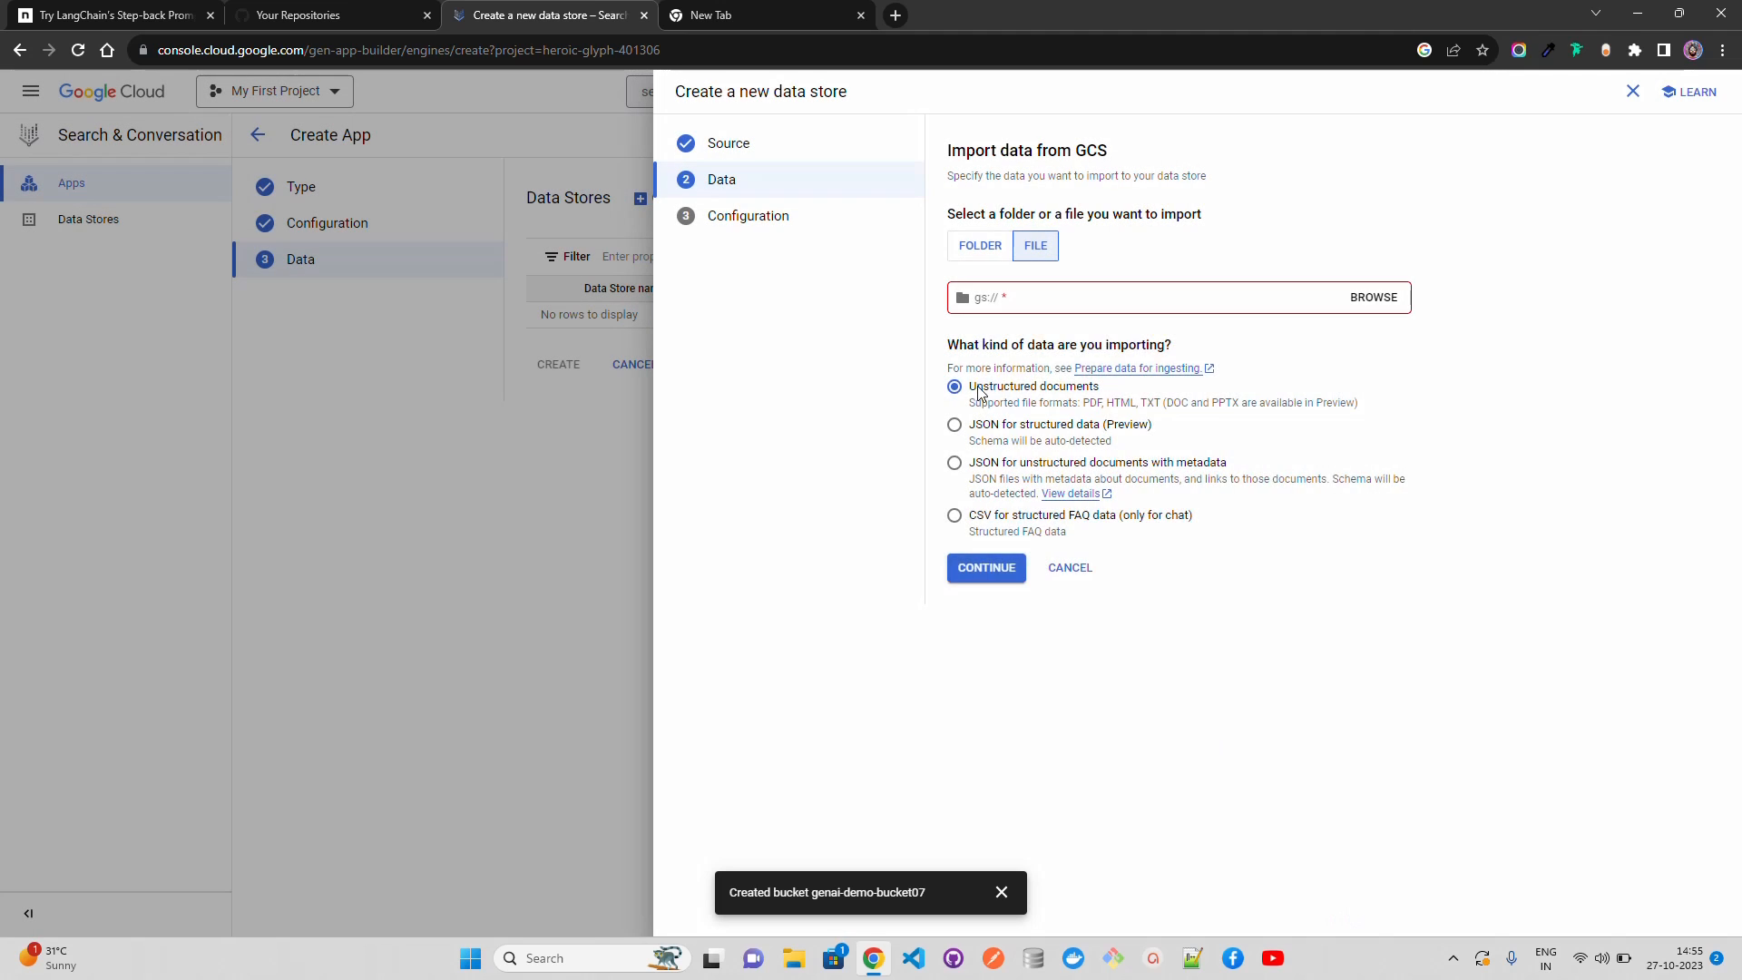
pyautogui.click(1632, 91)
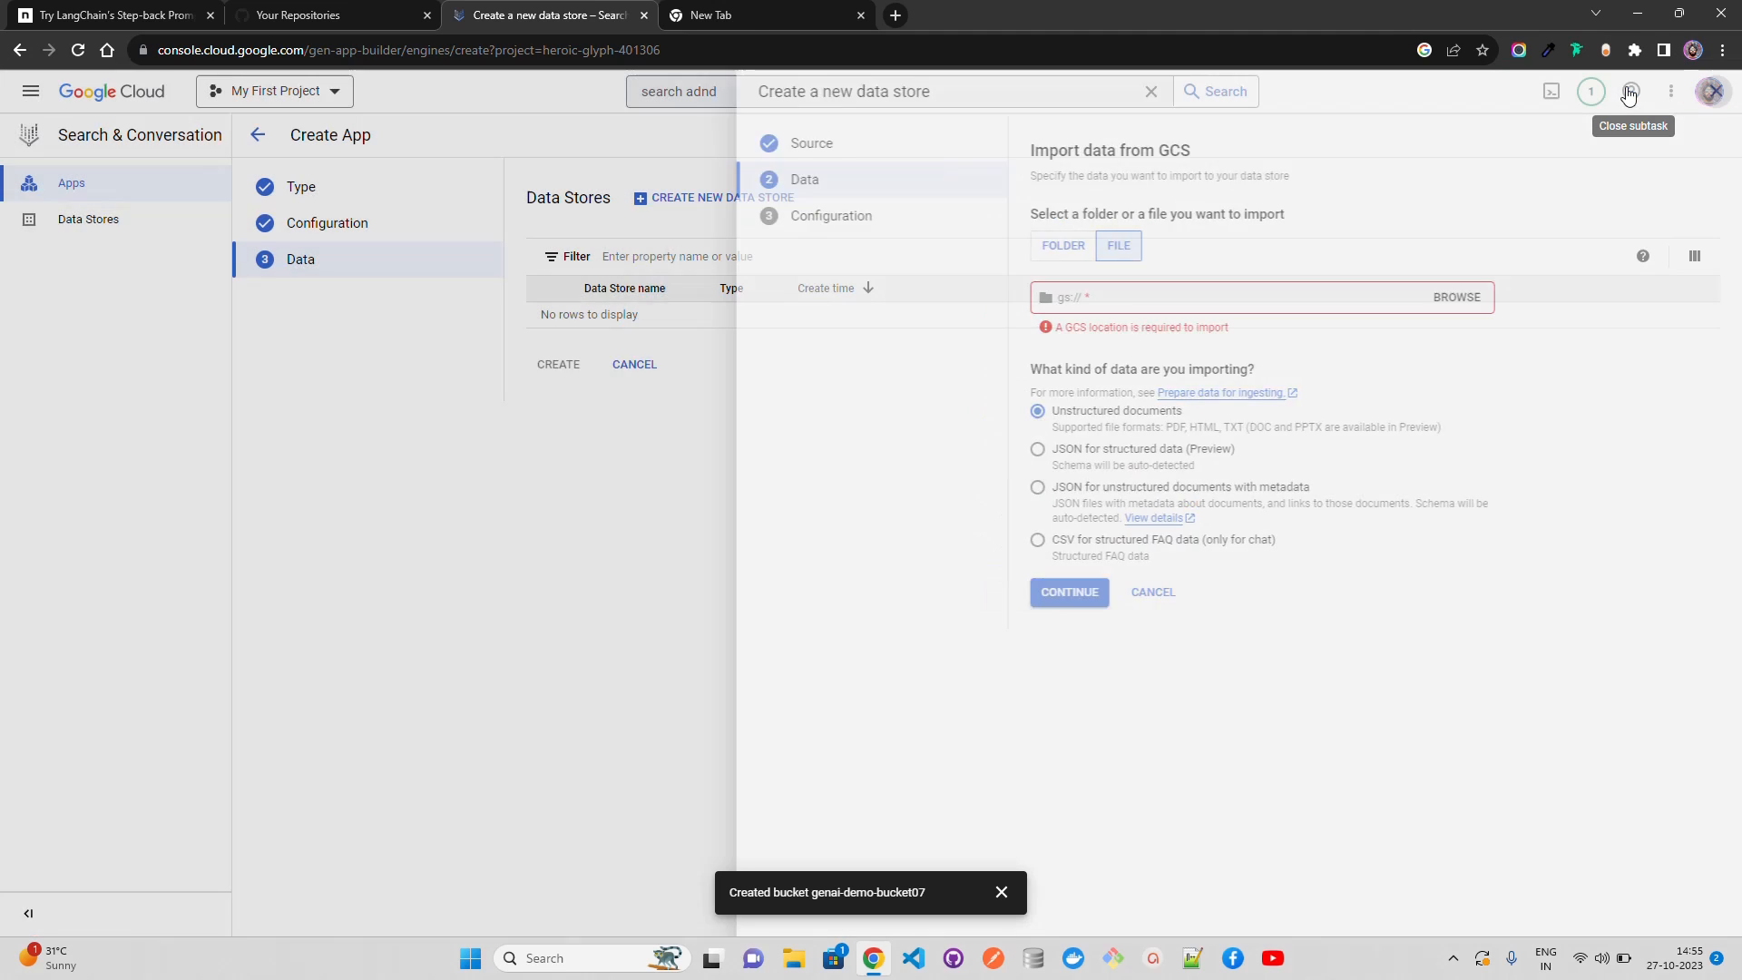
pyautogui.click(739, 94)
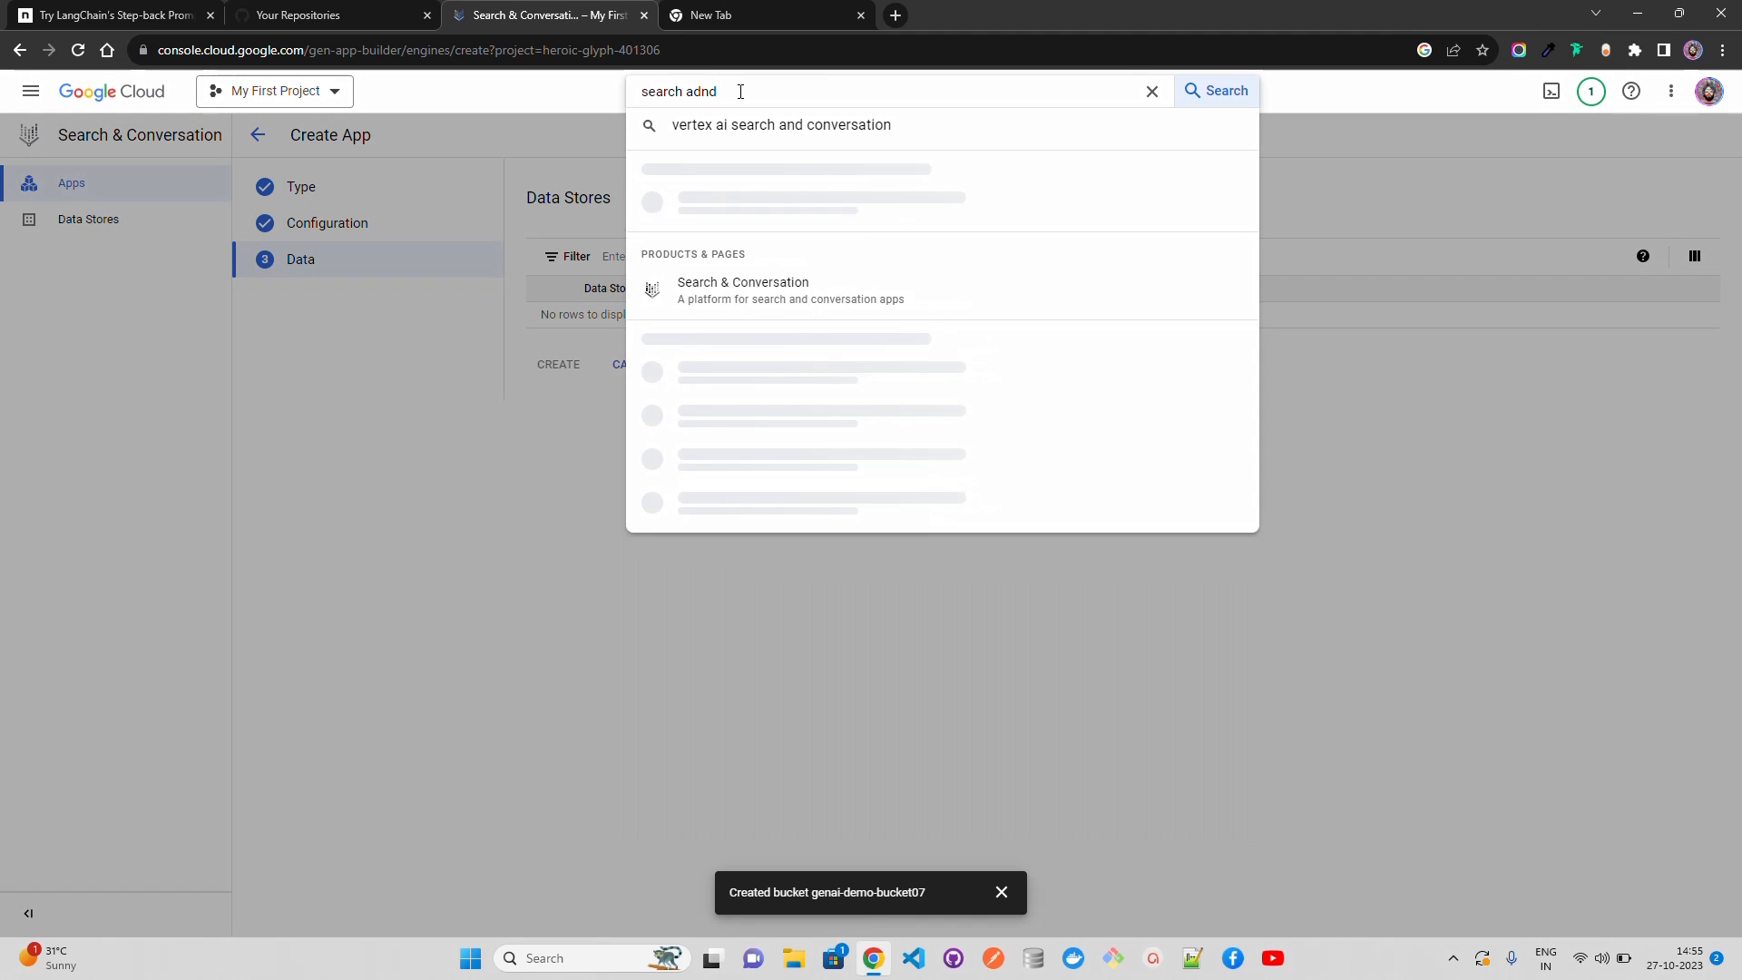
pyautogui.press('BackSpace')
pyautogui.press('BackSpace')
pyautogui.press('BackSpace')
pyautogui.press('BackSpace')
pyautogui.write('ai')
pyautogui.press('BackSpace')
pyautogui.press('BackSpace')
pyautogui.press('BackSpace')
pyautogui.press('BackSpace')
pyautogui.press('BackSpace')
pyautogui.press('BackSpace')
pyautogui.press('BackSpace')
pyautogui.press('BackSpace')
pyautogui.press('BackSpace')
pyautogui.write('clo')
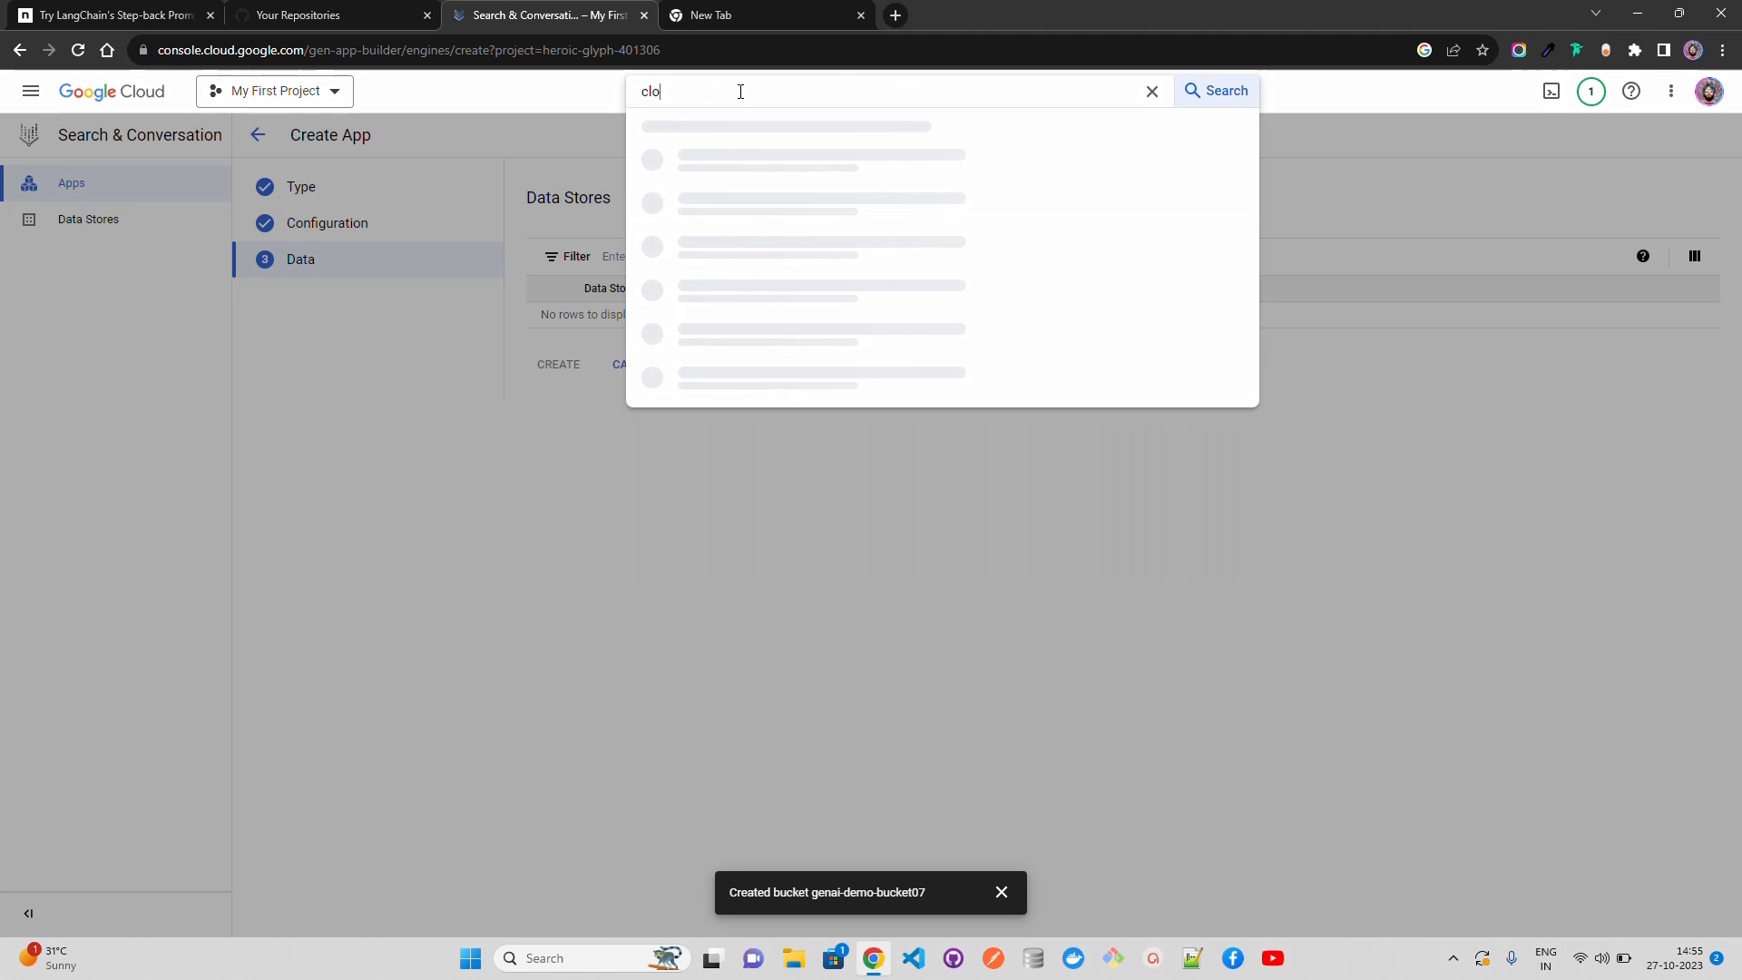
pyautogui.write('ud storage')
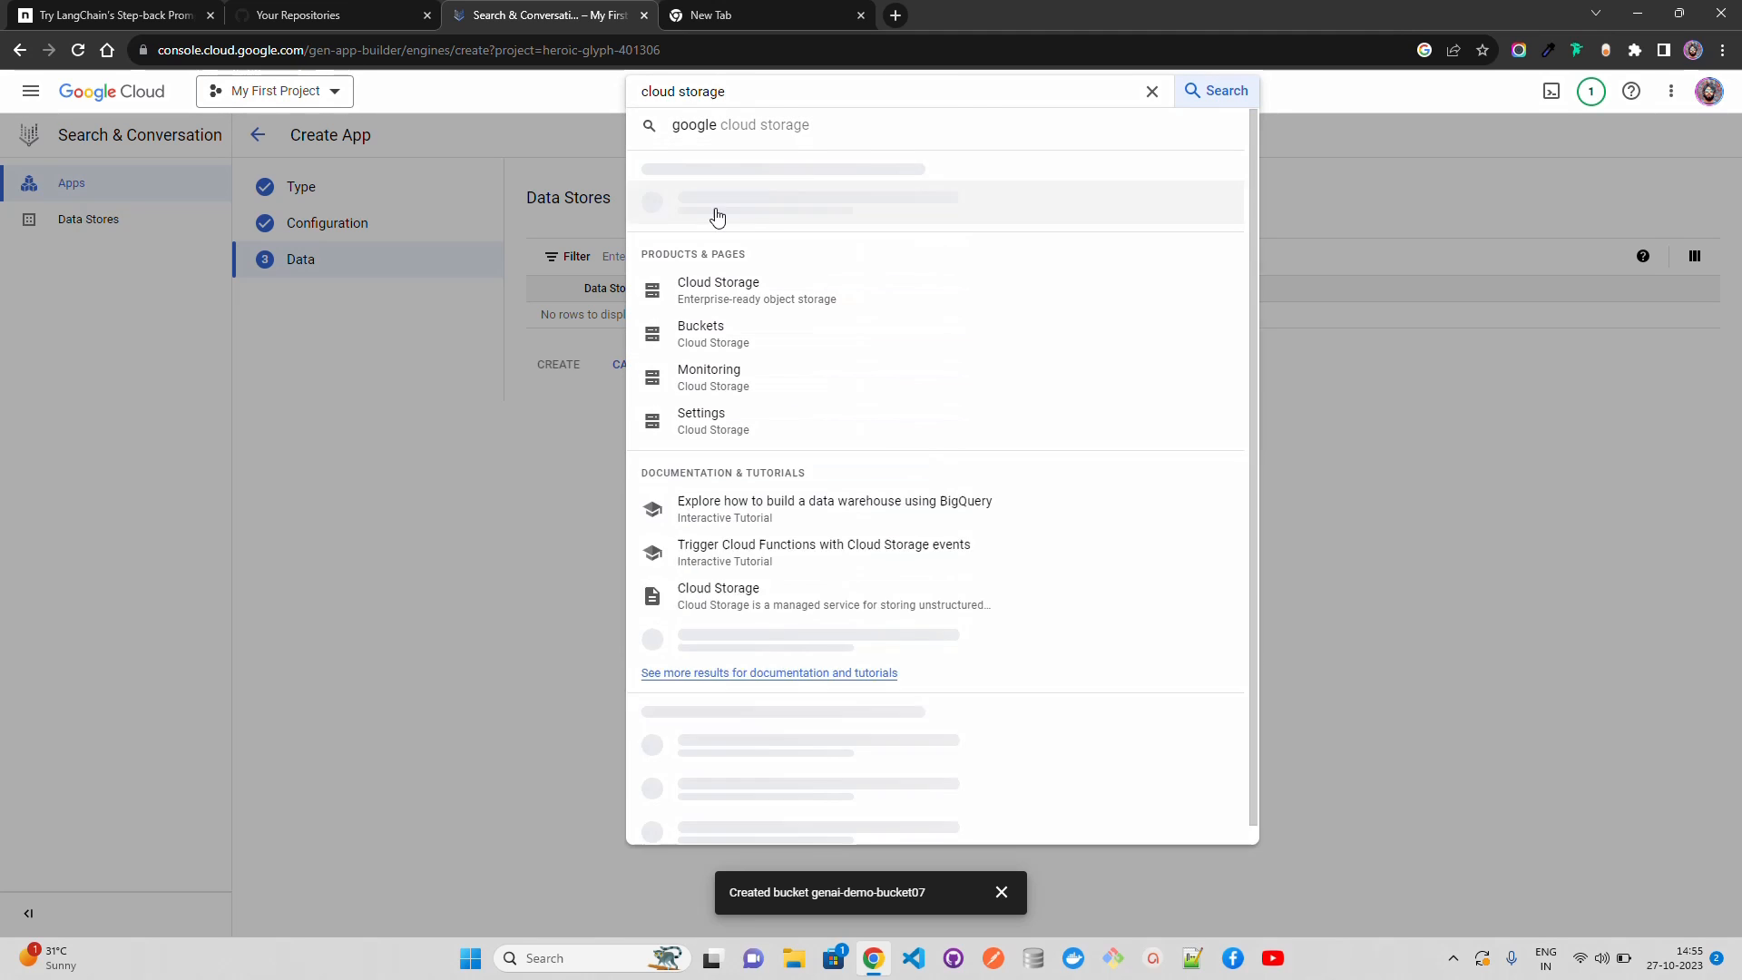
pyautogui.click(726, 210)
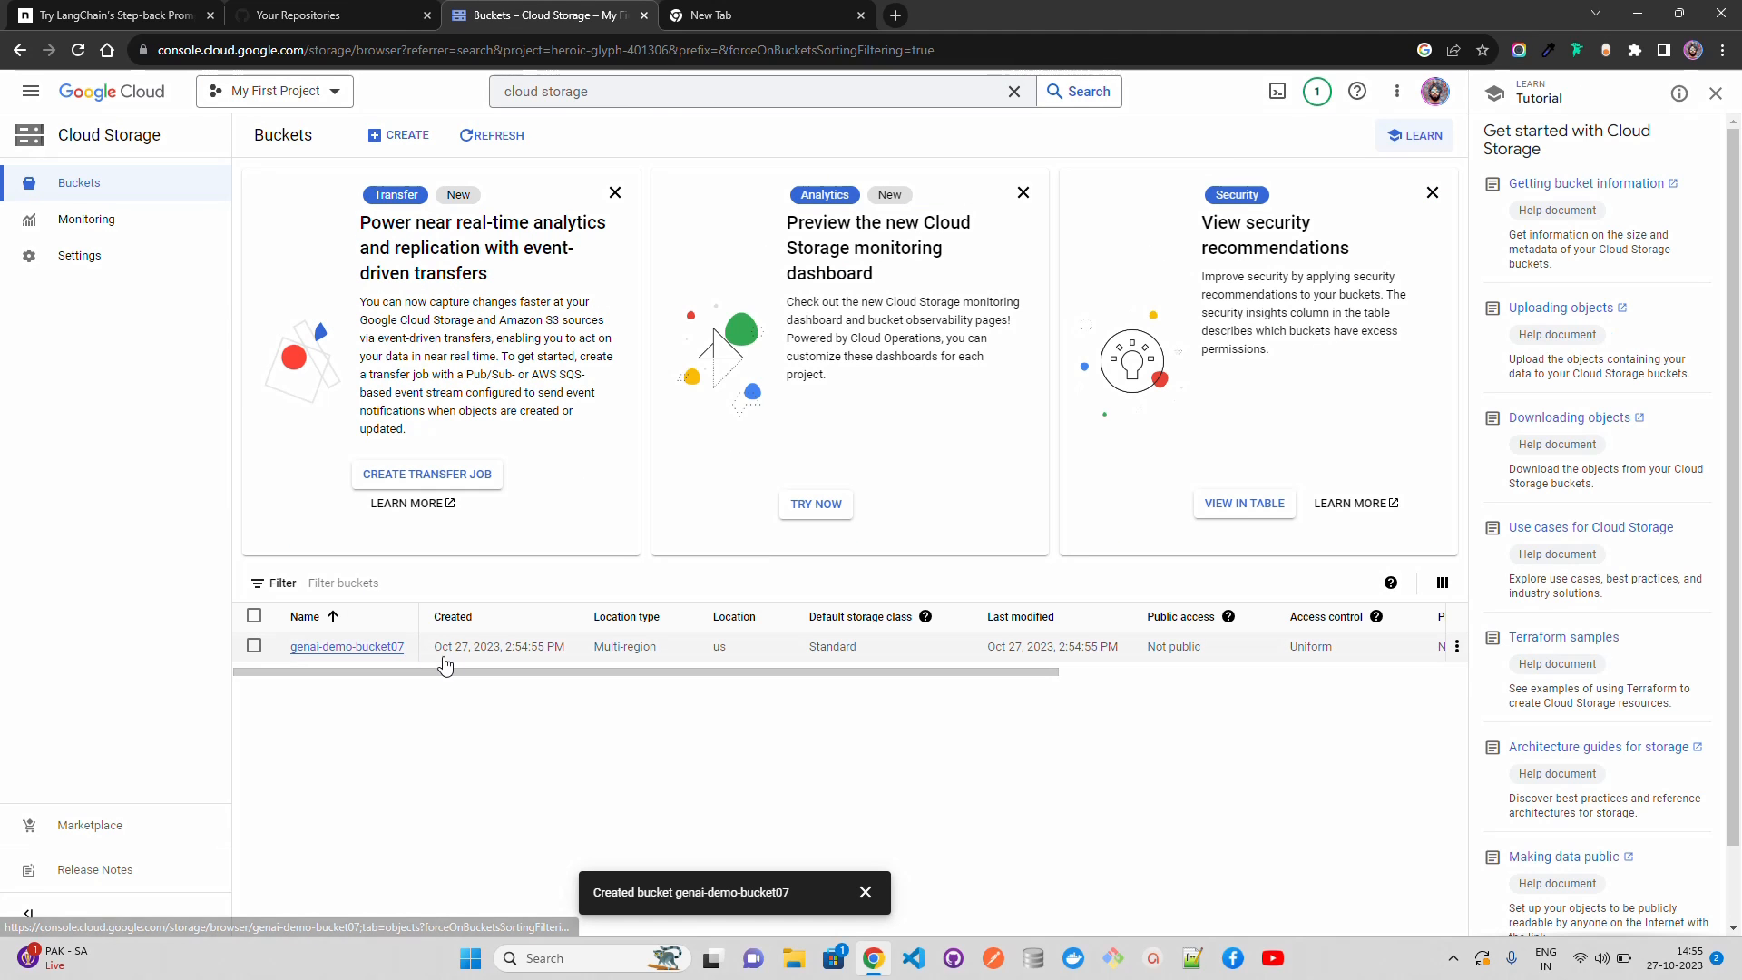
pyautogui.click(327, 650)
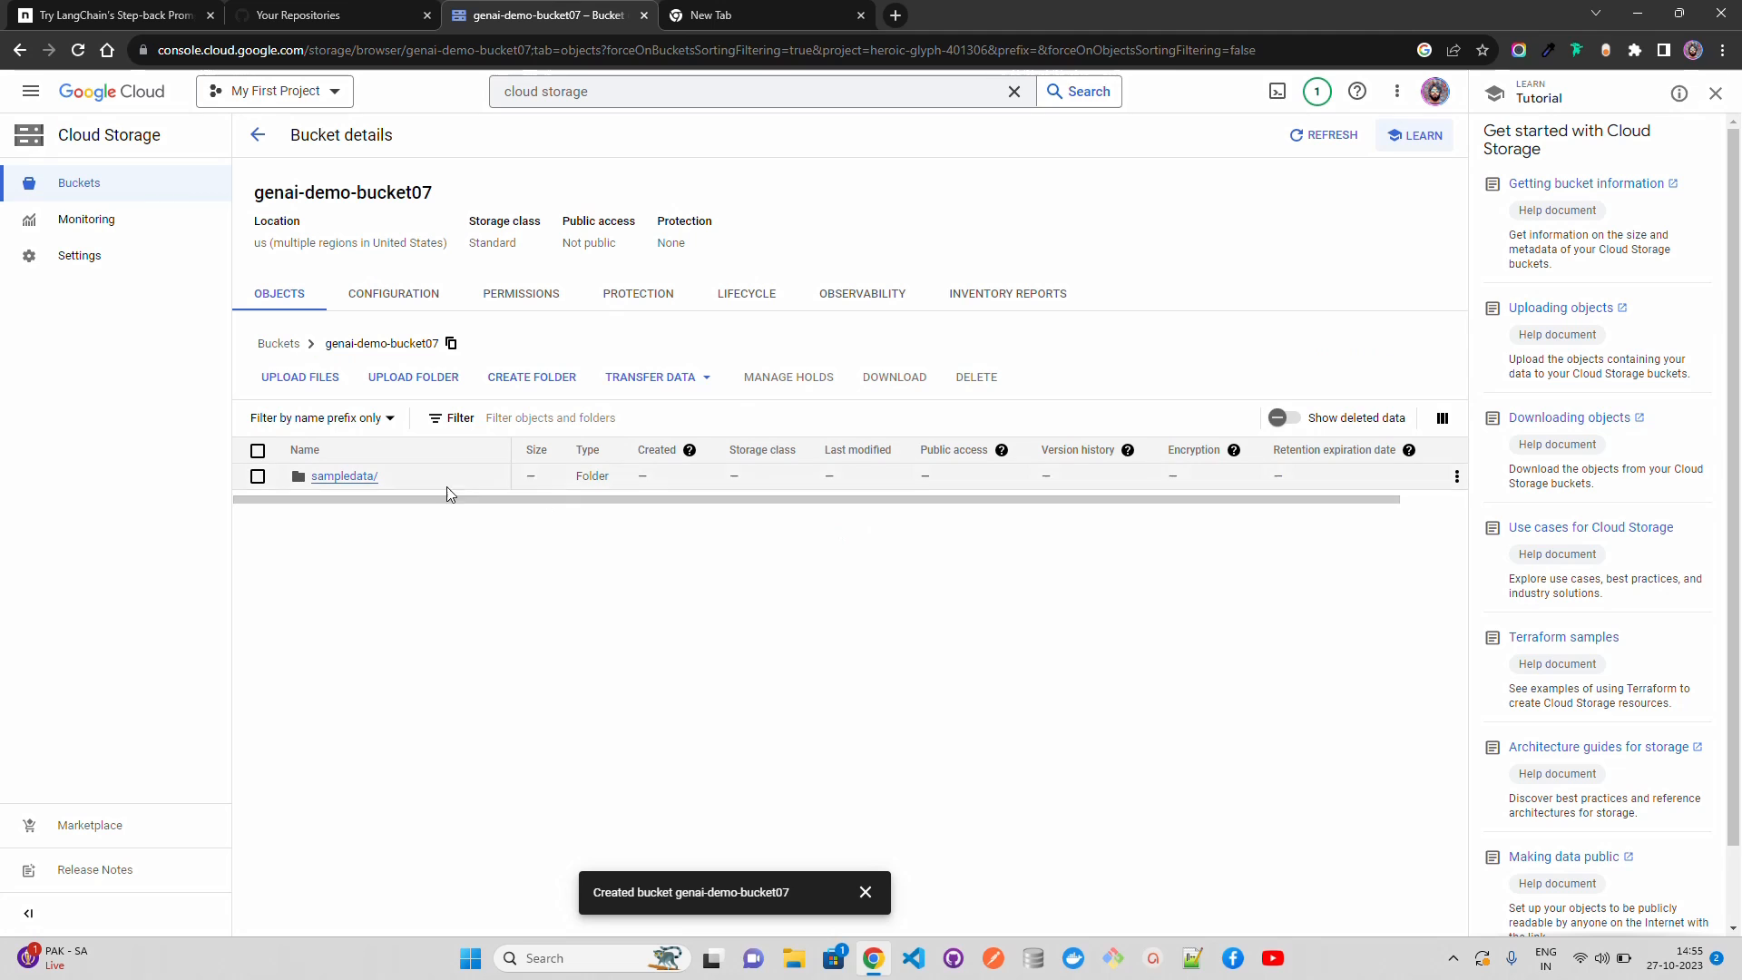
# Step: Upload the UN SDG PDF from the Desktop's lotr/data folder to the root of genai-demo-bucket07 and open its object details
pyautogui.click(311, 381)
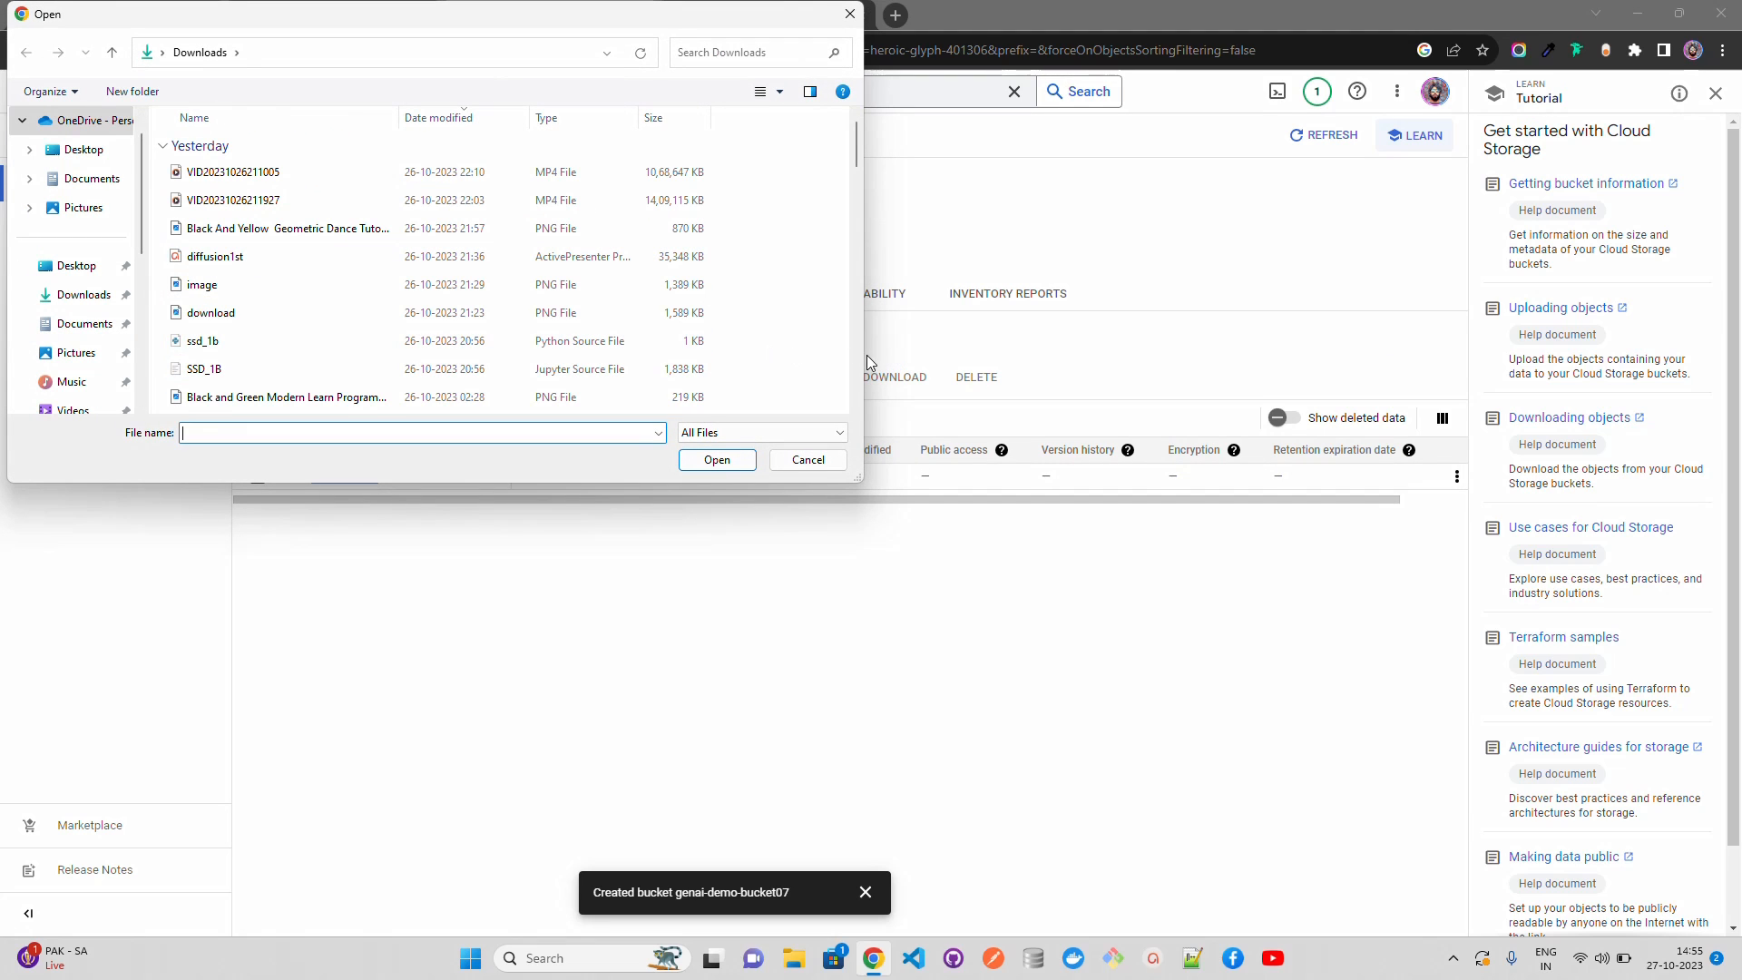
pyautogui.click(66, 152)
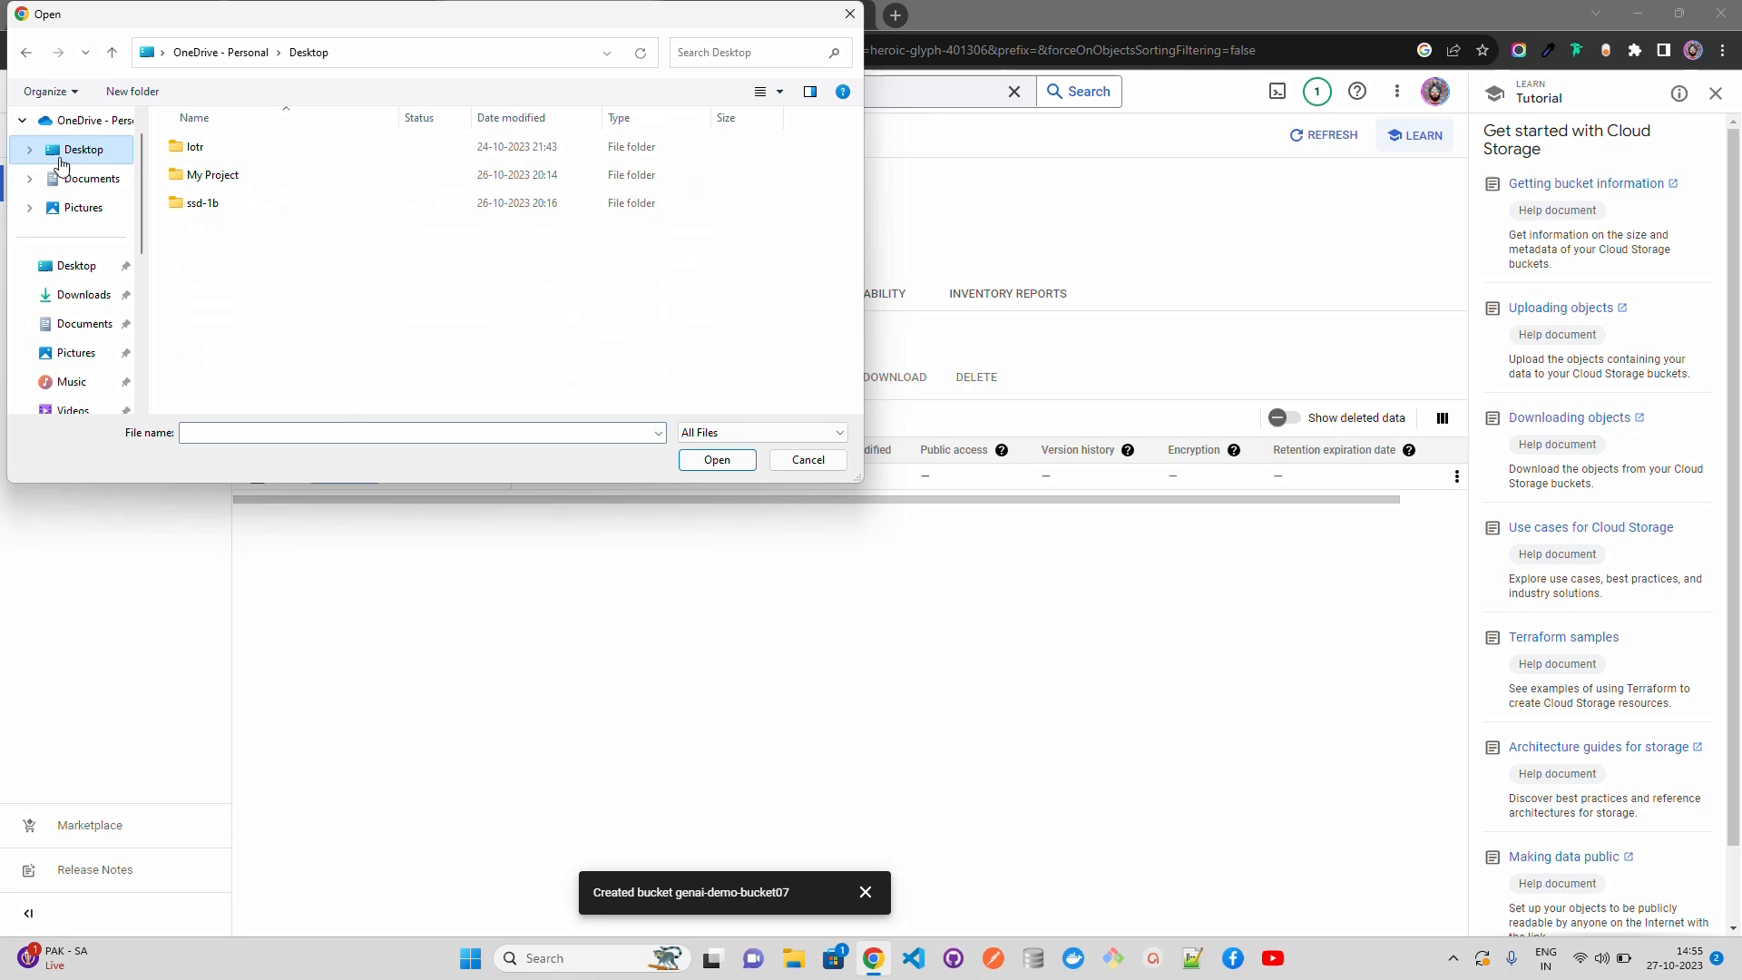
pyautogui.doubleClick(209, 157)
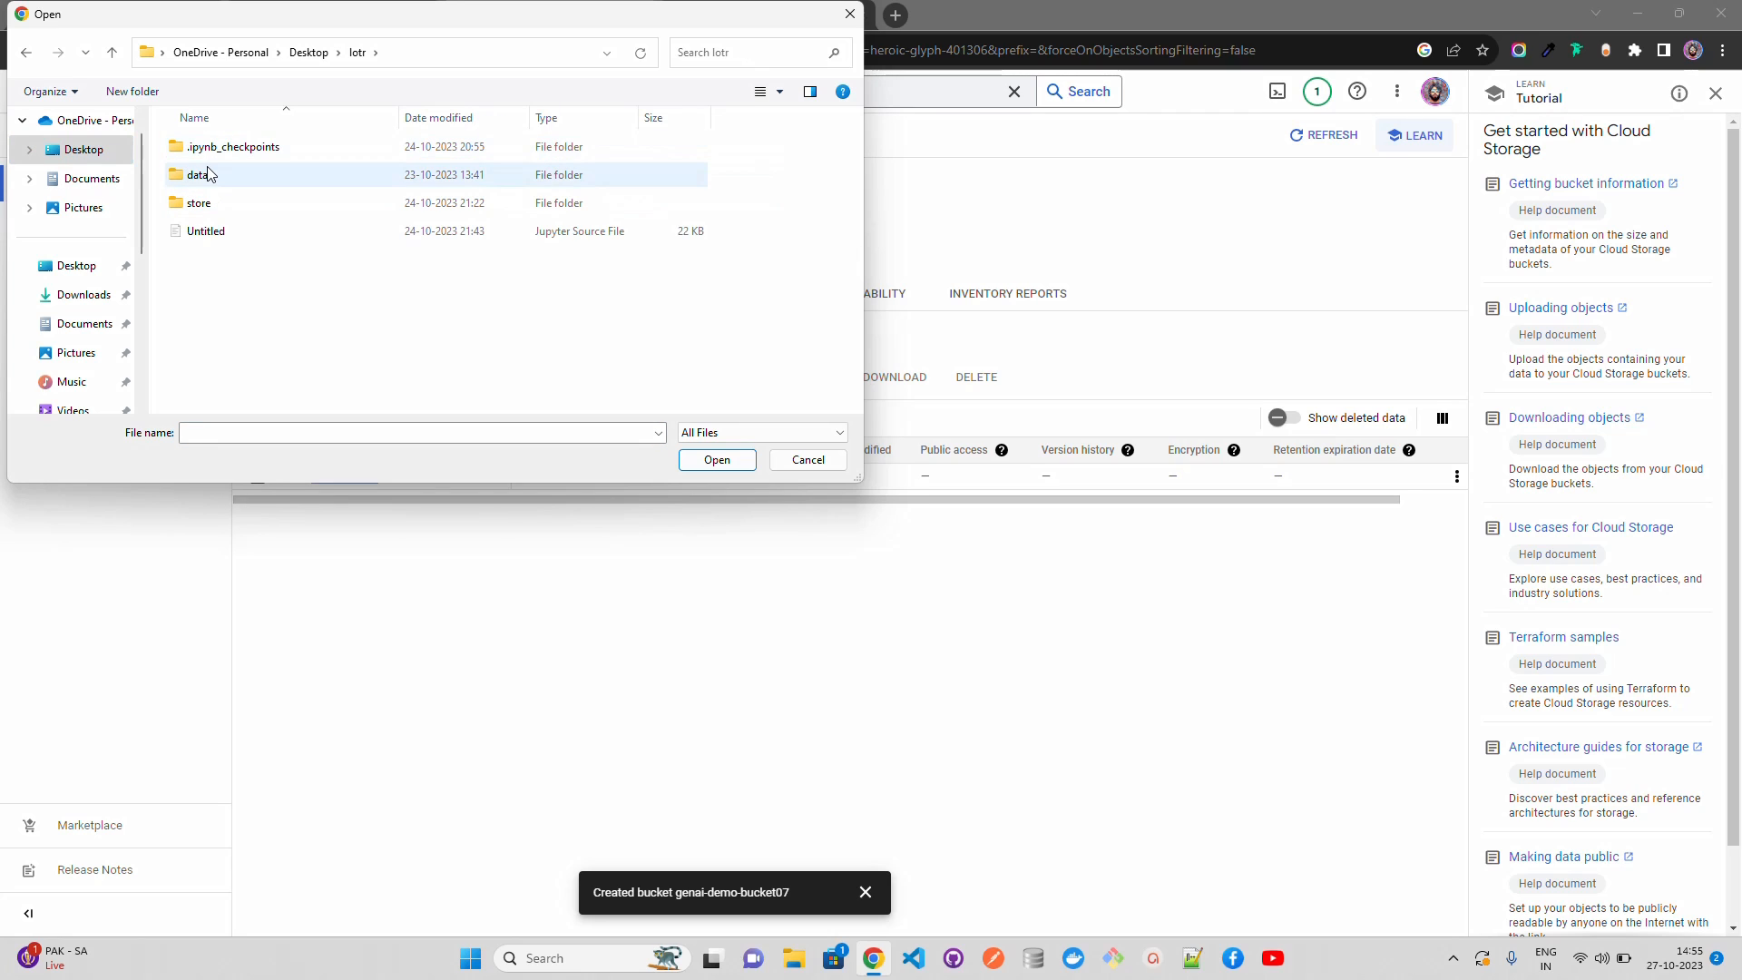
pyautogui.click(210, 174)
pyautogui.doubleClick(208, 175)
pyautogui.click(241, 175)
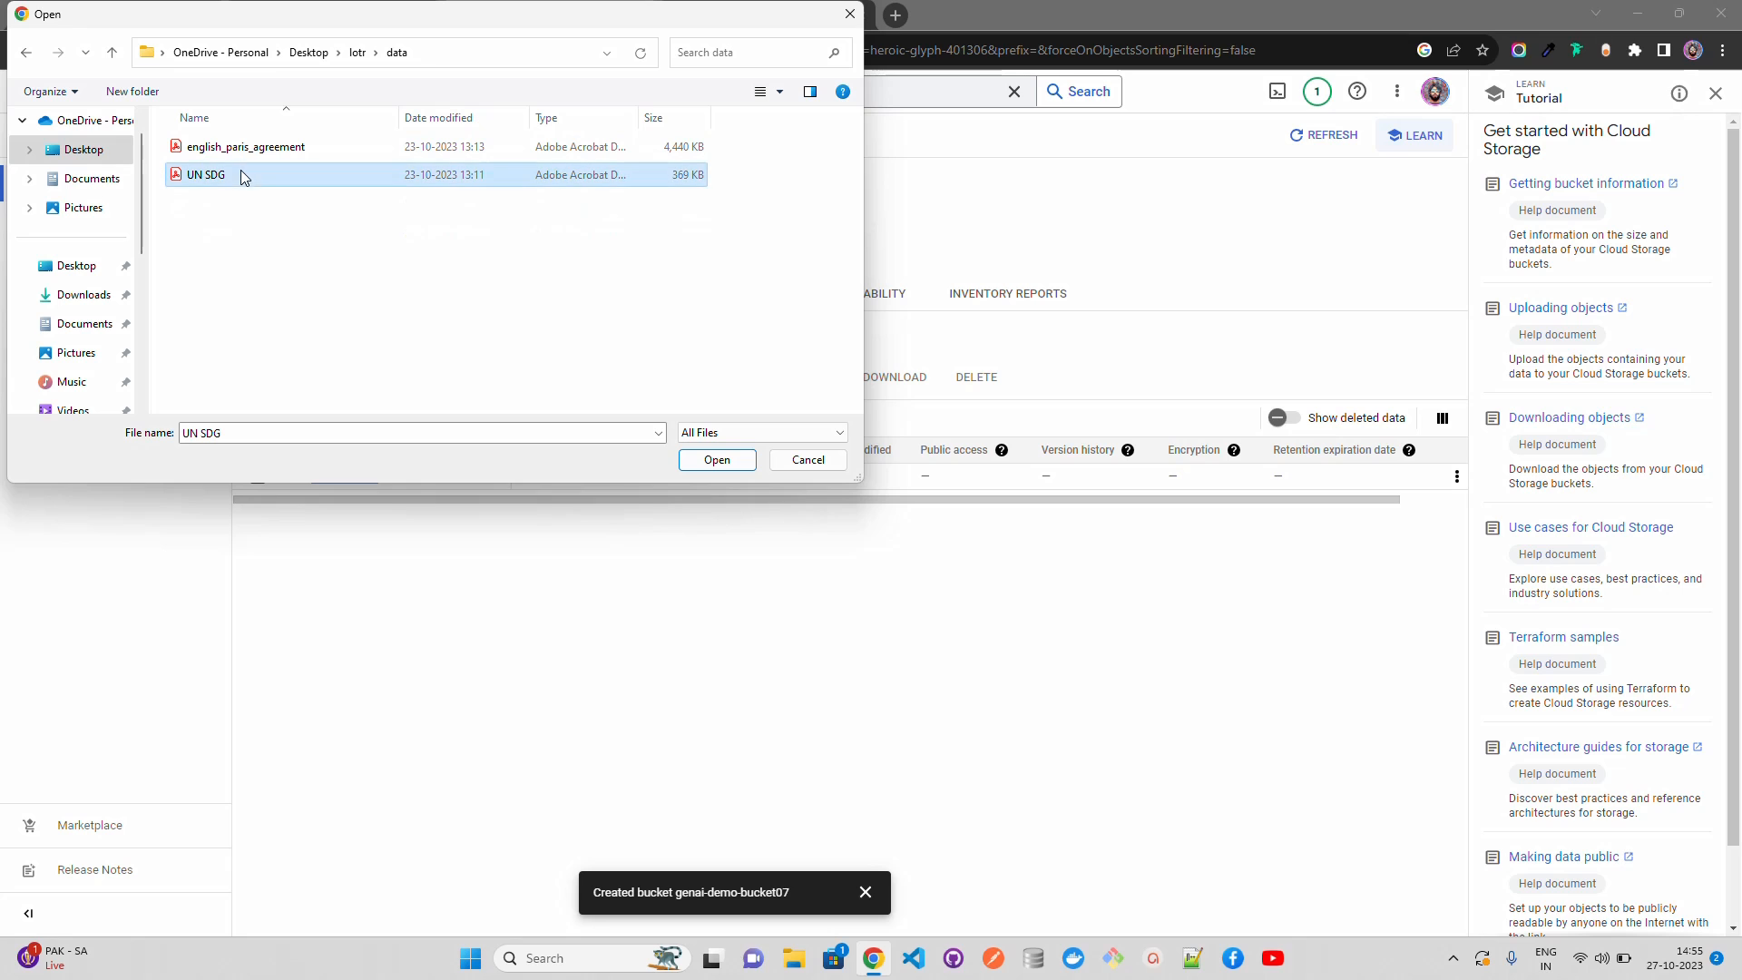
pyautogui.click(749, 463)
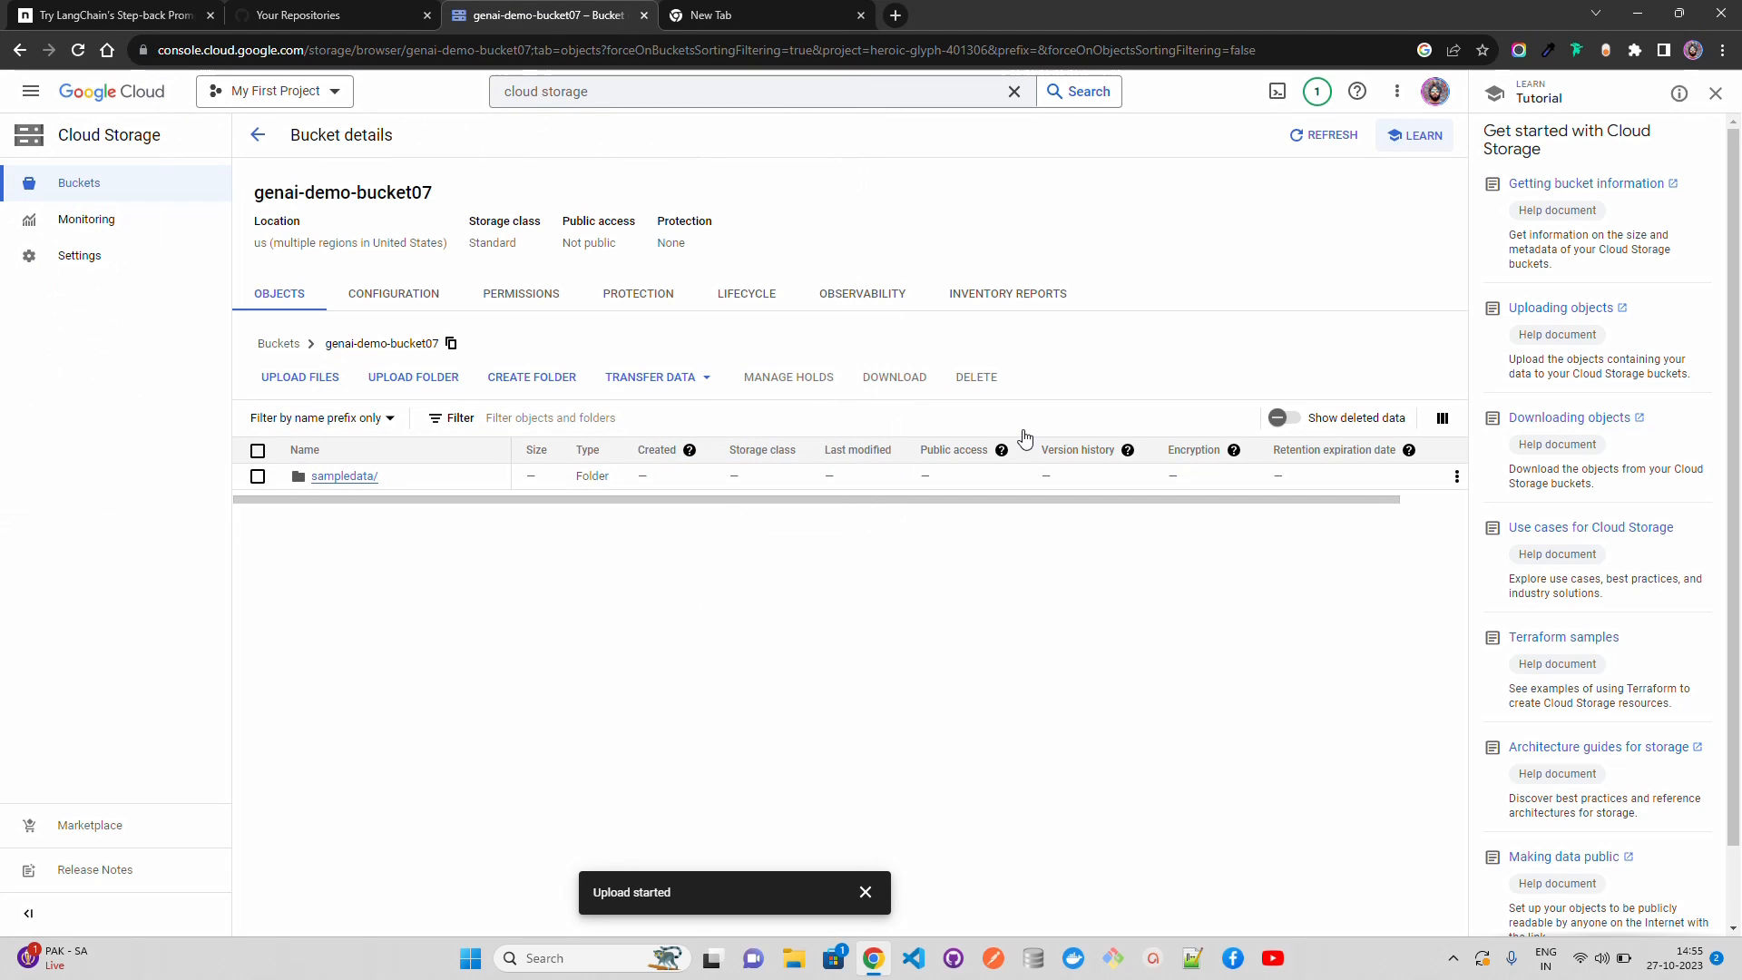
pyautogui.click(1723, 100)
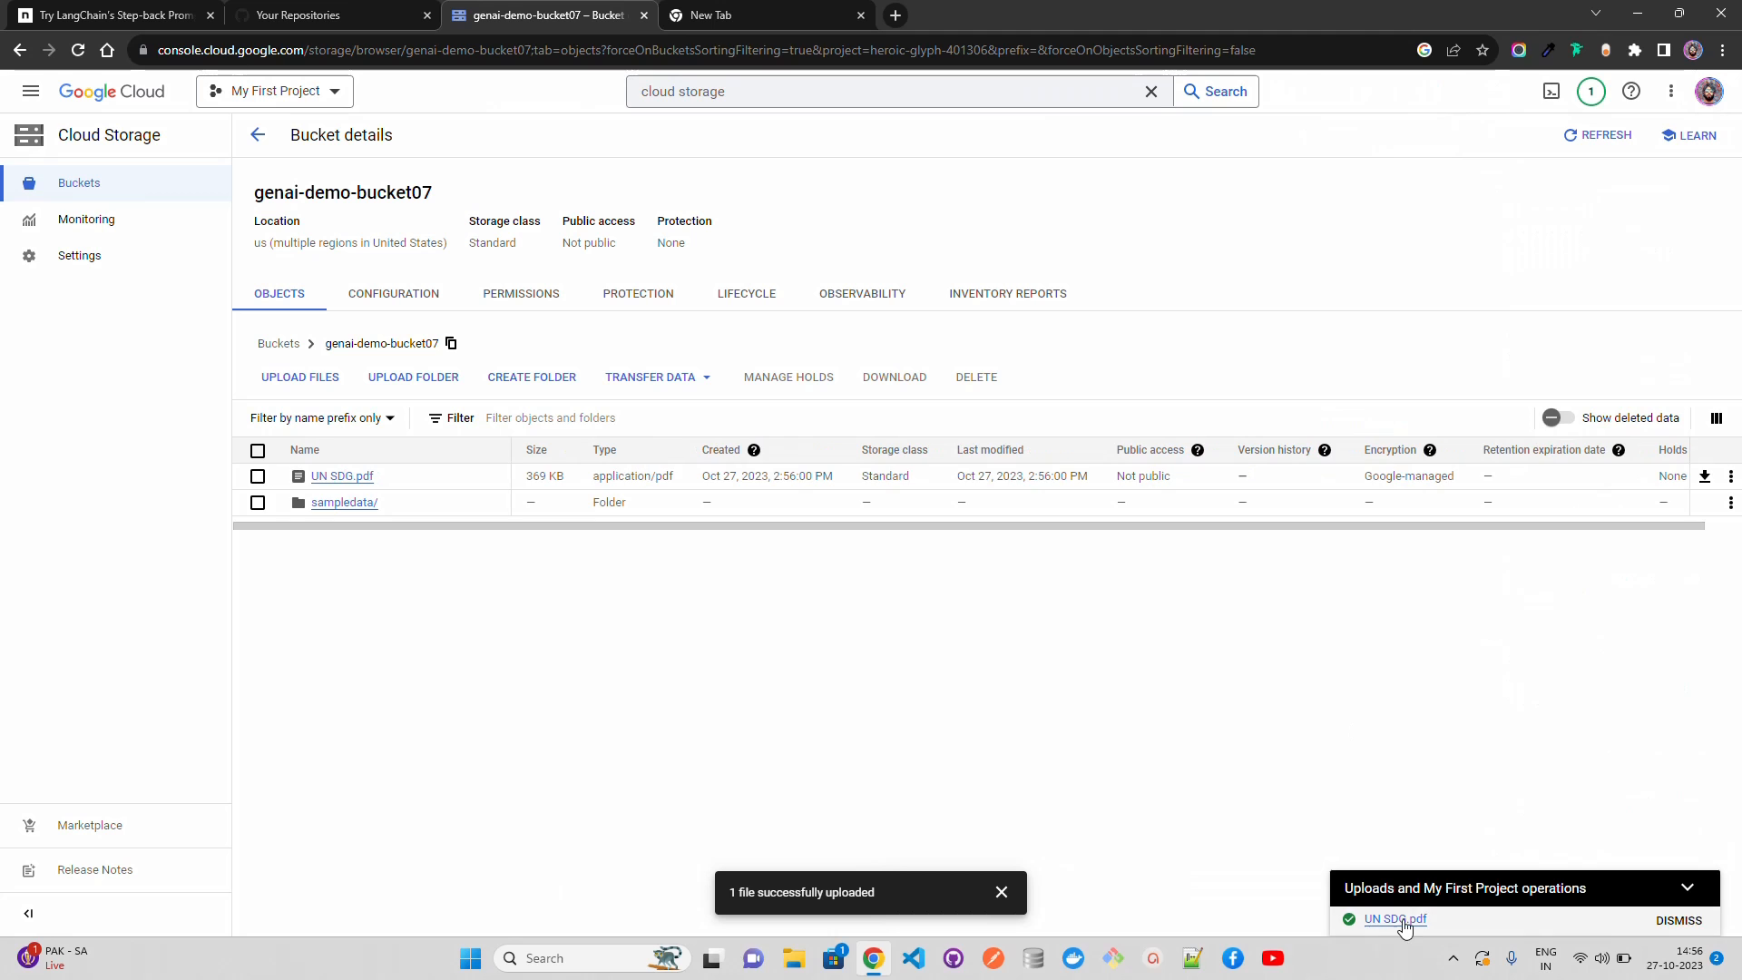
pyautogui.click(350, 478)
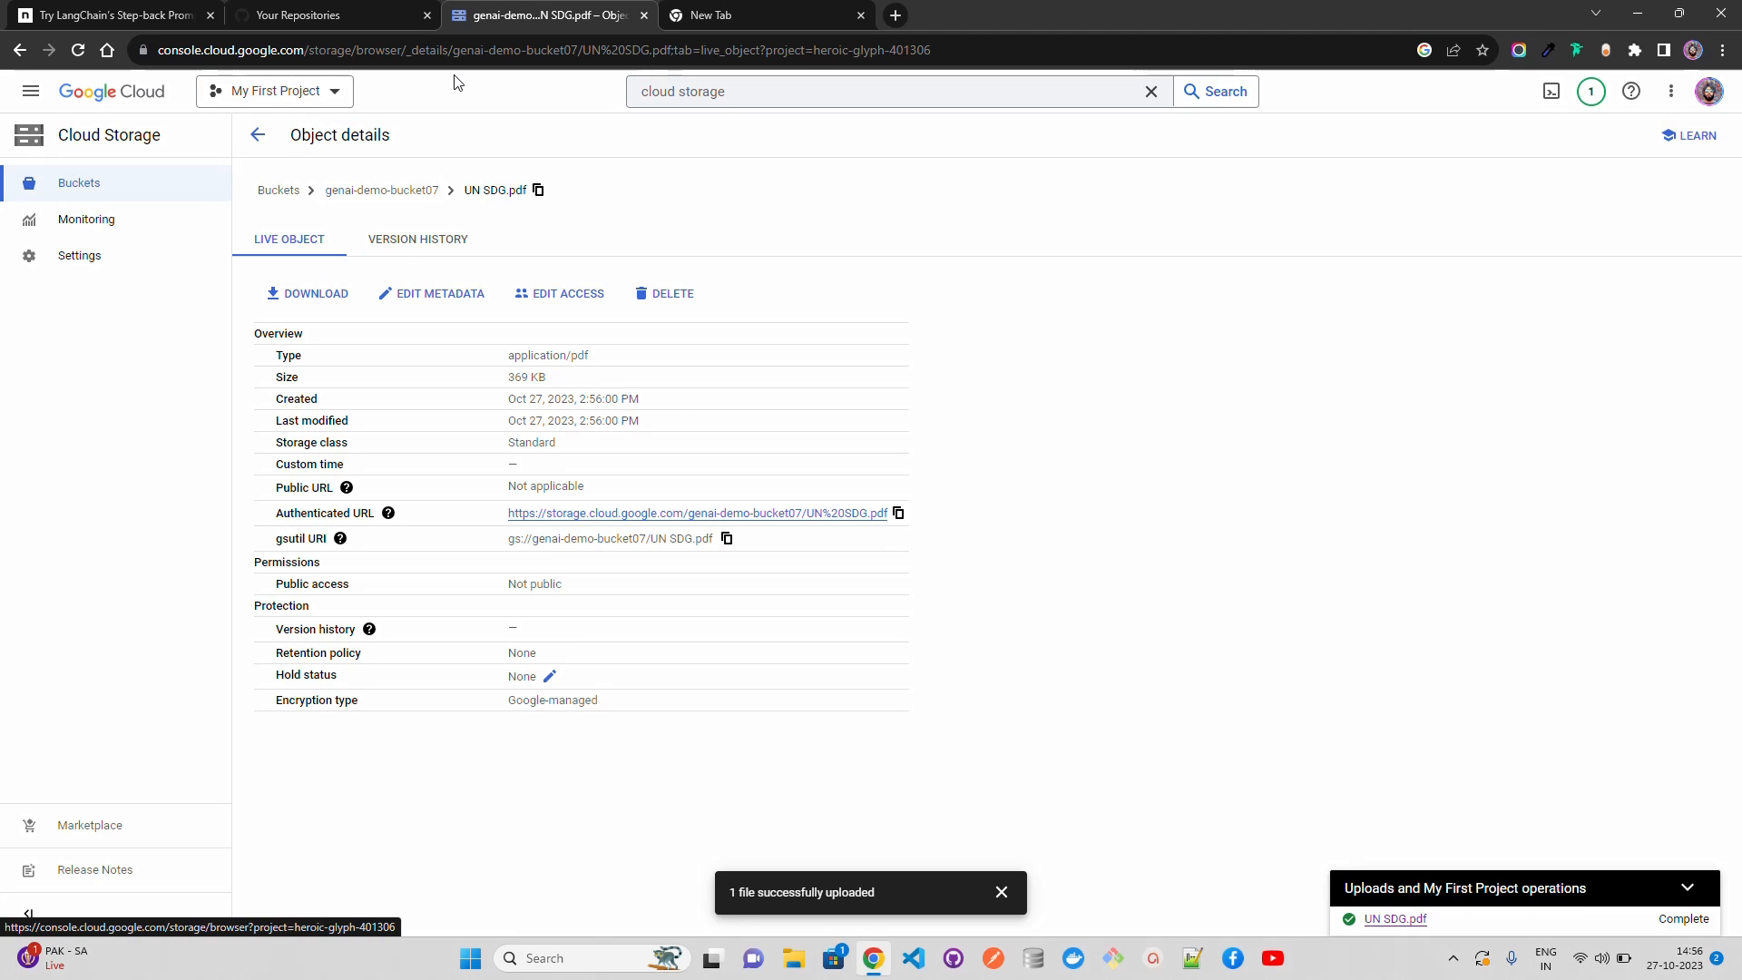
# Step: Return to Search & Conversation and start creating a new app of the Search type
pyautogui.click(748, 86)
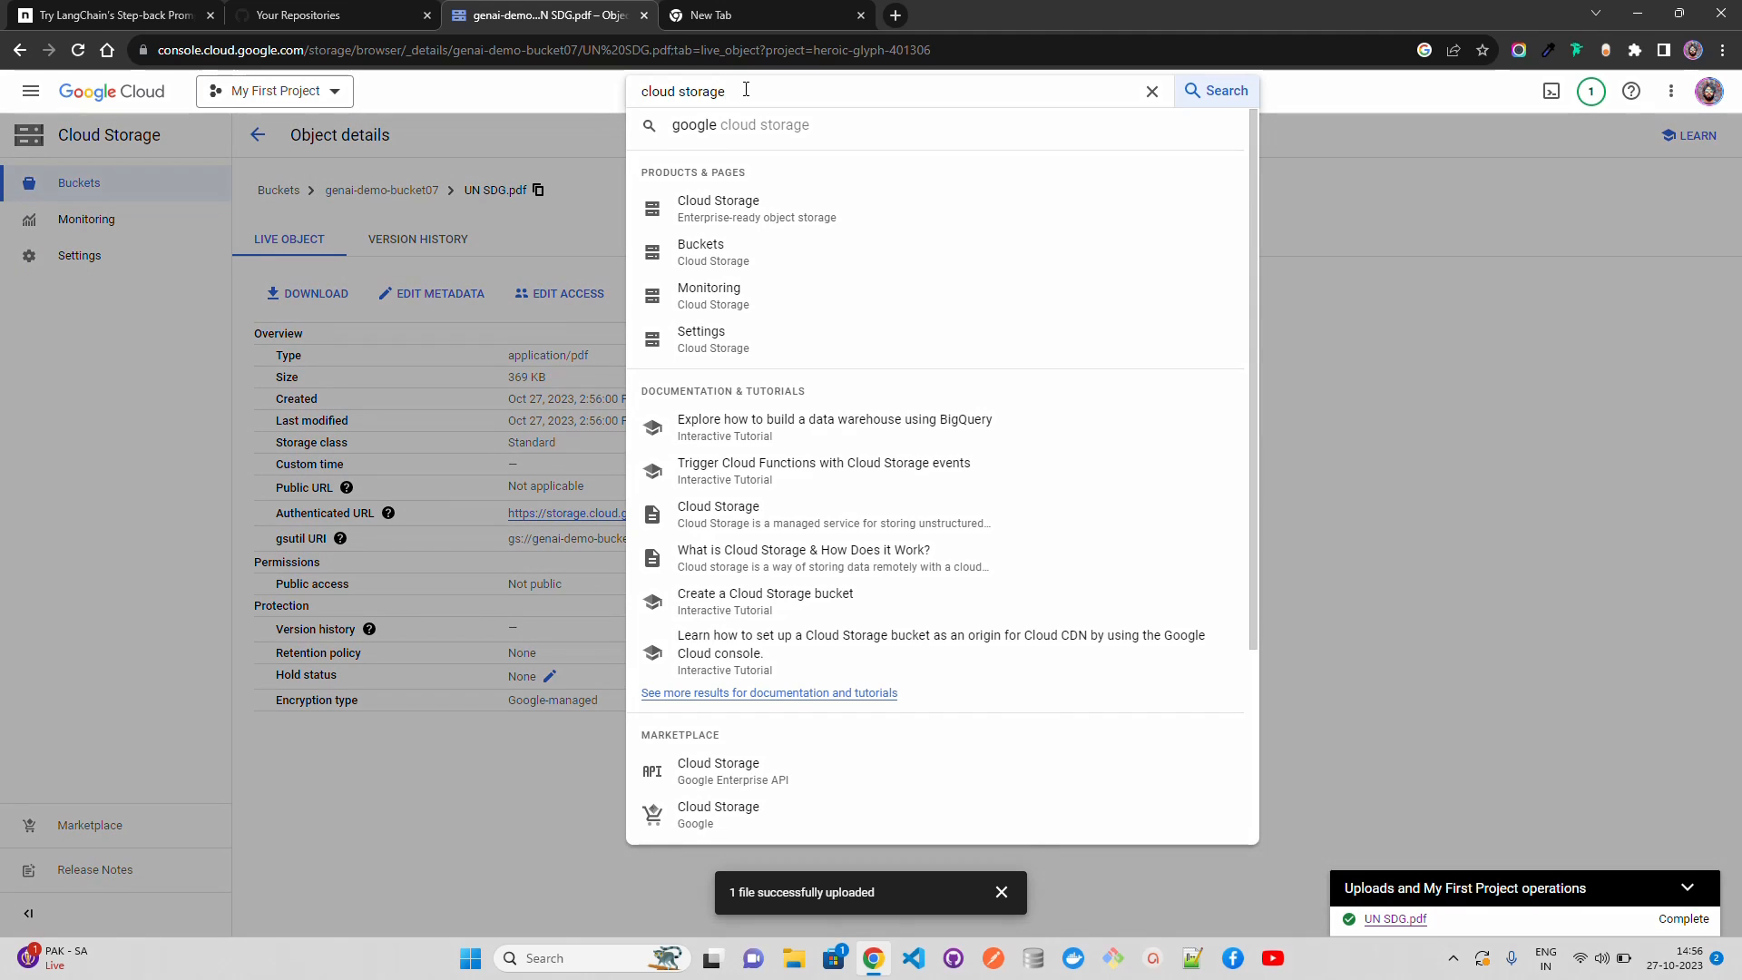
pyautogui.write('search and')
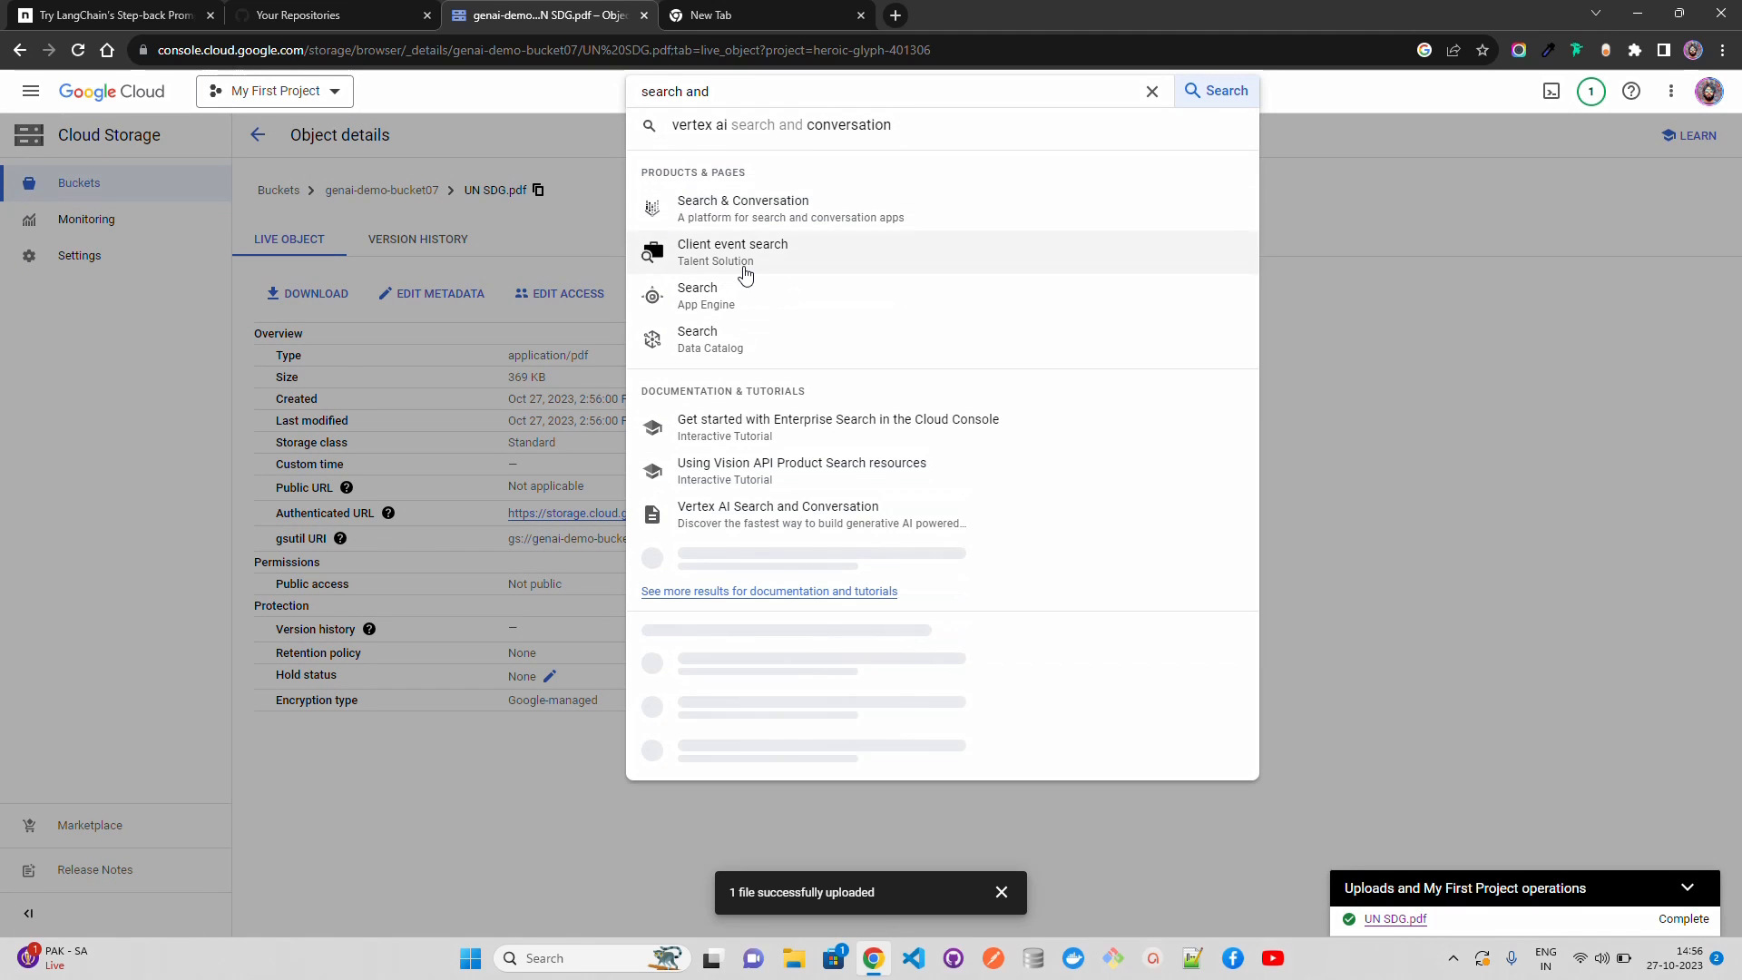
pyautogui.click(743, 217)
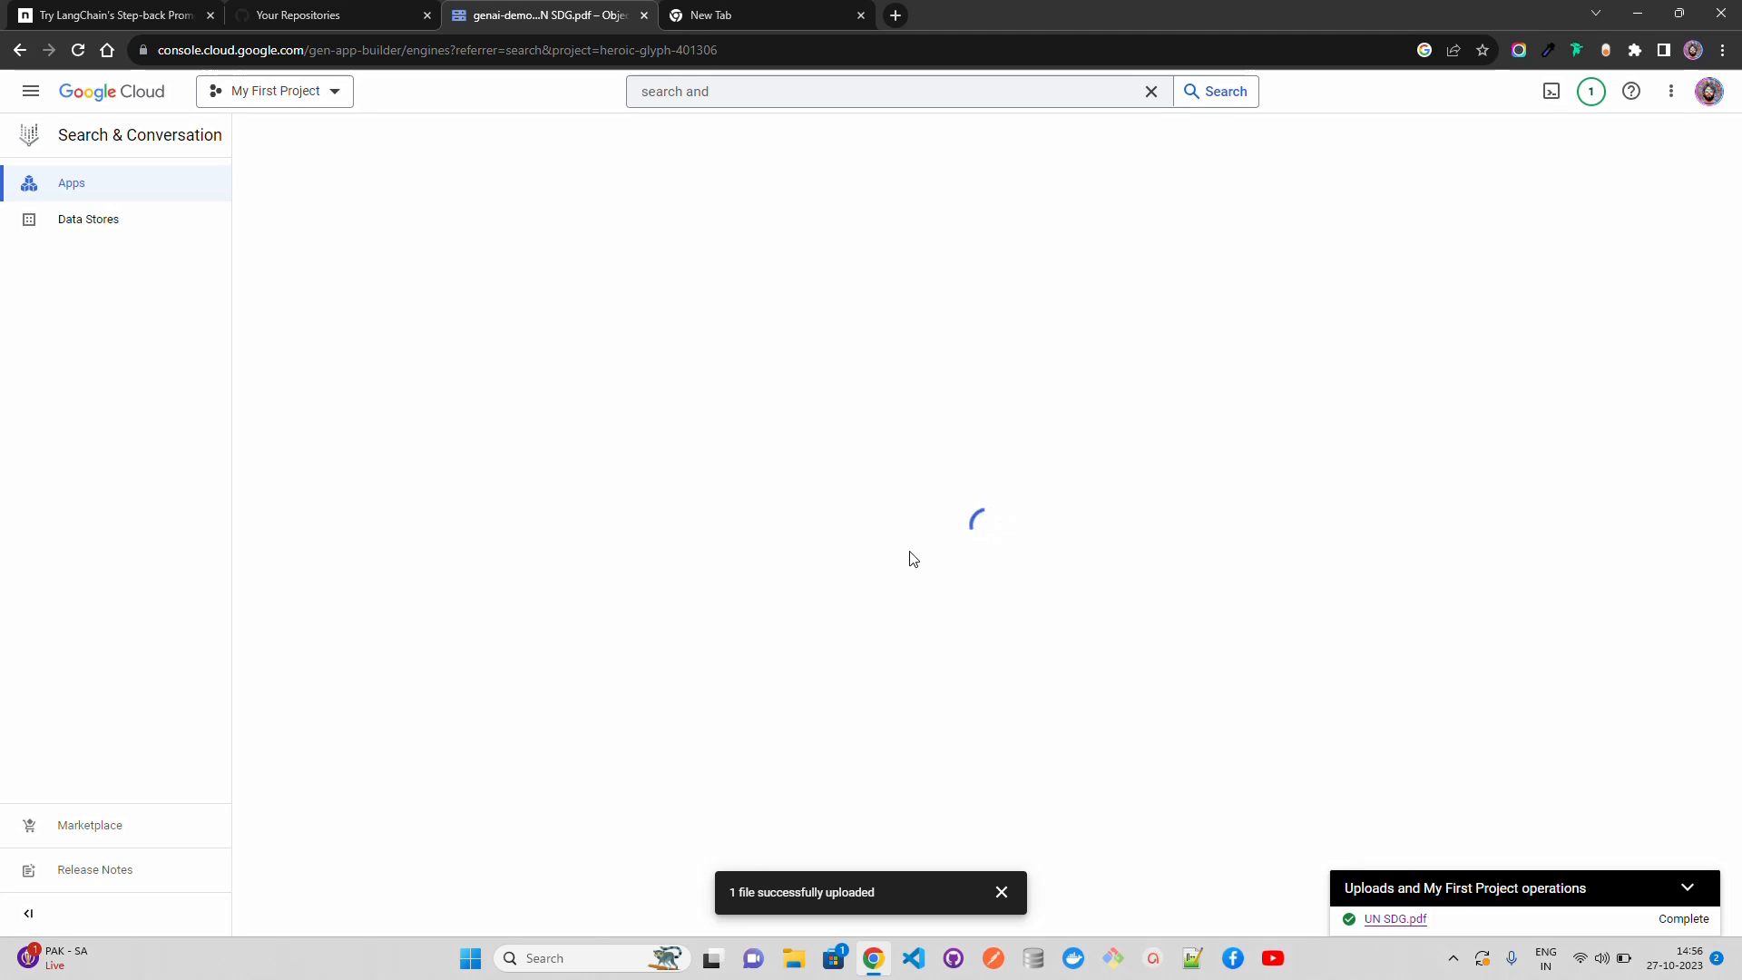
pyautogui.click(989, 591)
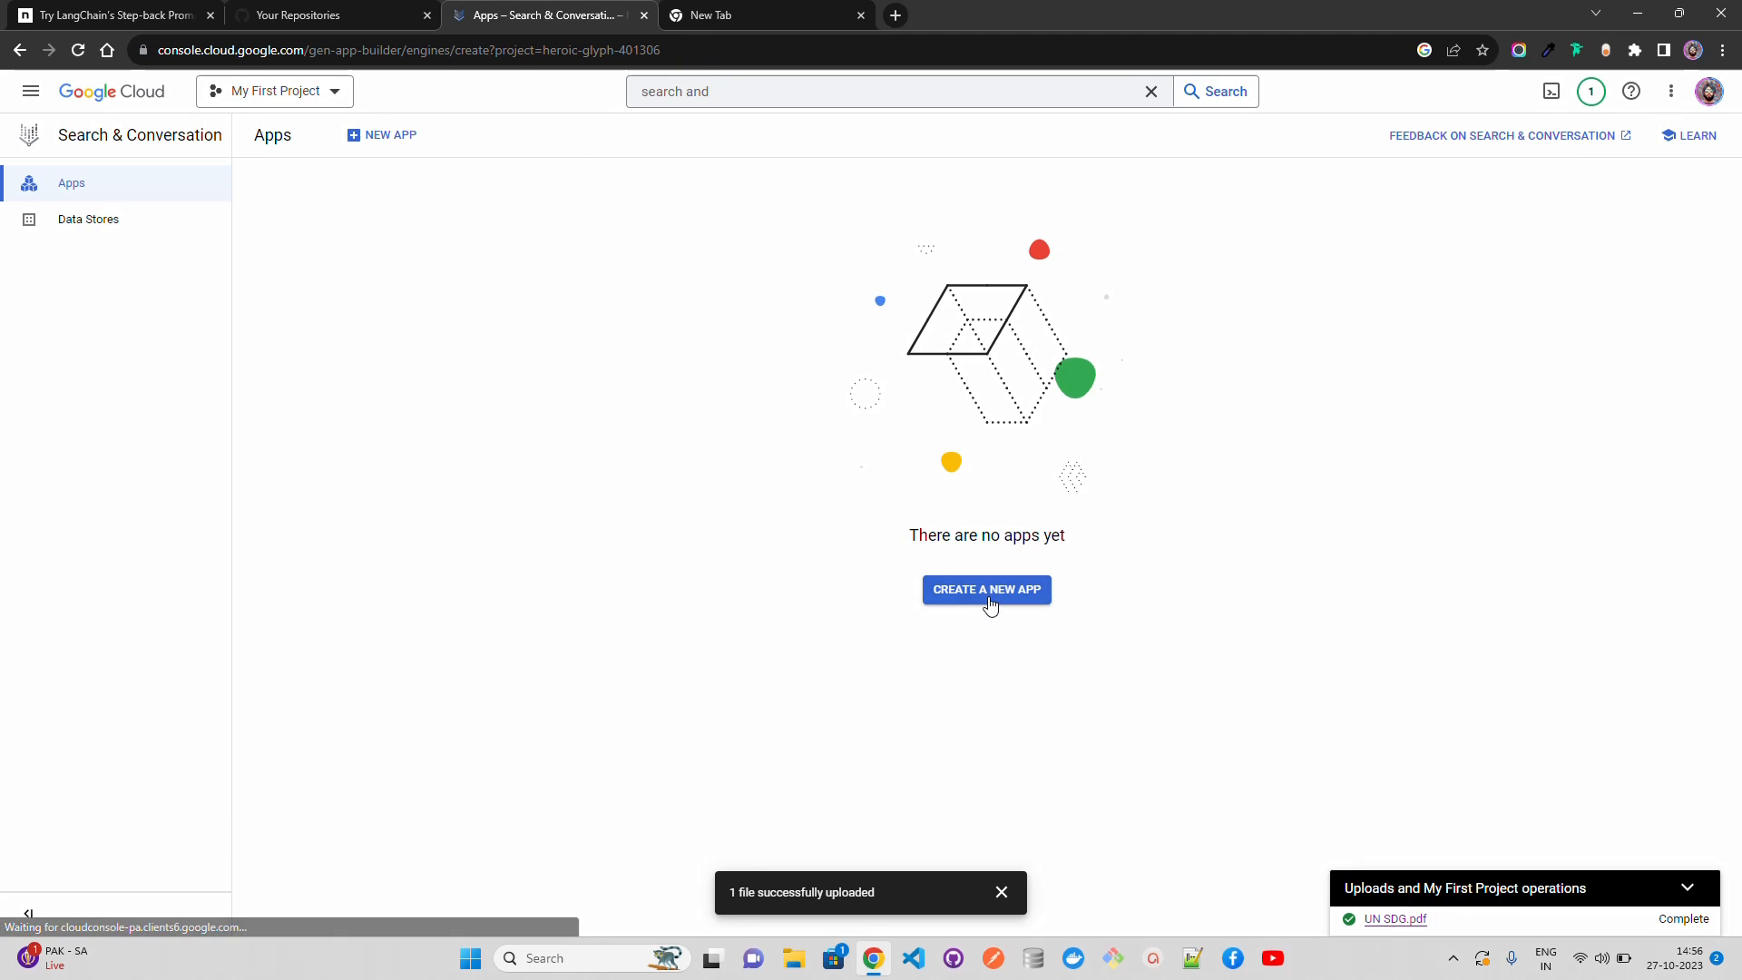
pyautogui.click(1001, 893)
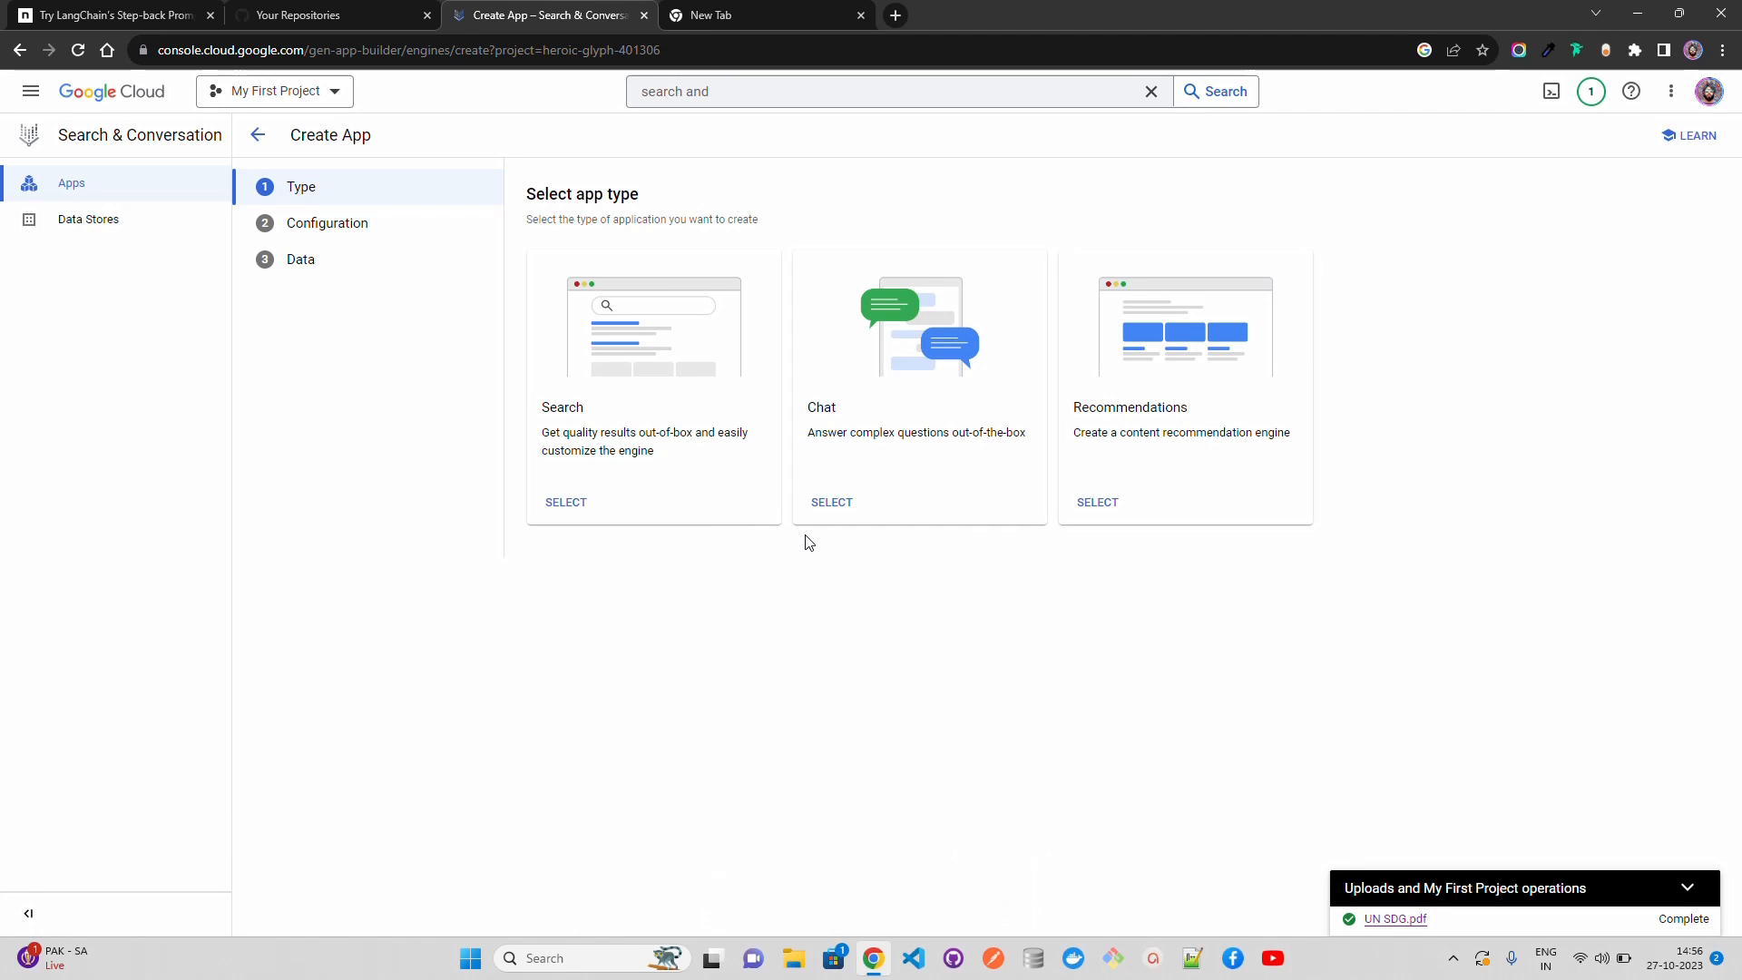
pyautogui.click(574, 506)
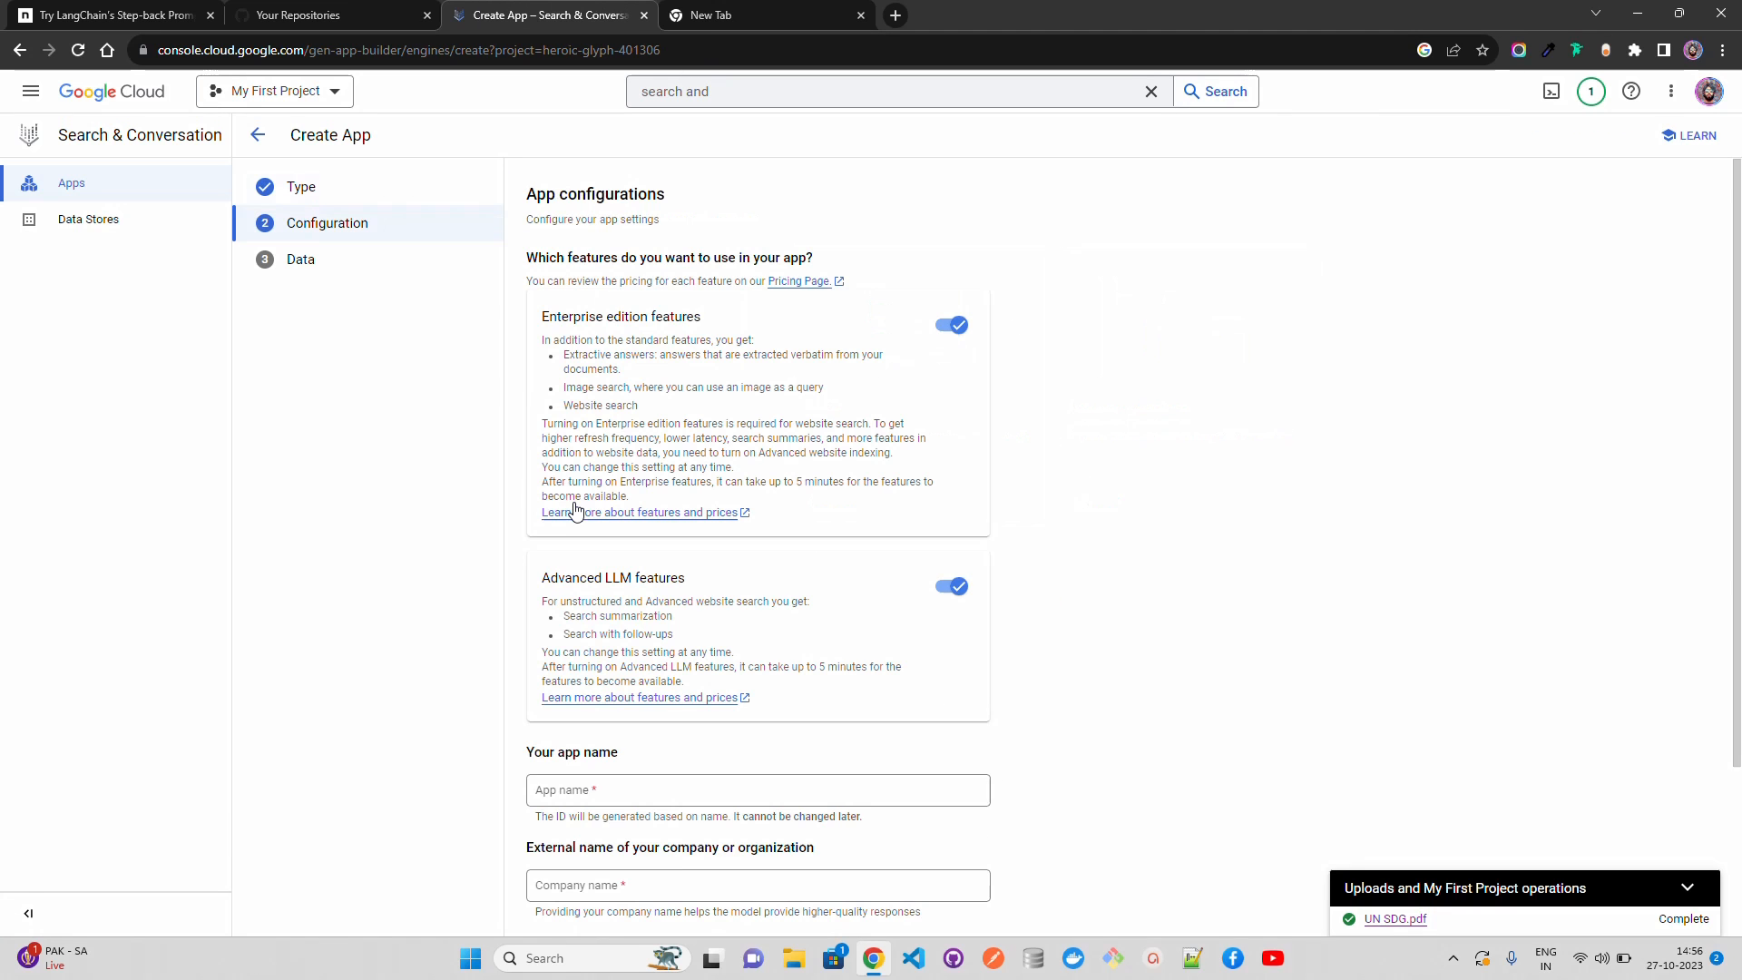
# Step: Configure the app with the name genai-demo-app and company name AI Anytime, and continue to its data settings
pyautogui.click(815, 790)
pyautogui.write('genai-de')
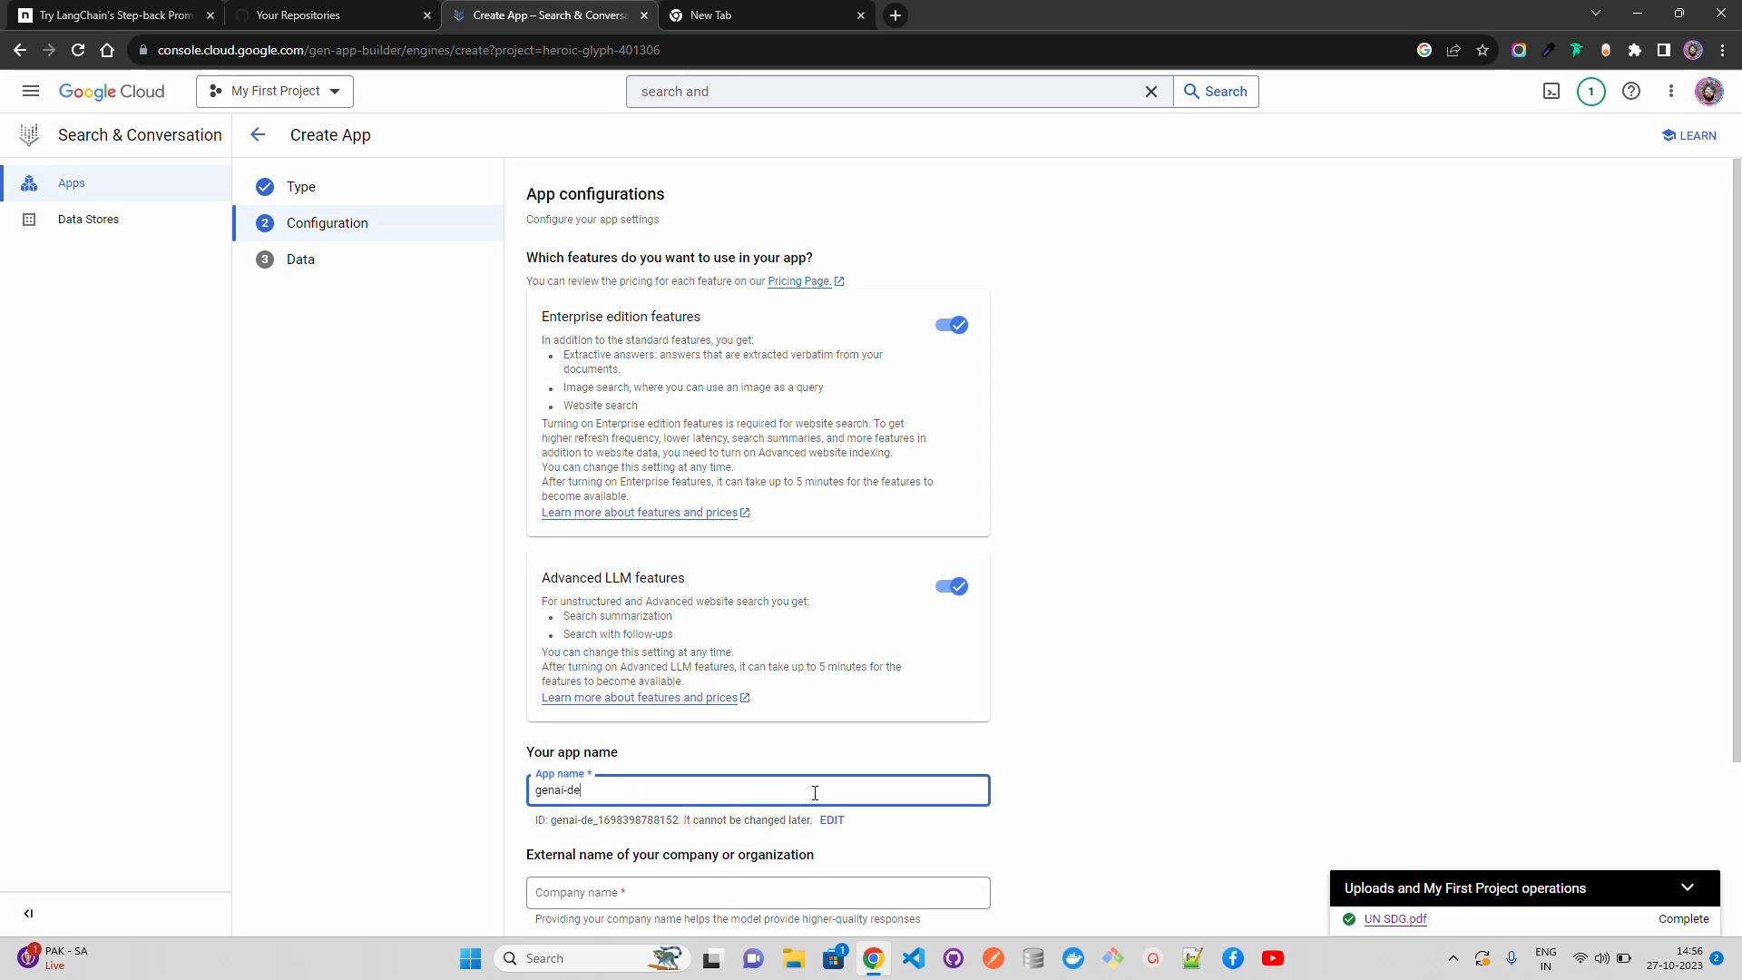
pyautogui.write('mo-')
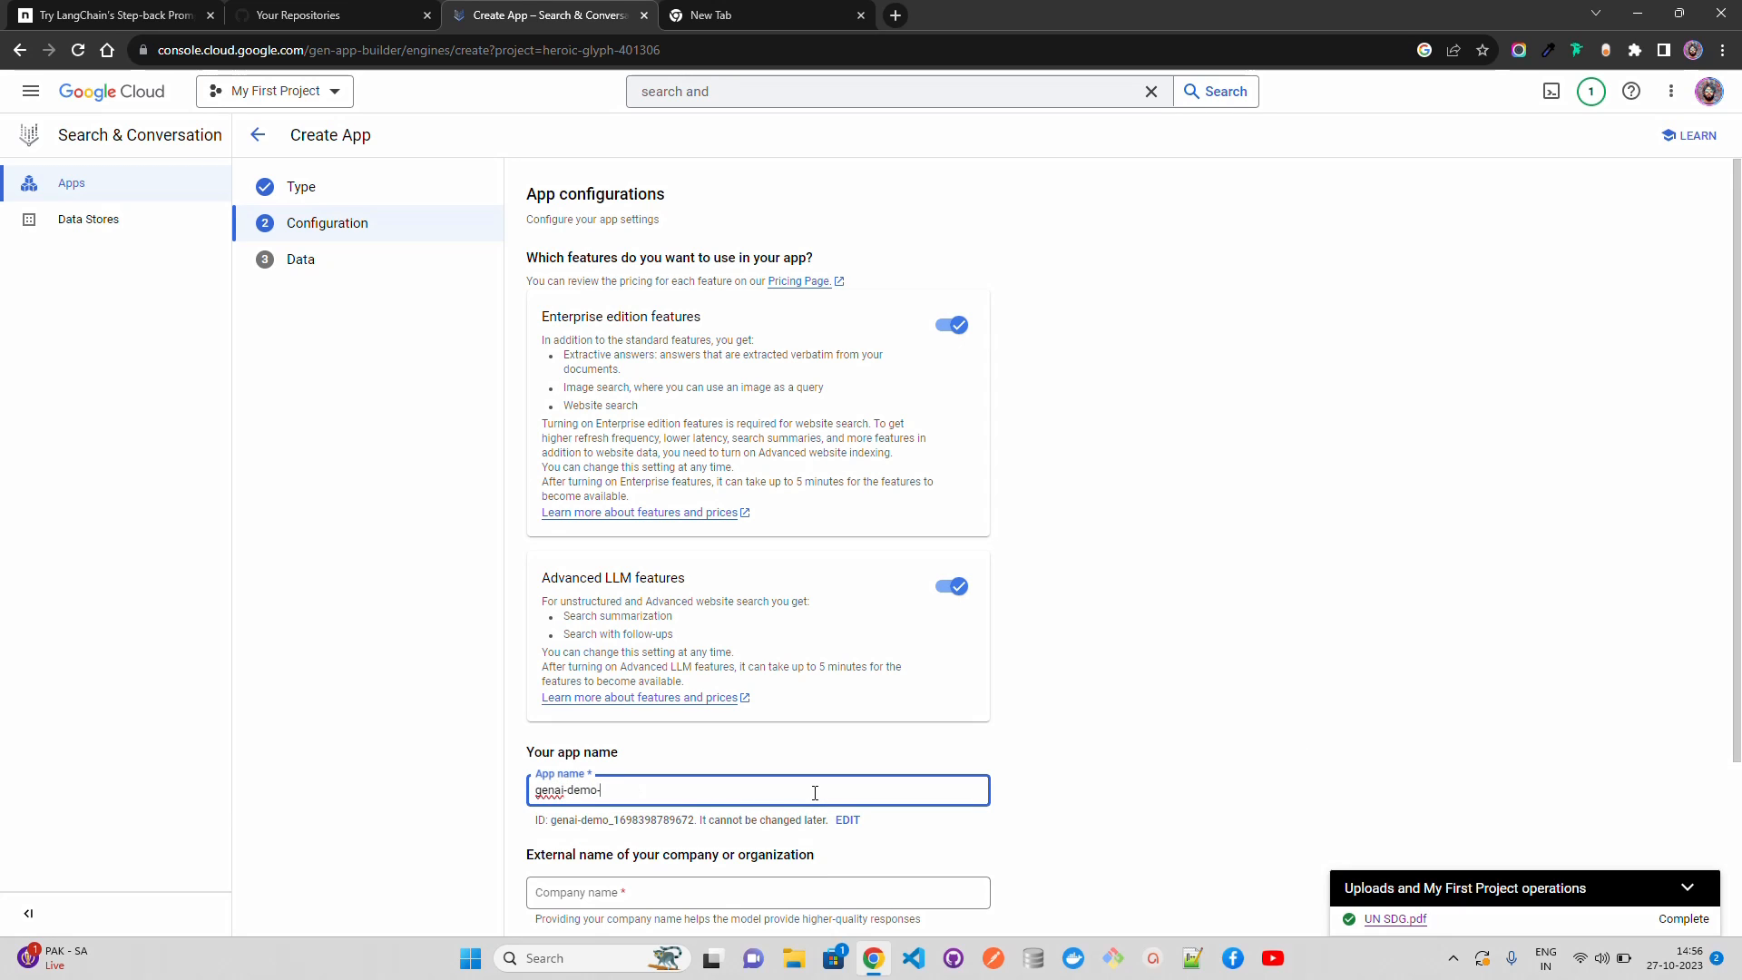
pyautogui.write('app')
pyautogui.click(749, 889)
pyautogui.write('AI Anytime')
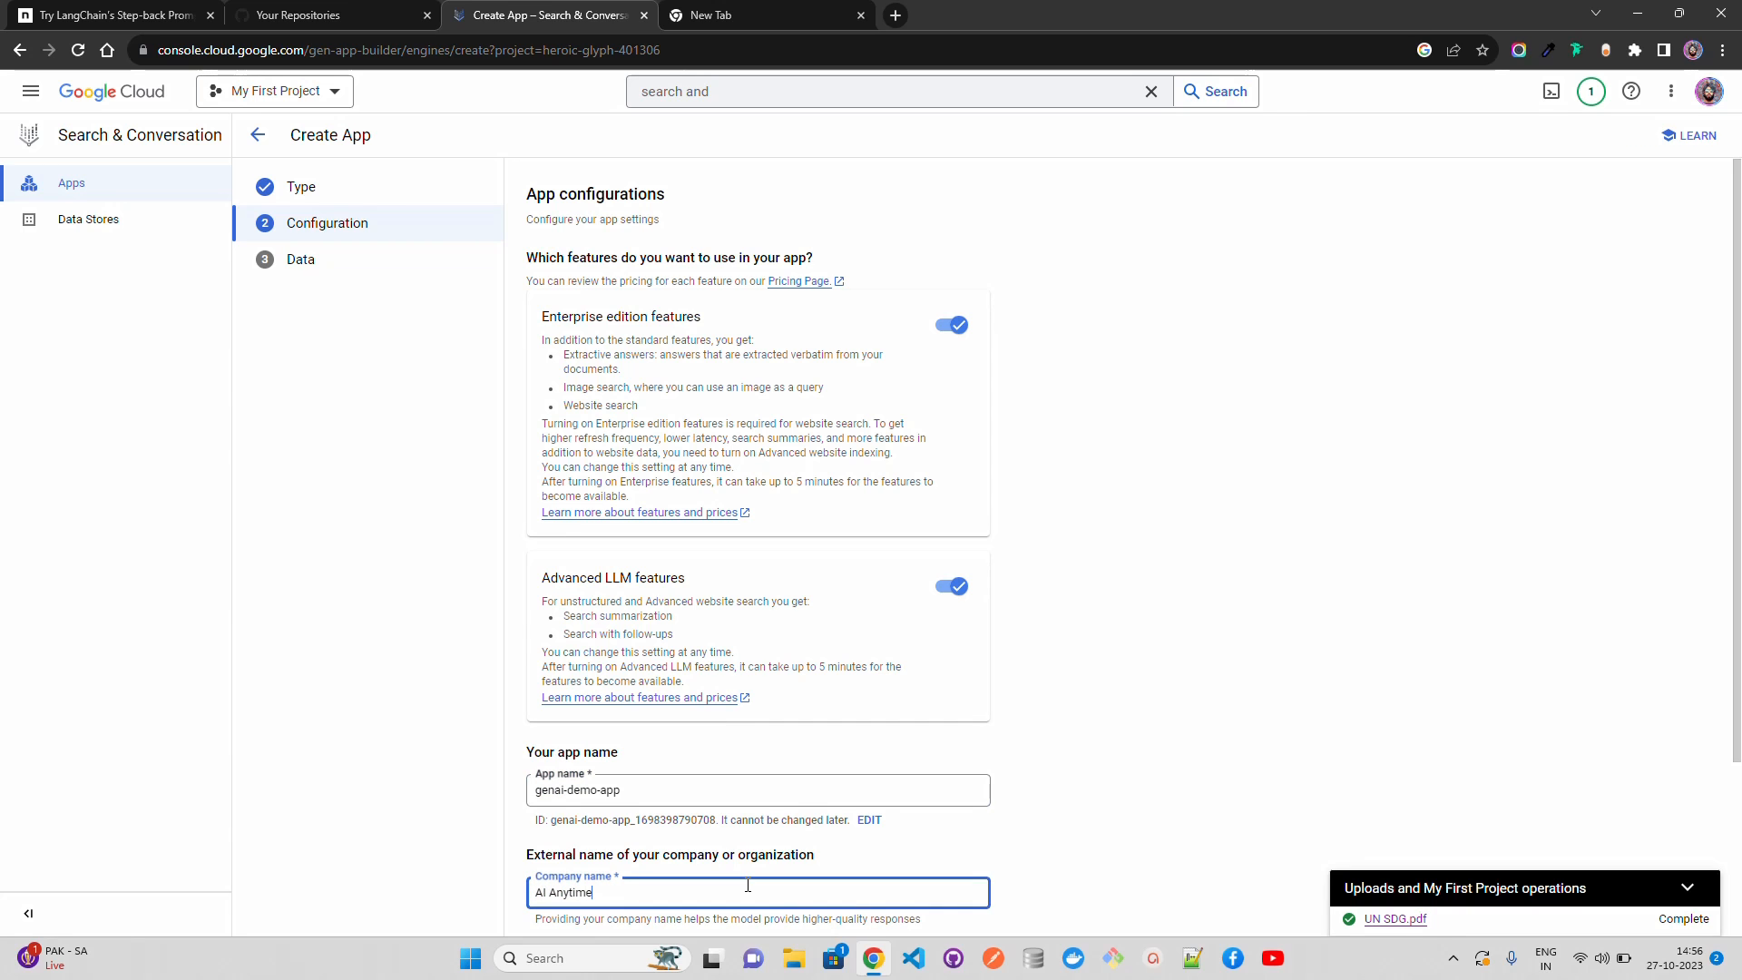
pyautogui.scroll(-2, 753, 886)
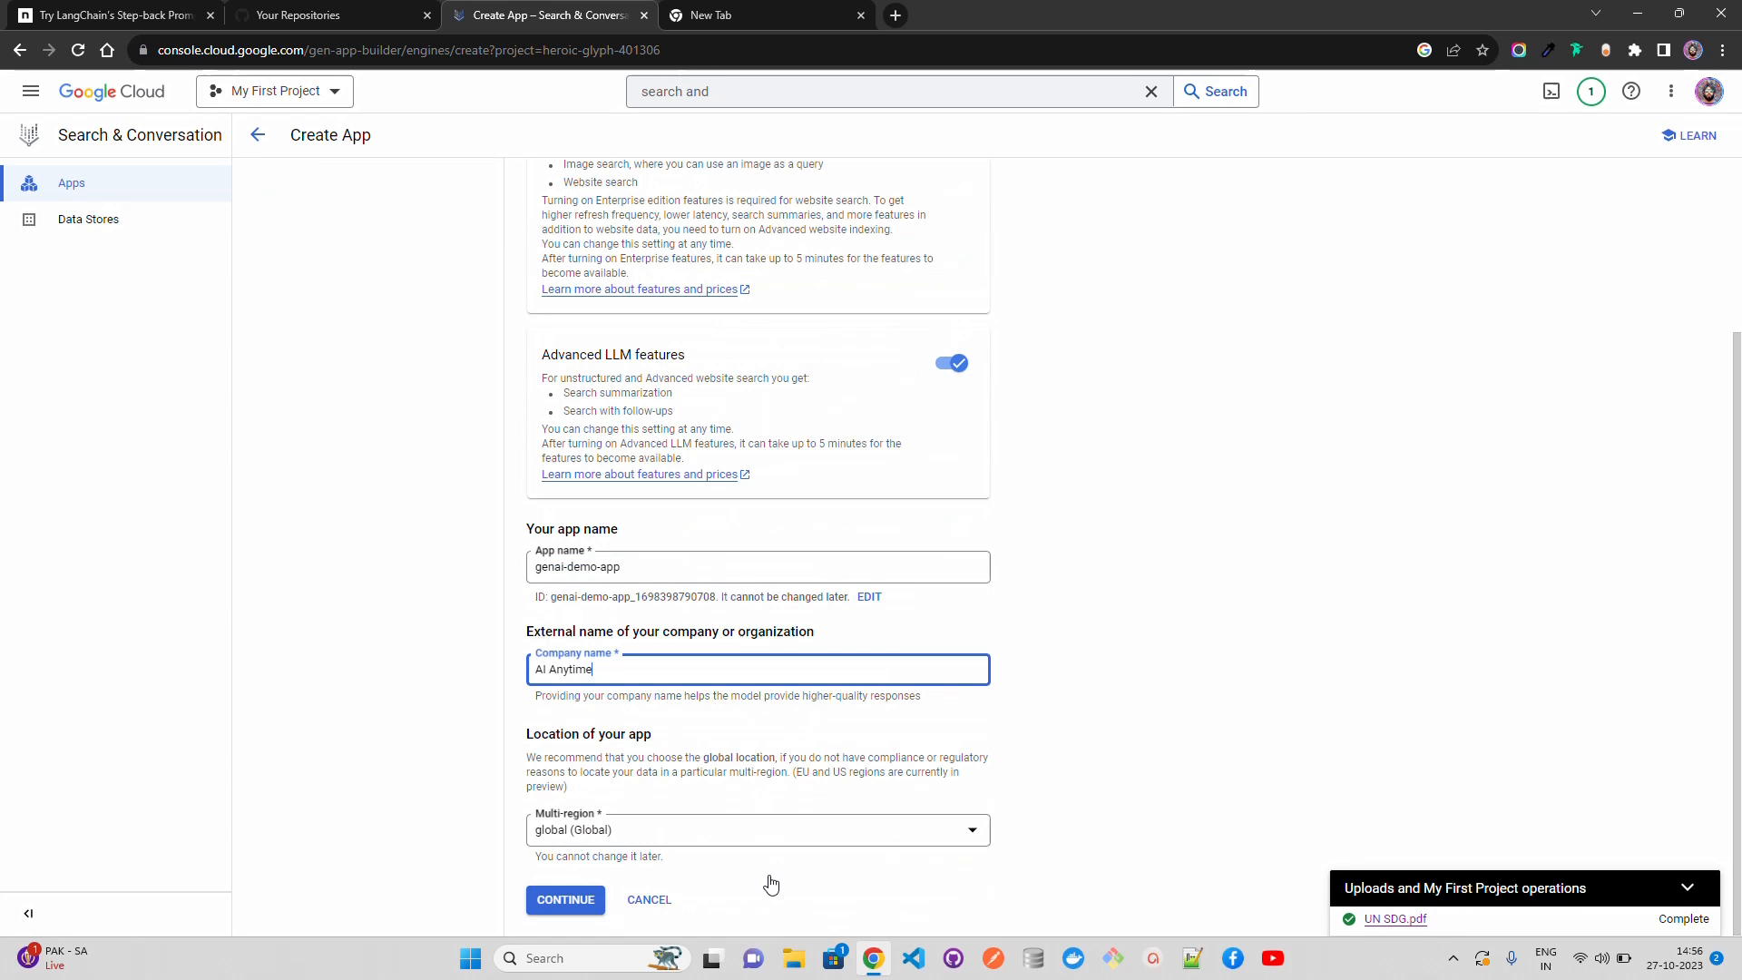
pyautogui.click(563, 899)
# Step: Start a new Cloud Storage data store that imports the file genai-demo-bucket07/UN SDG.pdf as unstructured documents, and continue to its configuration
pyautogui.click(695, 216)
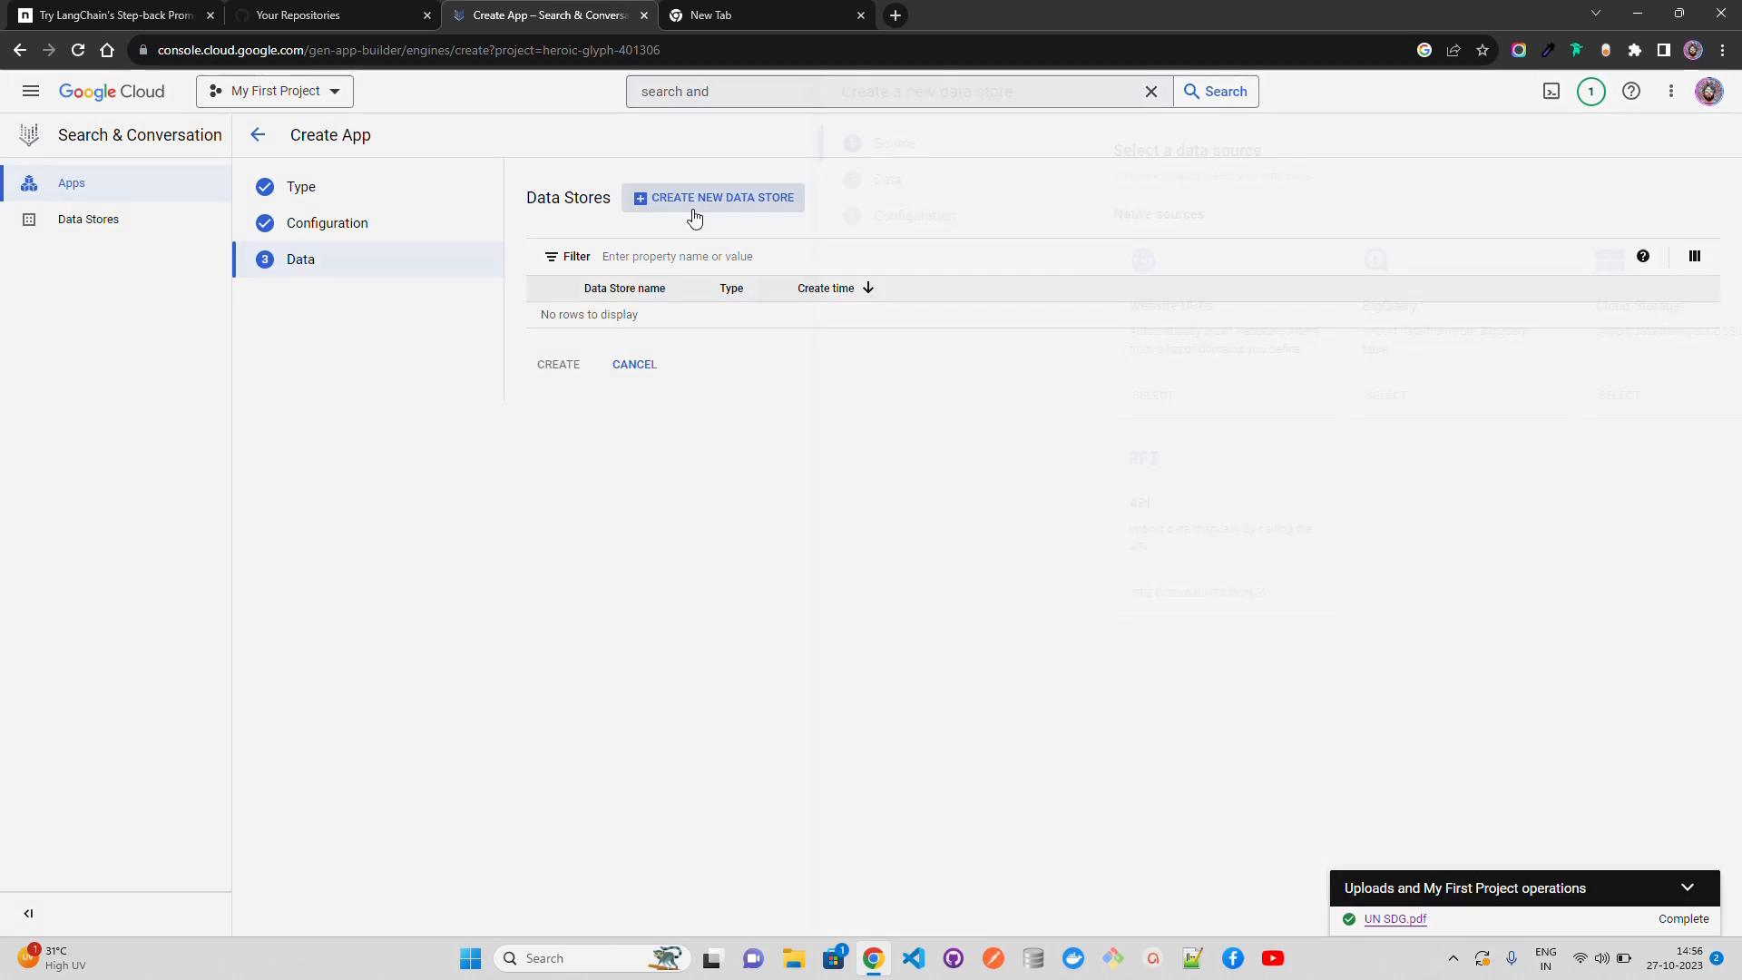
pyautogui.click(1475, 390)
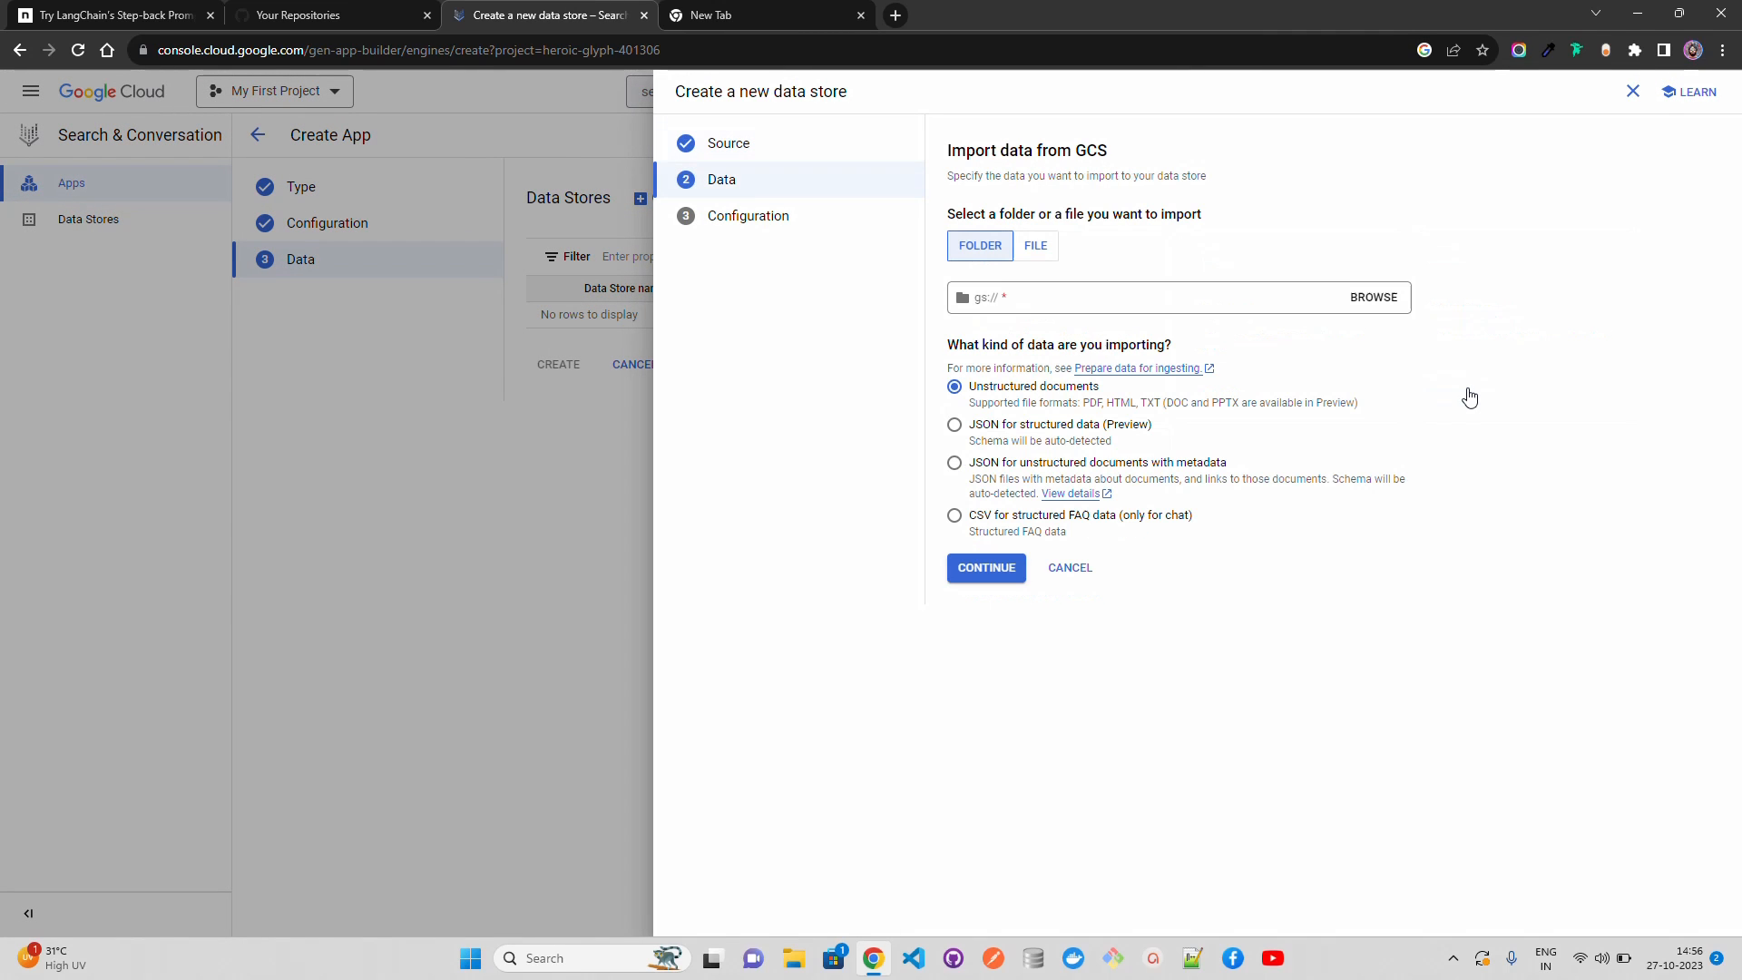
pyautogui.click(1049, 250)
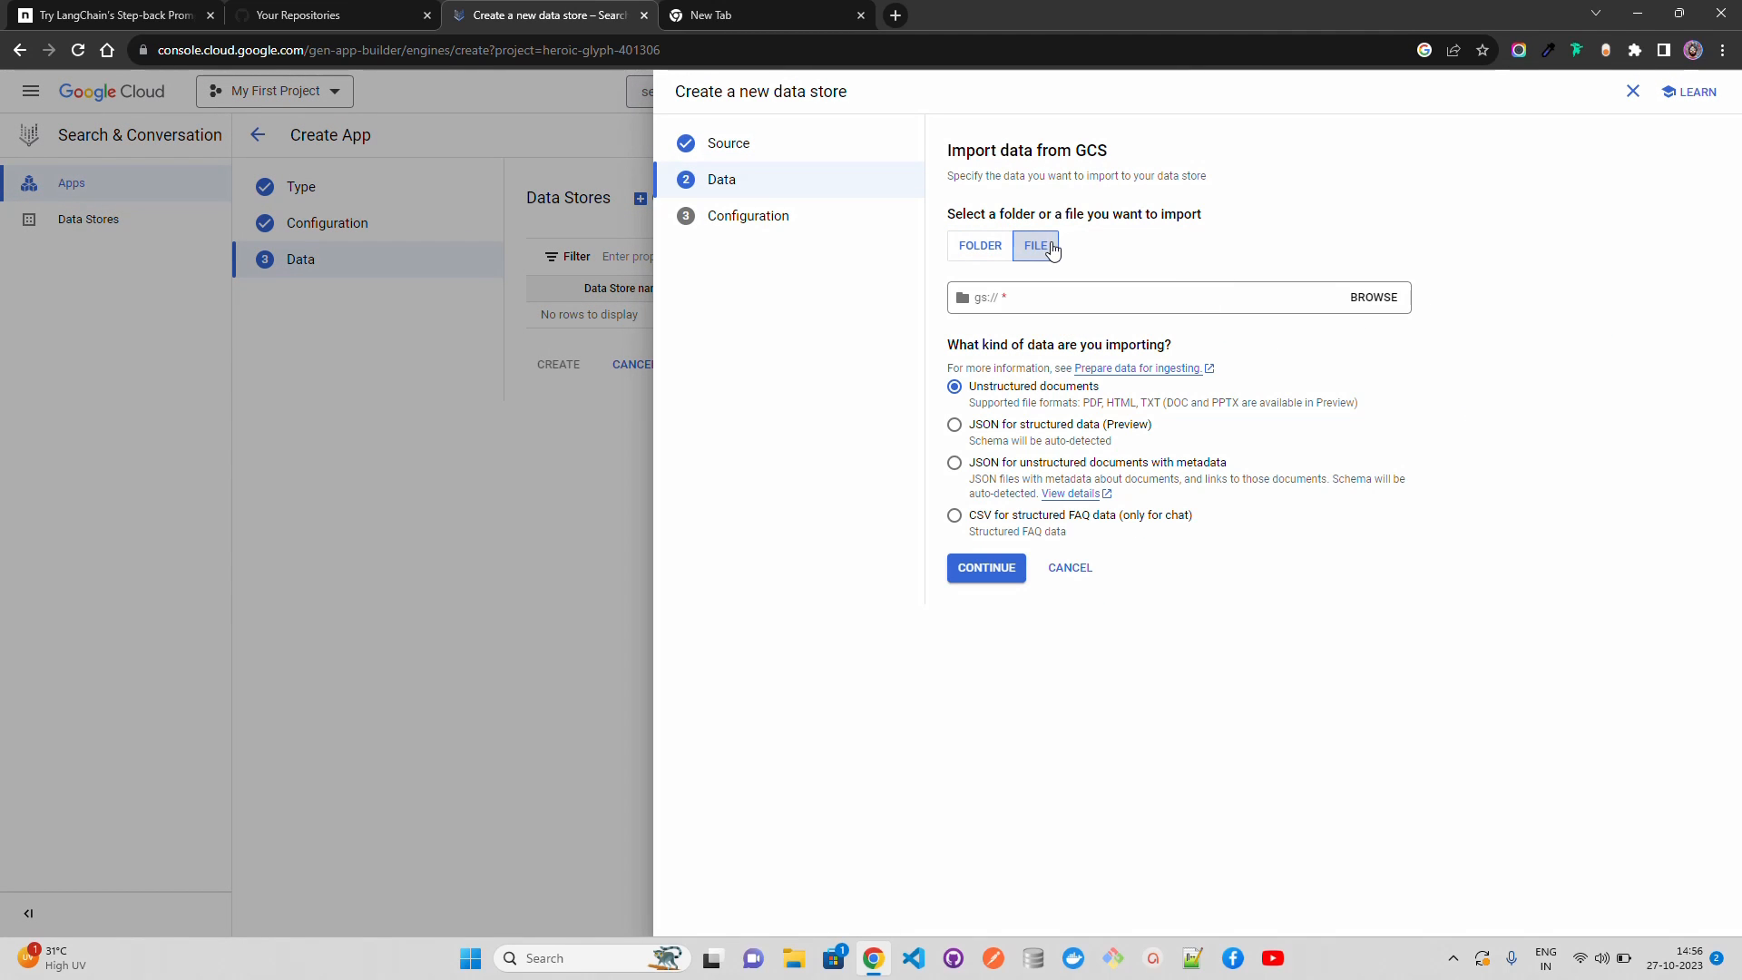
pyautogui.click(1402, 302)
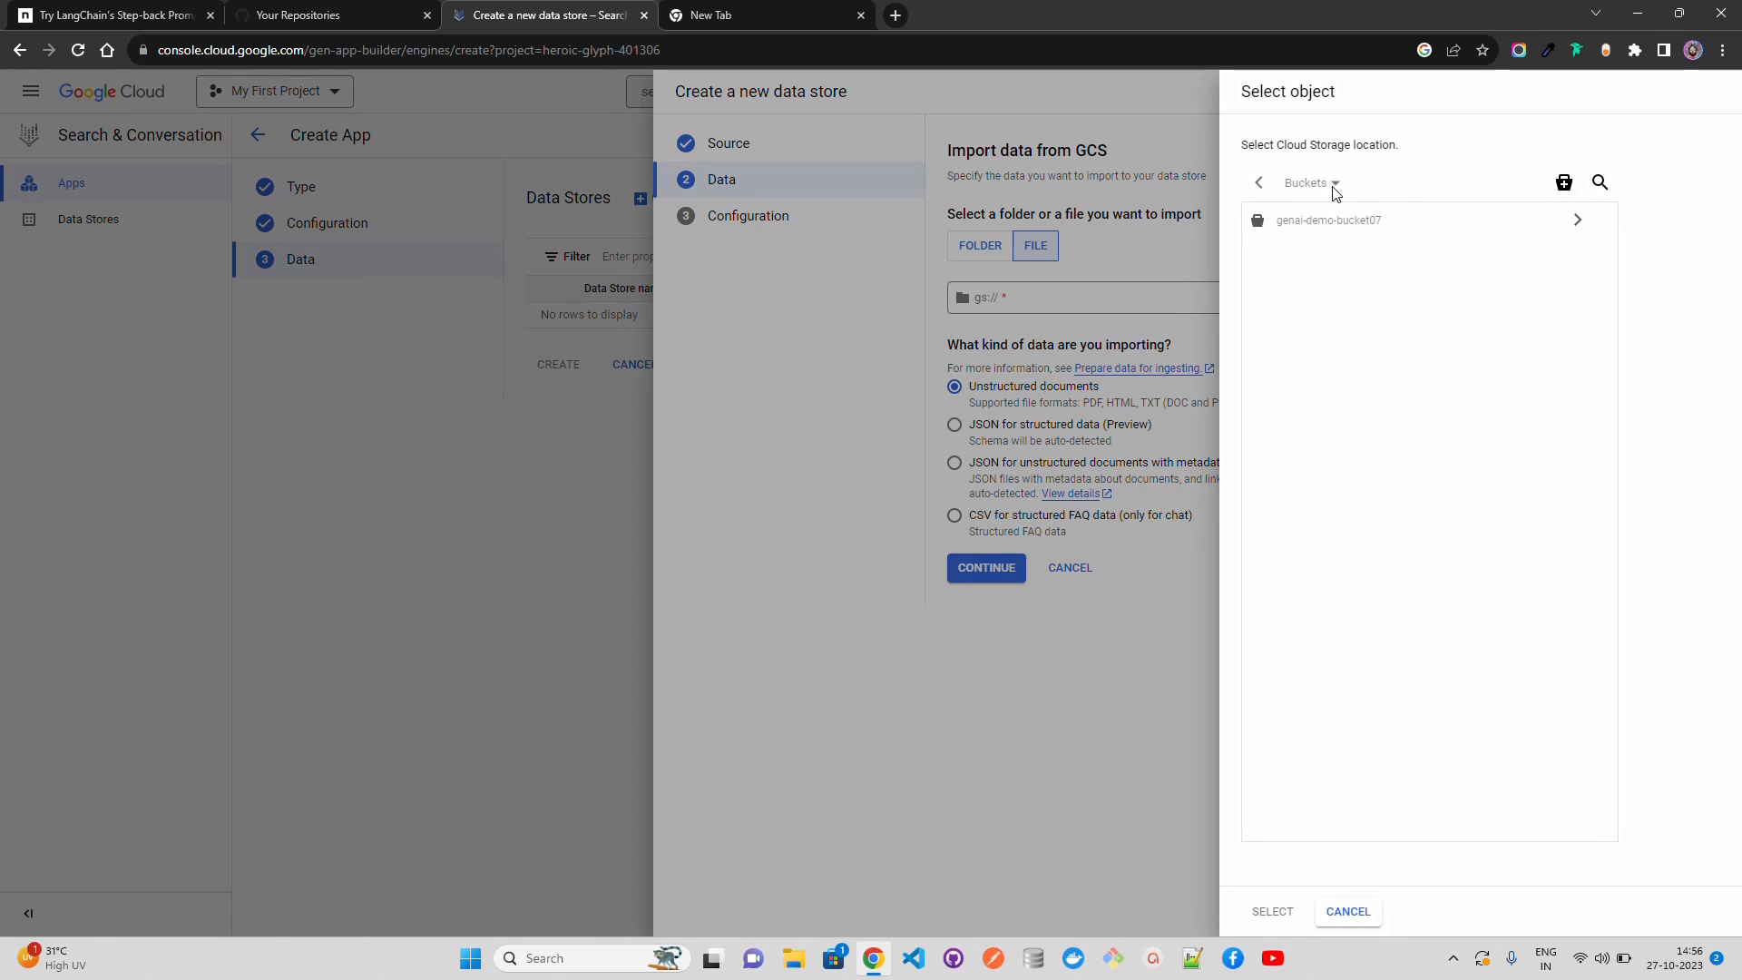
pyautogui.click(1578, 225)
pyautogui.click(1332, 232)
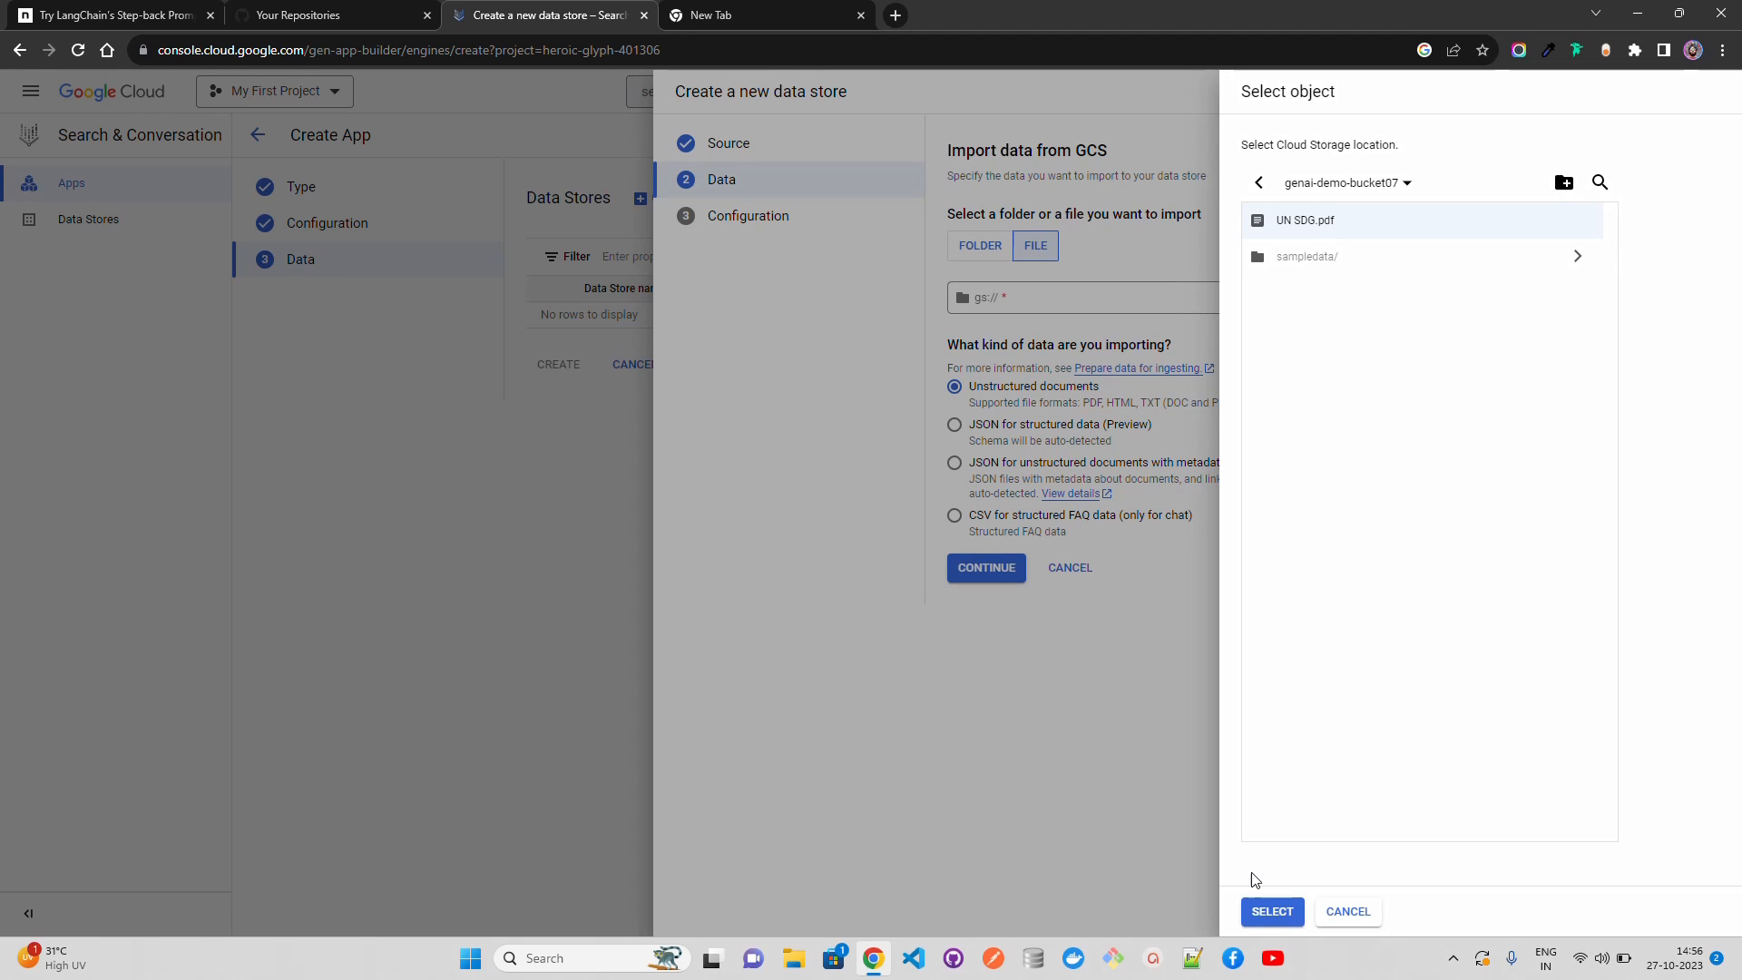
pyautogui.click(1270, 911)
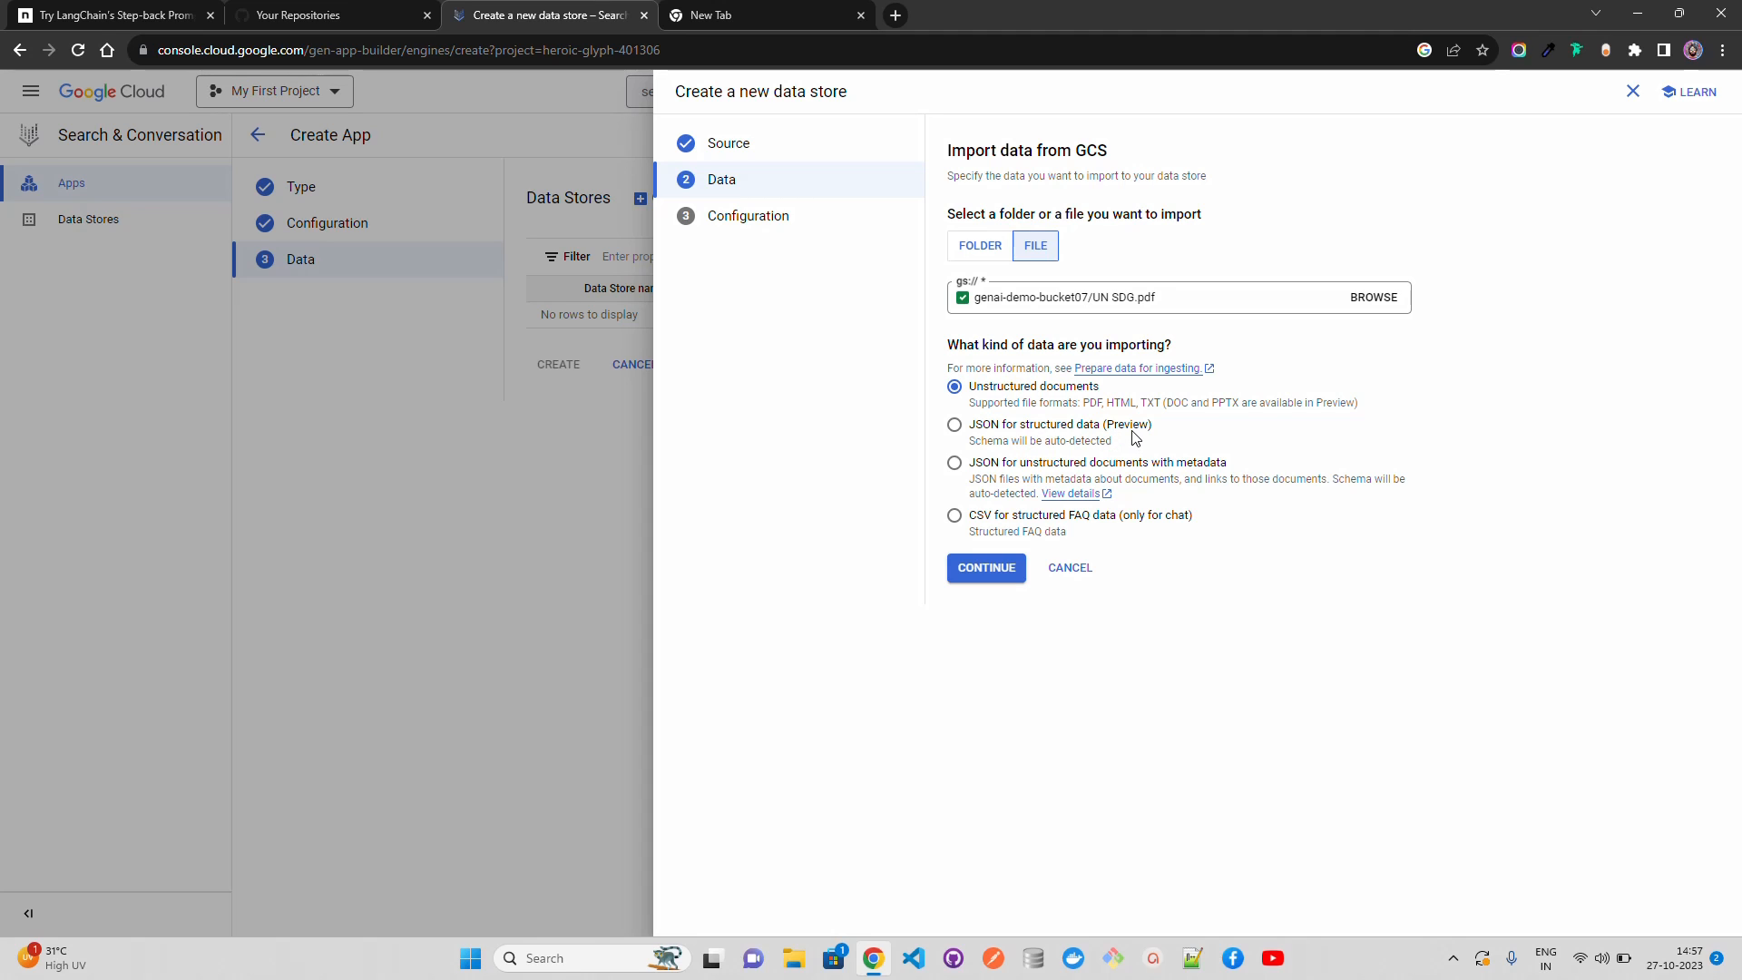
pyautogui.click(988, 568)
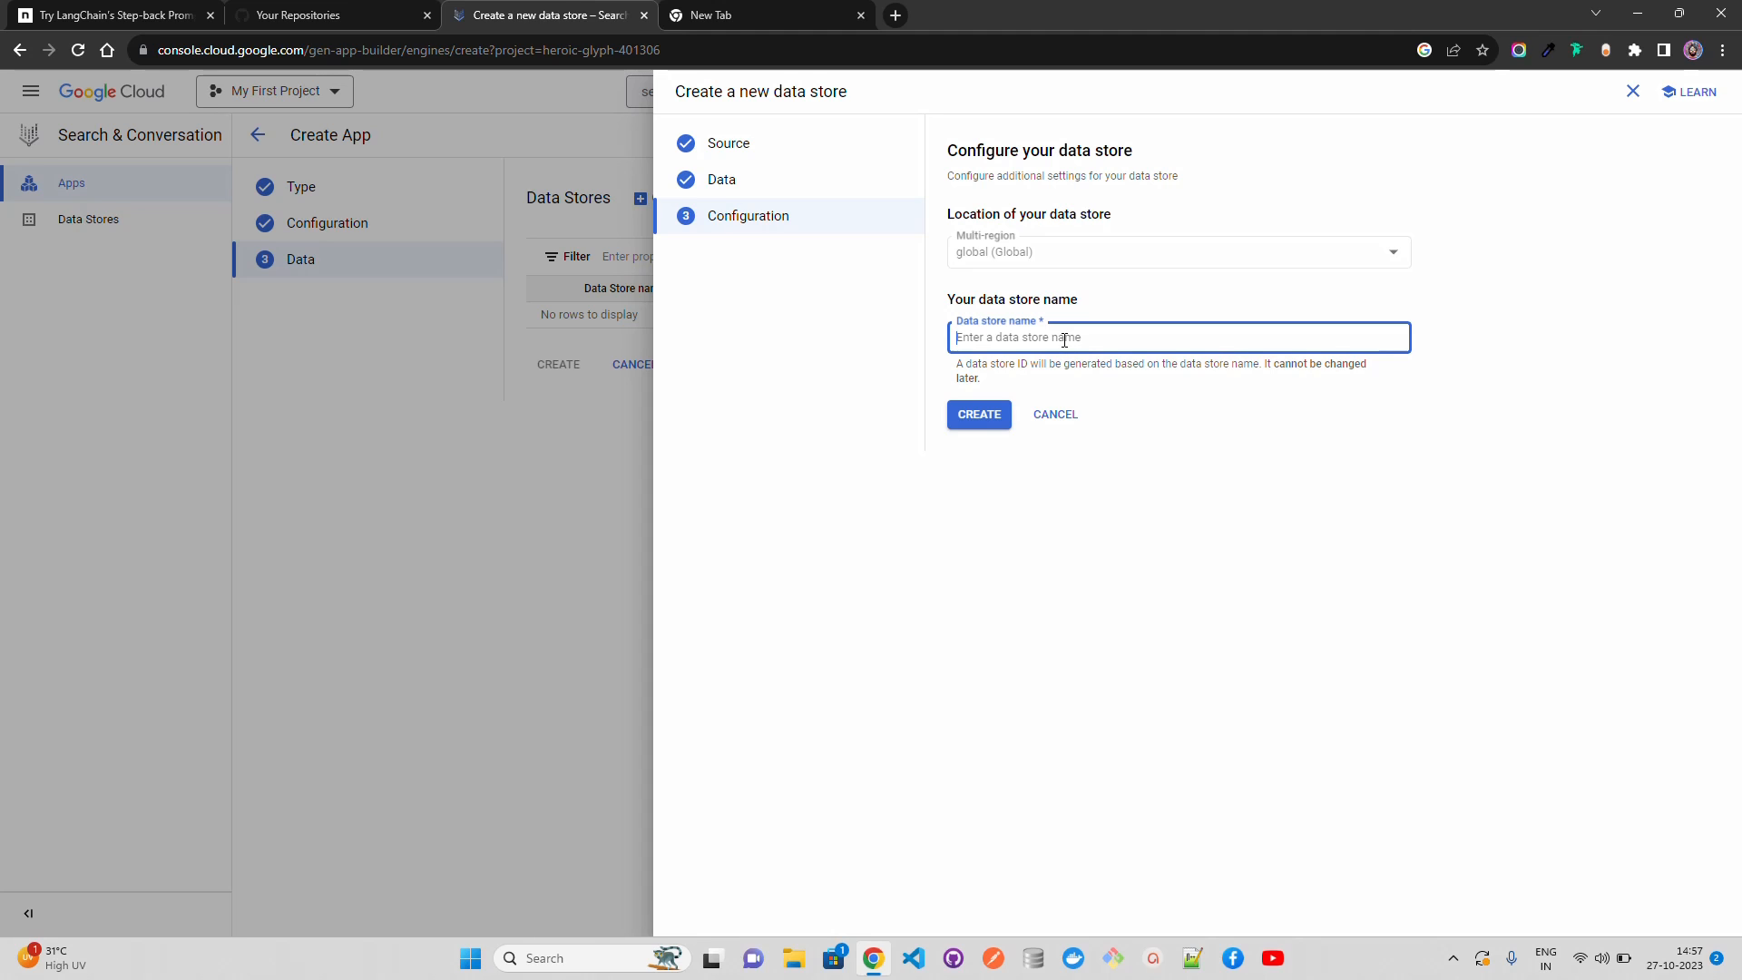
# Step: Name the new data store genai-anytime and create it
pyautogui.write('gena')
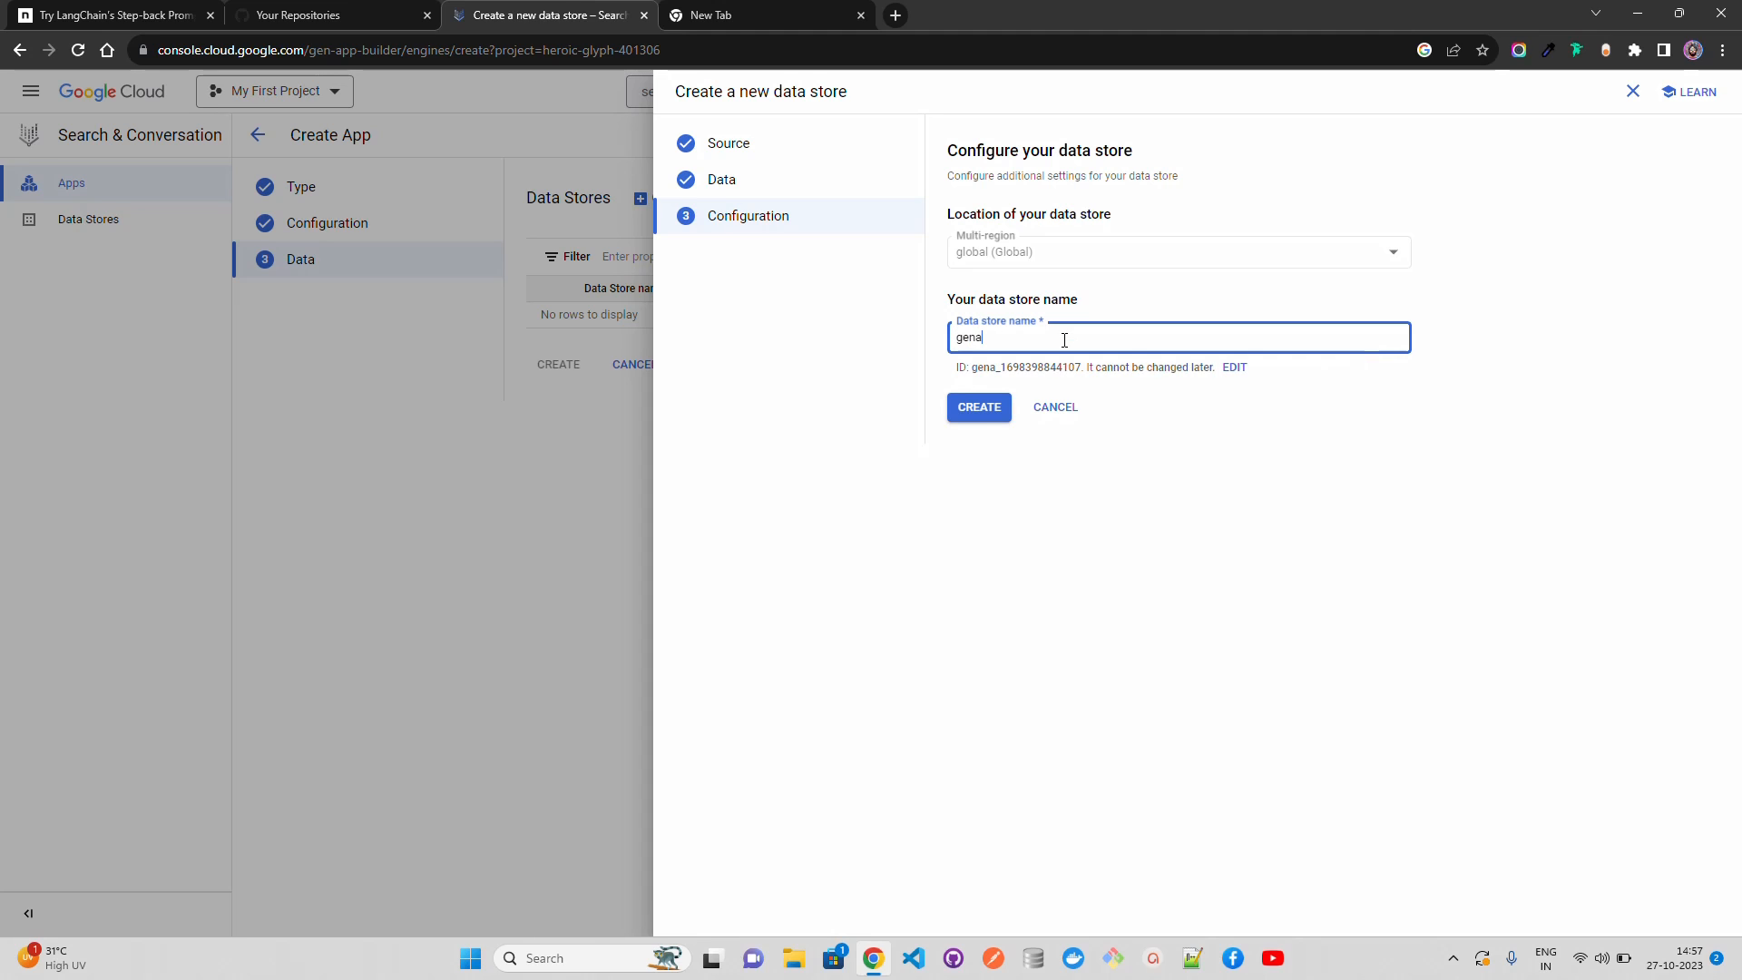
pyautogui.write('i-anyti')
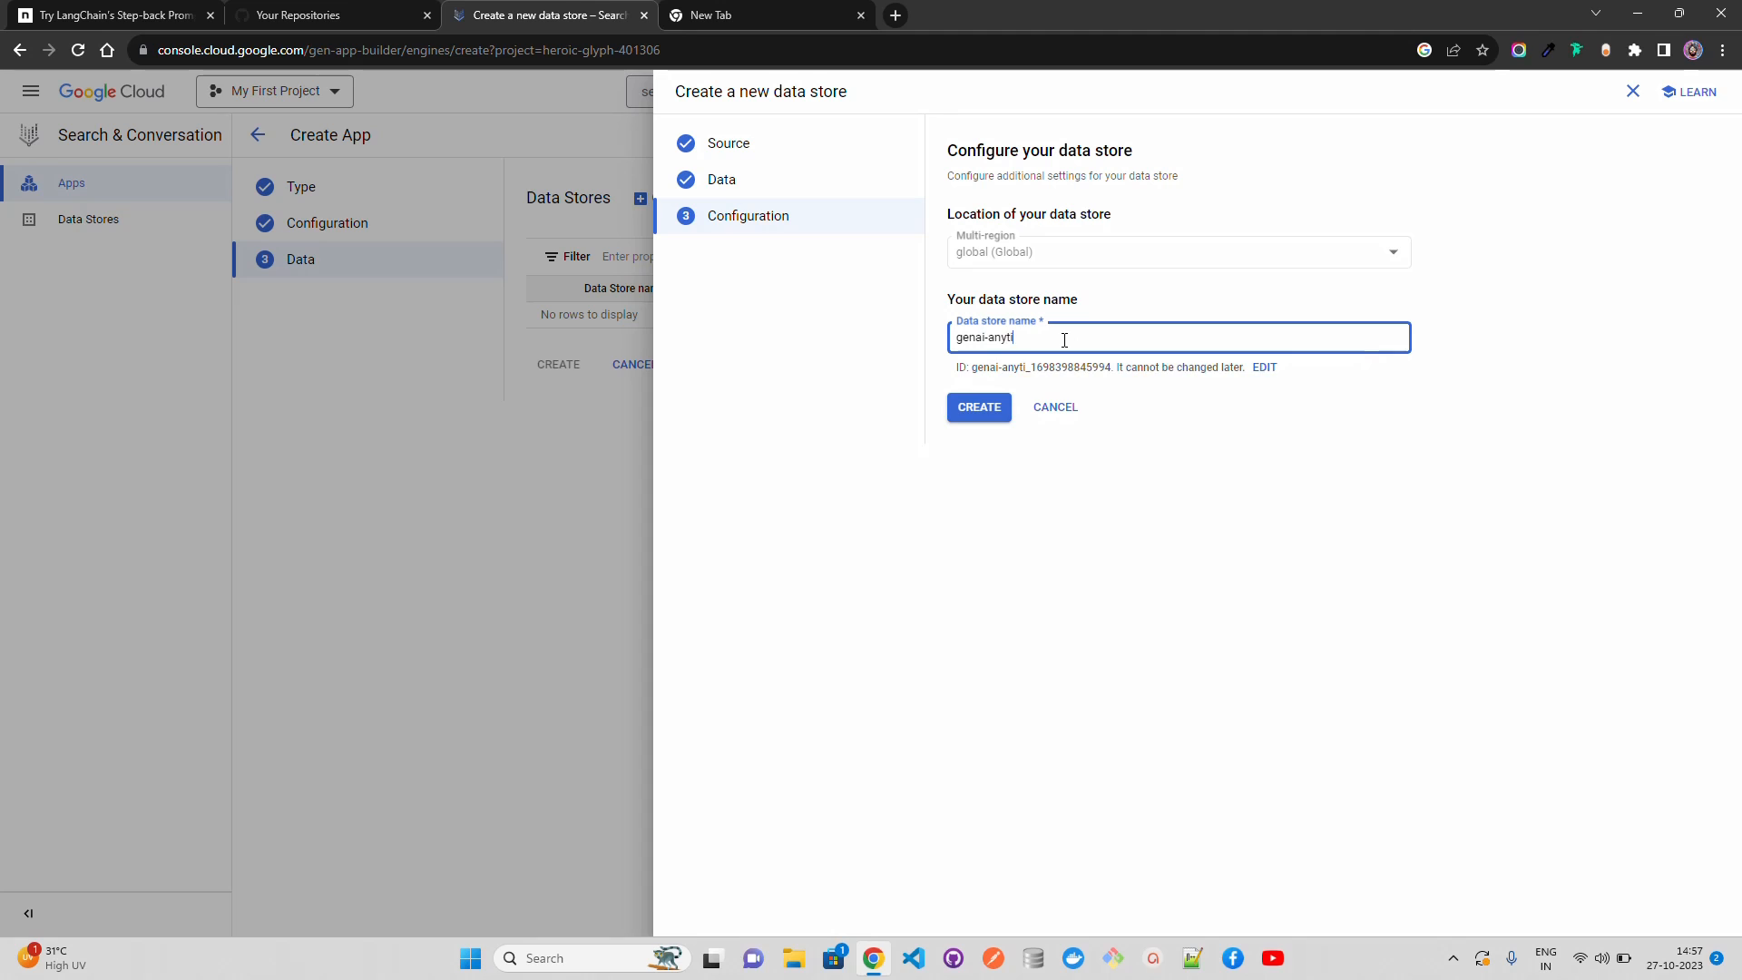
pyautogui.write('me')
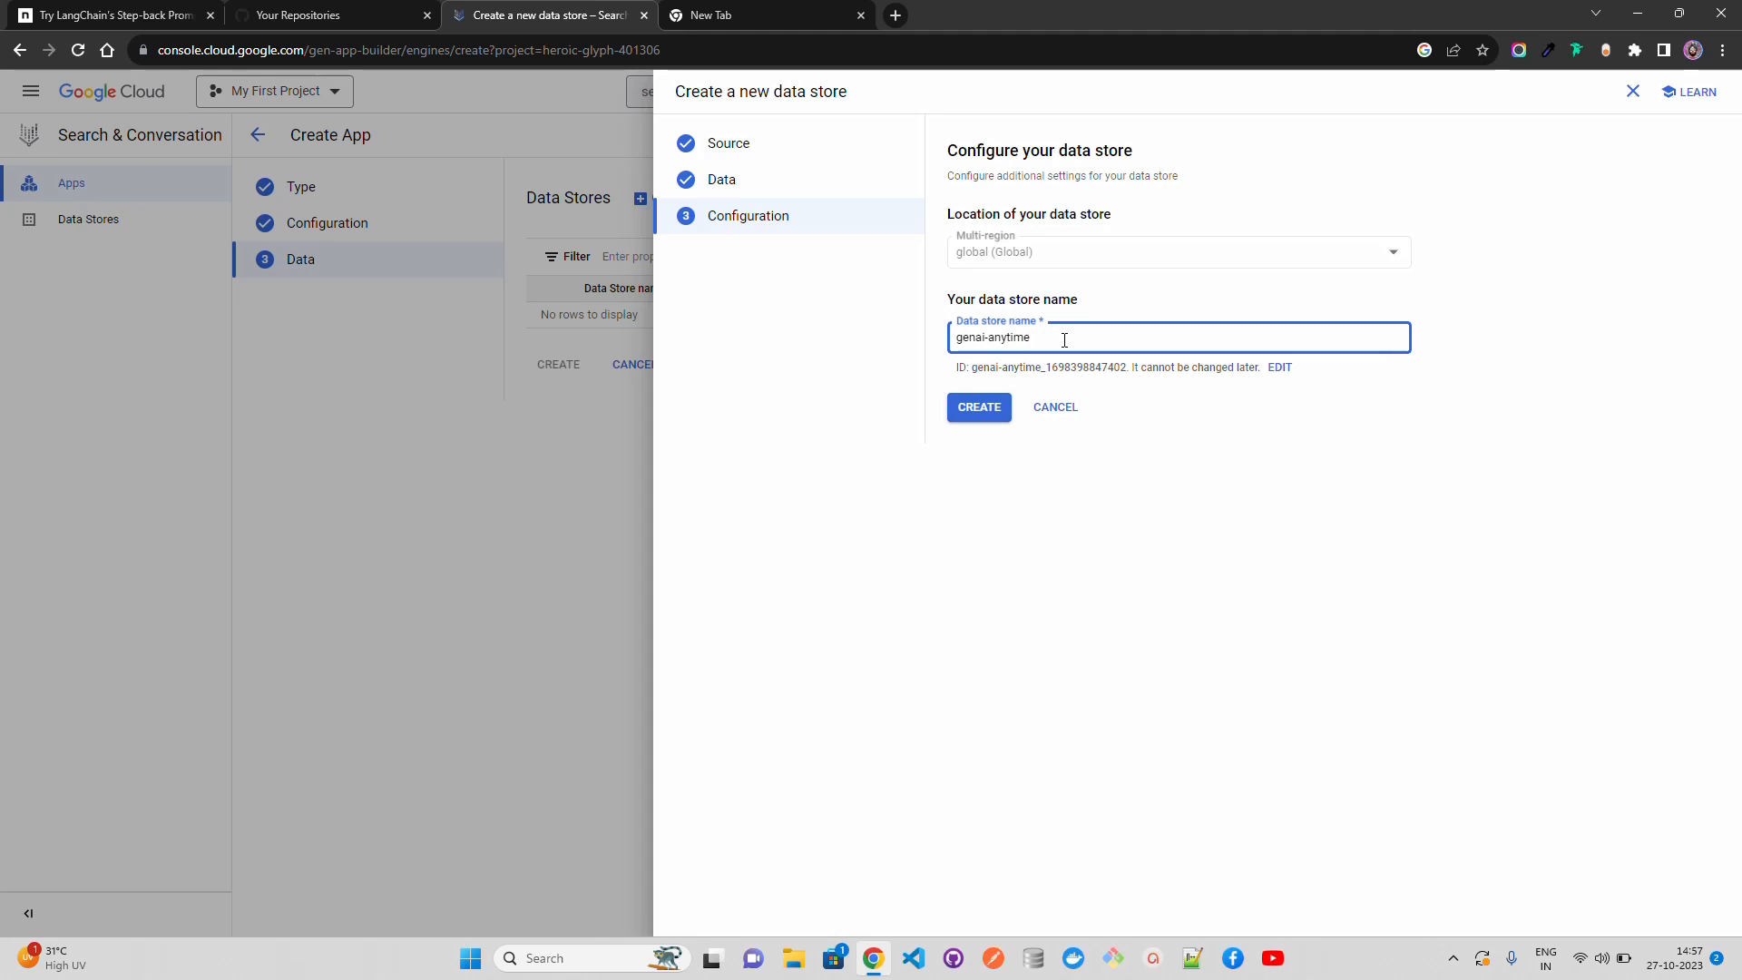
pyautogui.click(962, 415)
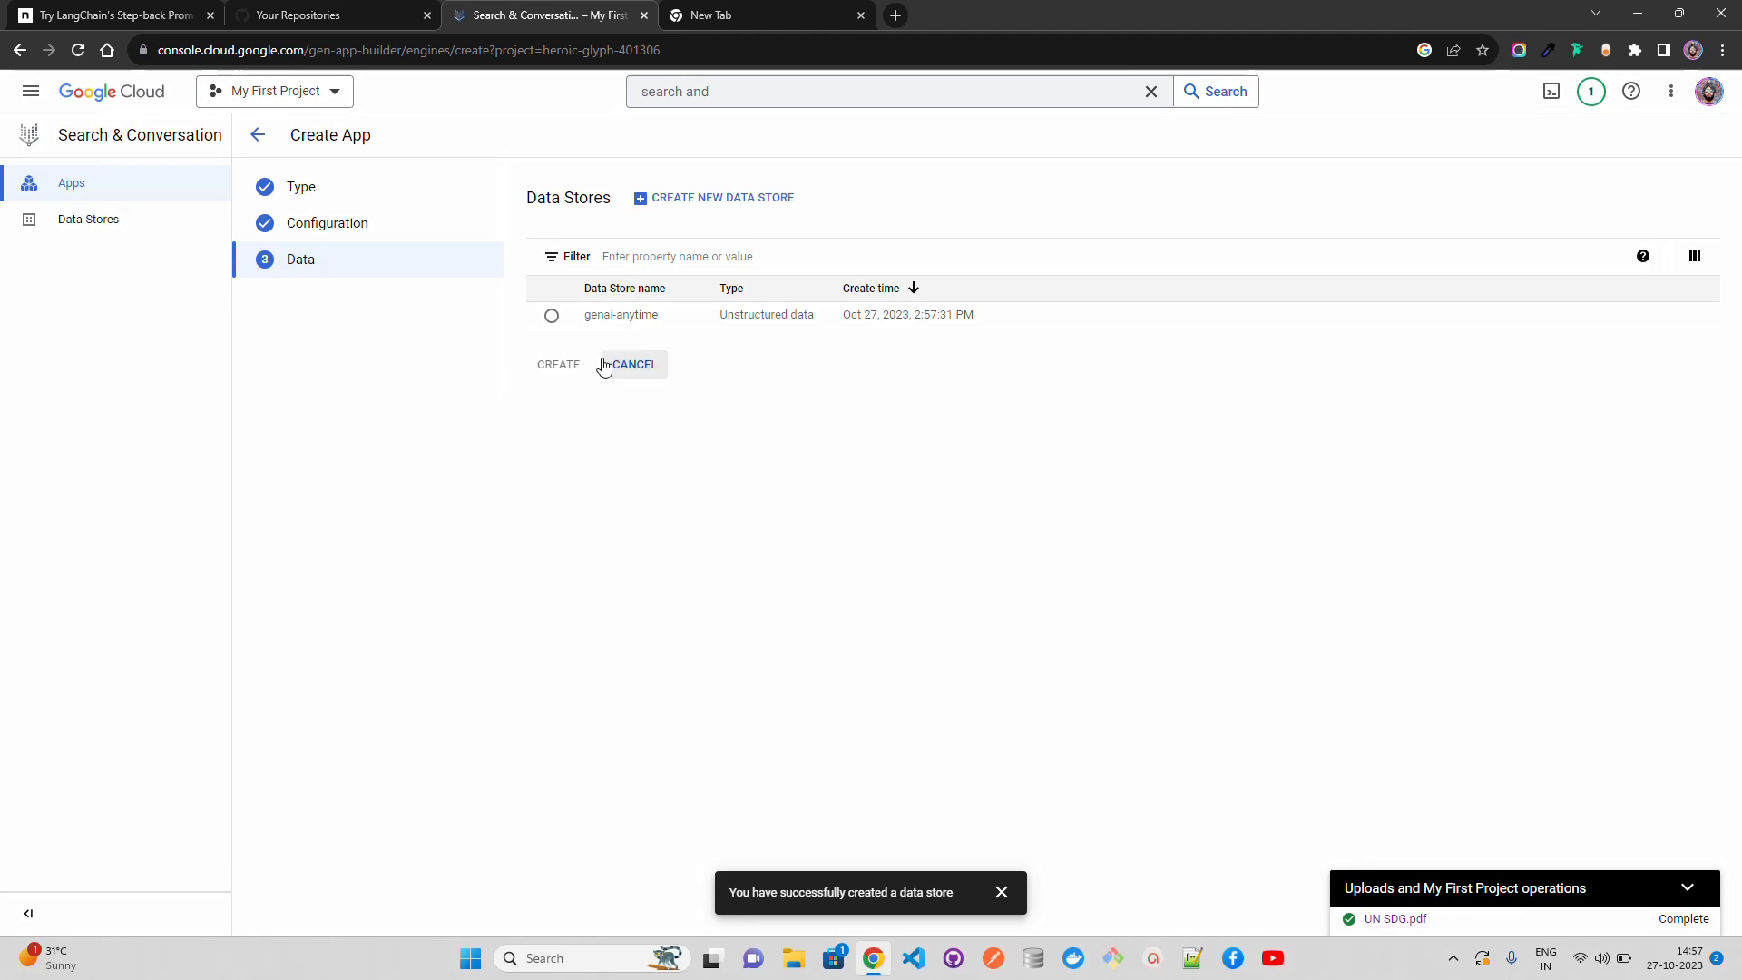
# Step: Select the genai-anytime data store for the app, create the app and dismiss the notification
pyautogui.click(550, 318)
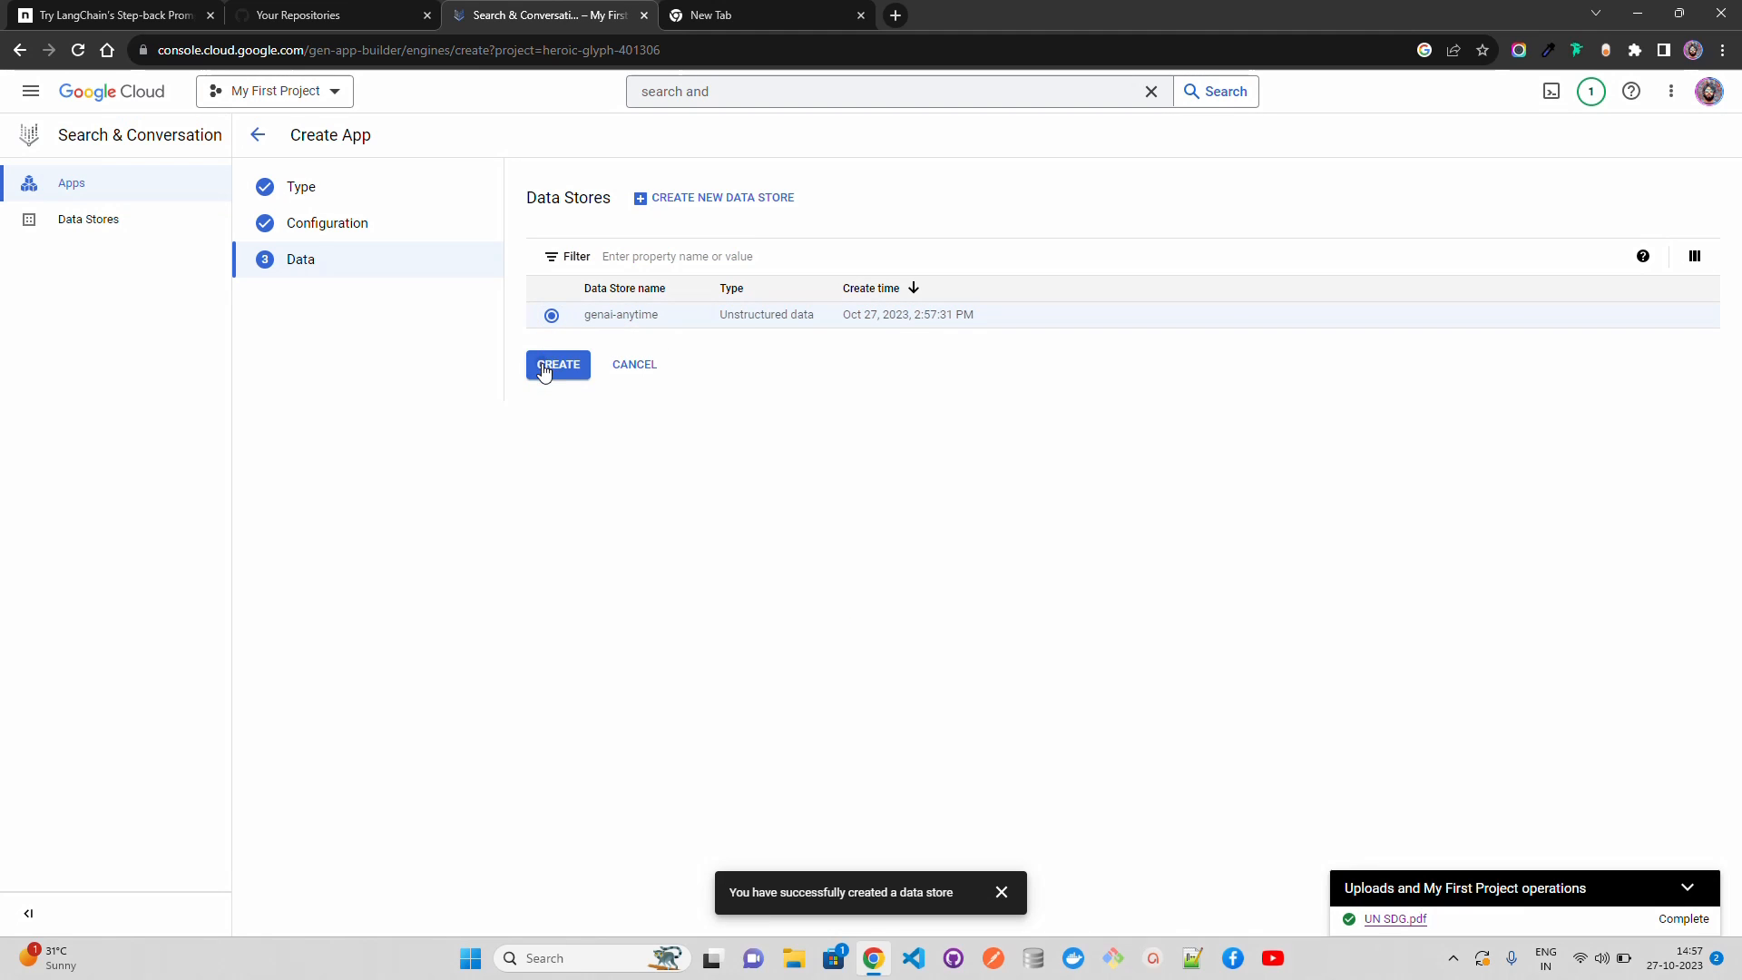
pyautogui.click(545, 367)
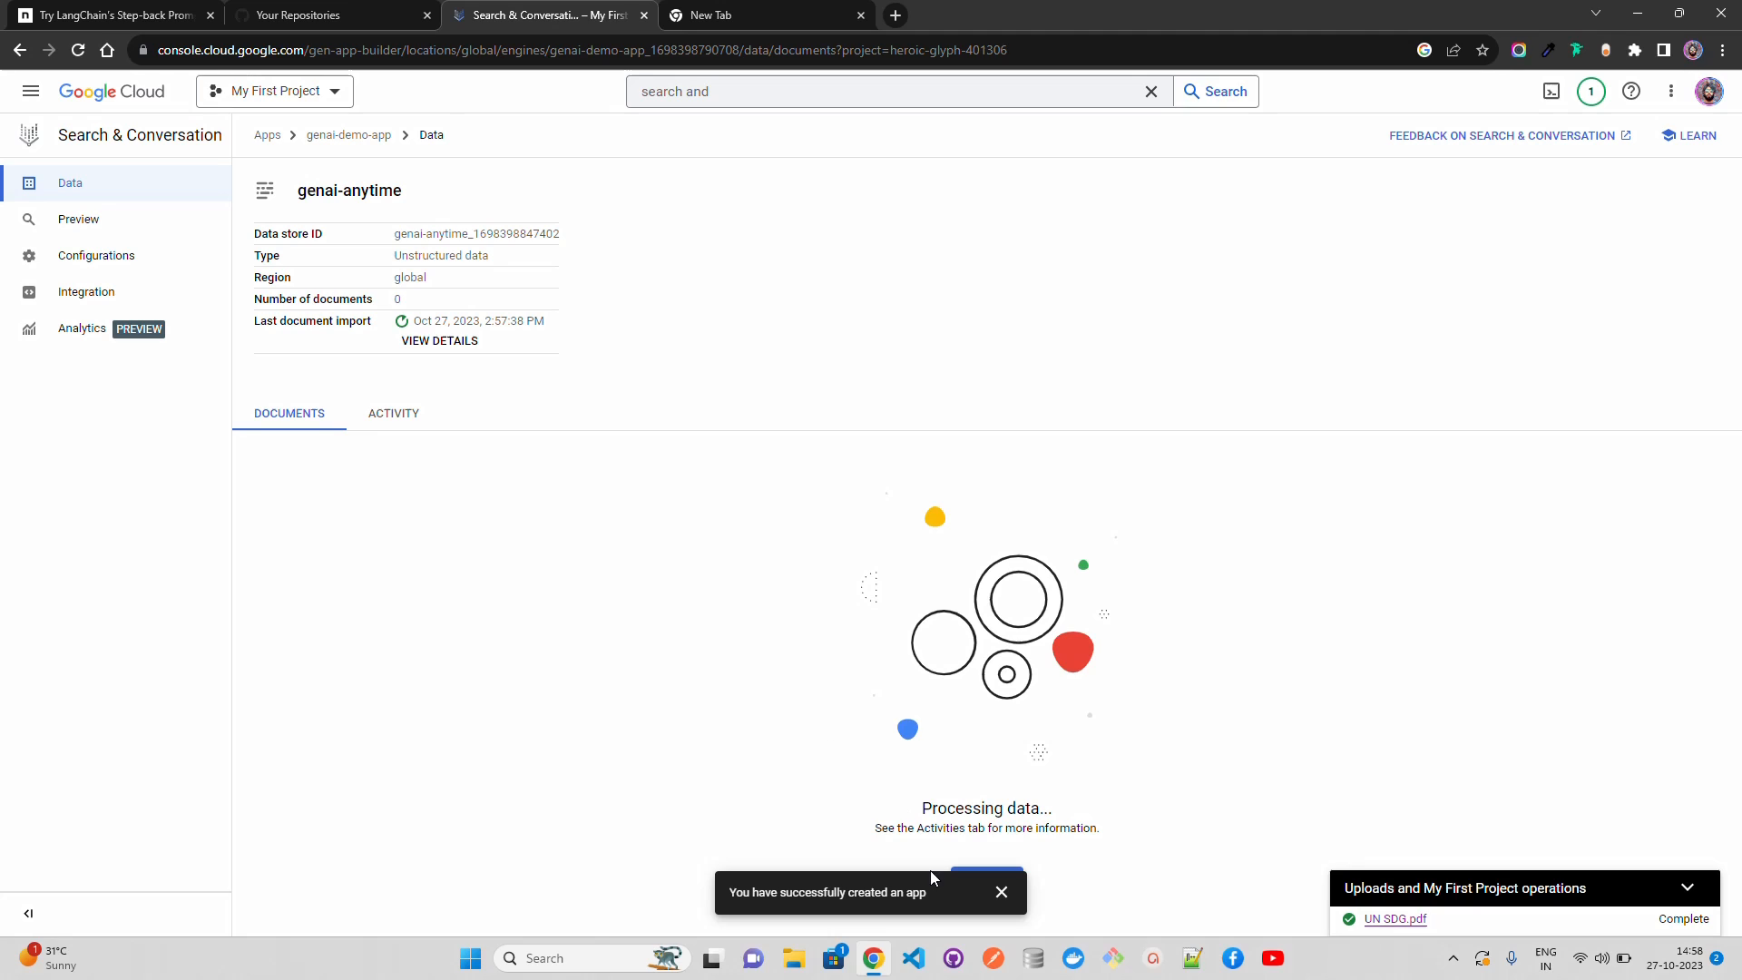
pyautogui.click(1000, 893)
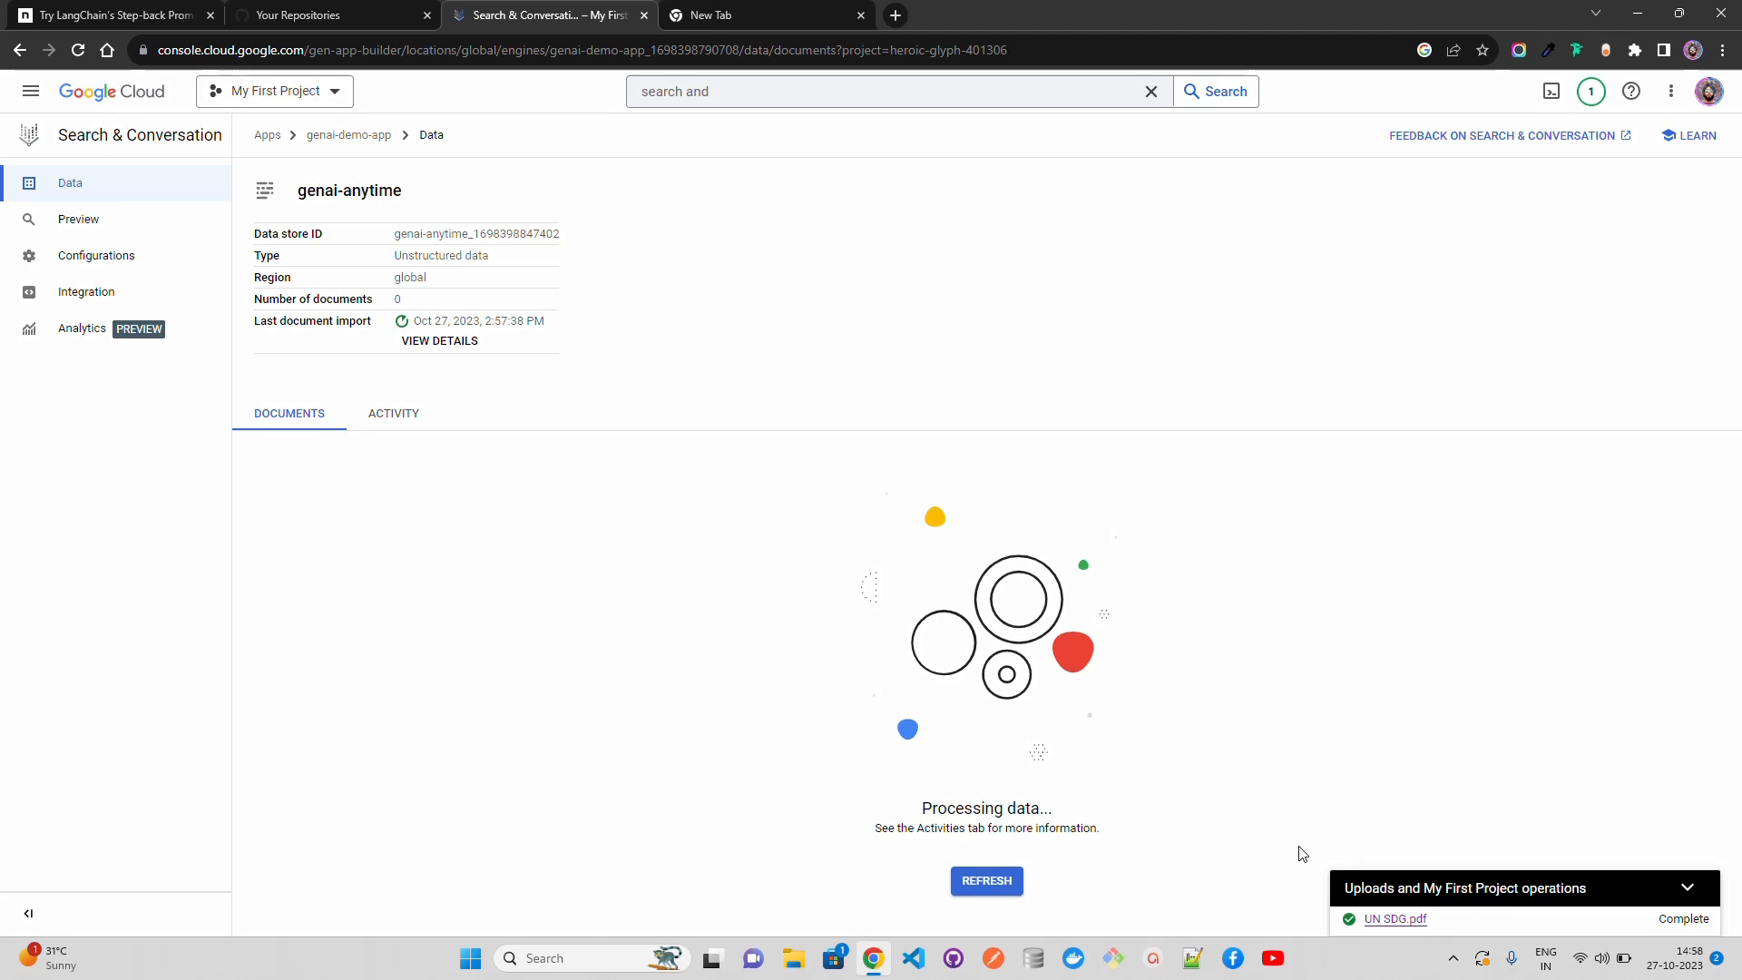
# Step: Check the genai-anytime data store's import activity and its list of imported documents
pyautogui.click(377, 423)
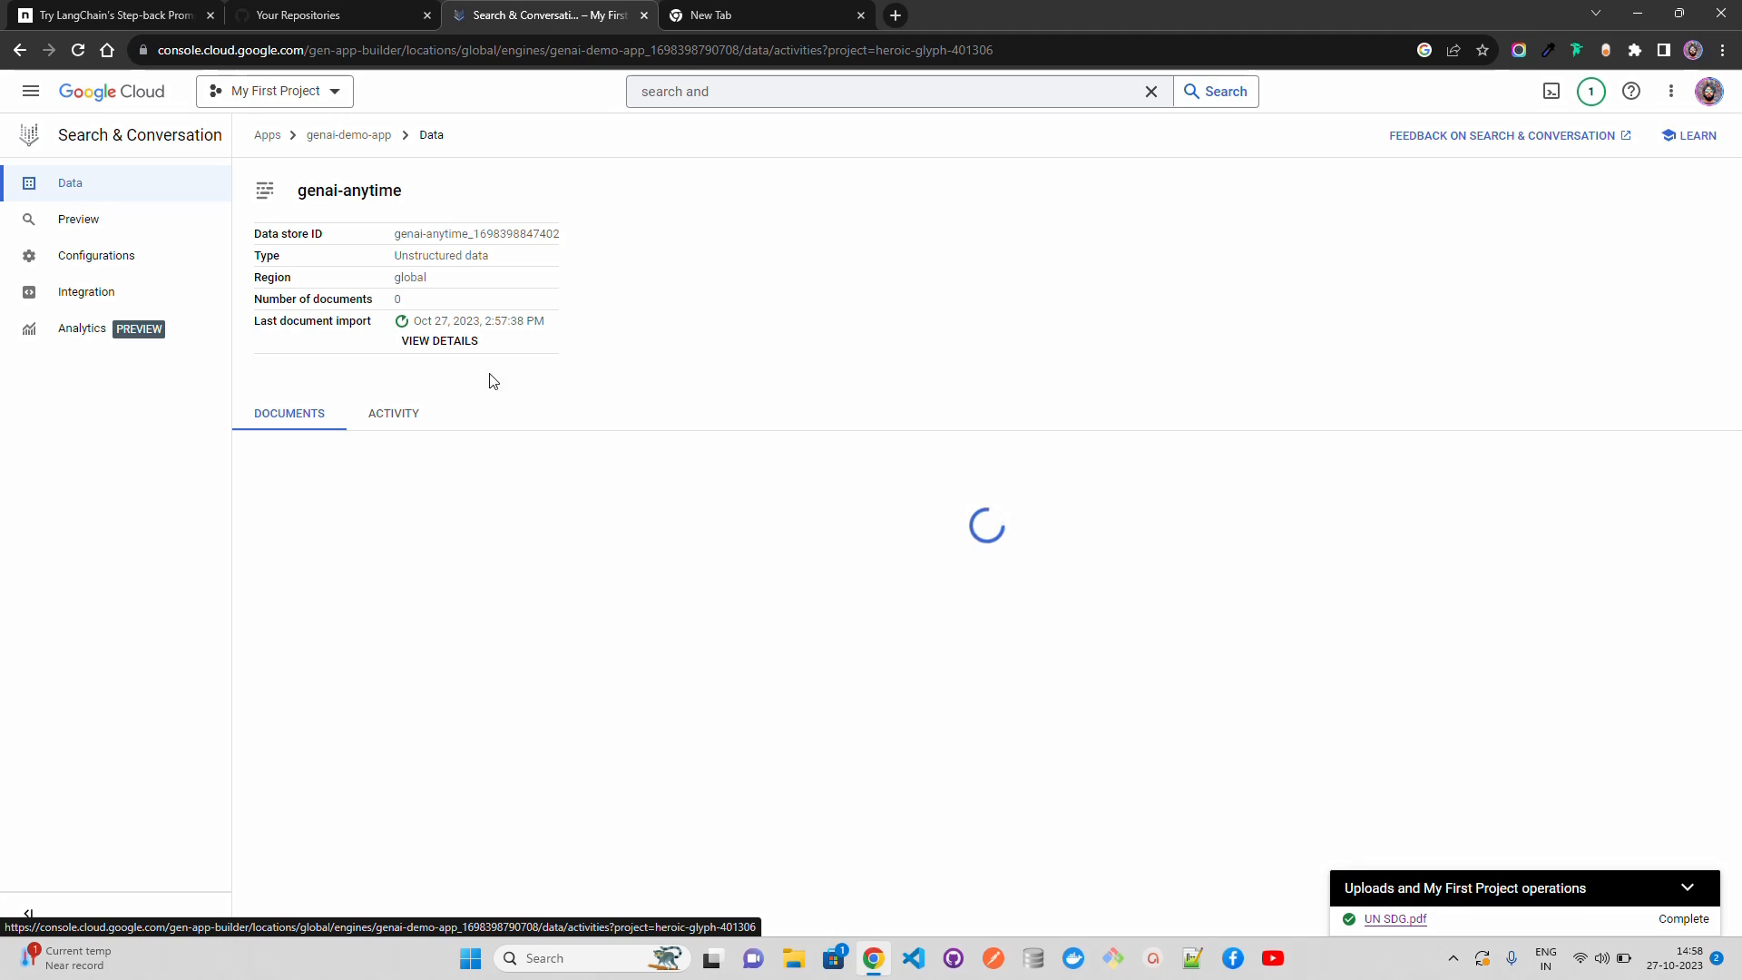
pyautogui.click(126, 228)
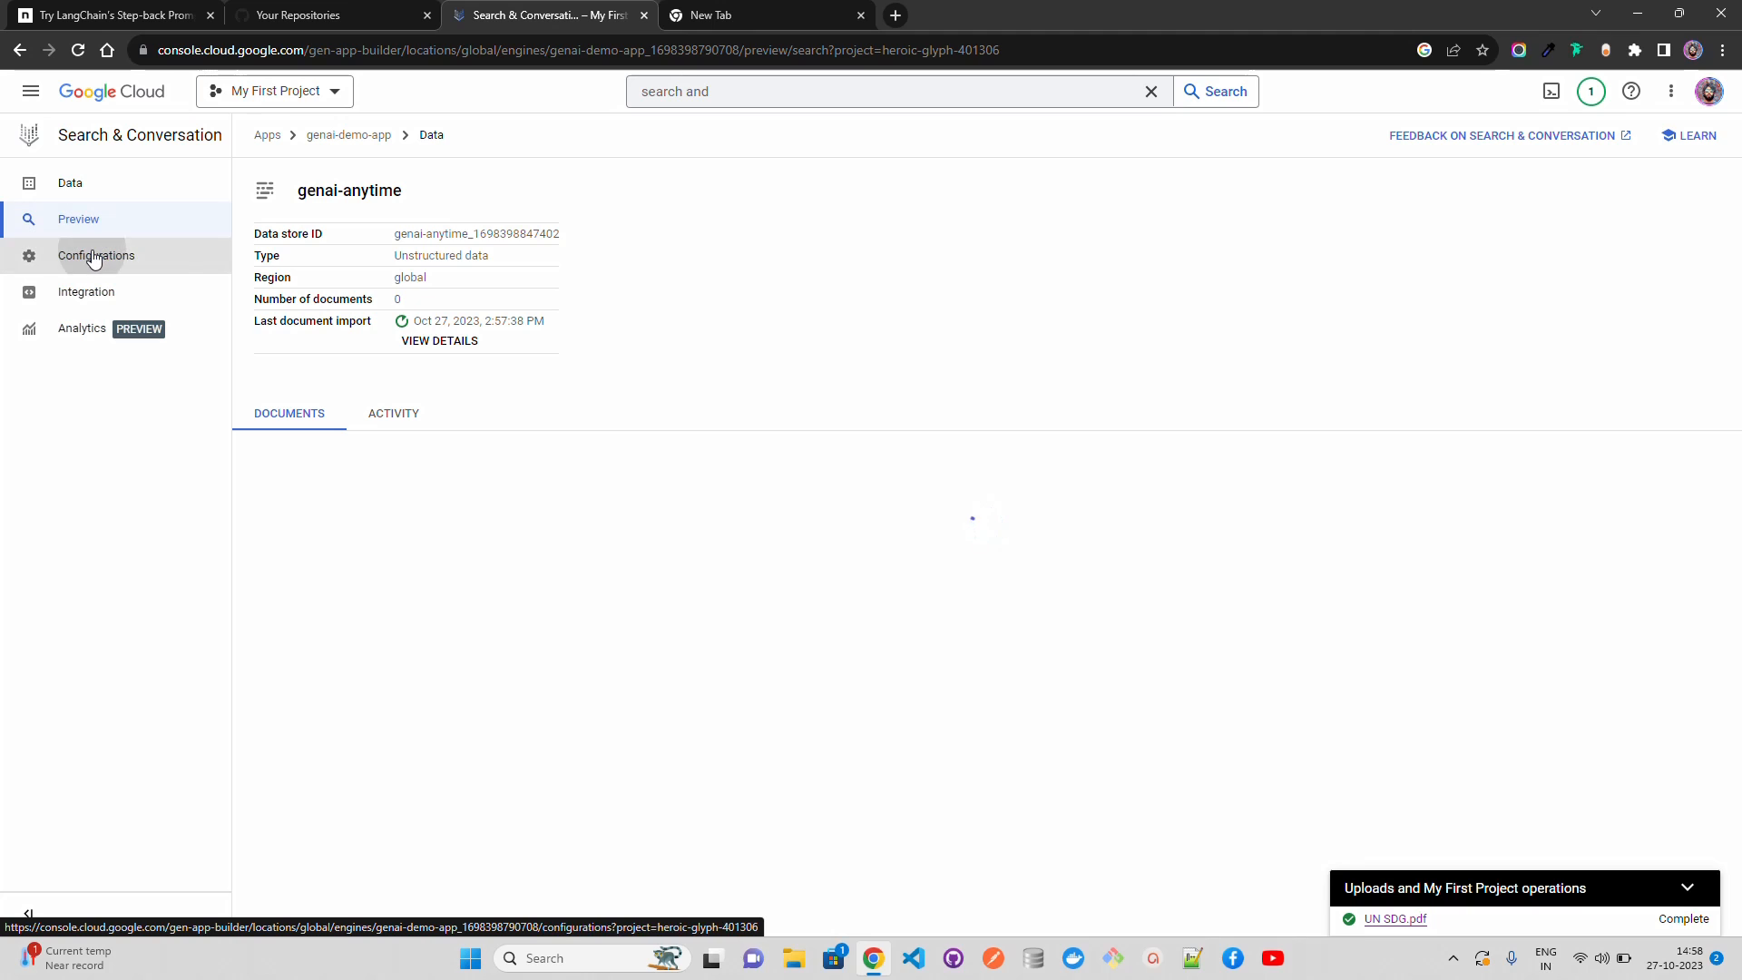
pyautogui.click(98, 255)
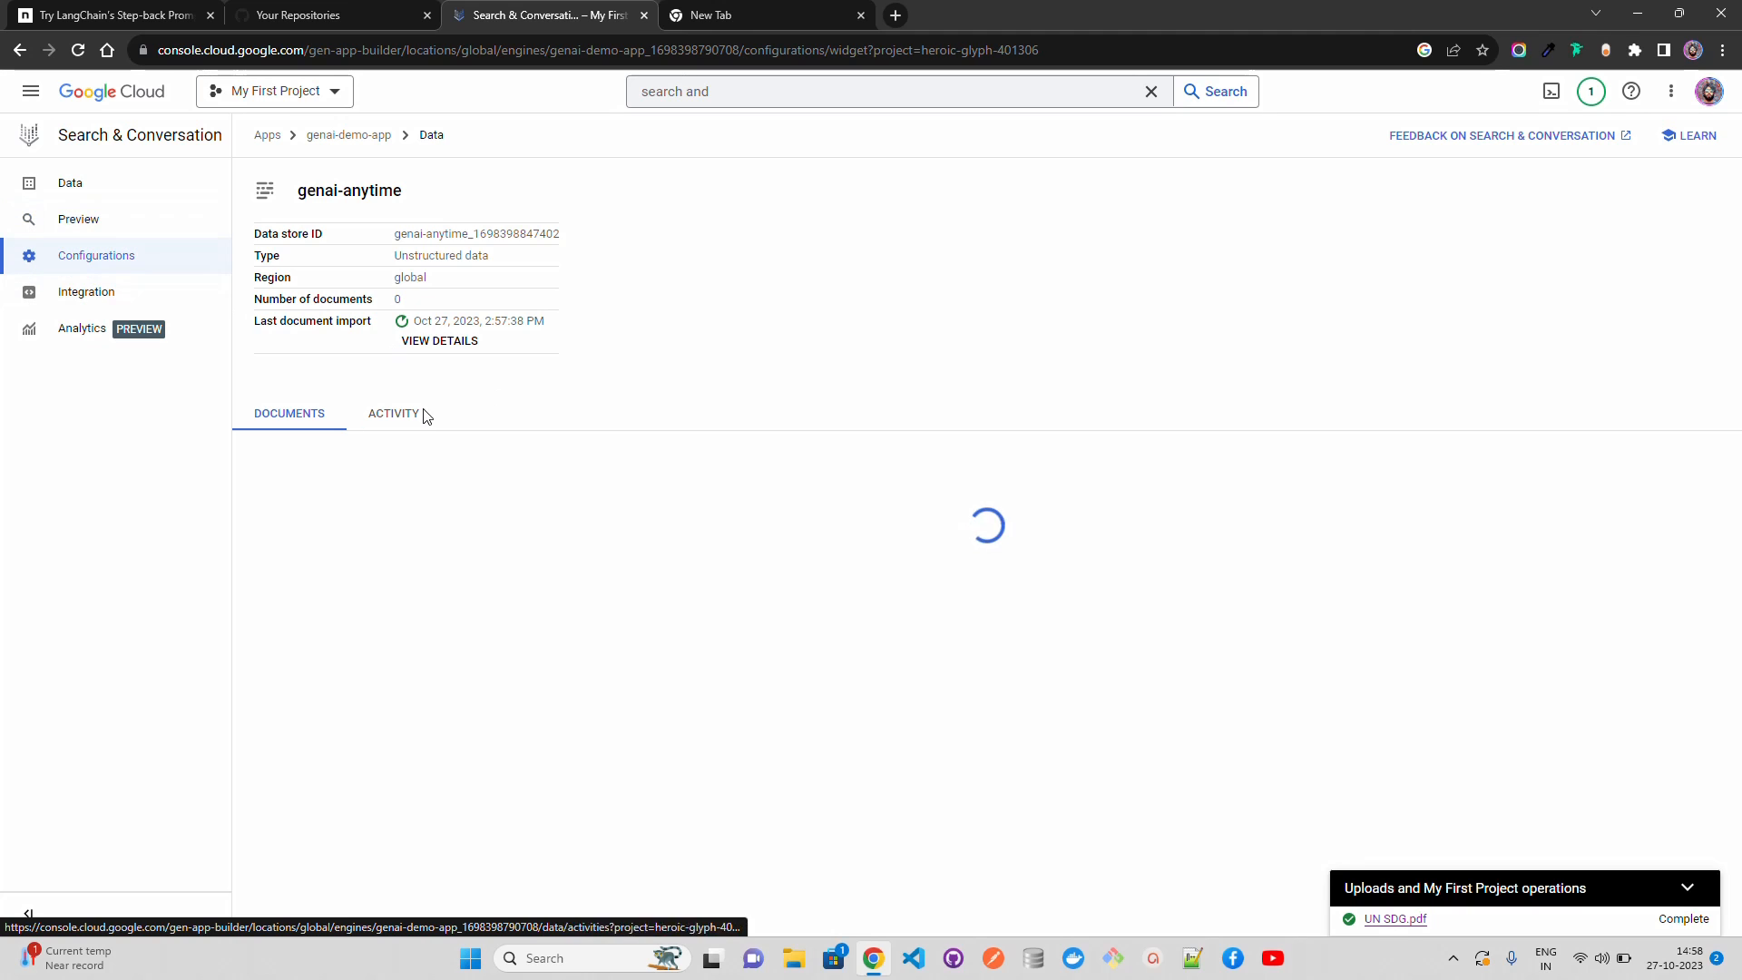
pyautogui.click(82, 196)
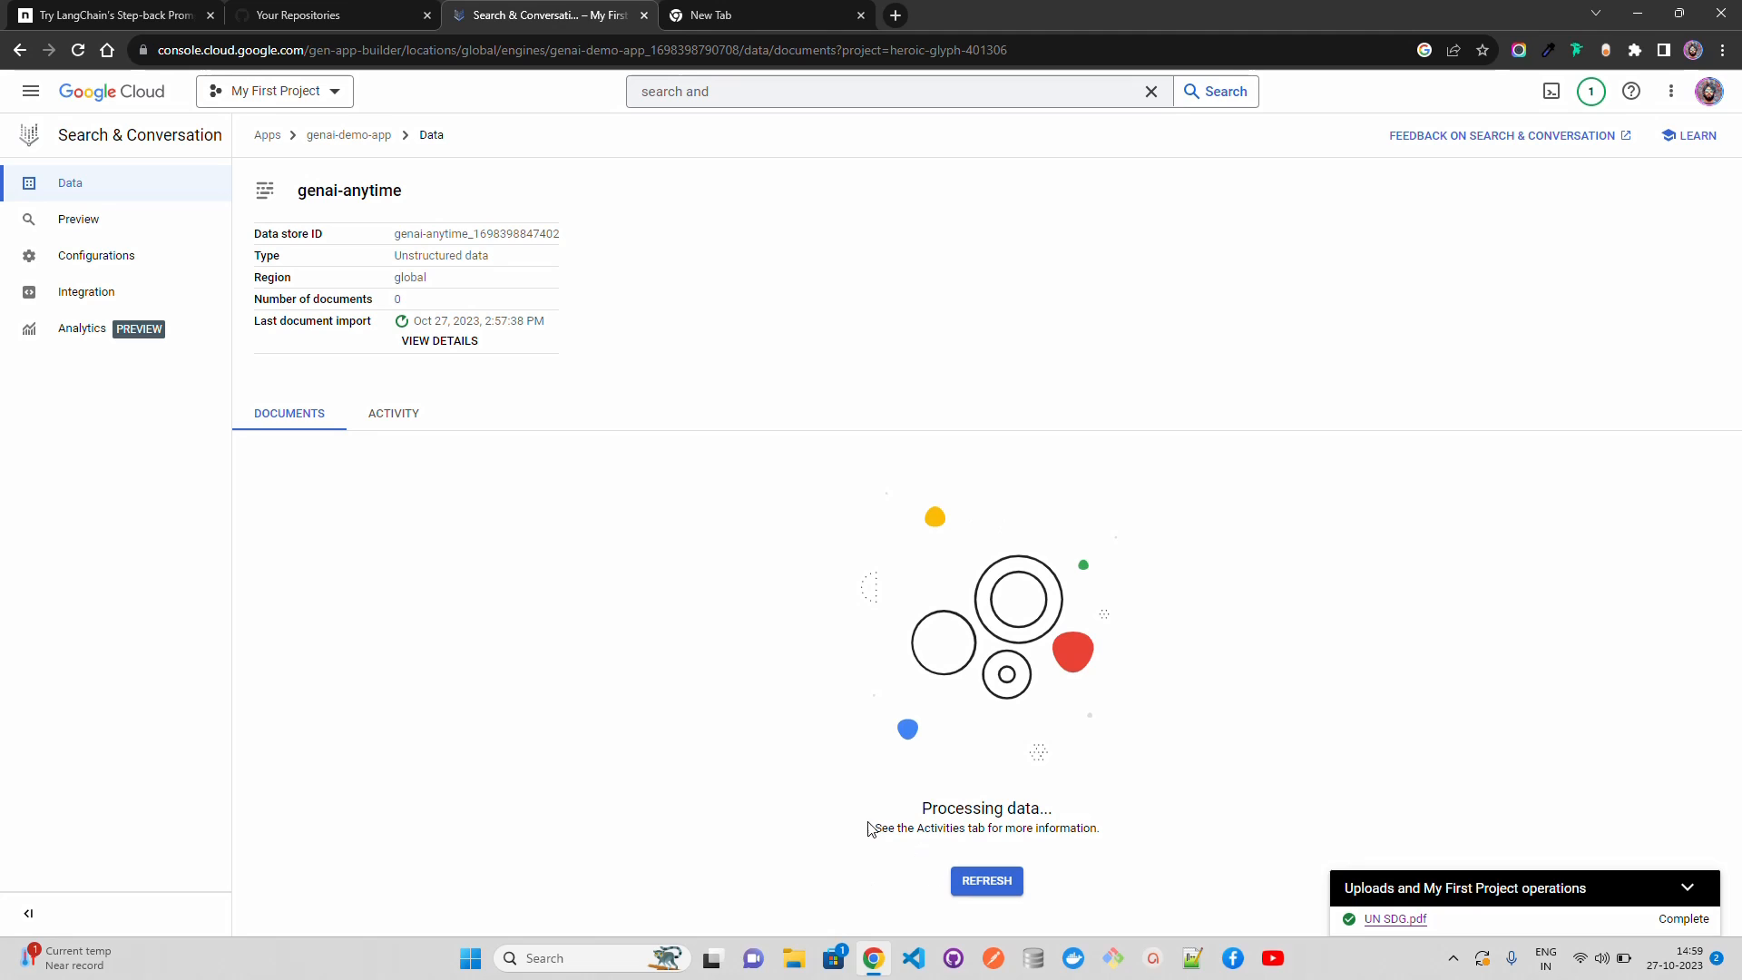
pyautogui.click(1686, 889)
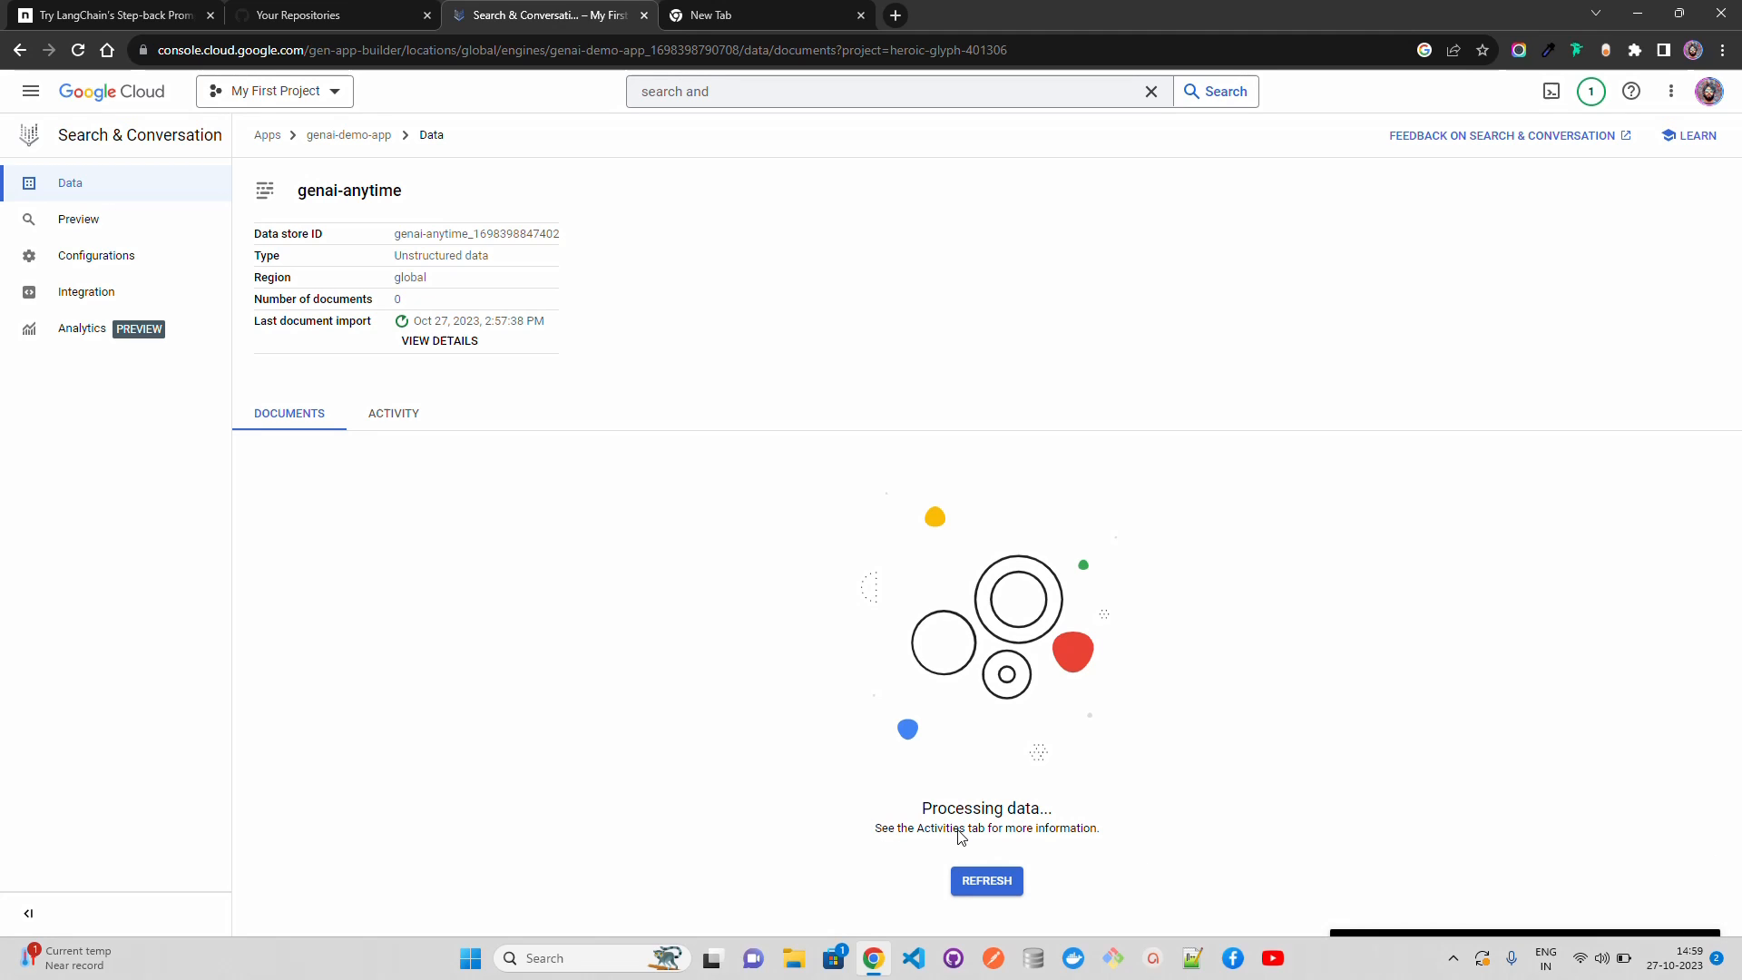
pyautogui.click(399, 424)
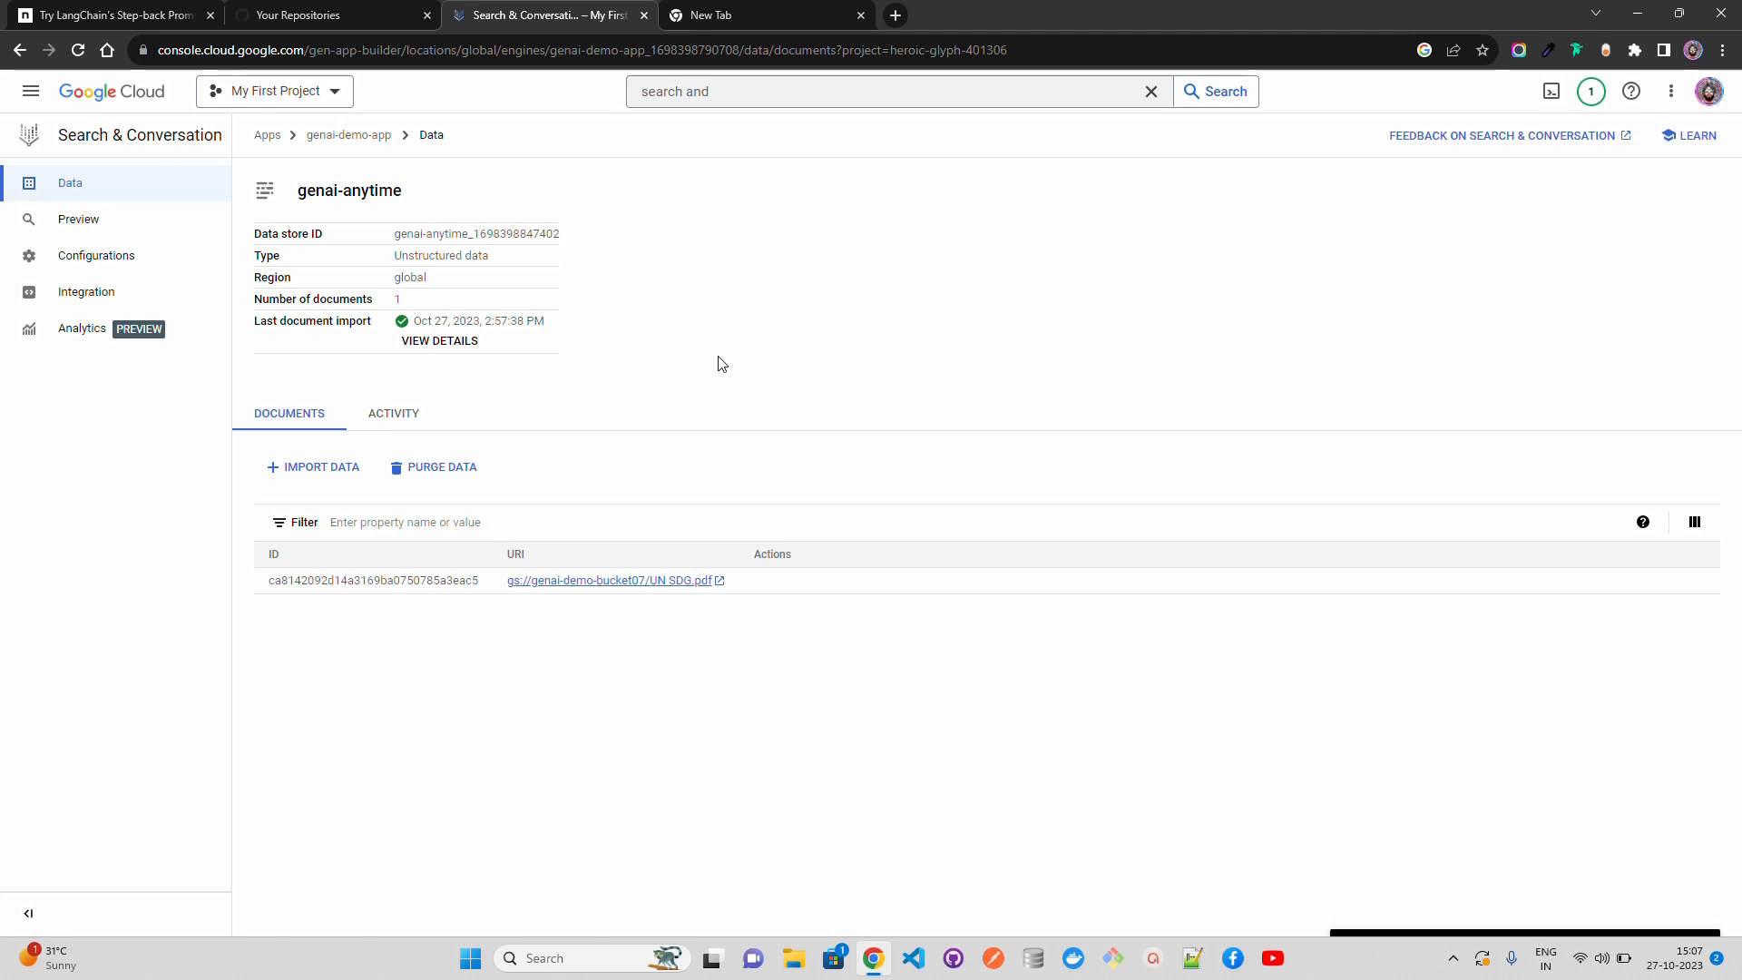
pyautogui.click(413, 412)
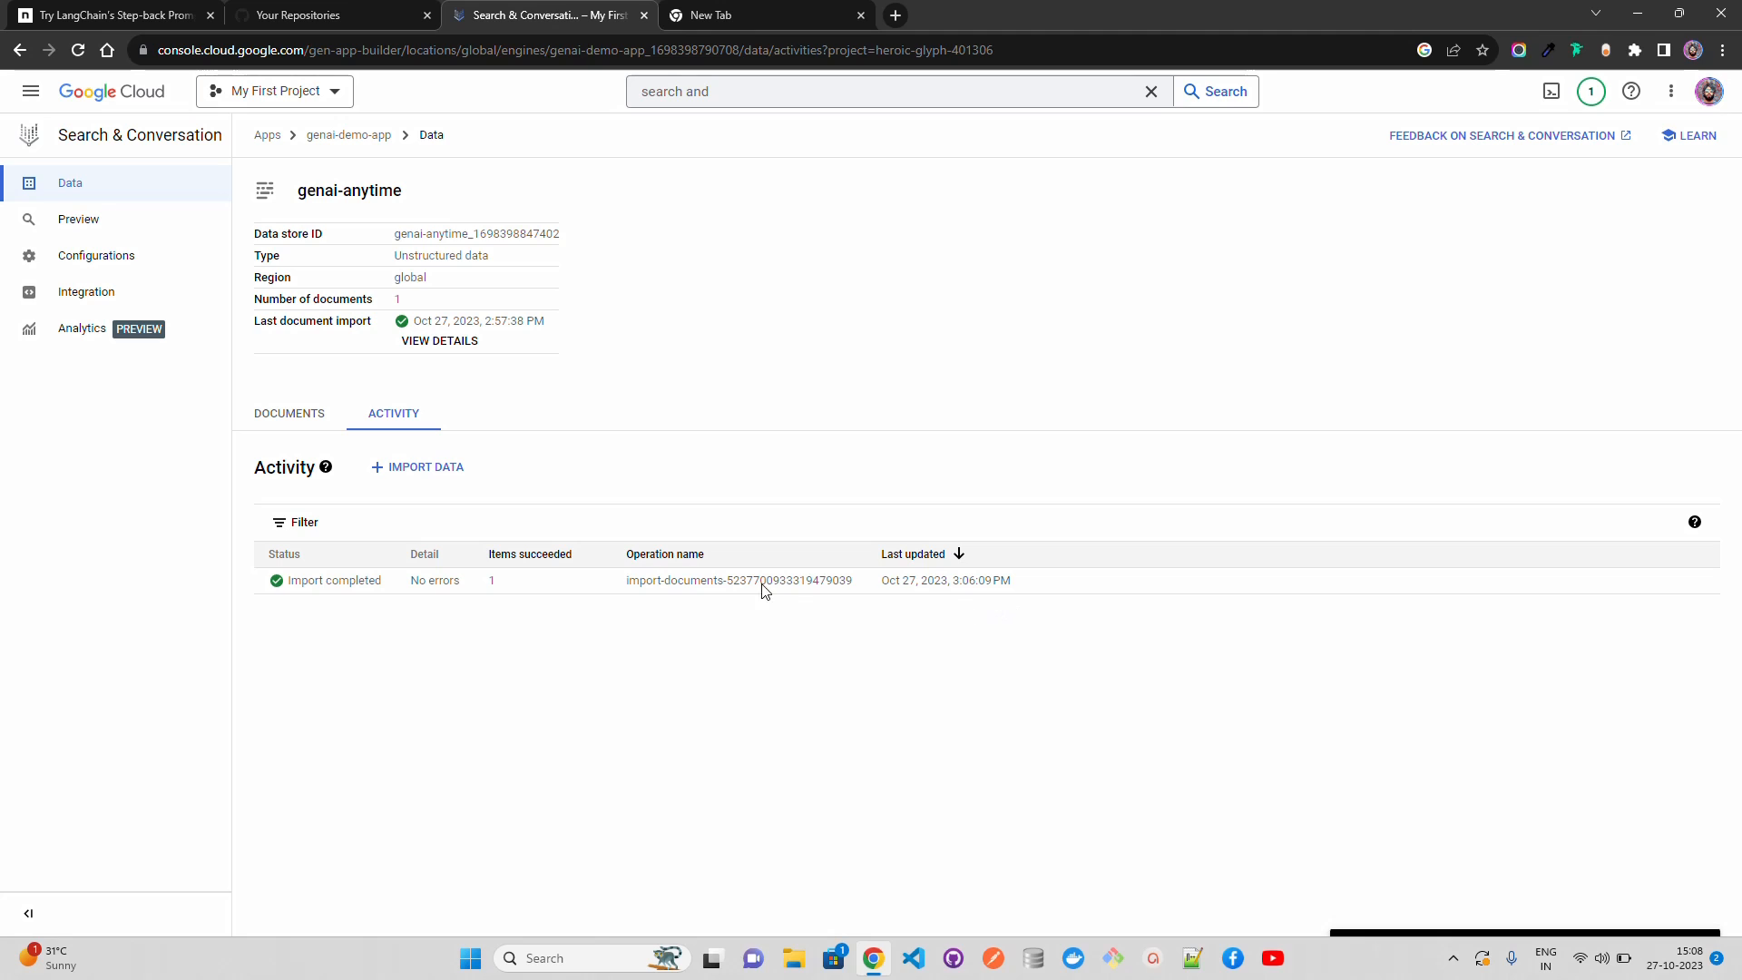
pyautogui.click(274, 418)
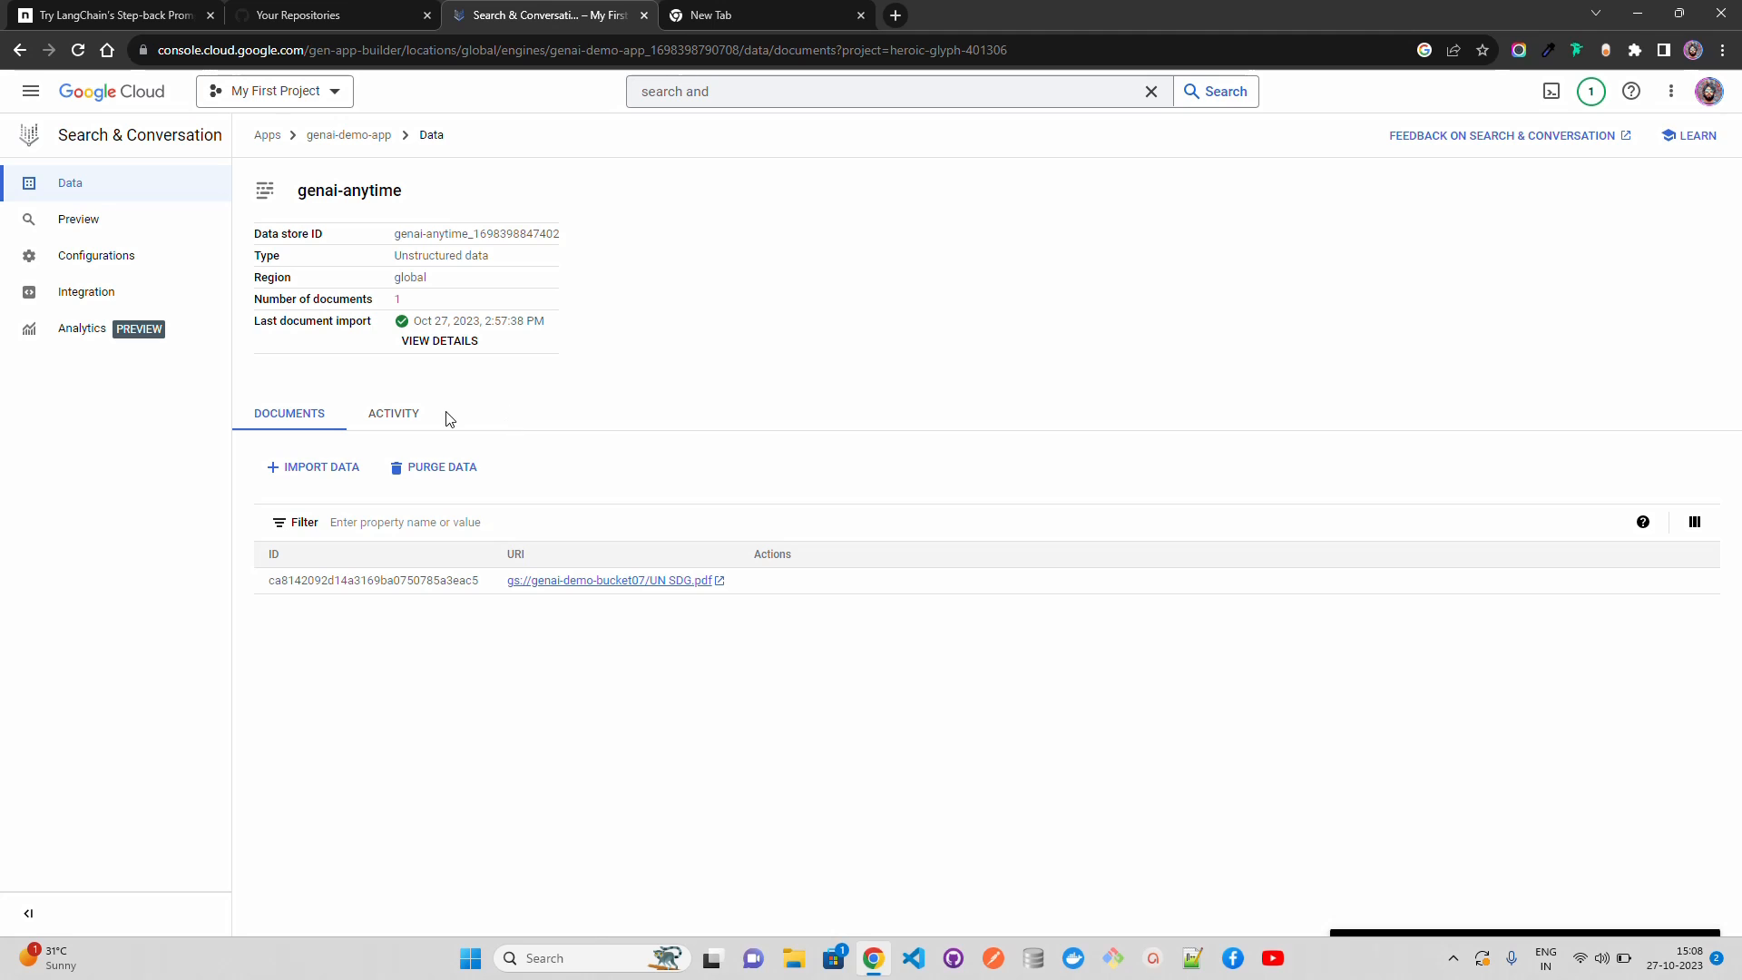
# Step: Ask "Why do we need UN SDG goals?" in the app's search preview and read the cited UN SDG.pdf passage
pyautogui.click(85, 222)
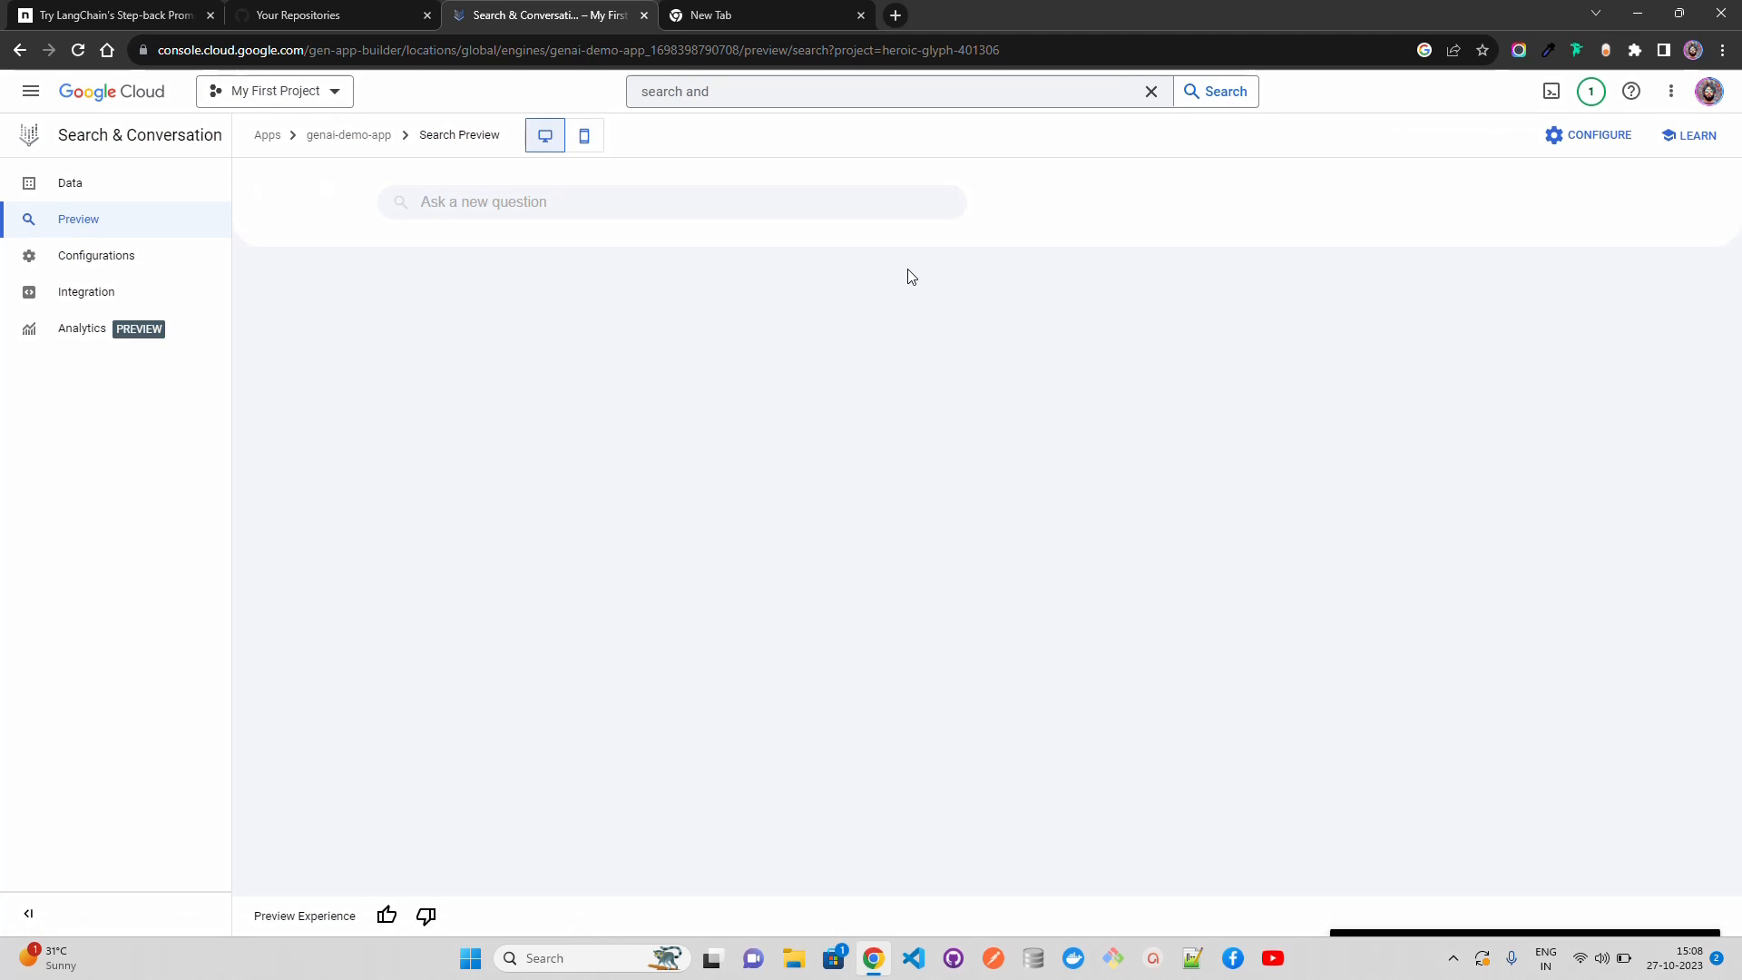
pyautogui.click(708, 201)
pyautogui.write('What')
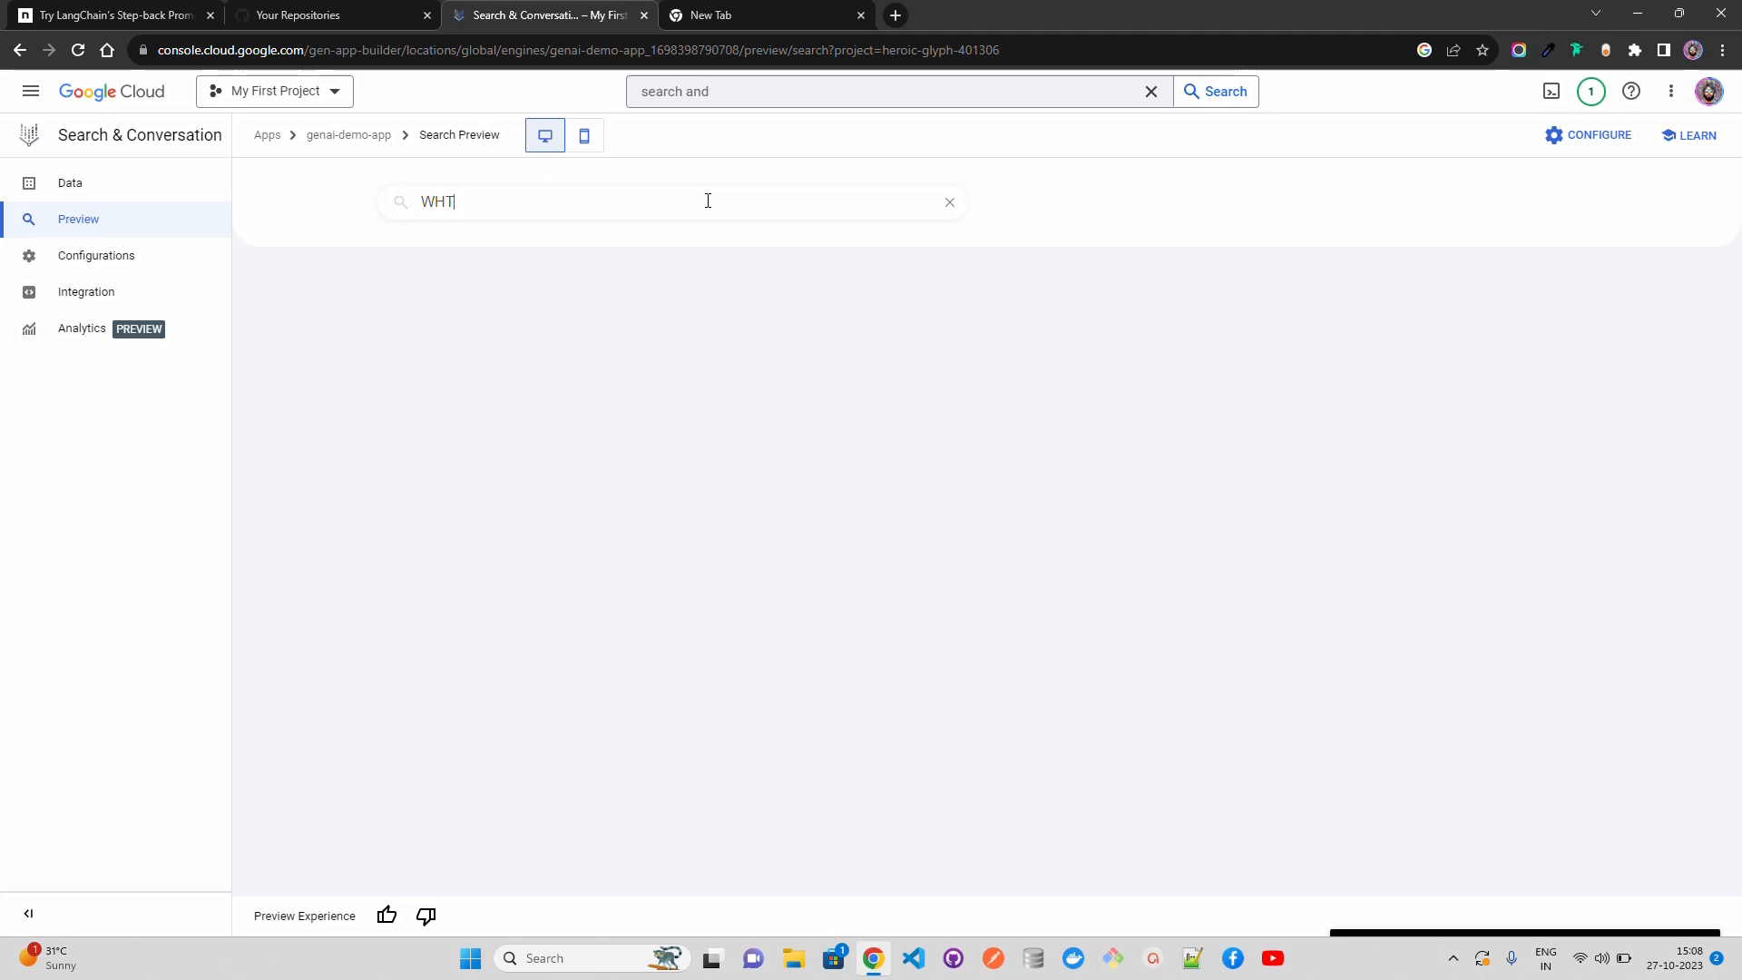
pyautogui.press('BackSpace')
pyautogui.press('BackSpace')
pyautogui.press('BackSpace')
pyautogui.write('hy do we need UN SDG goals')
pyautogui.press('Return')
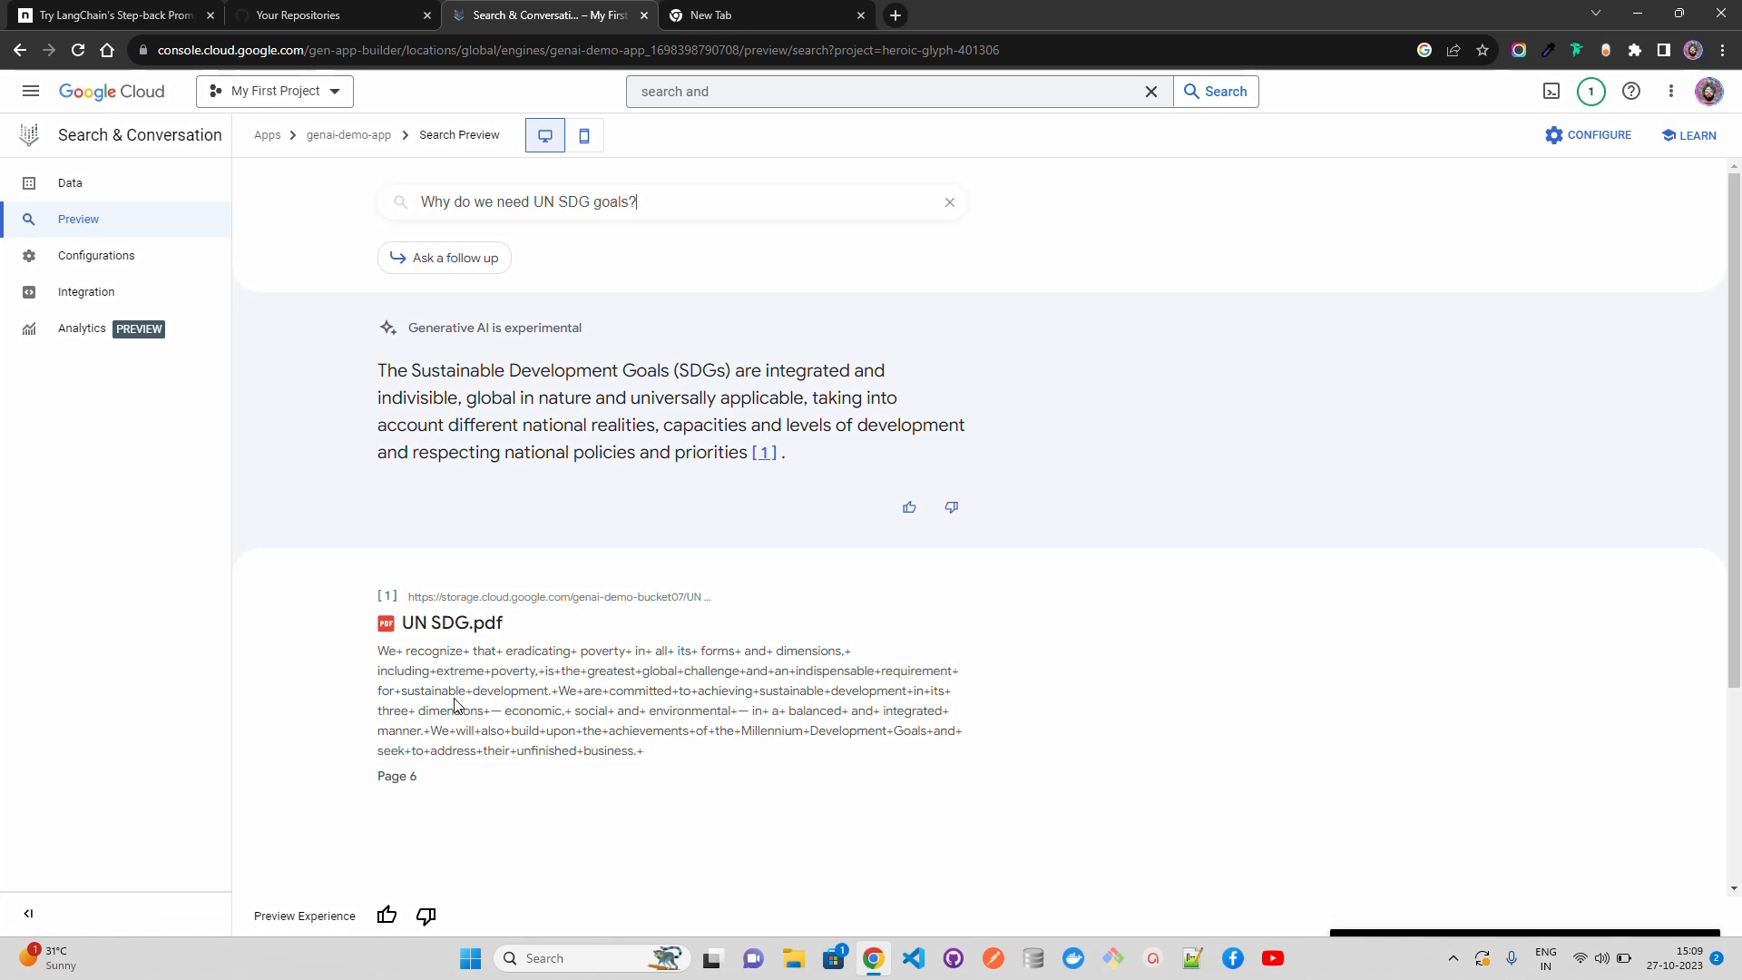
pyautogui.moveTo(430, 785); pyautogui.dragTo(389, 687)
pyautogui.click(614, 742)
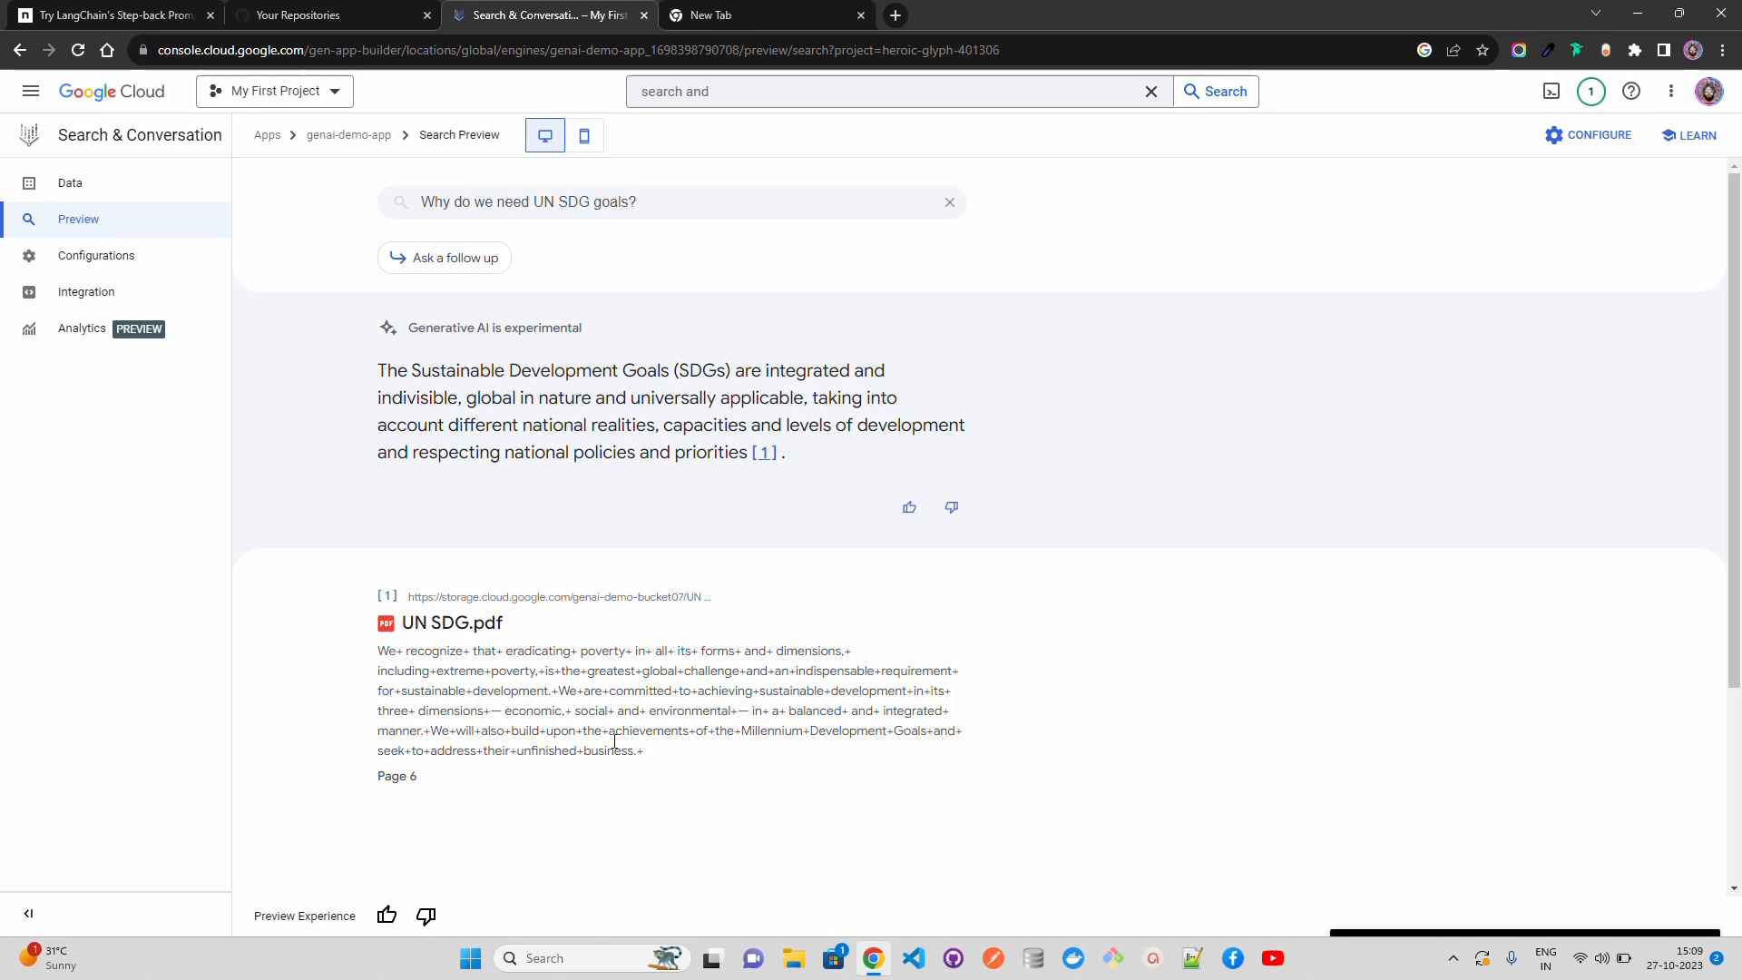
pyautogui.moveTo(649, 762); pyautogui.dragTo(451, 670)
pyautogui.click(750, 635)
# Step: Ask the follow-up "tell me about goal 16." in the search preview and review the answer with its source text
pyautogui.click(461, 265)
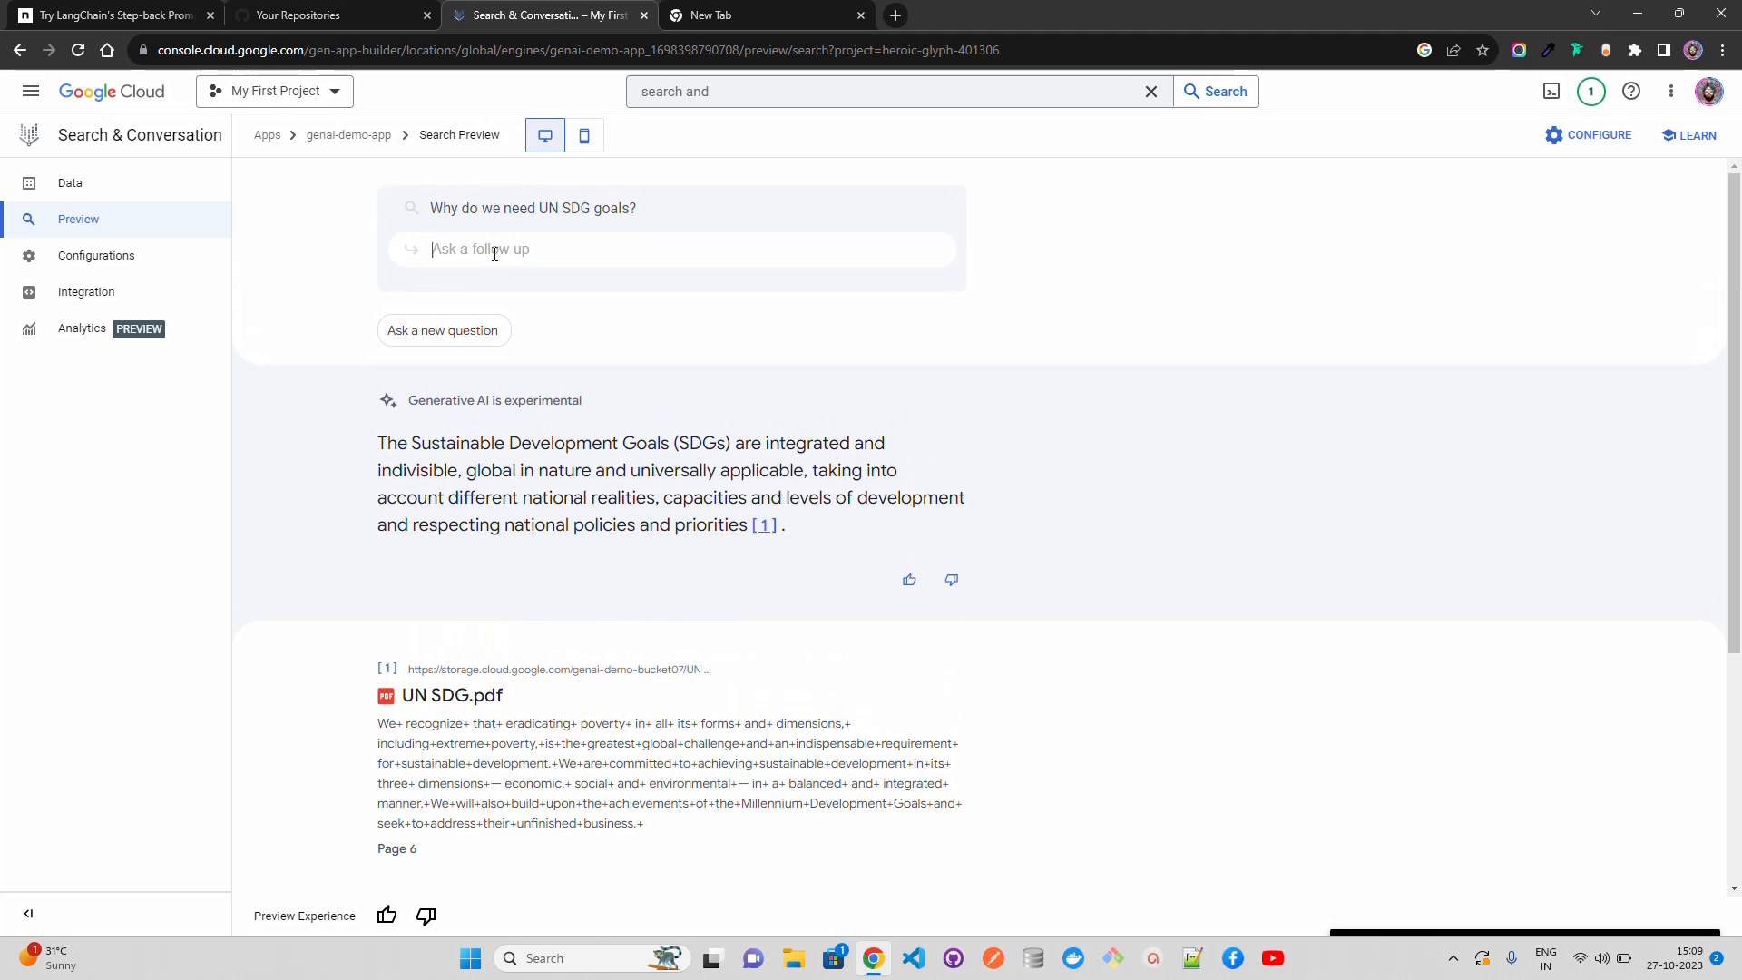
pyautogui.write('tell me about gol')
pyautogui.write('l 16.')
pyautogui.press('Return')
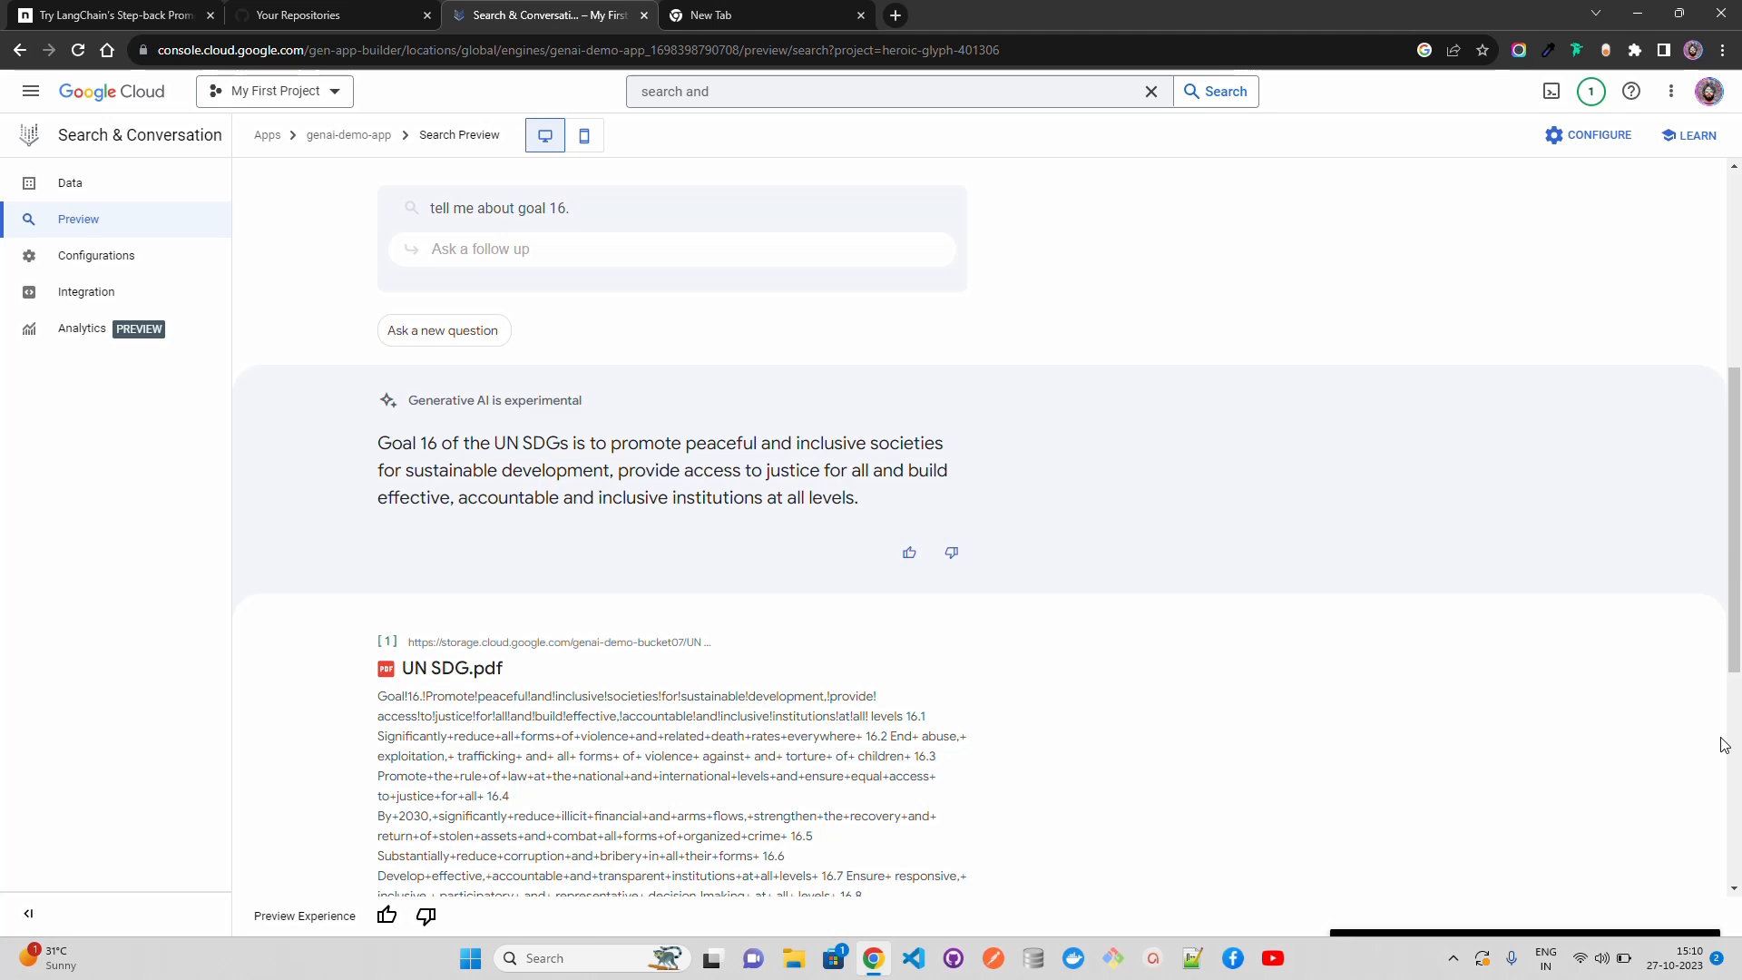
pyautogui.scroll(-5, 1043, 670)
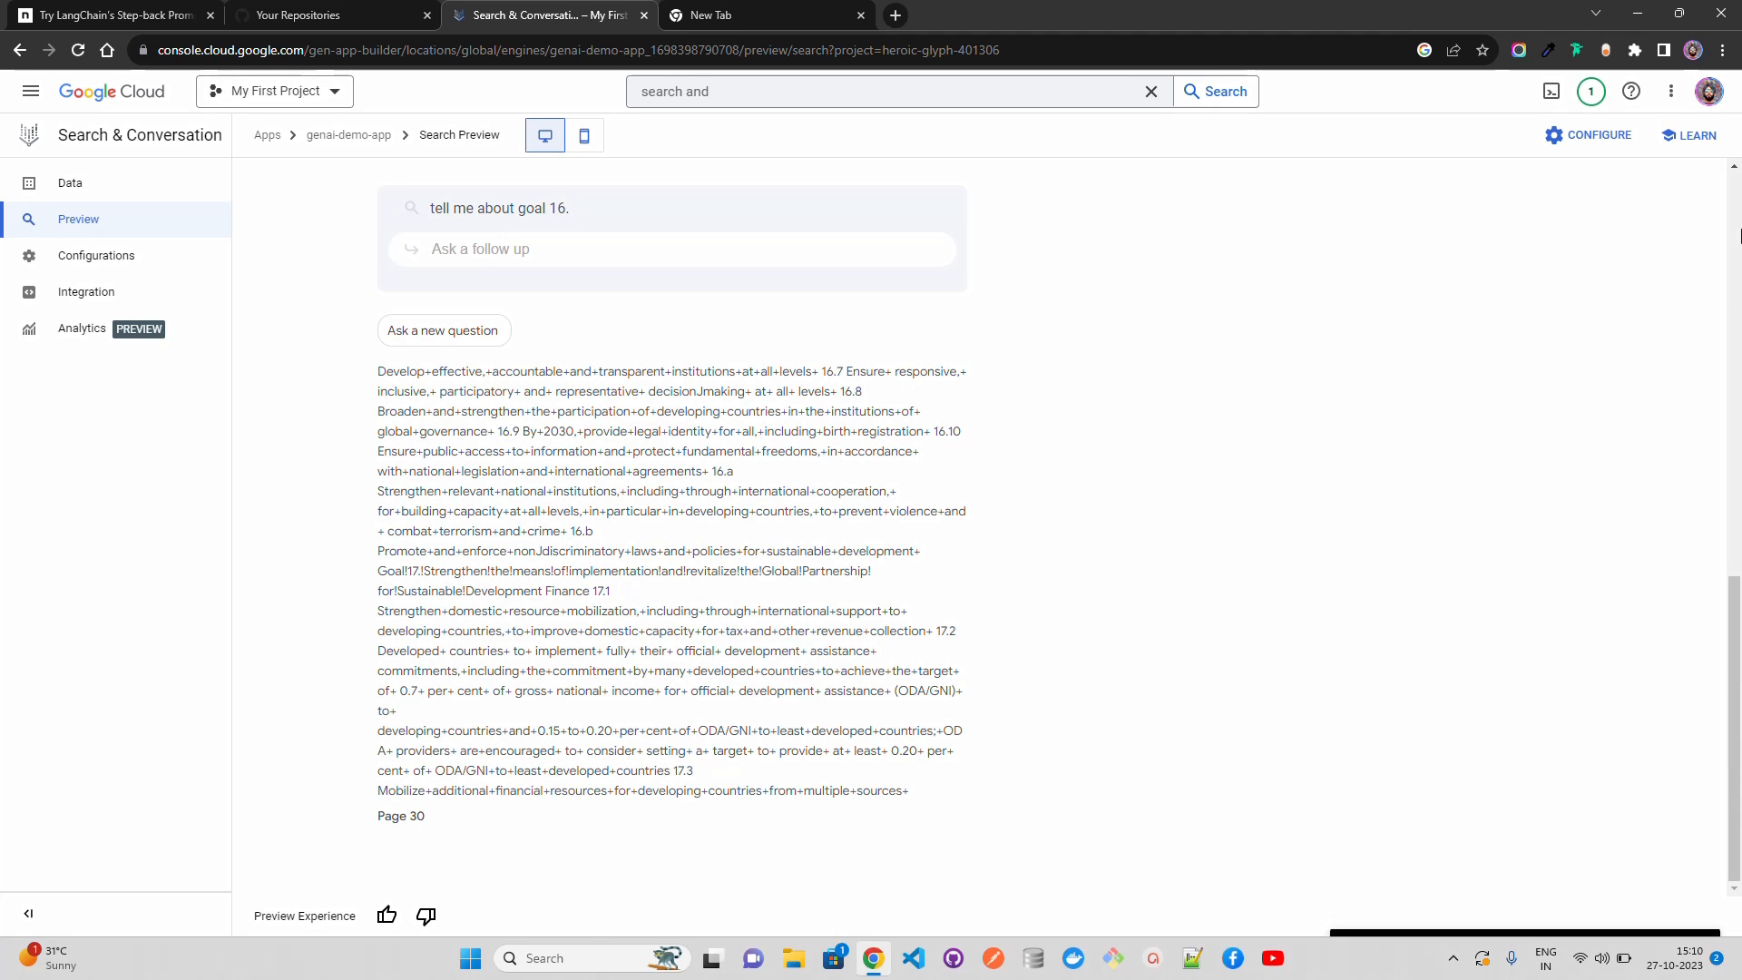
pyautogui.scroll(10, 1359, 354)
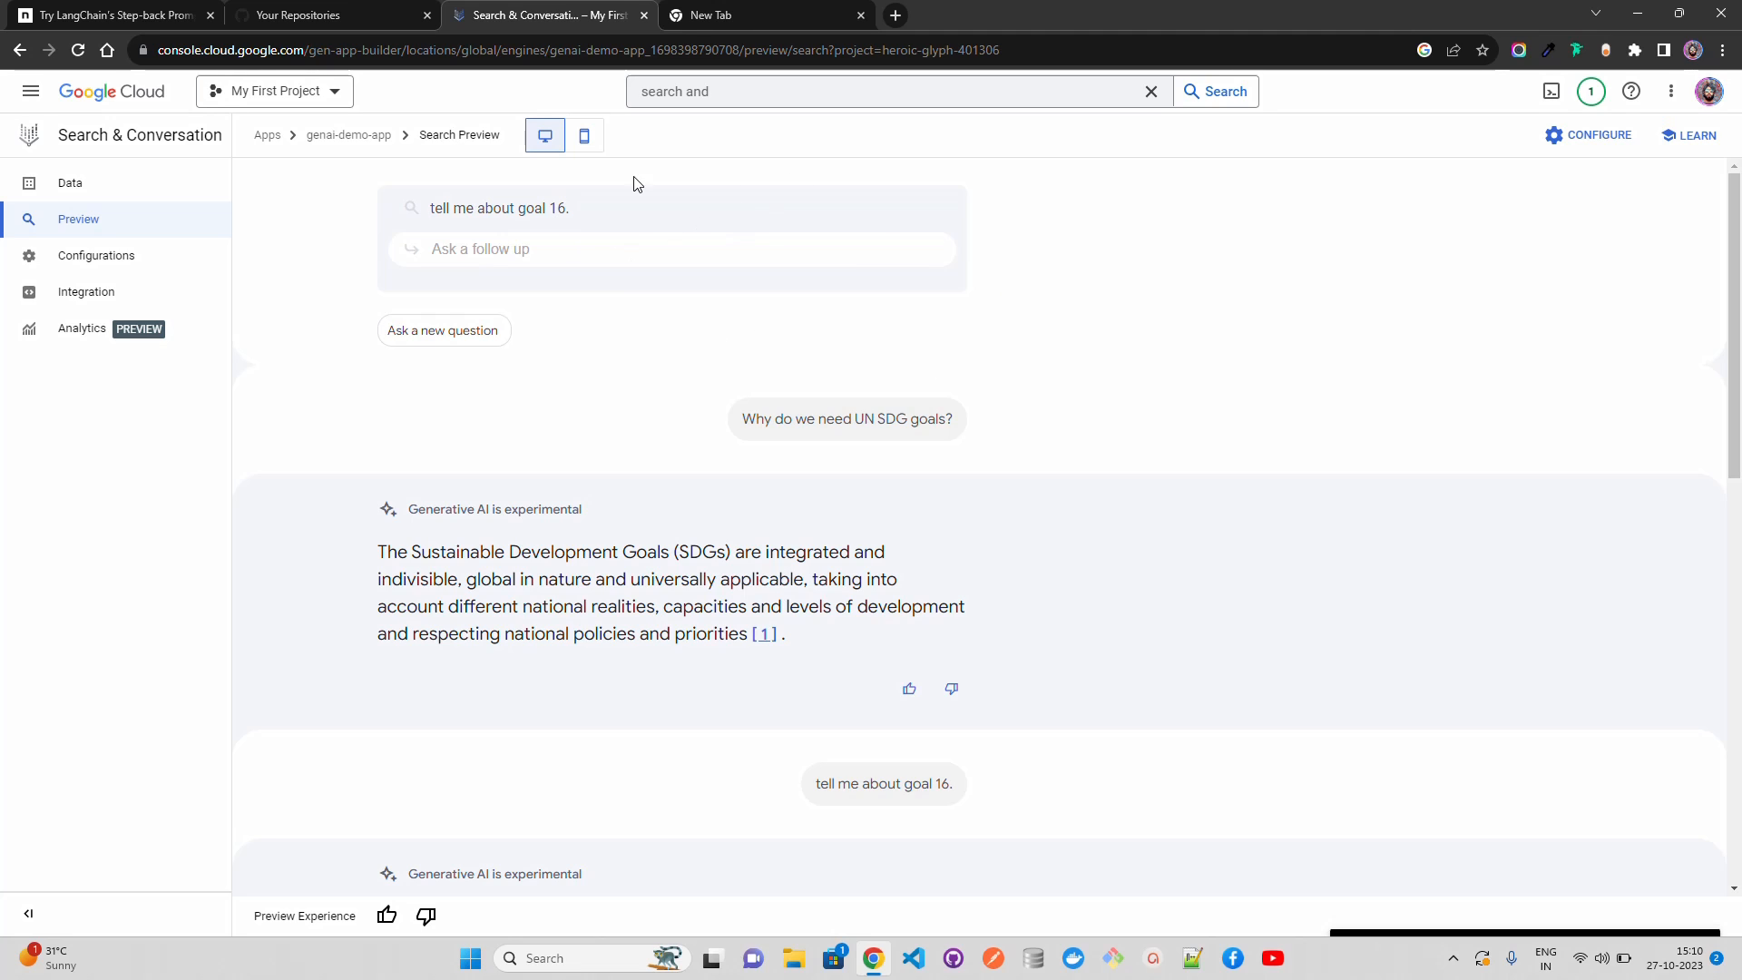
# Step: Review the search conversation in the mobile preview layout and return to the desktop layout
pyautogui.click(585, 141)
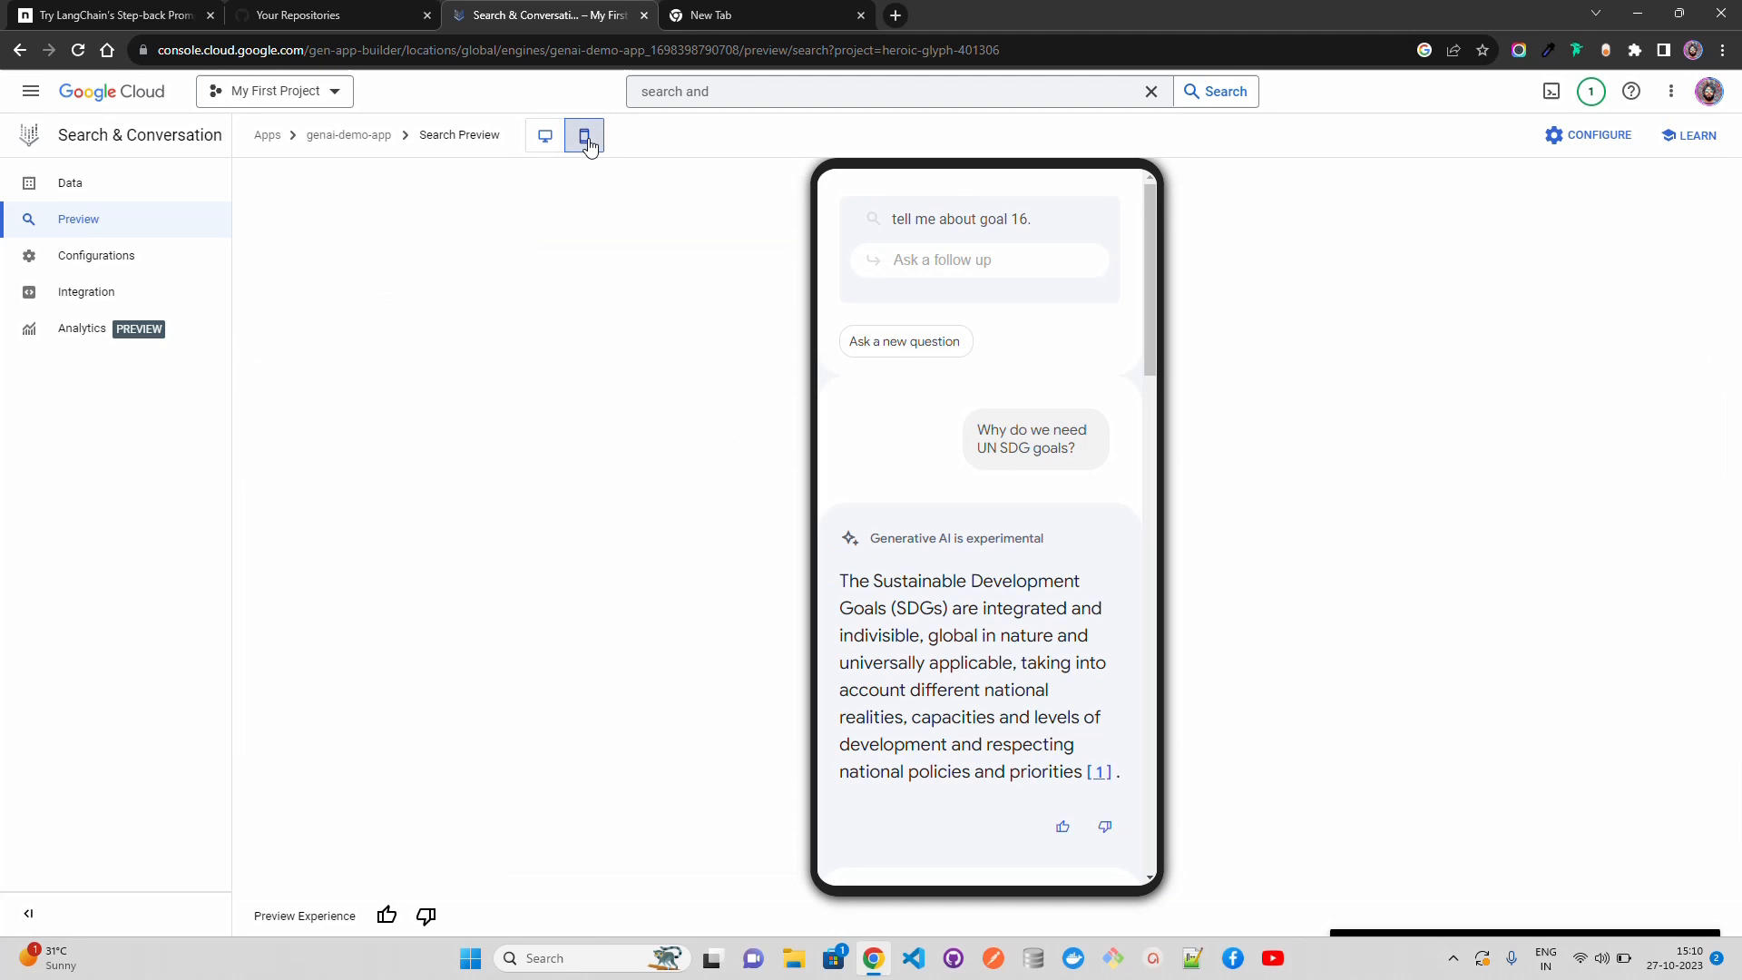
pyautogui.scroll(-5, 1148, 446)
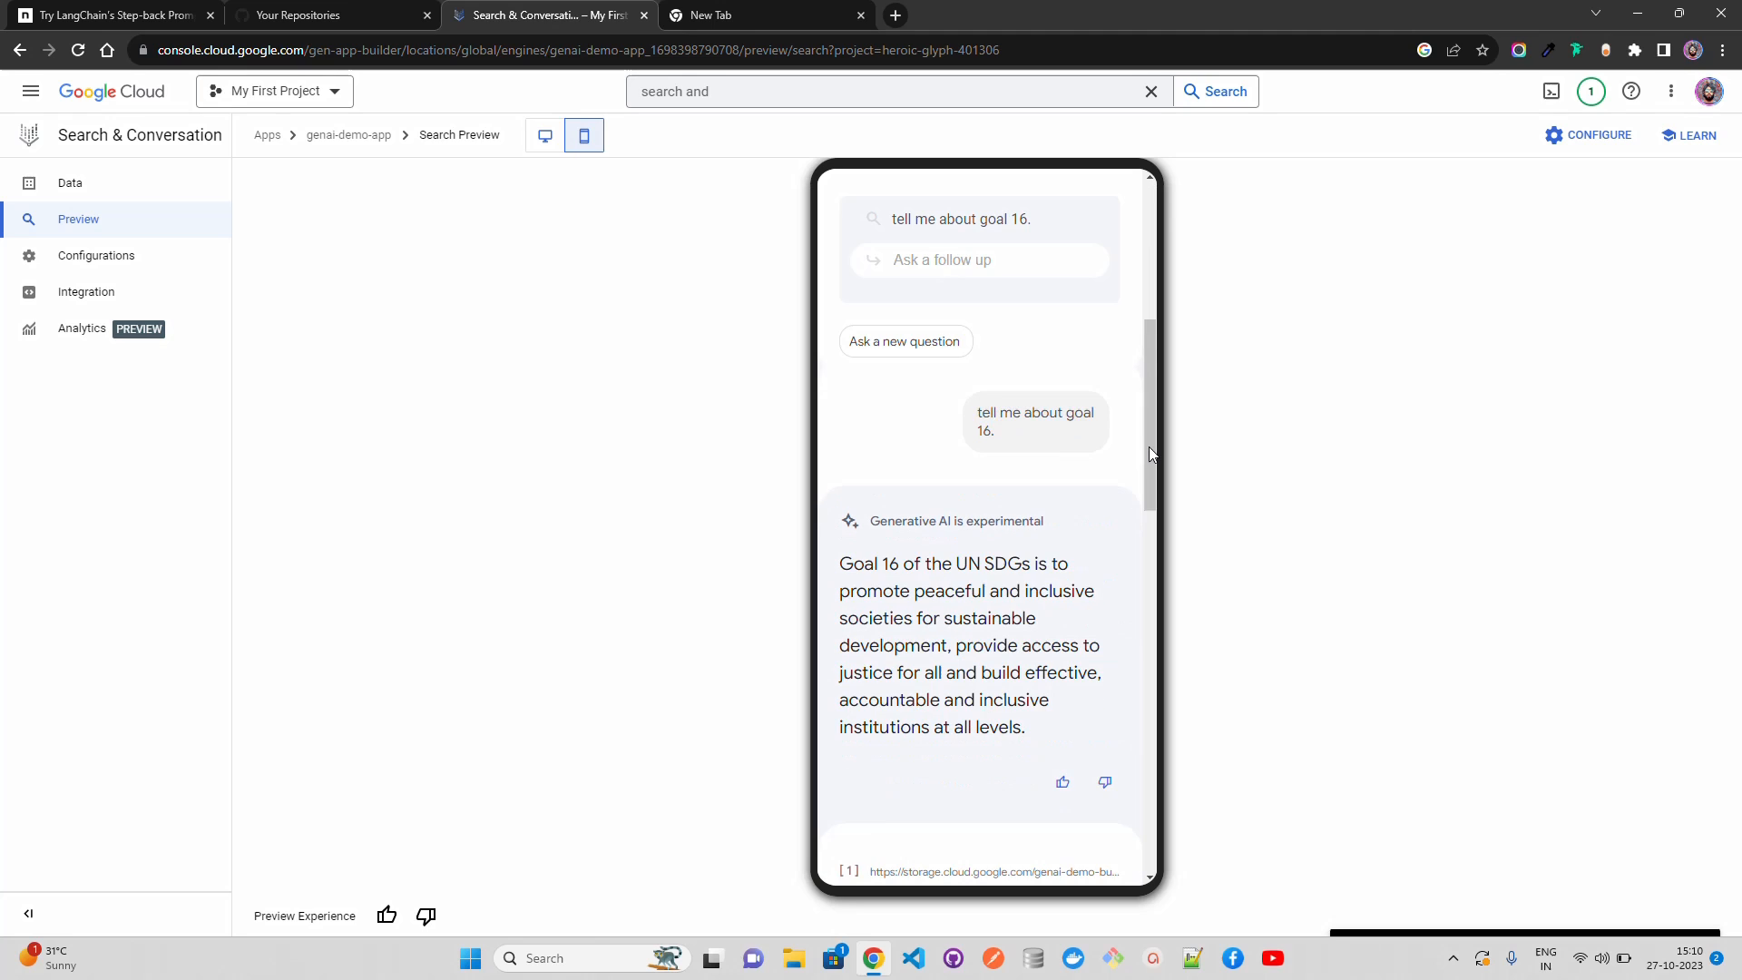
pyautogui.scroll(-8, 1151, 559)
pyautogui.moveTo(1152, 559); pyautogui.dragTo(1152, 244)
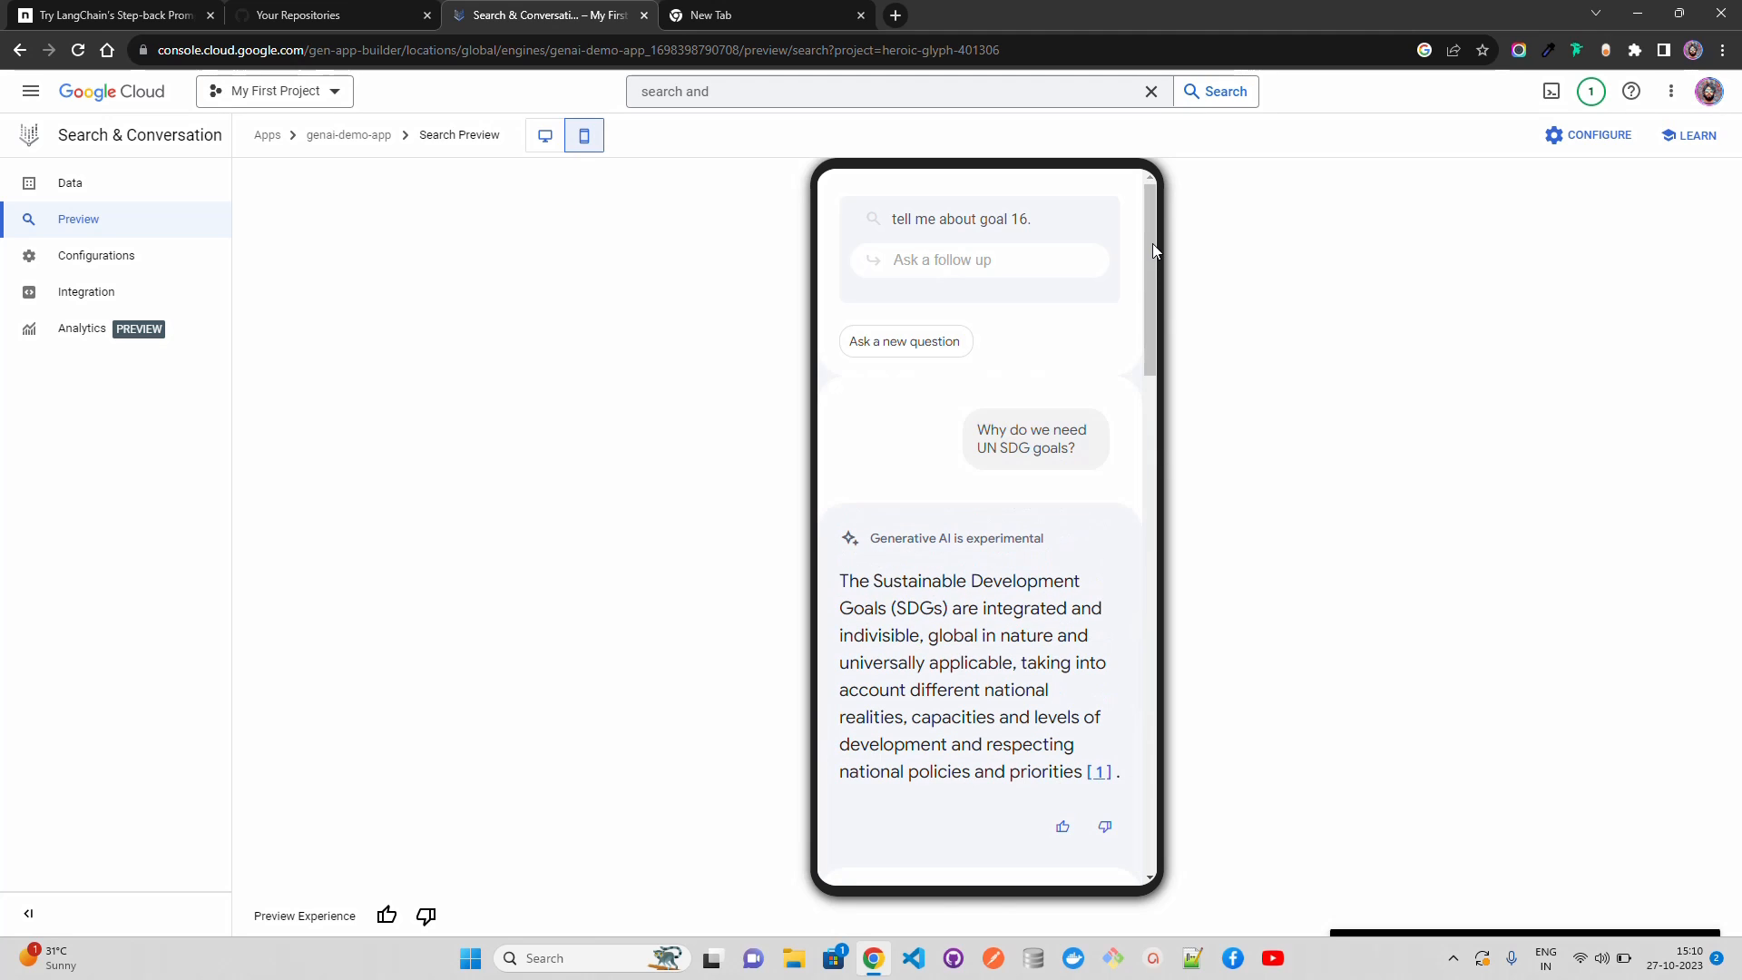
pyautogui.click(547, 138)
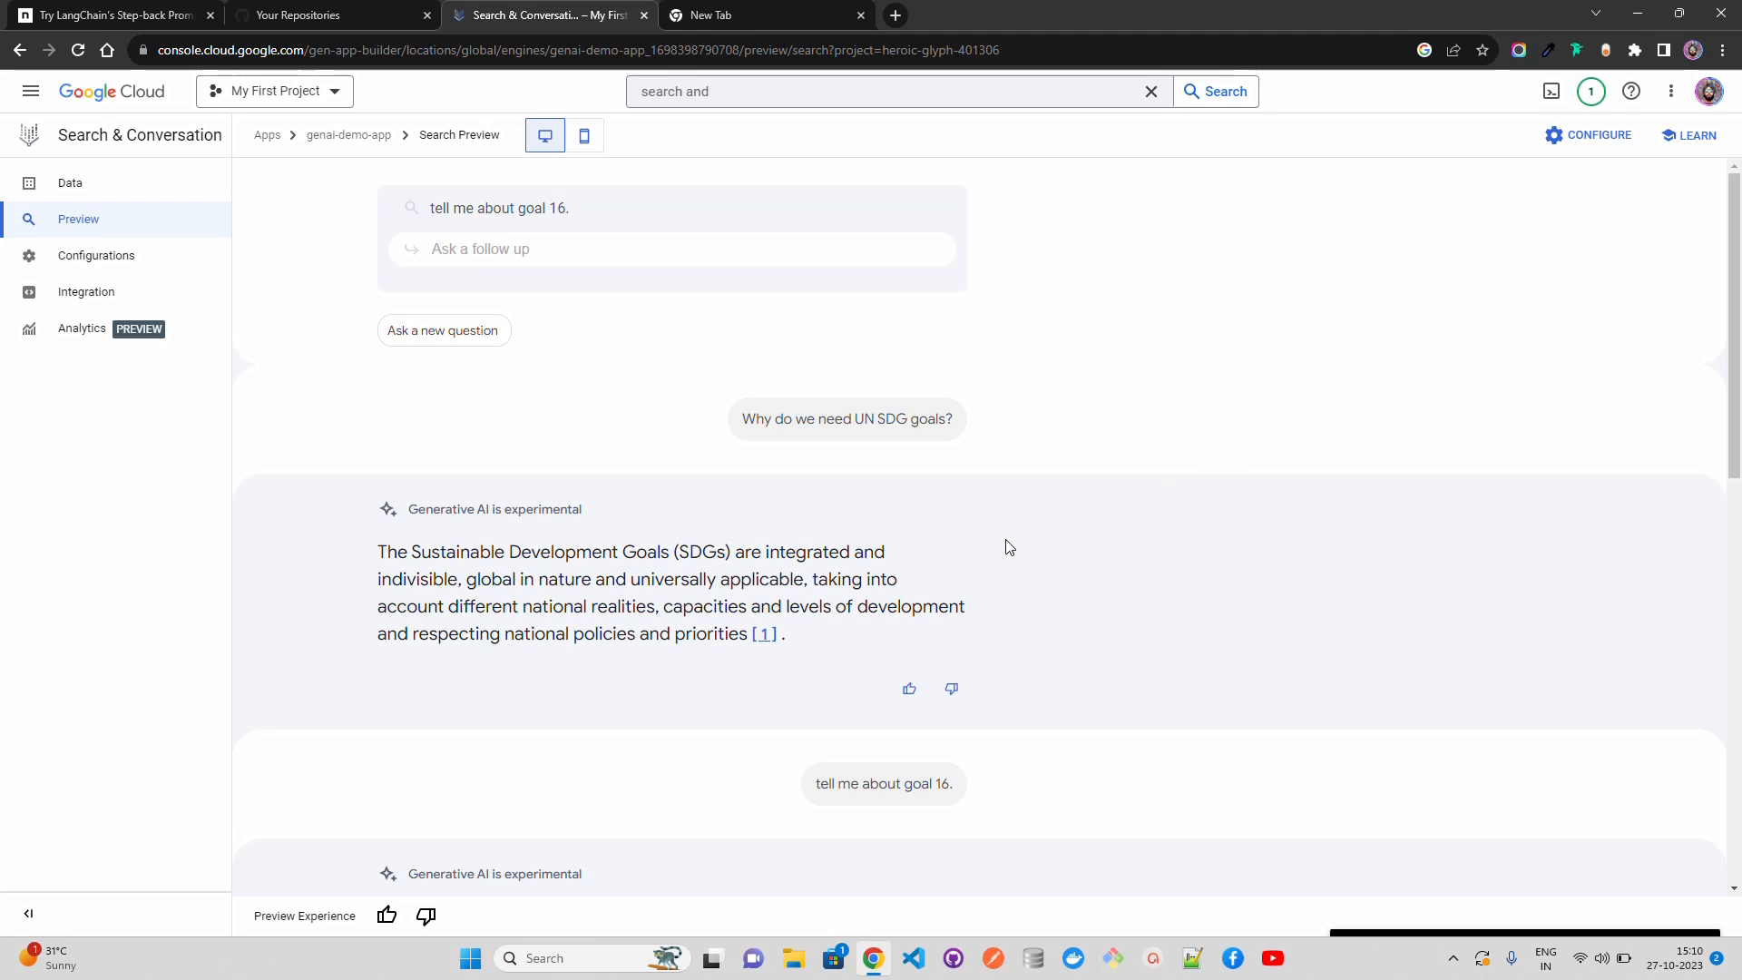
# Step: Examine the app's widget configuration including the search type choices, plus its advanced and autocomplete settings
pyautogui.click(152, 265)
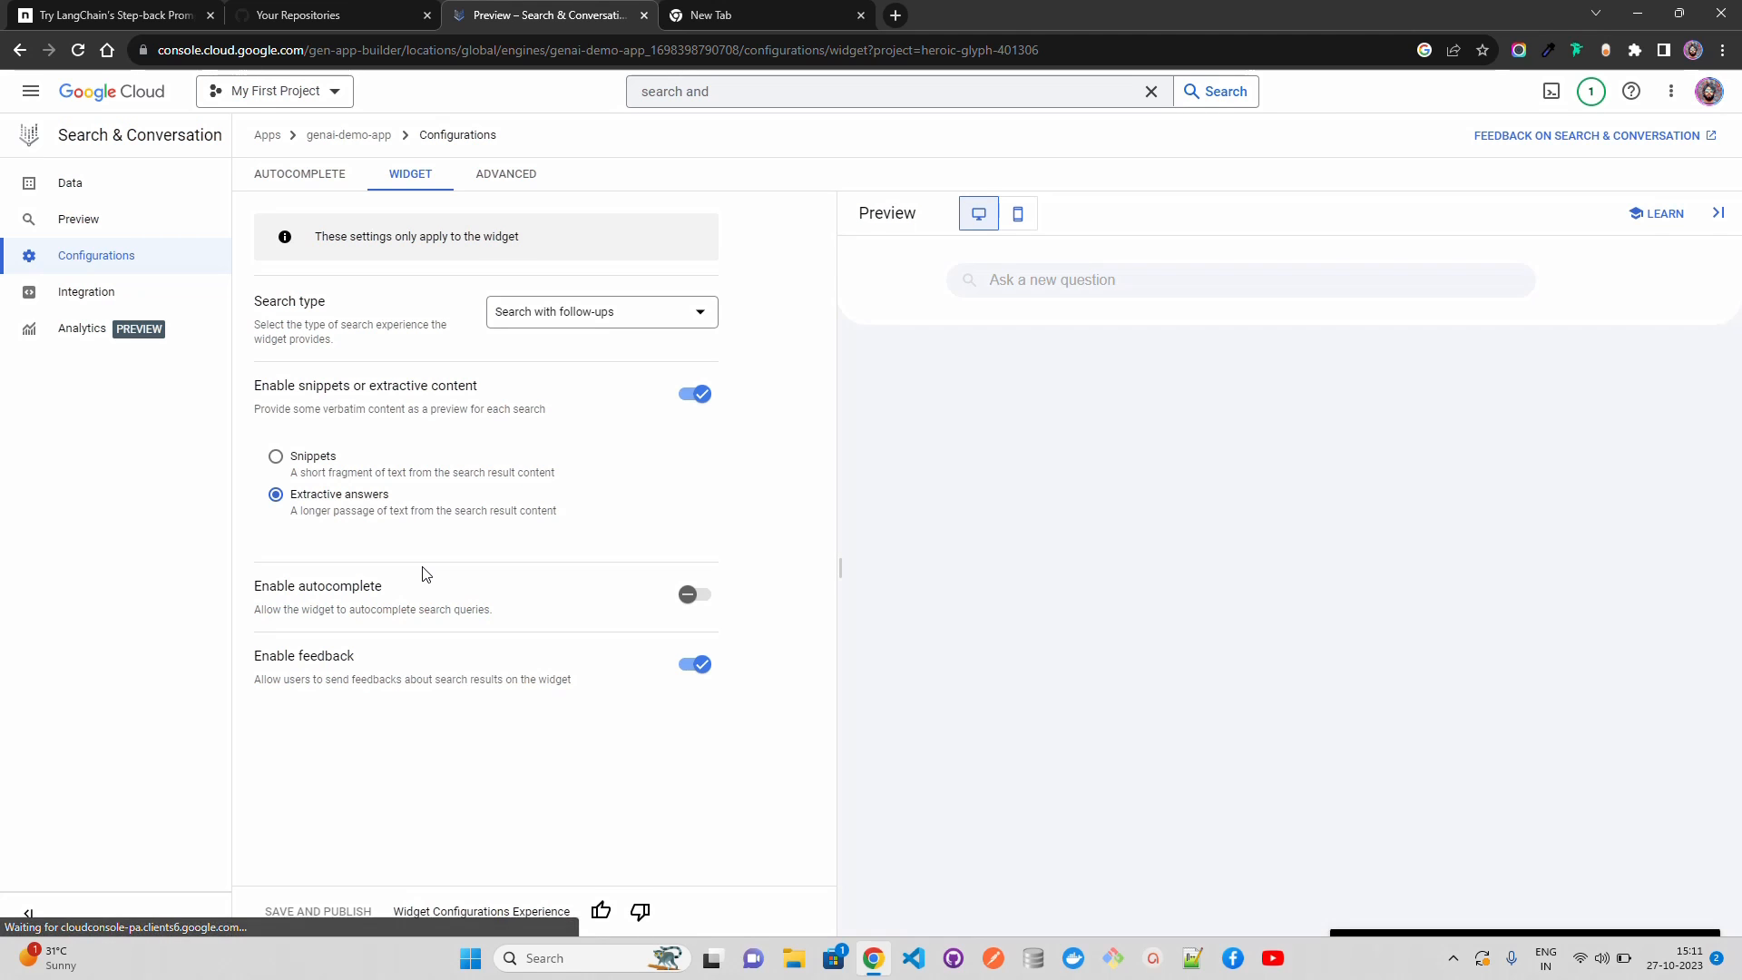
pyautogui.click(685, 319)
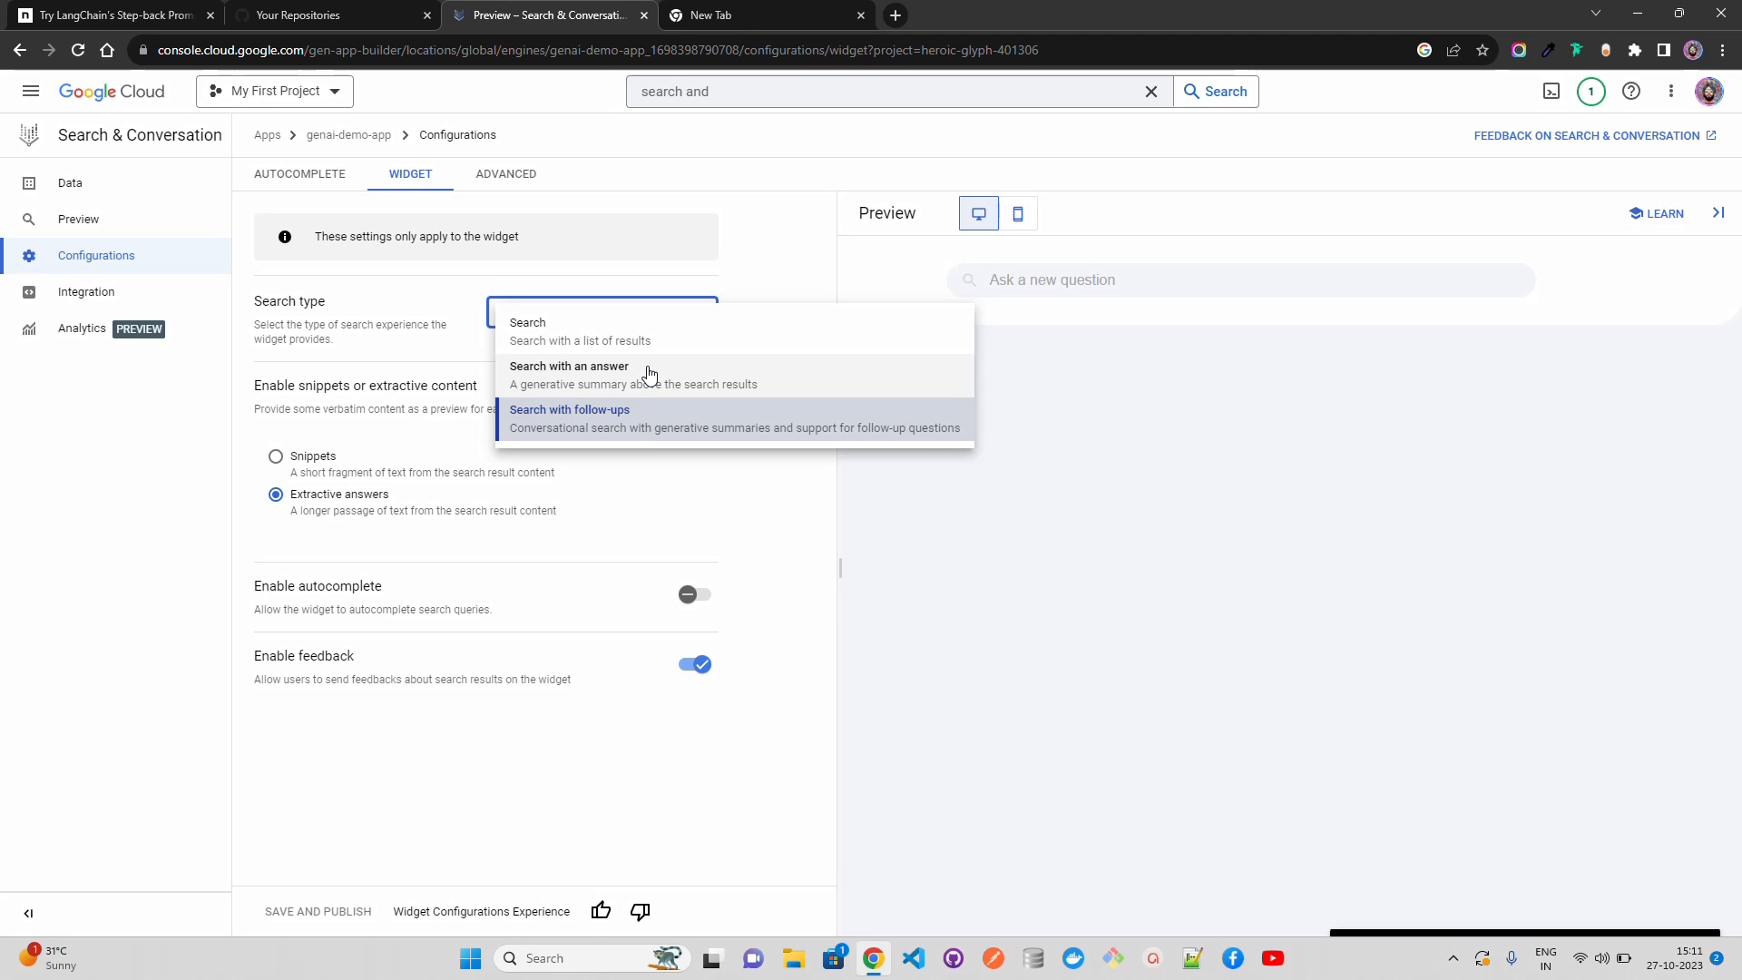
pyautogui.click(797, 508)
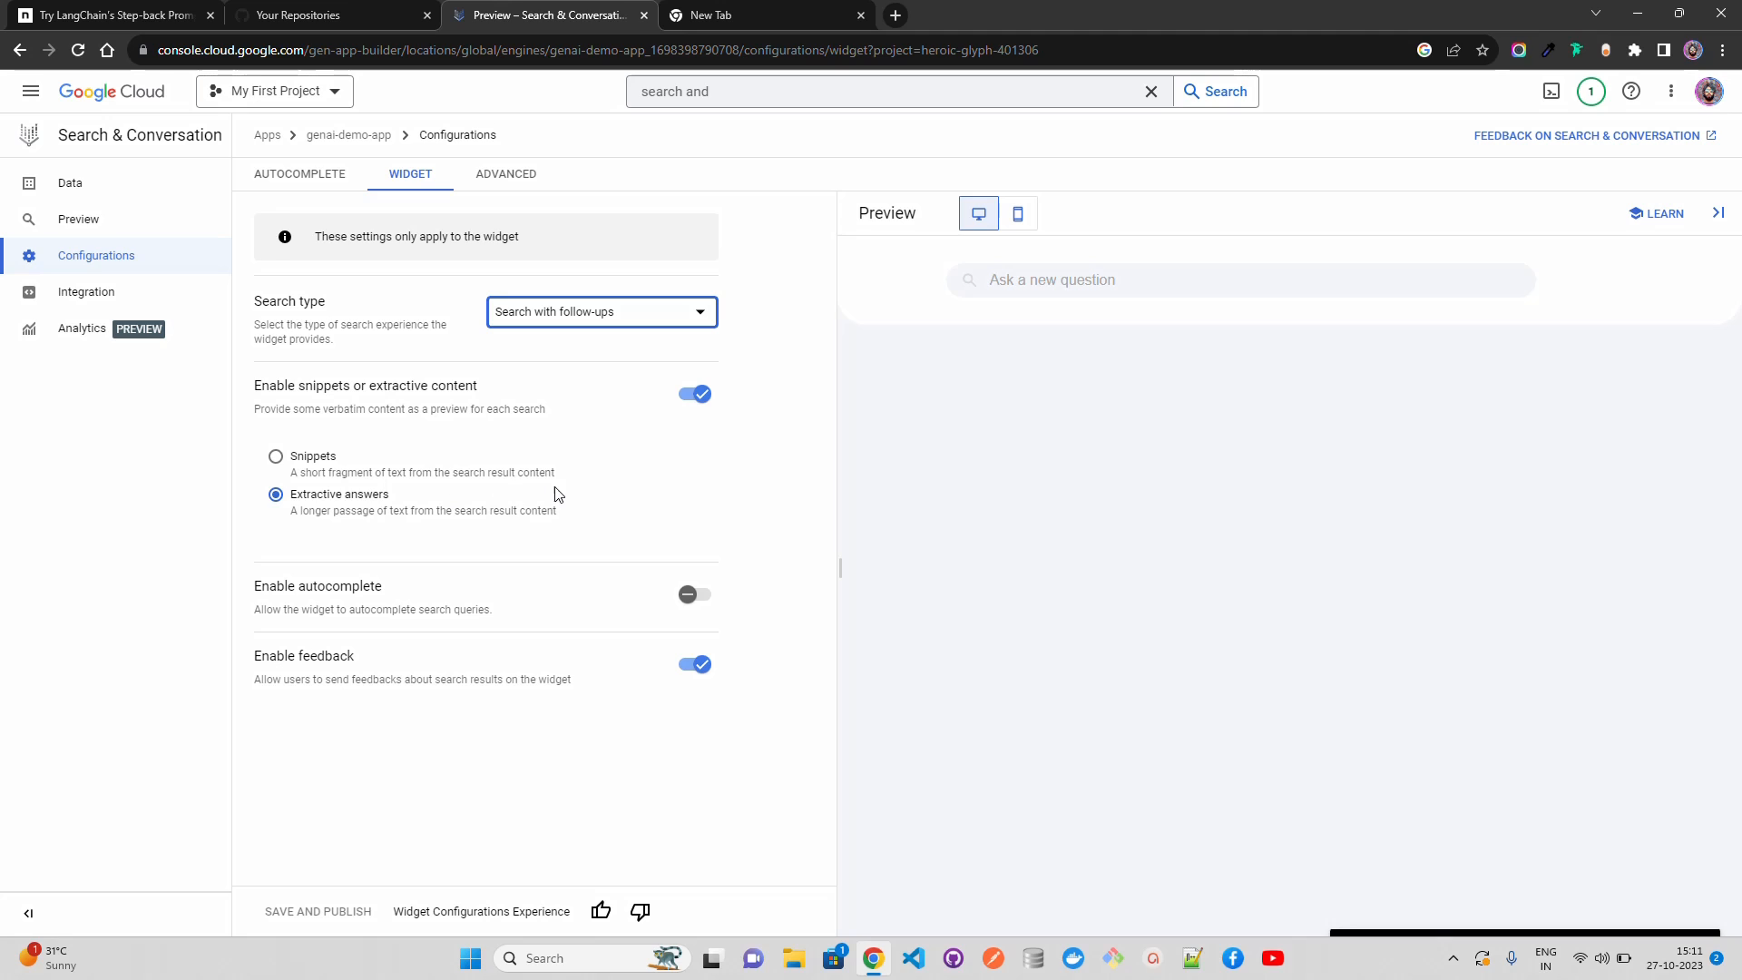
pyautogui.click(677, 486)
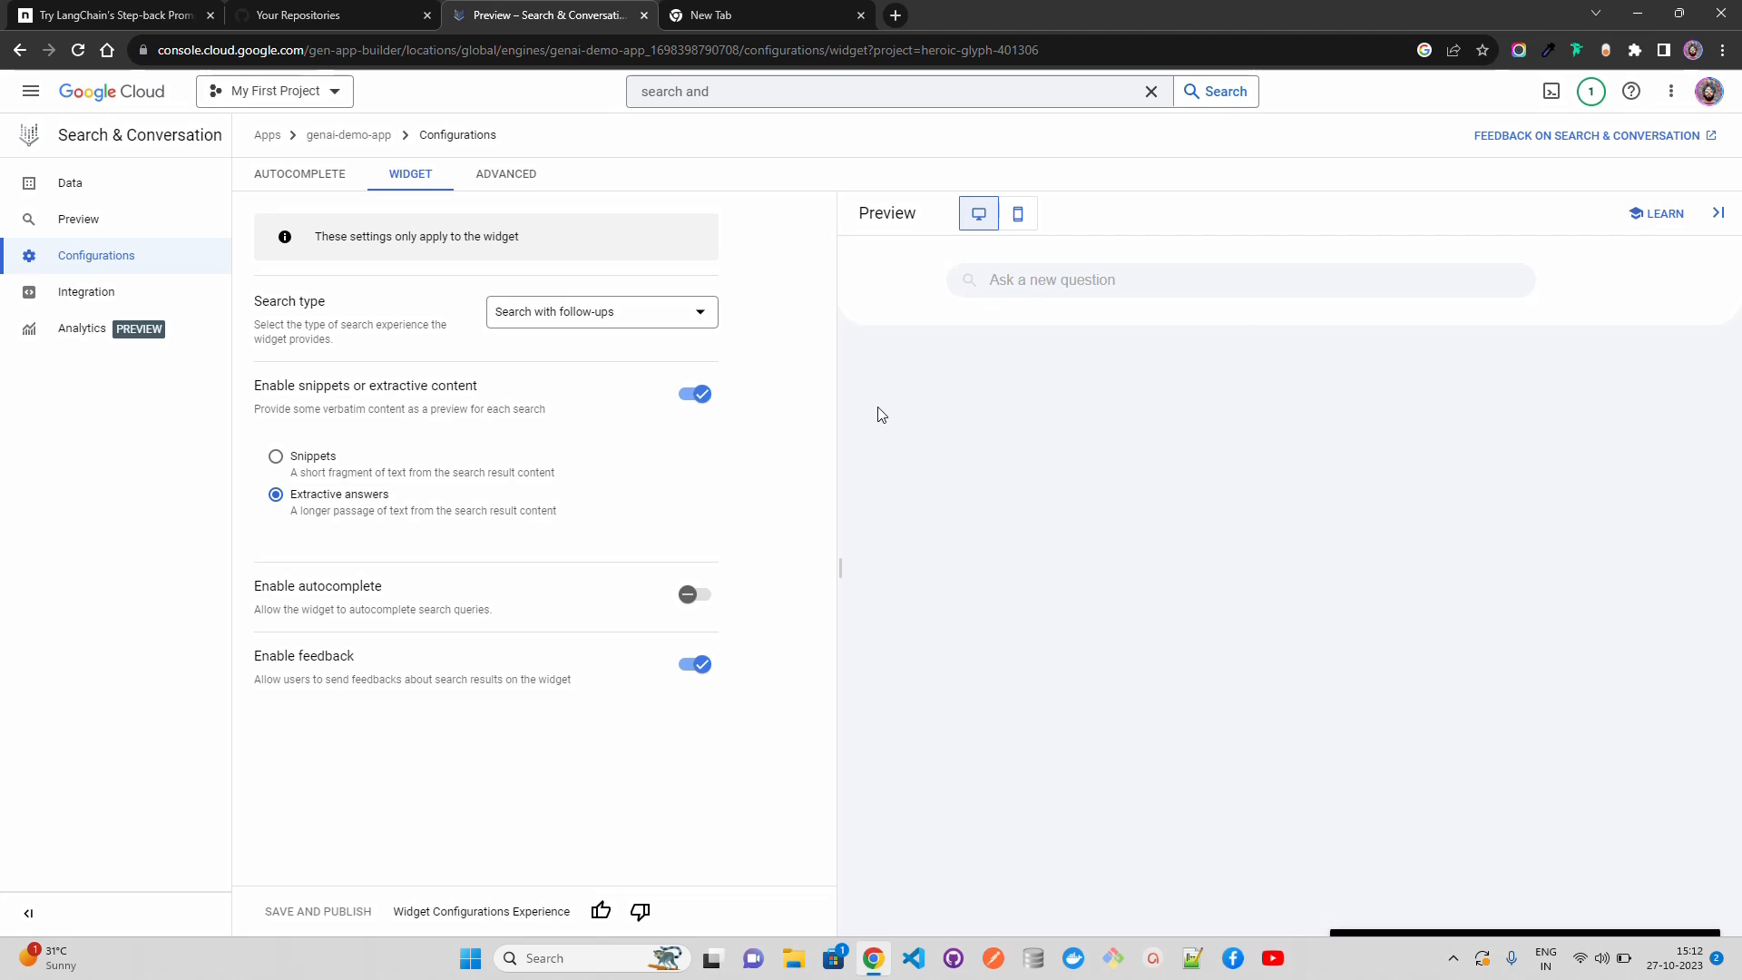
pyautogui.click(495, 181)
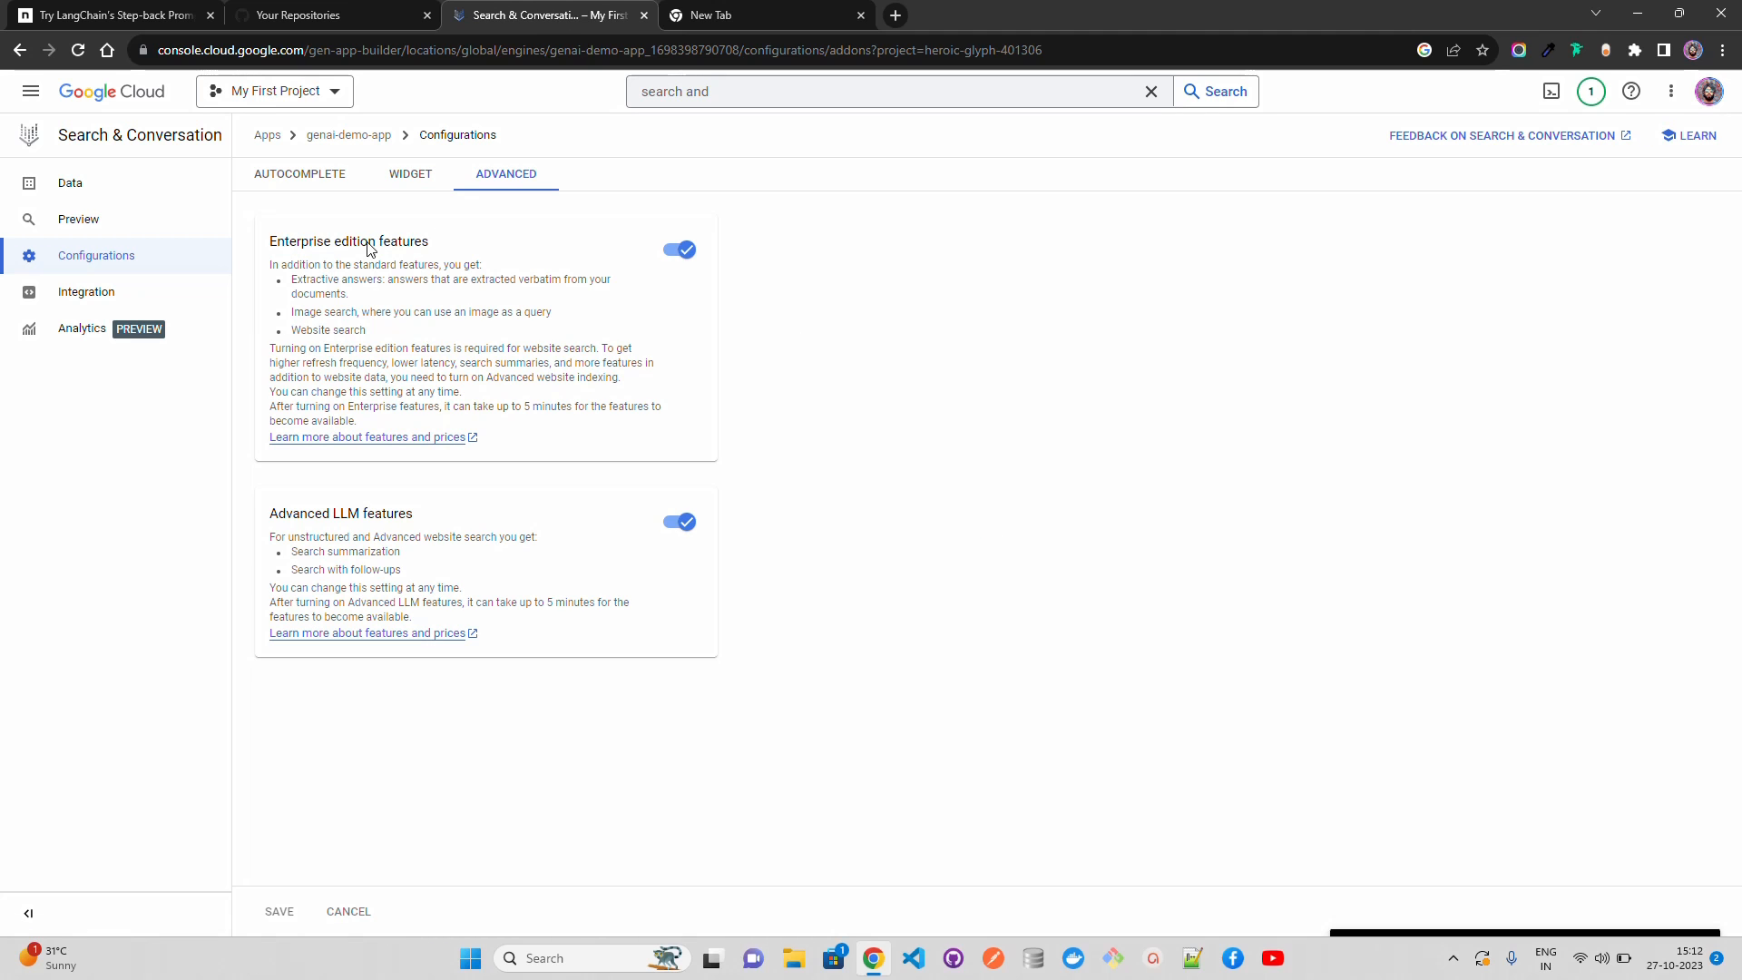
pyautogui.click(333, 180)
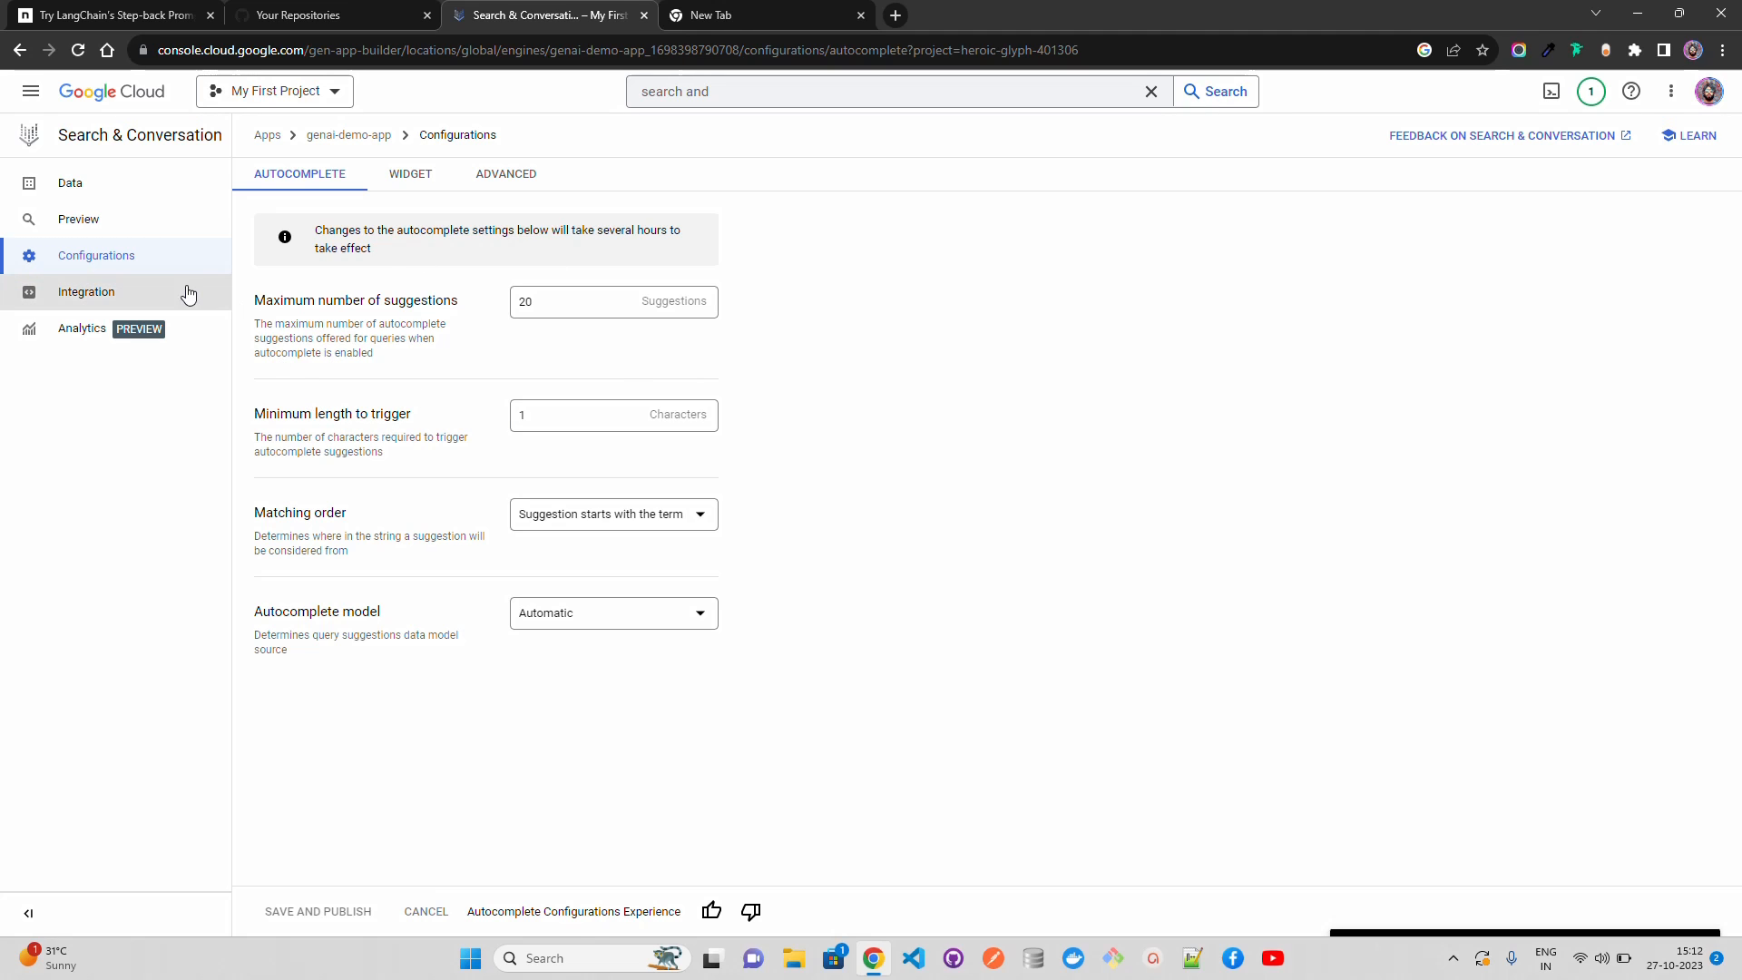
# Step: Try the Public Access authorization type in the app's widget integration settings, then discard the change and open the API integration
pyautogui.click(116, 292)
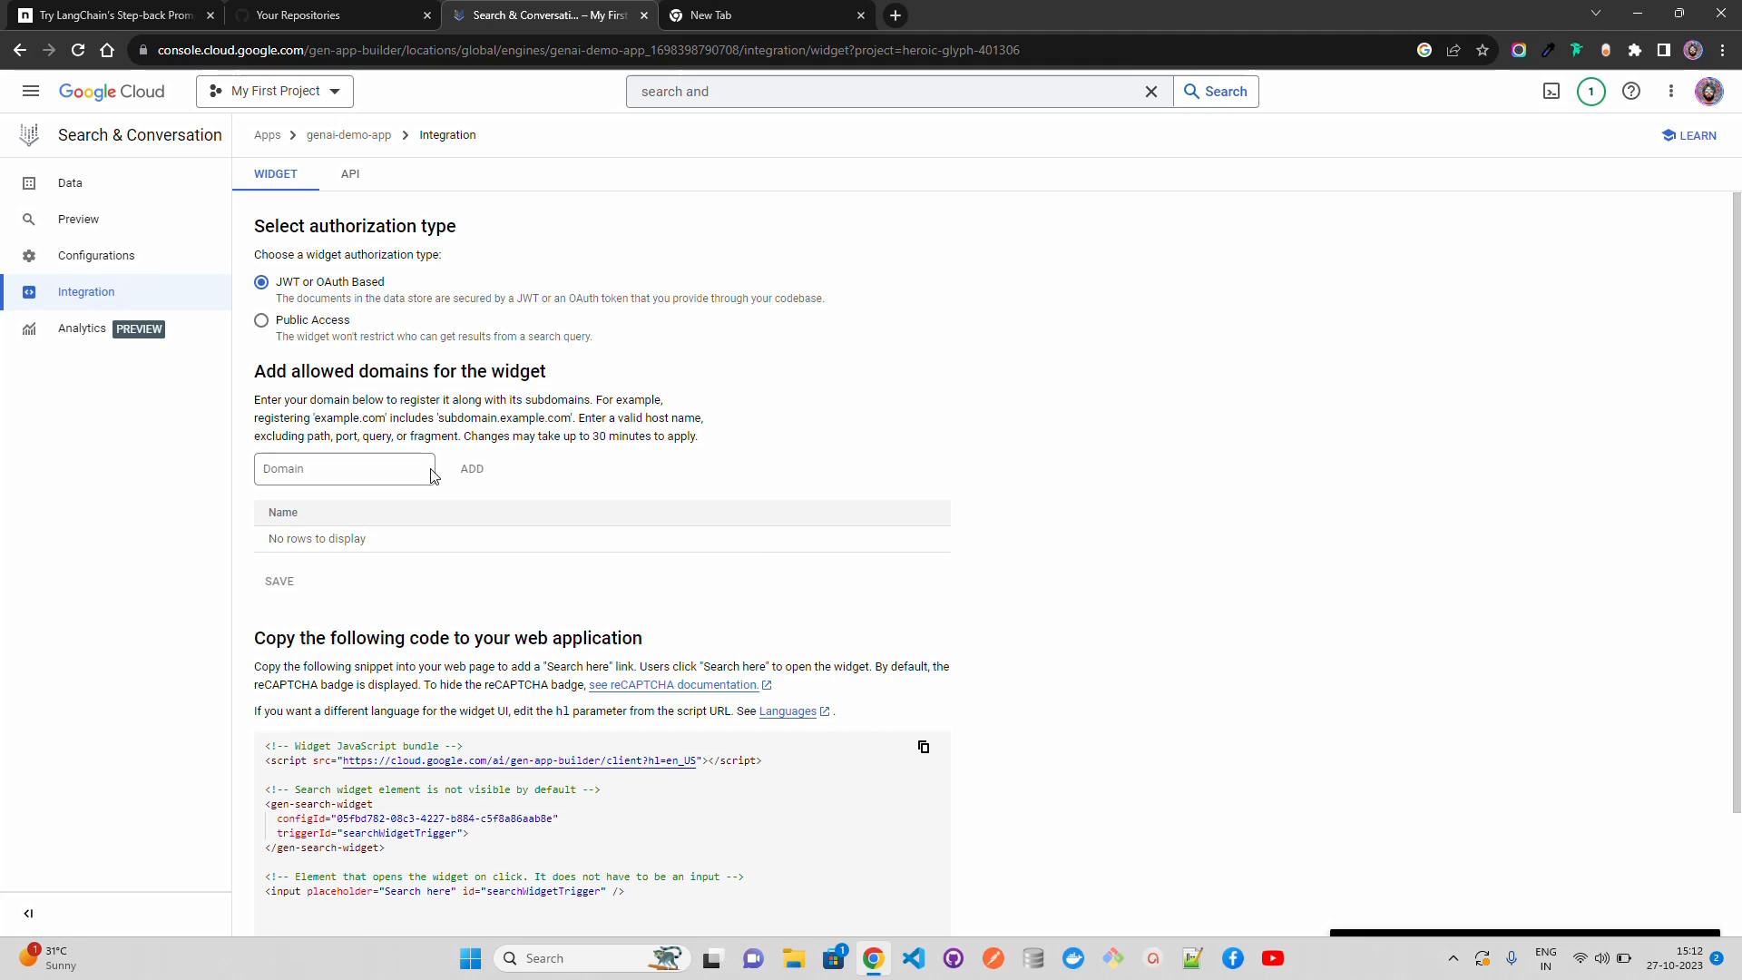
pyautogui.click(313, 322)
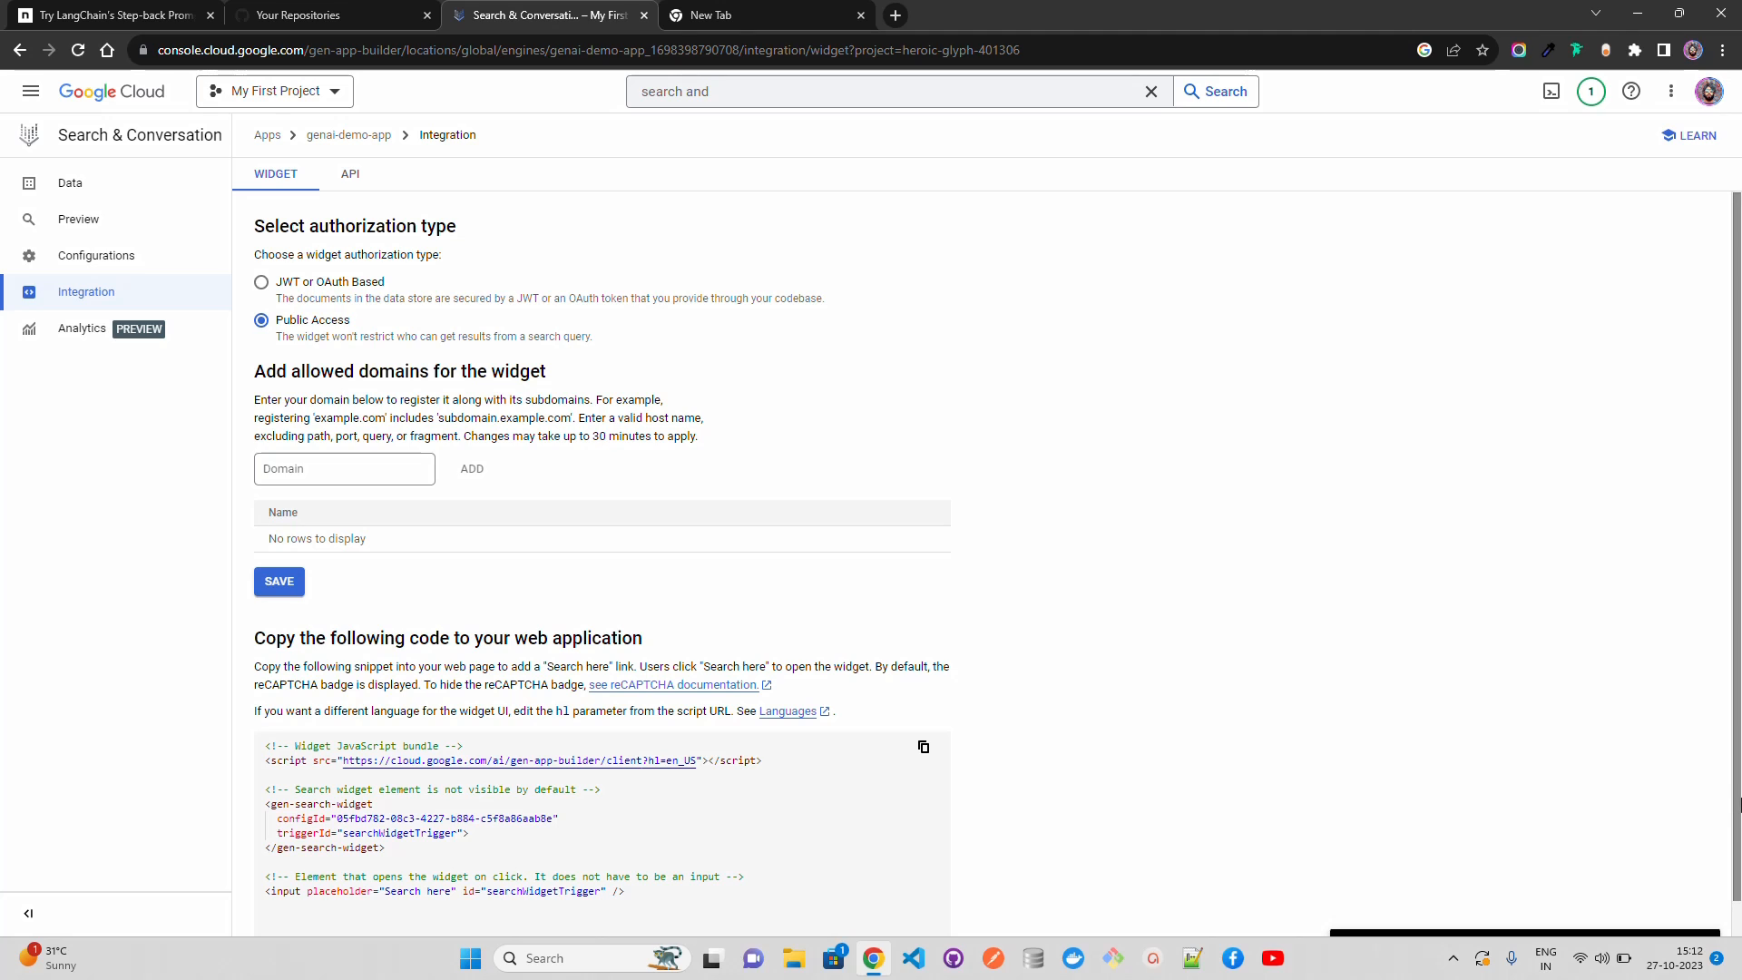
pyautogui.moveTo(1738, 812)
pyautogui.mouseDown()
pyautogui.moveTo(1735, 866)
pyautogui.moveTo(1737, 804)
pyautogui.mouseUp()
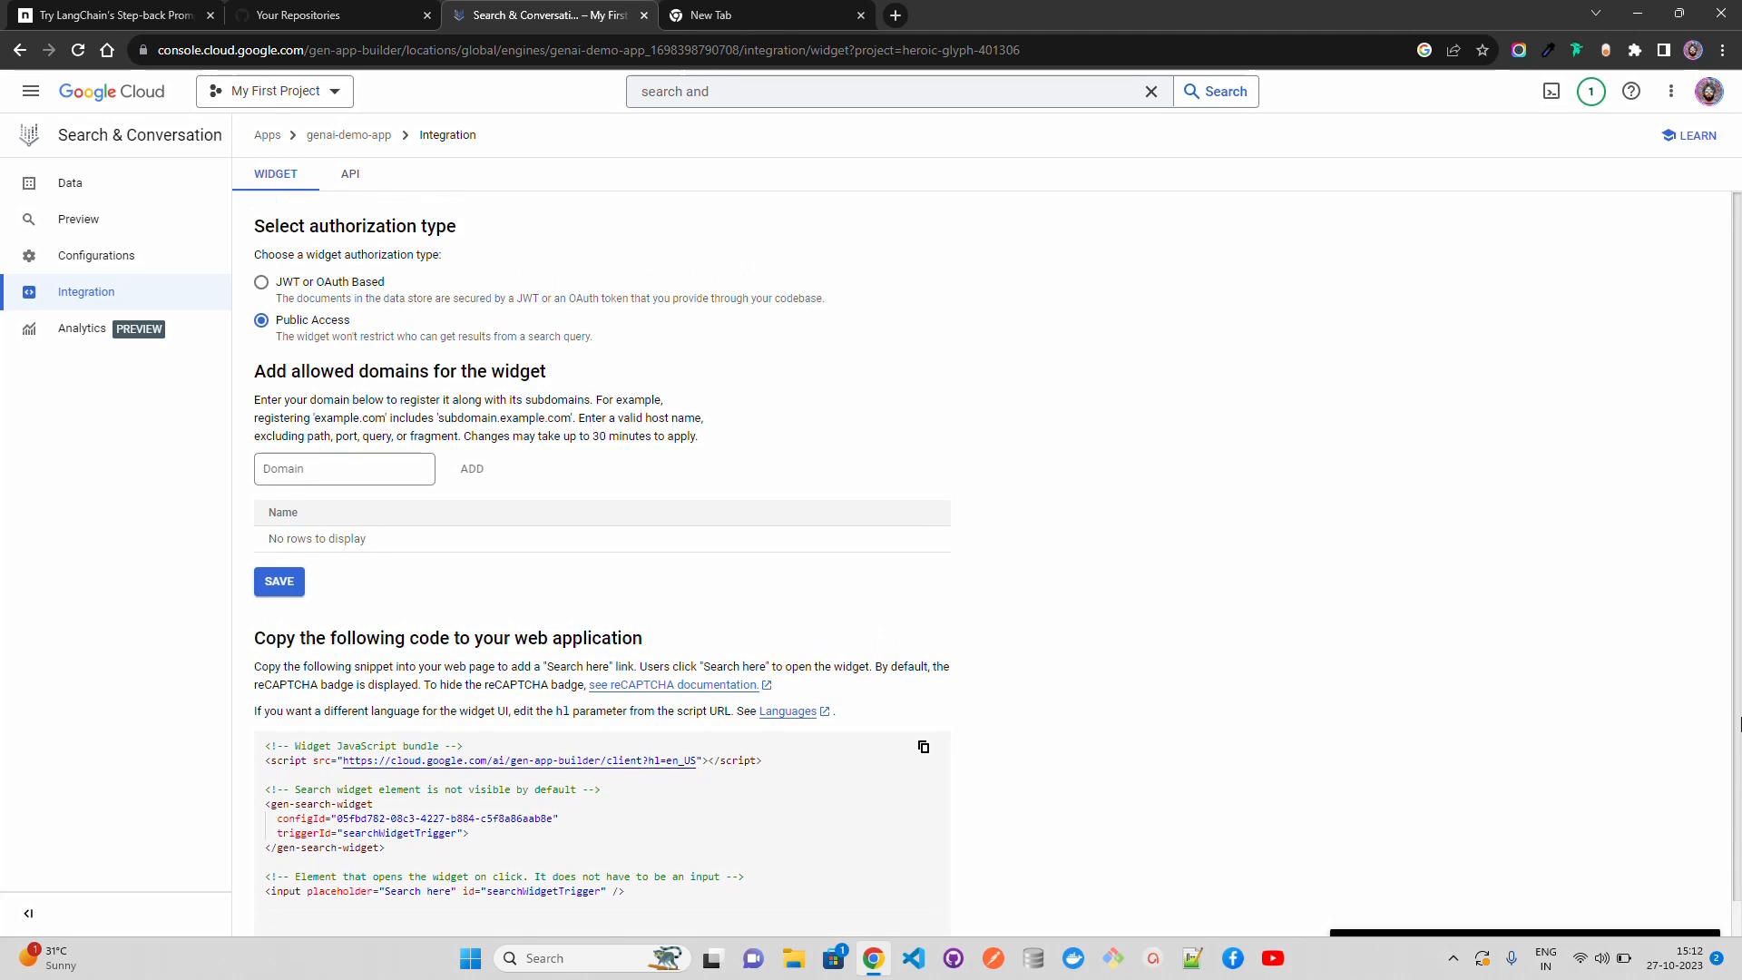
pyautogui.click(352, 177)
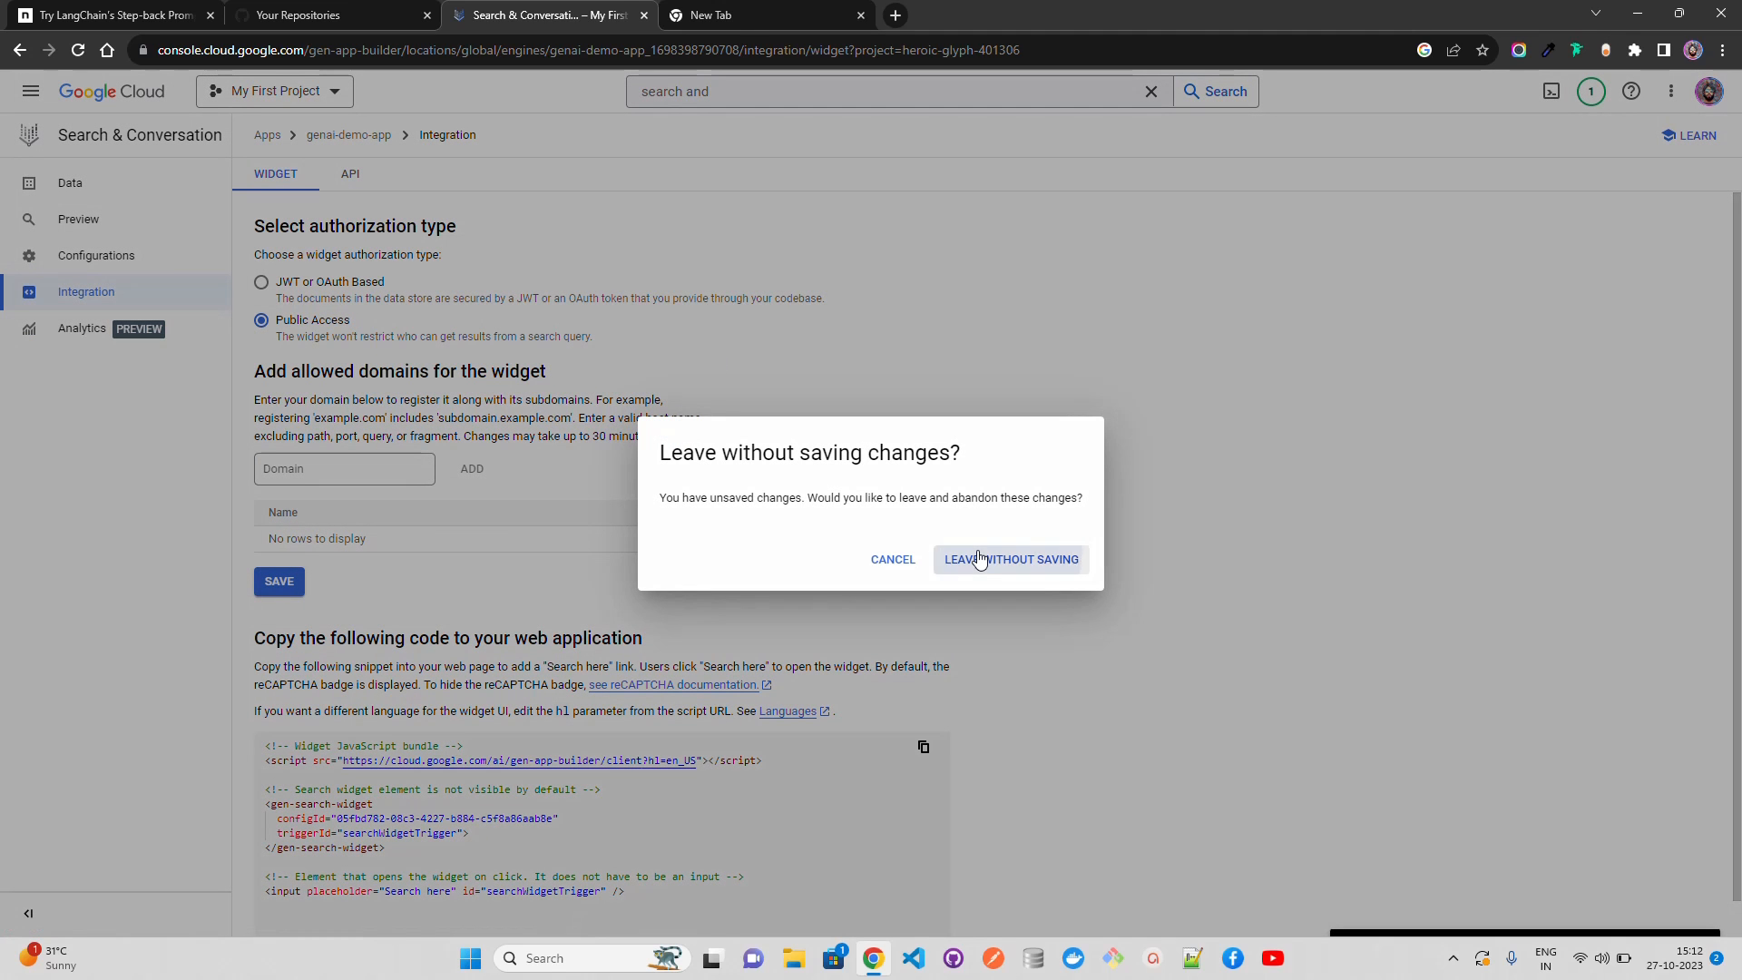
pyautogui.click(979, 559)
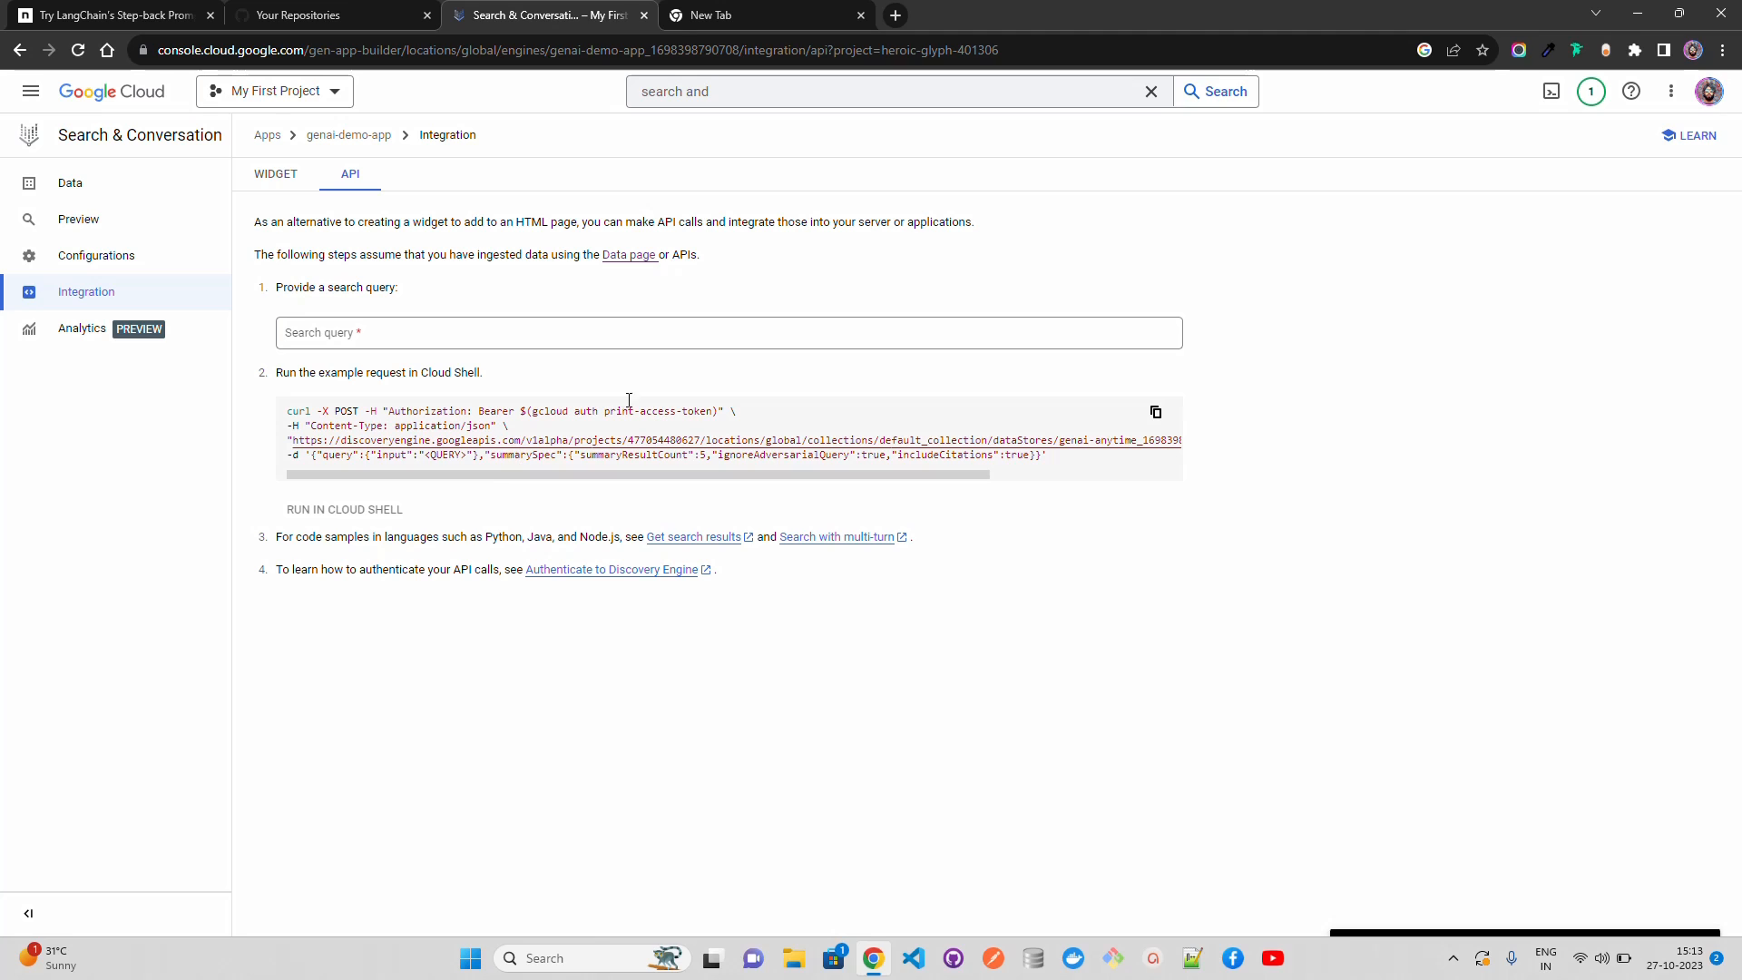
# Step: Examine the example curl request in the API integration, including its access-token authorization and request body
pyautogui.moveTo(716, 411); pyautogui.dragTo(693, 411)
pyautogui.doubleClick(694, 411)
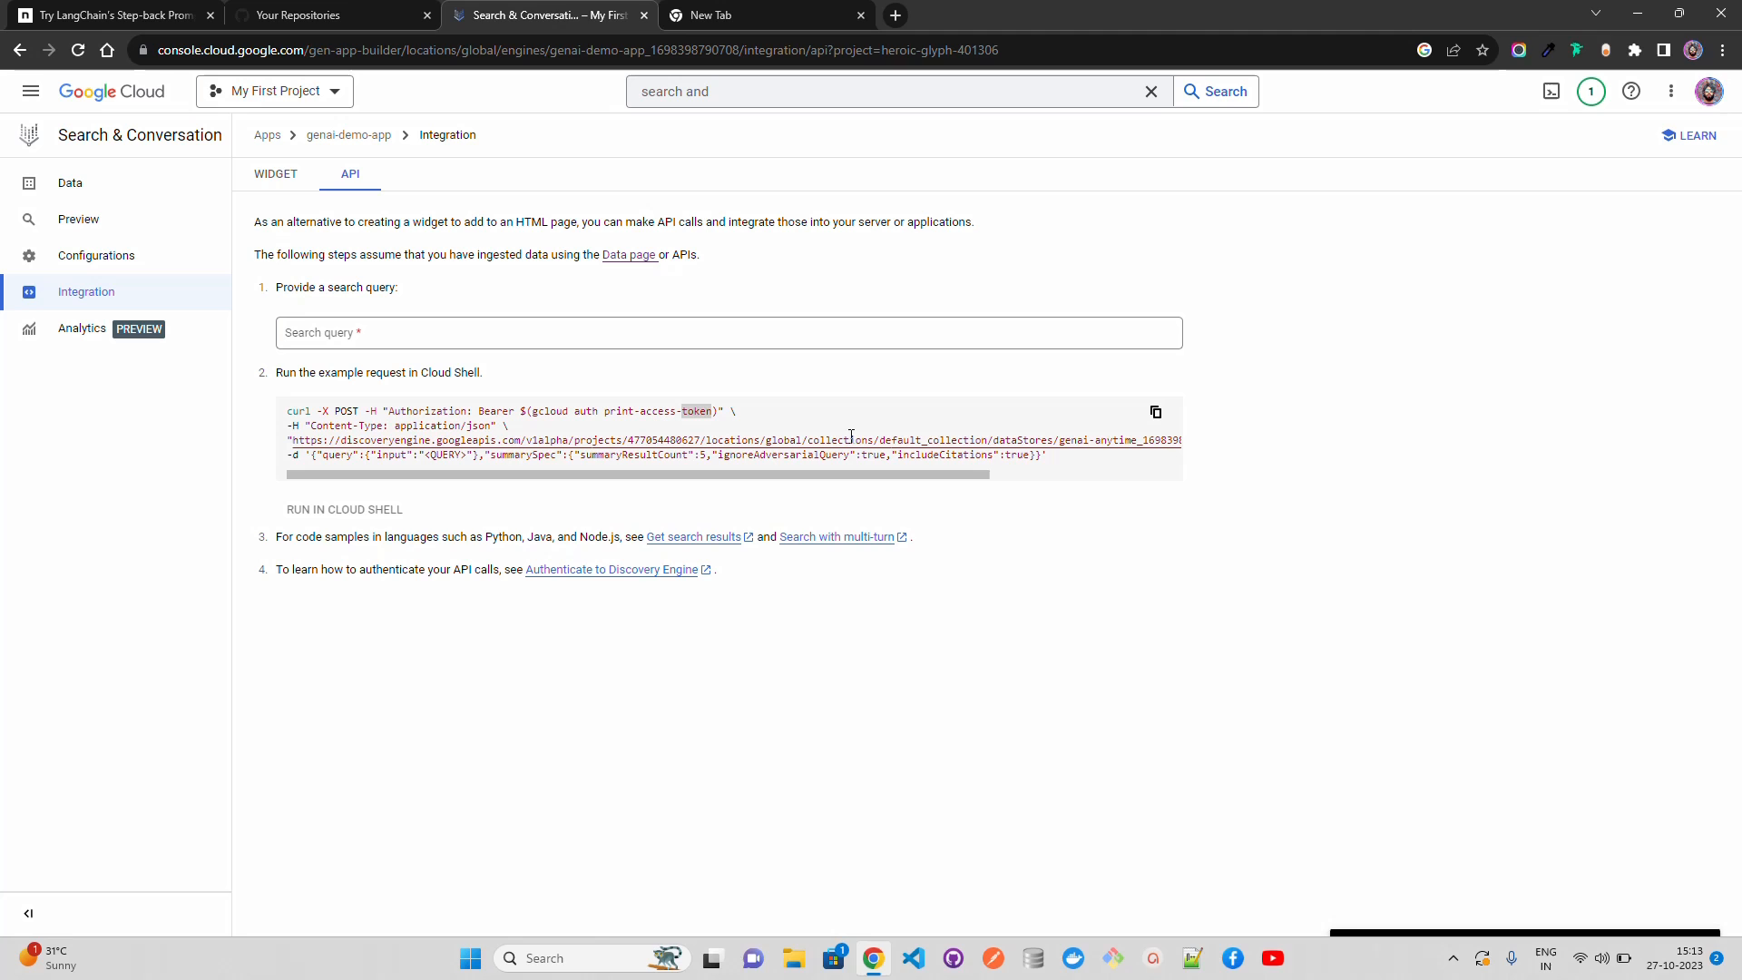
pyautogui.click(1025, 478)
pyautogui.click(435, 479)
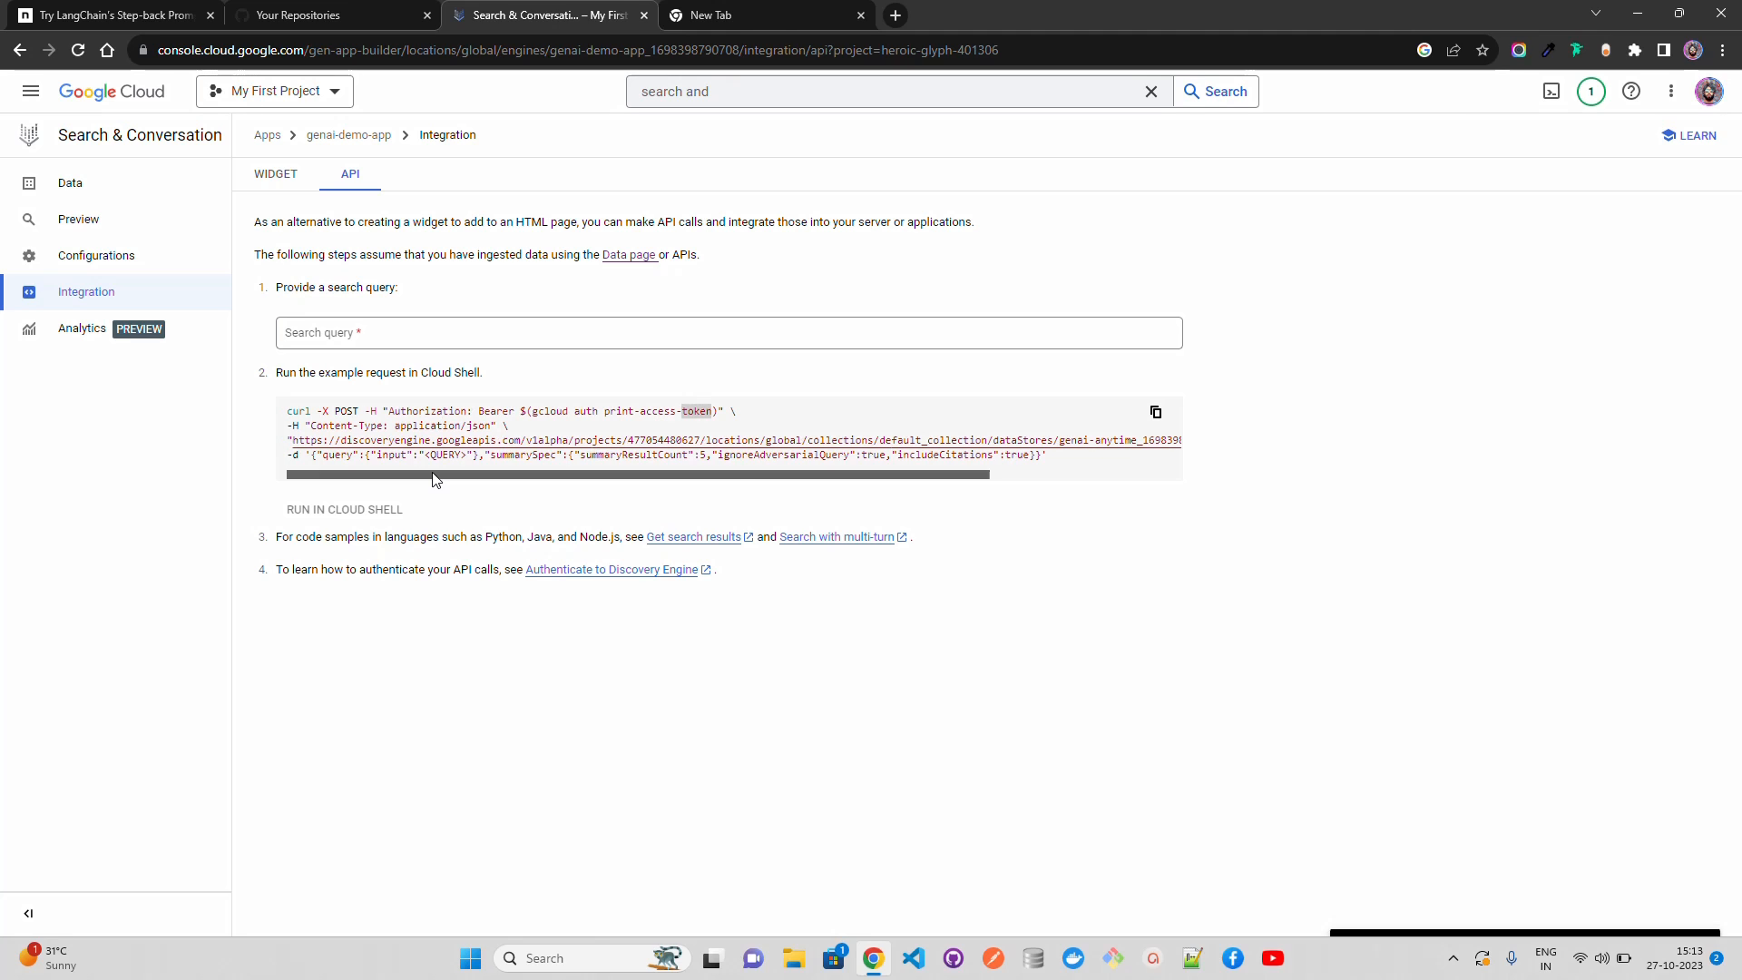
pyautogui.click(679, 501)
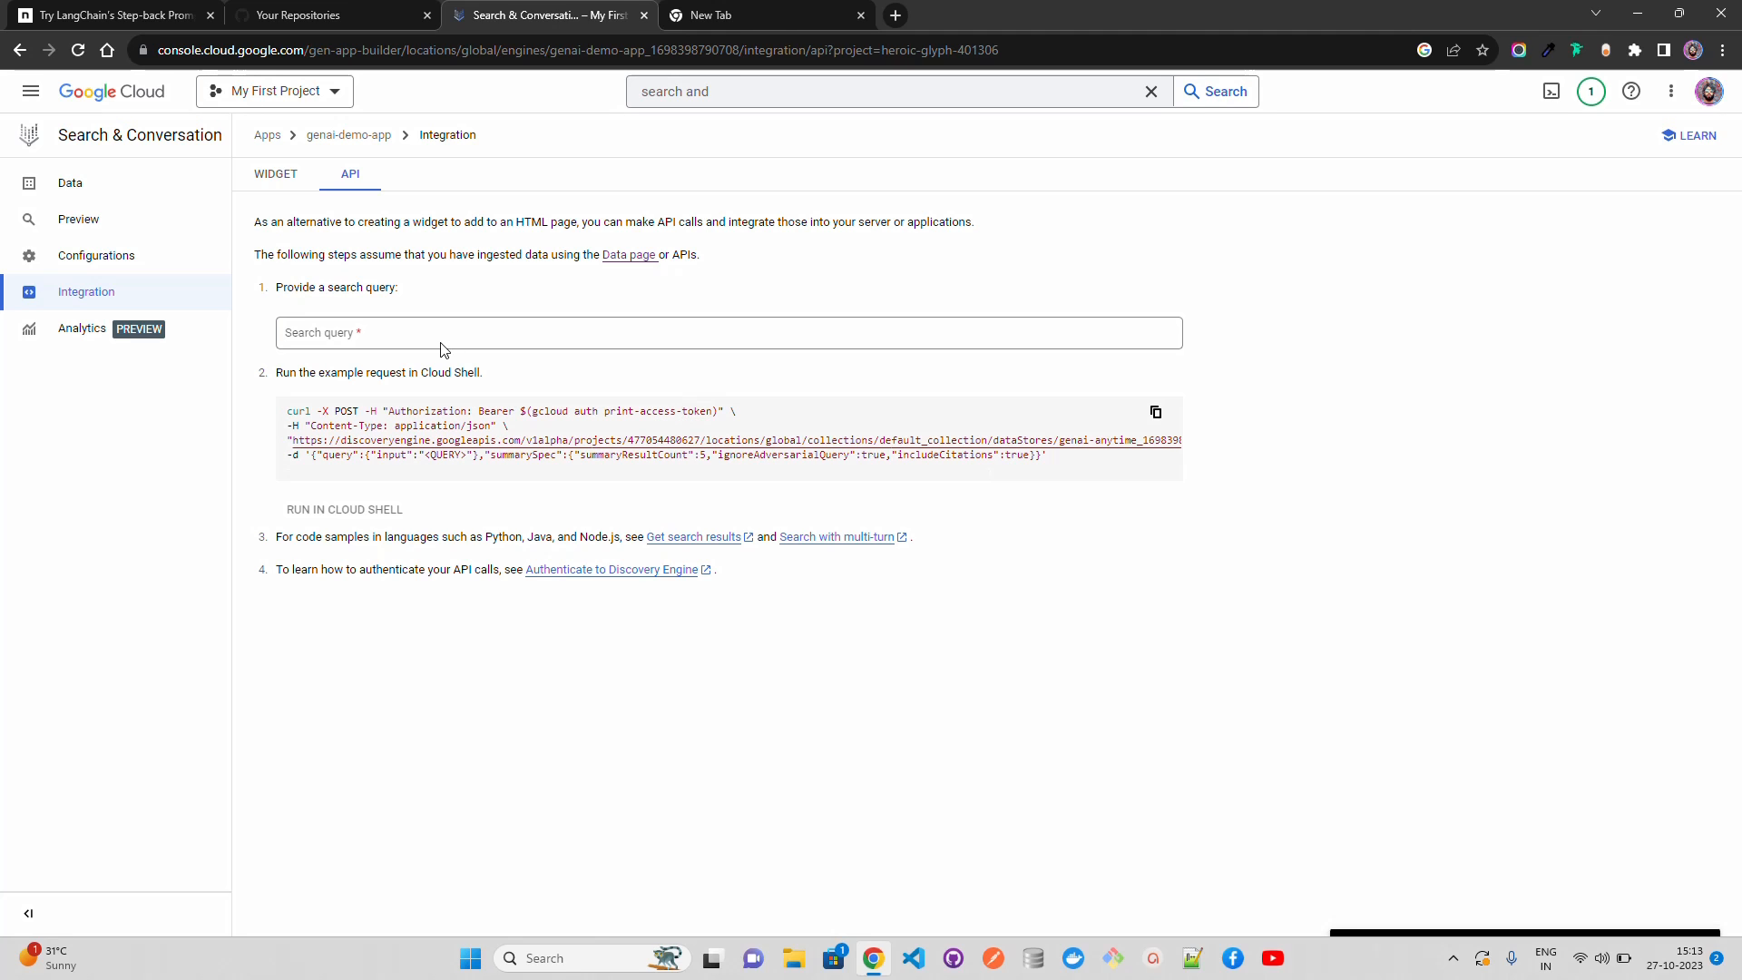
# Step: Enter "What is this document all about?" as the API search query and review the updated example request
pyautogui.click(409, 338)
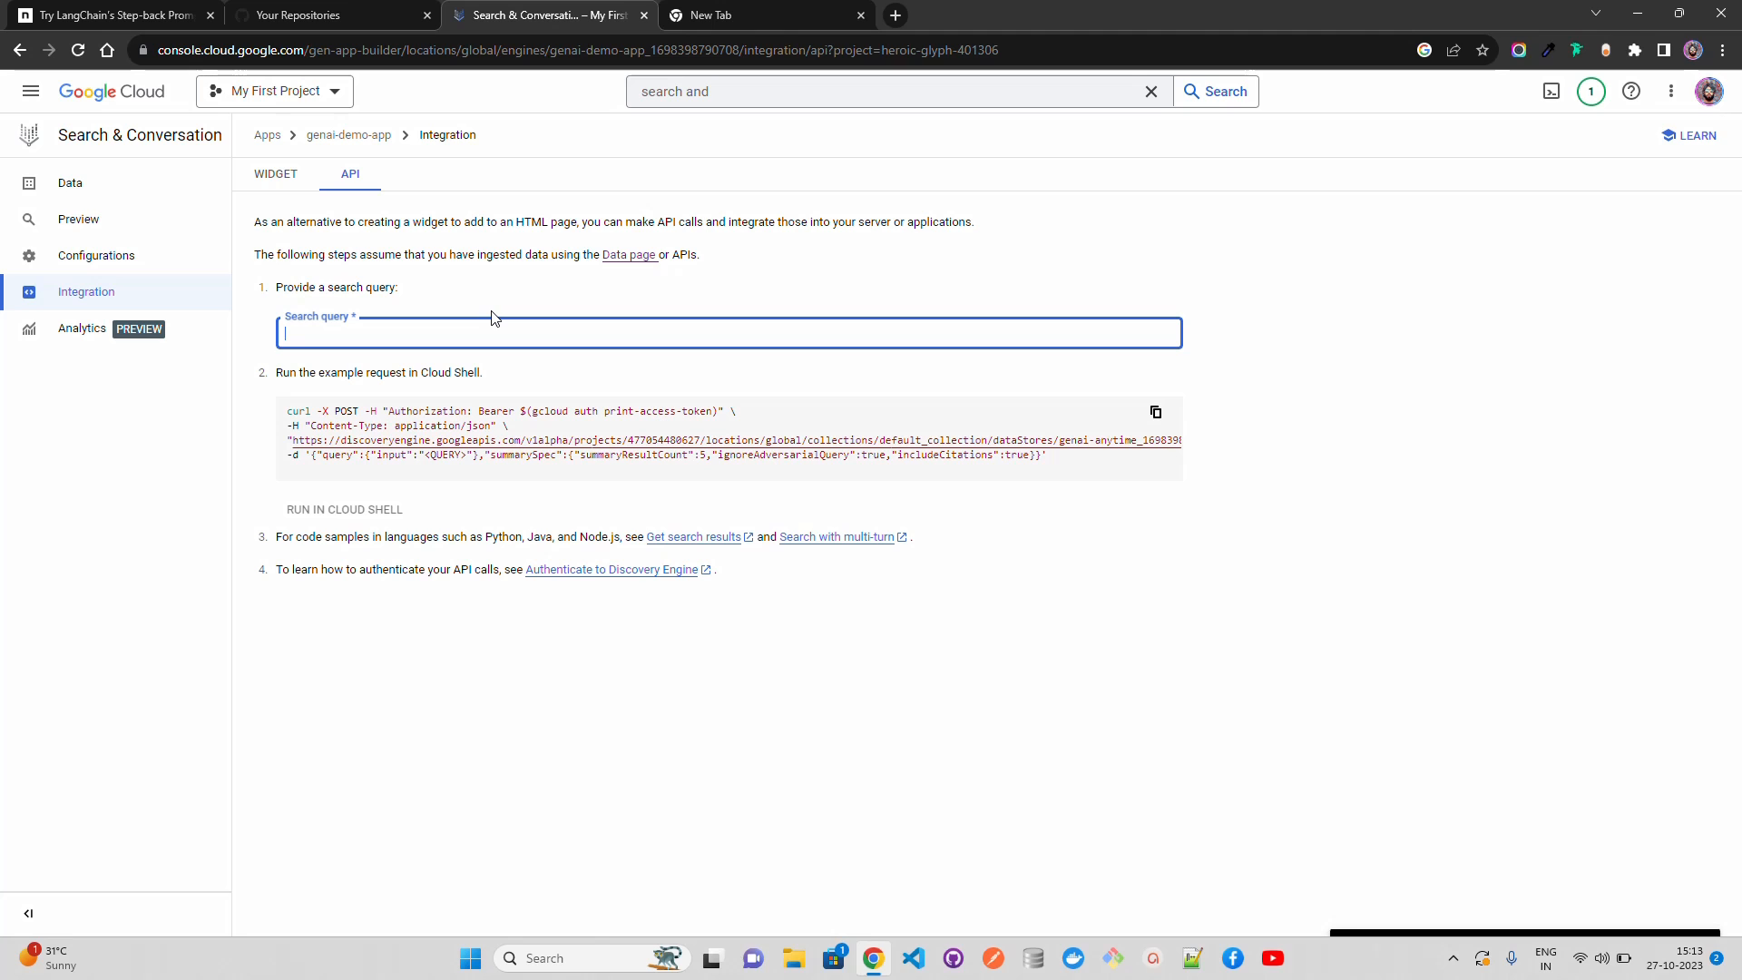
pyautogui.write('WHat is')
pyautogui.press('BackSpace')
pyautogui.press('BackSpace')
pyautogui.press('BackSpace')
pyautogui.press('BackSpace')
pyautogui.press('BackSpace')
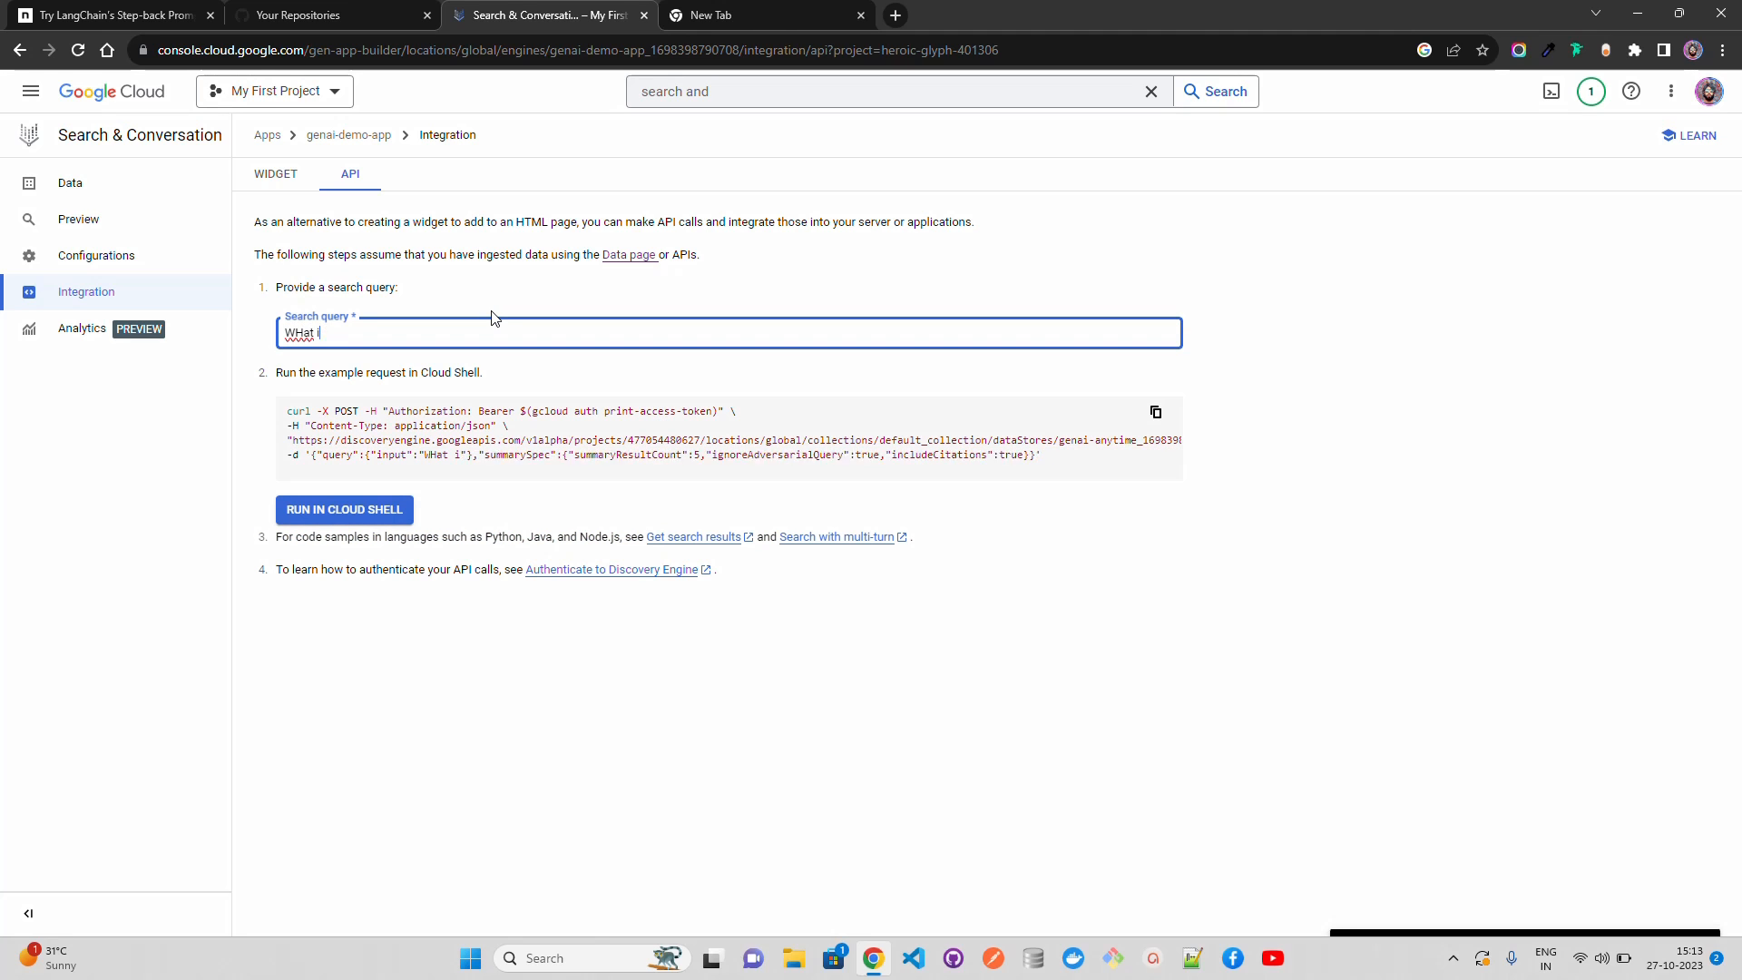
pyautogui.press('BackSpace')
pyautogui.write('hat is ')
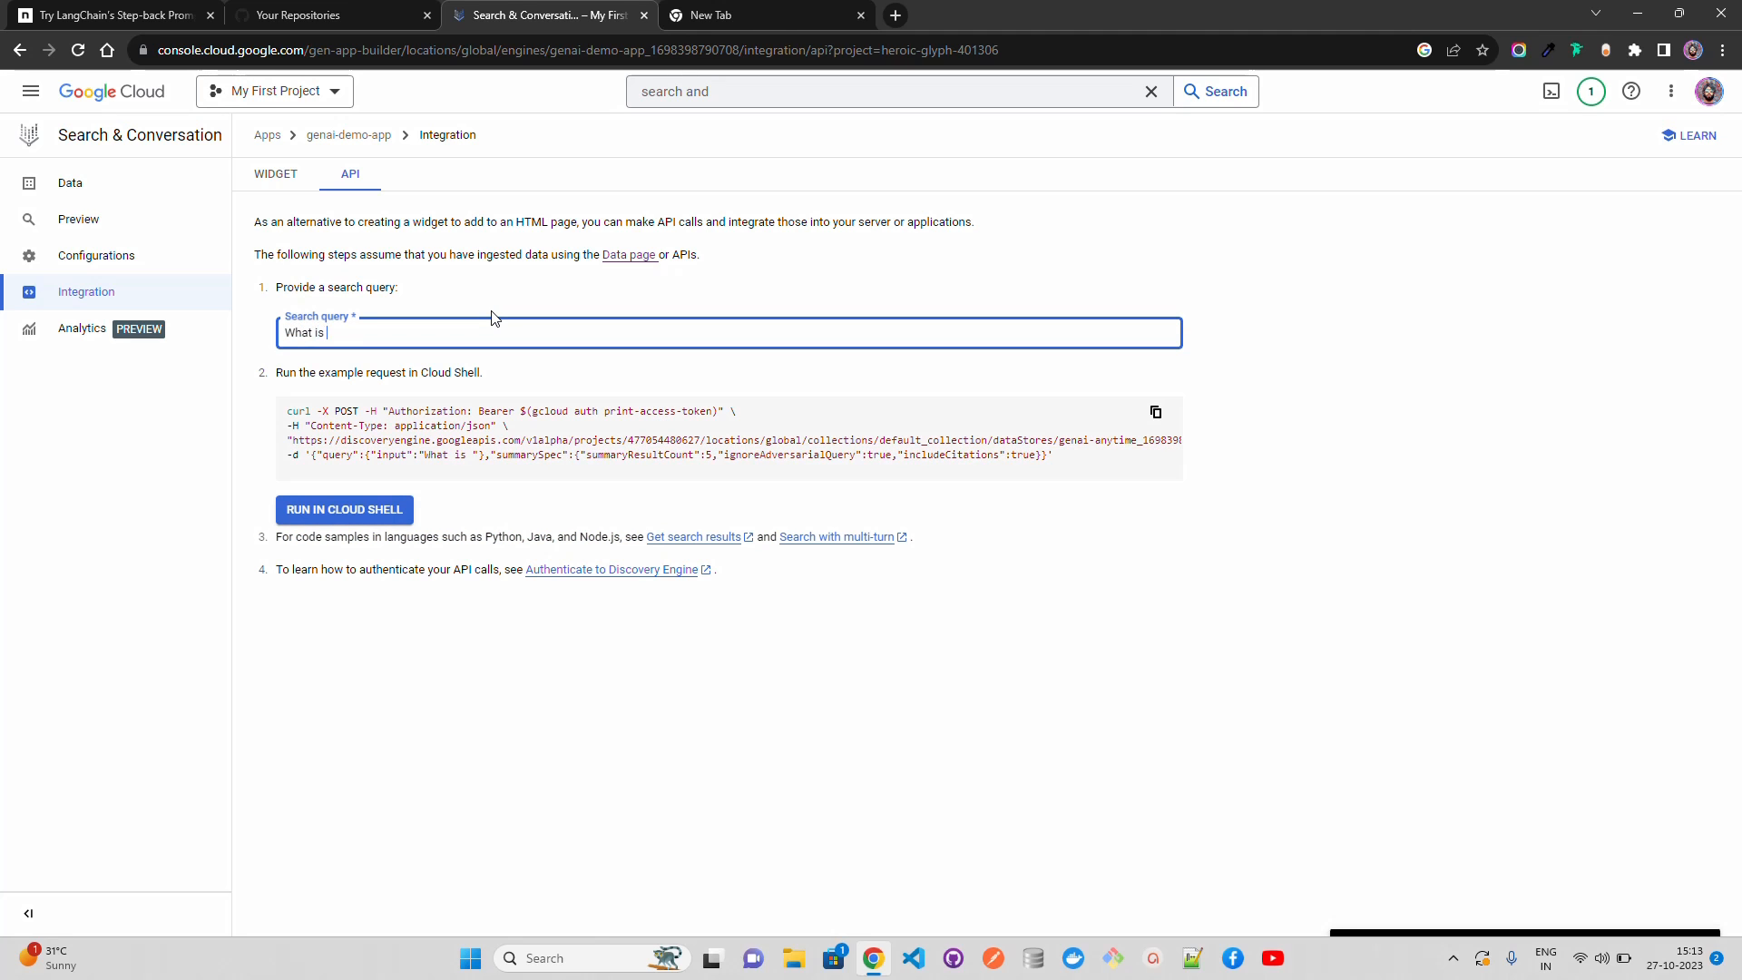
pyautogui.write('this docu')
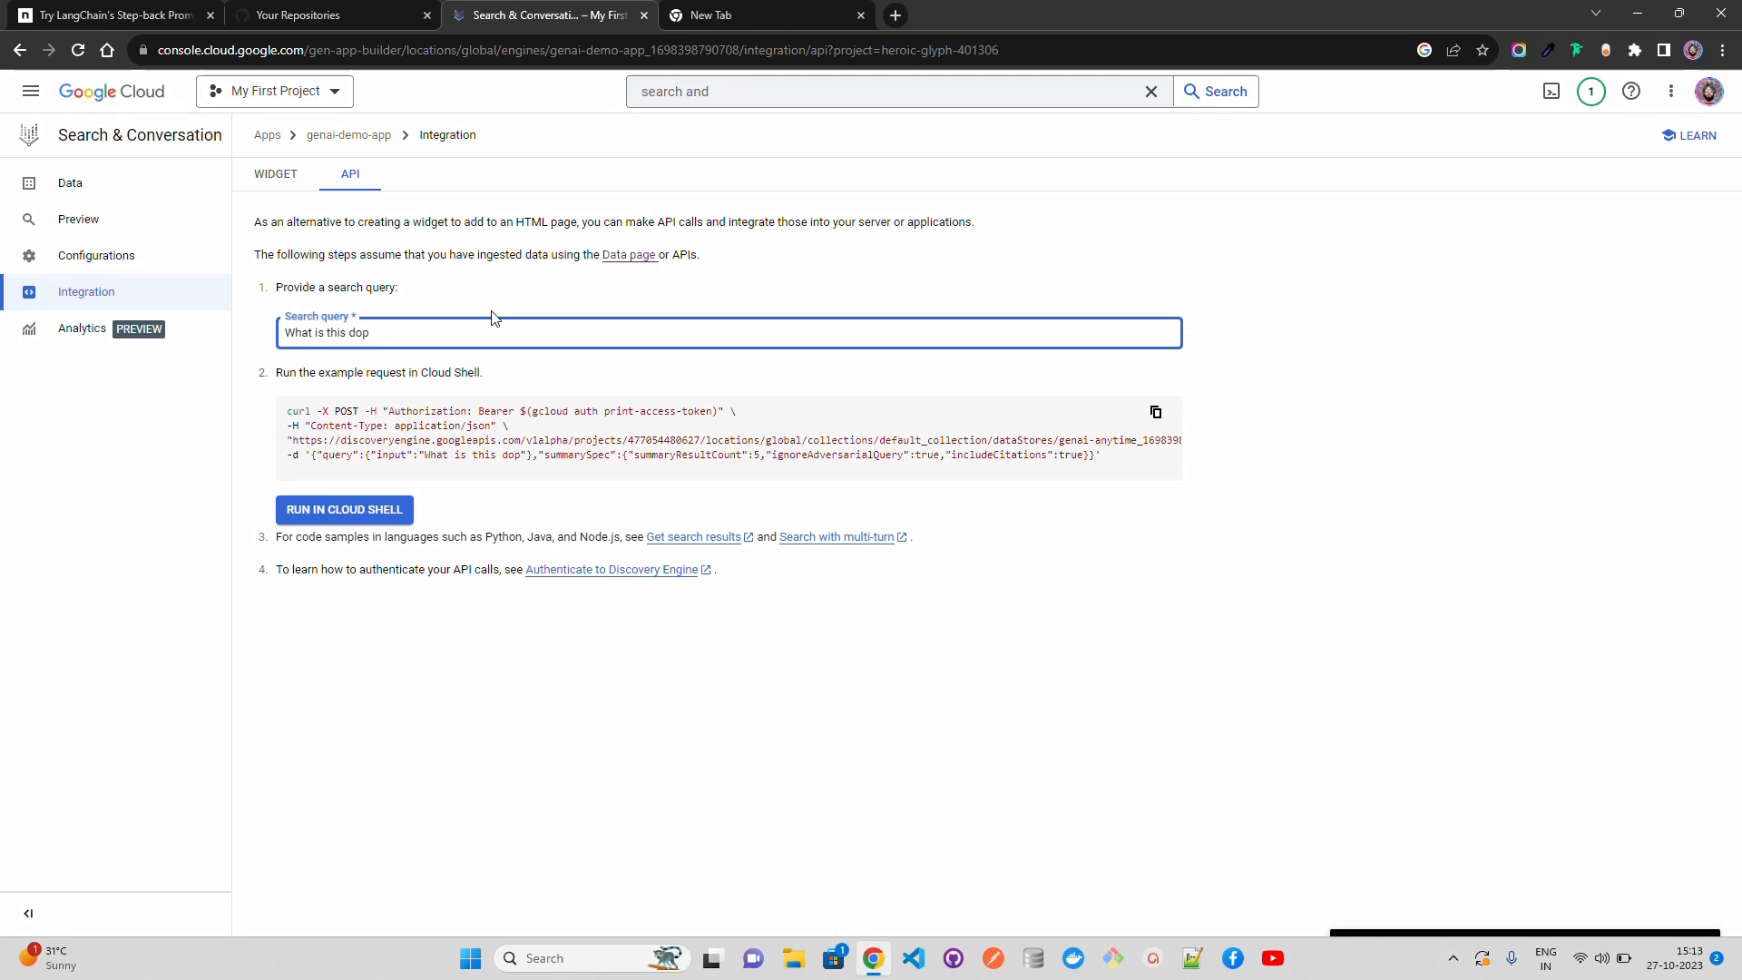
pyautogui.write('ment all ab')
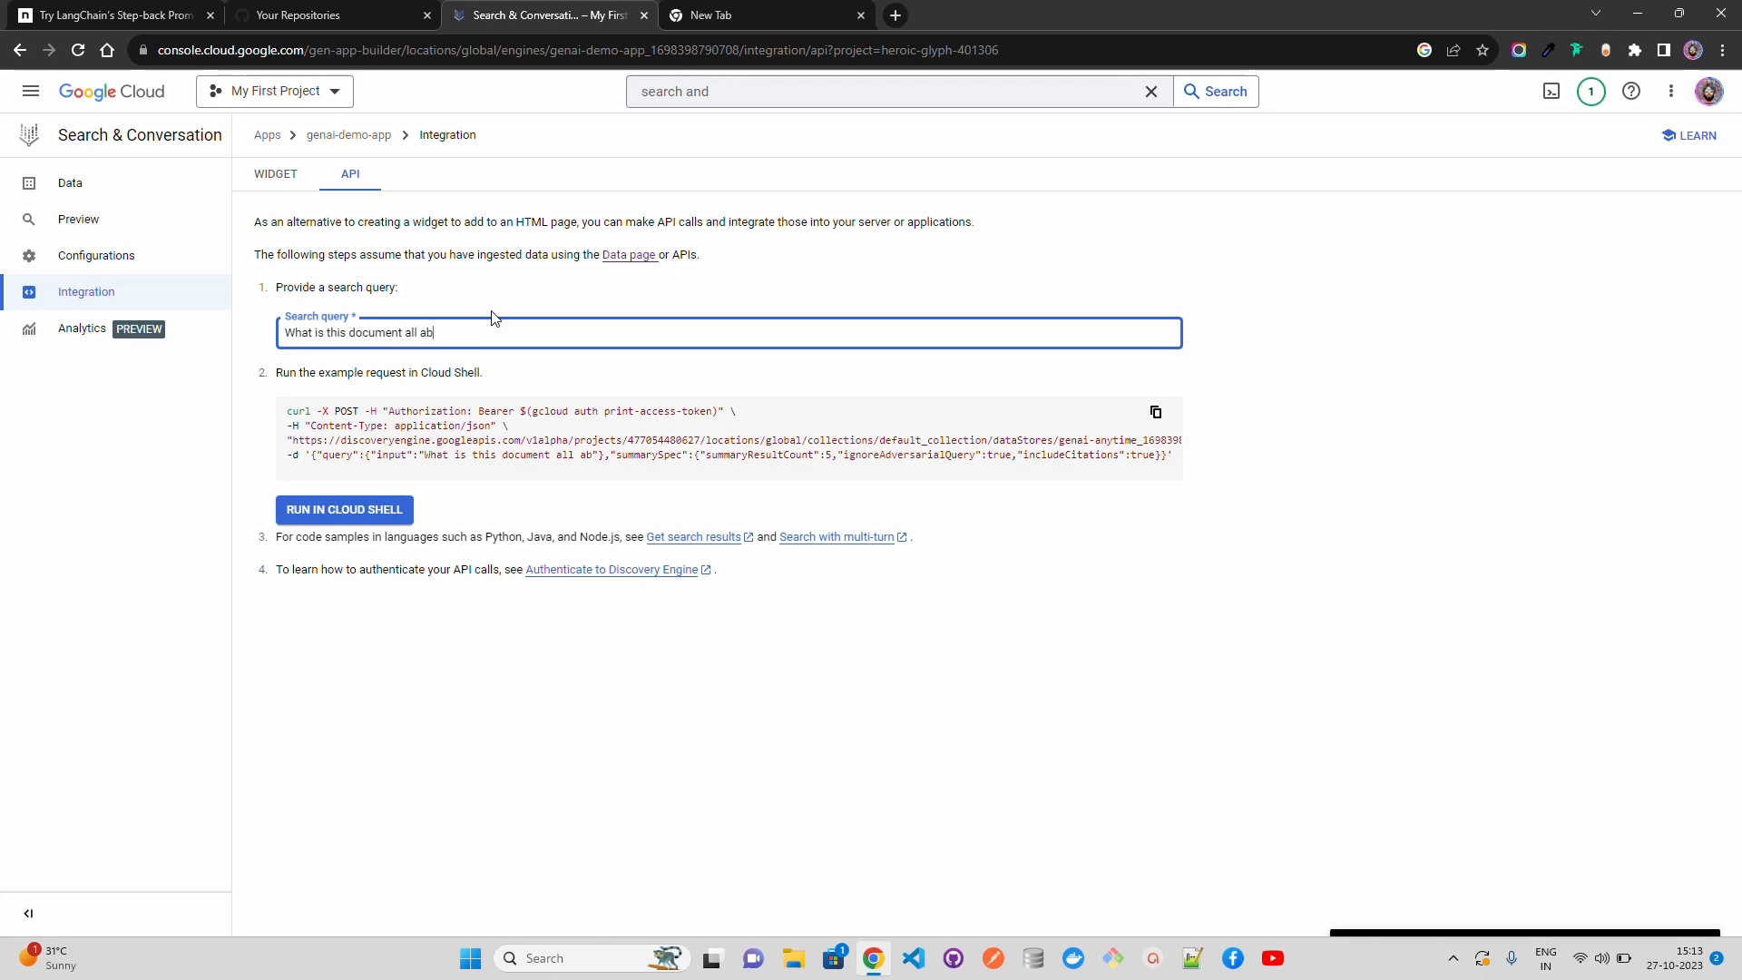
pyautogui.write('out?')
pyautogui.click(1655, 305)
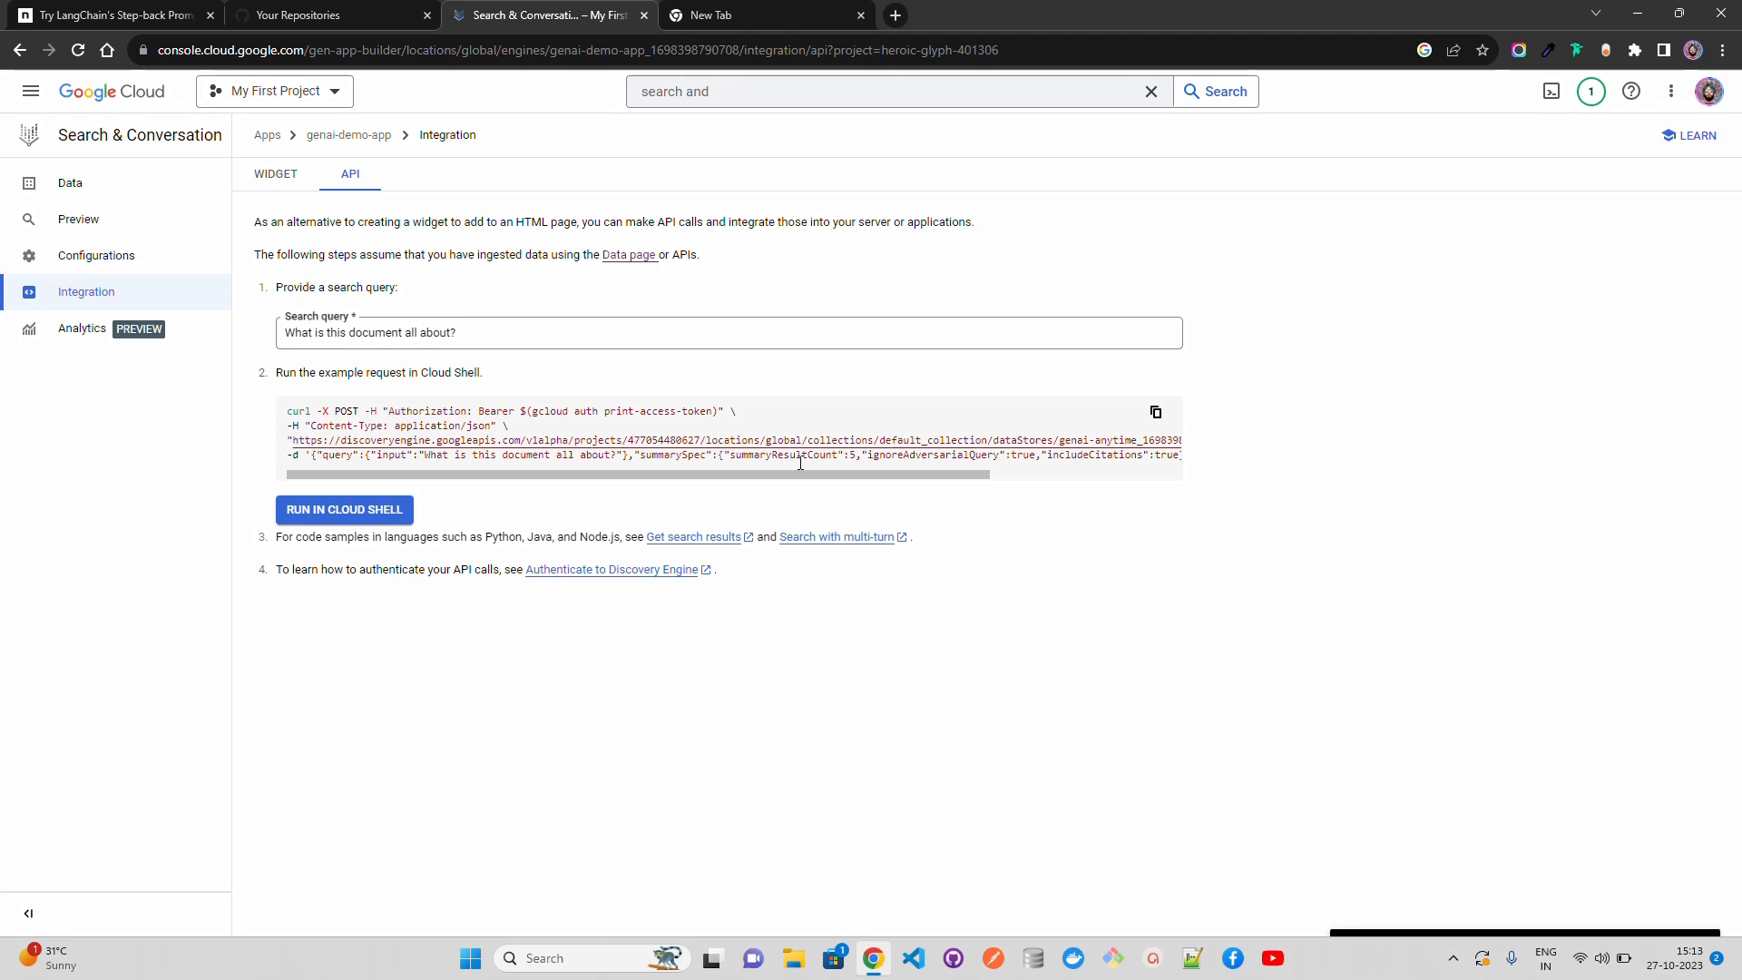
pyautogui.moveTo(801, 474); pyautogui.dragTo(531, 486)
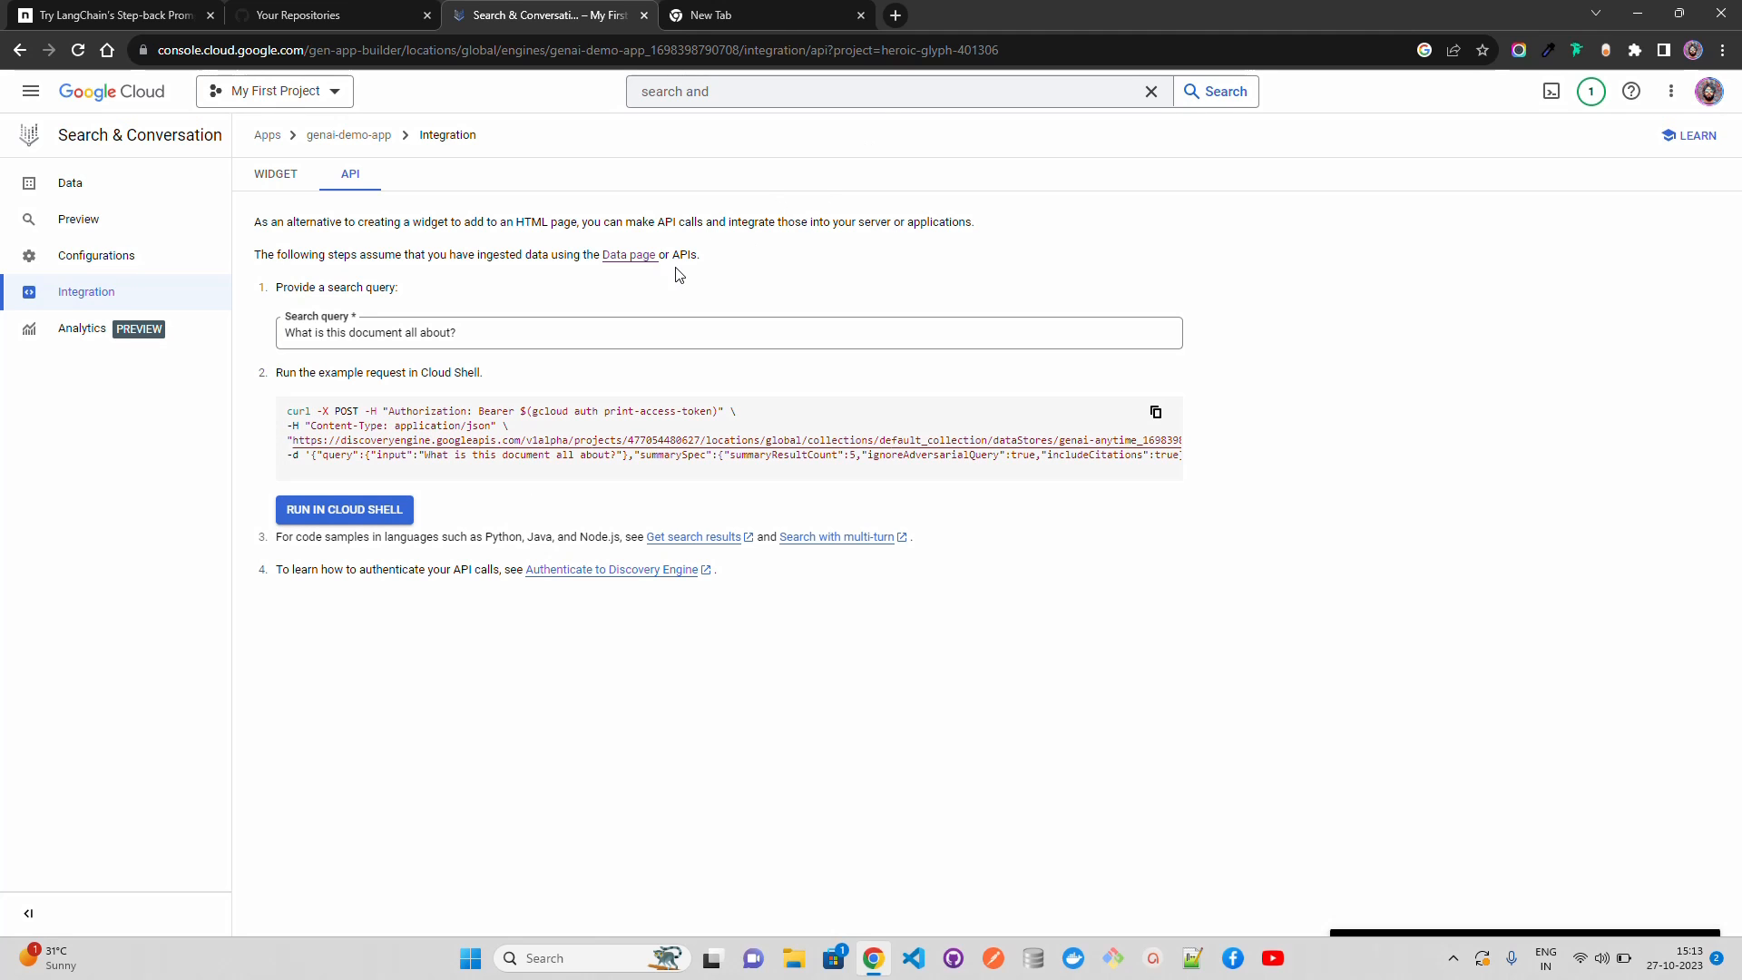
# Step: Ask "How is Goal 16 different from Goal 14?" in the app's search preview
pyautogui.click(277, 177)
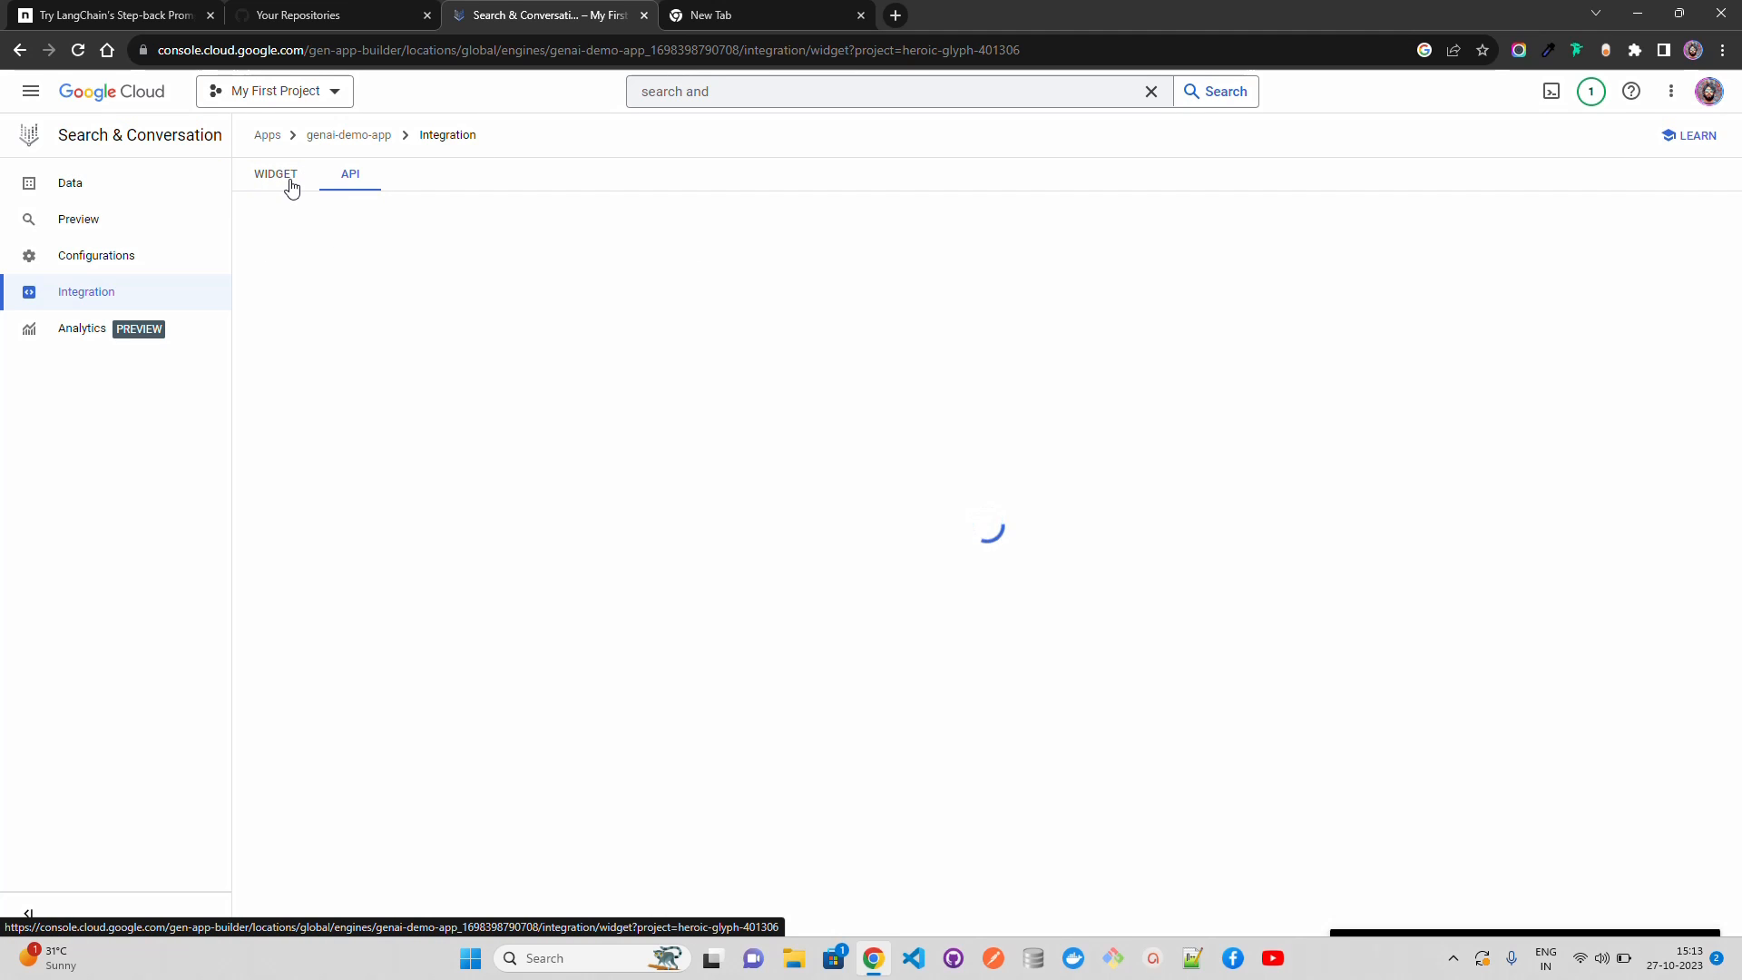
pyautogui.click(116, 223)
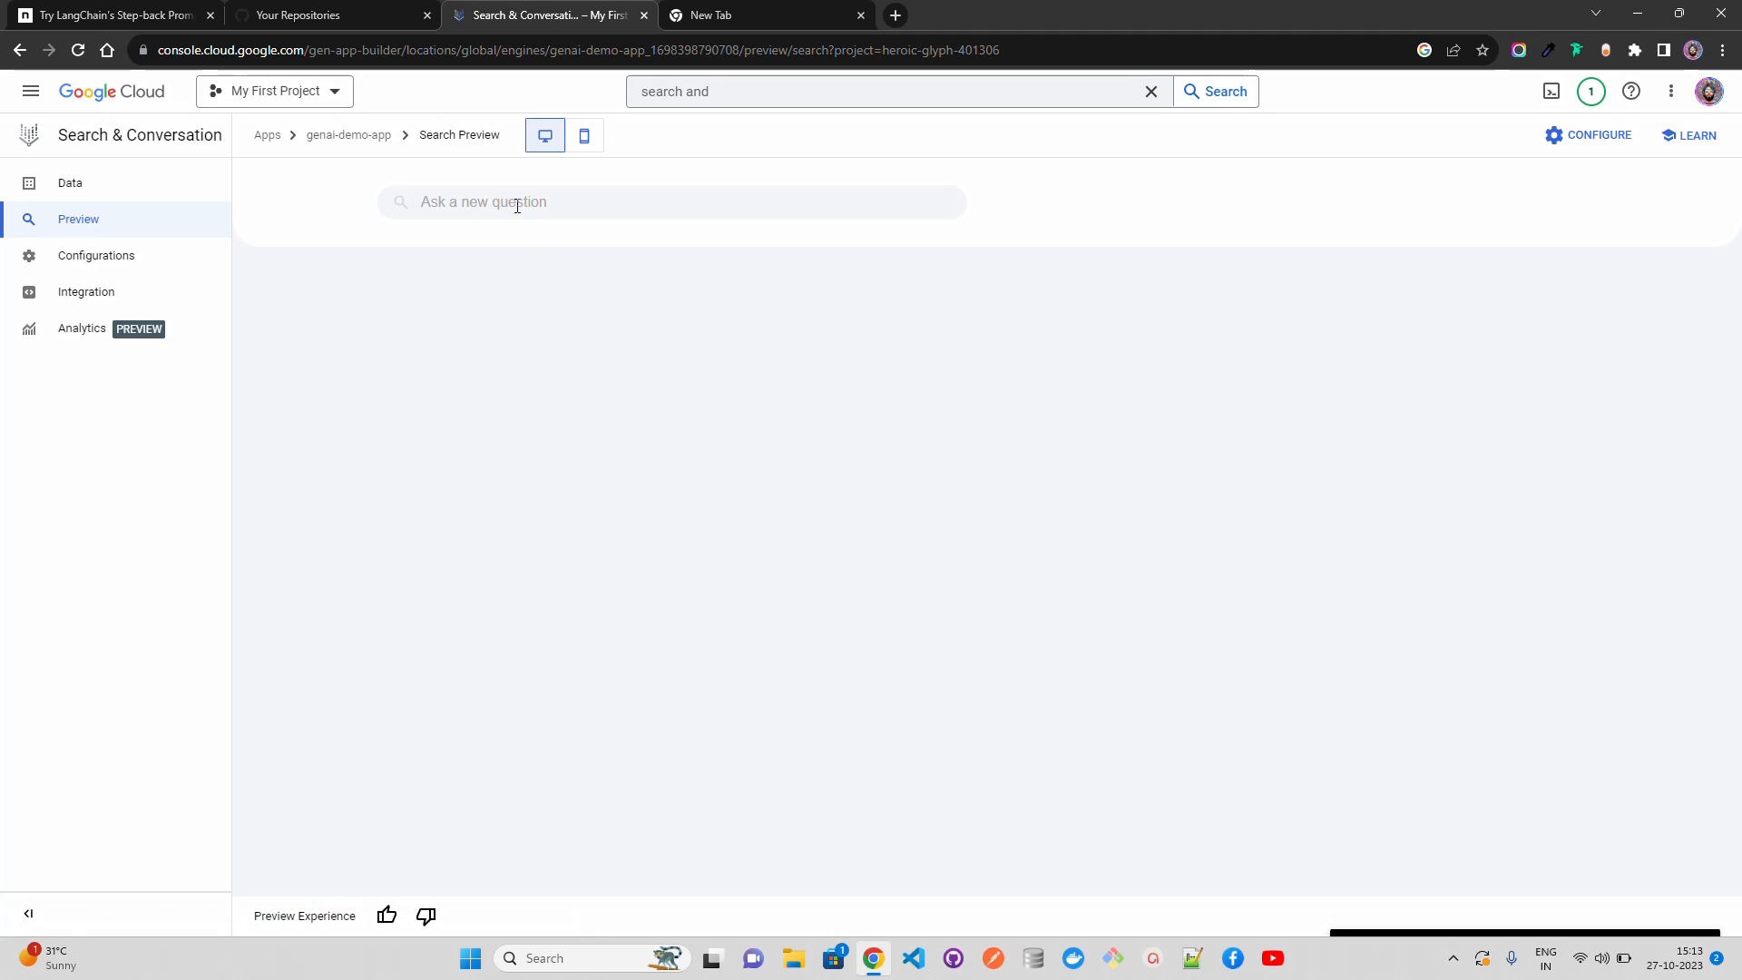
pyautogui.click(517, 203)
pyautogui.write('How is')
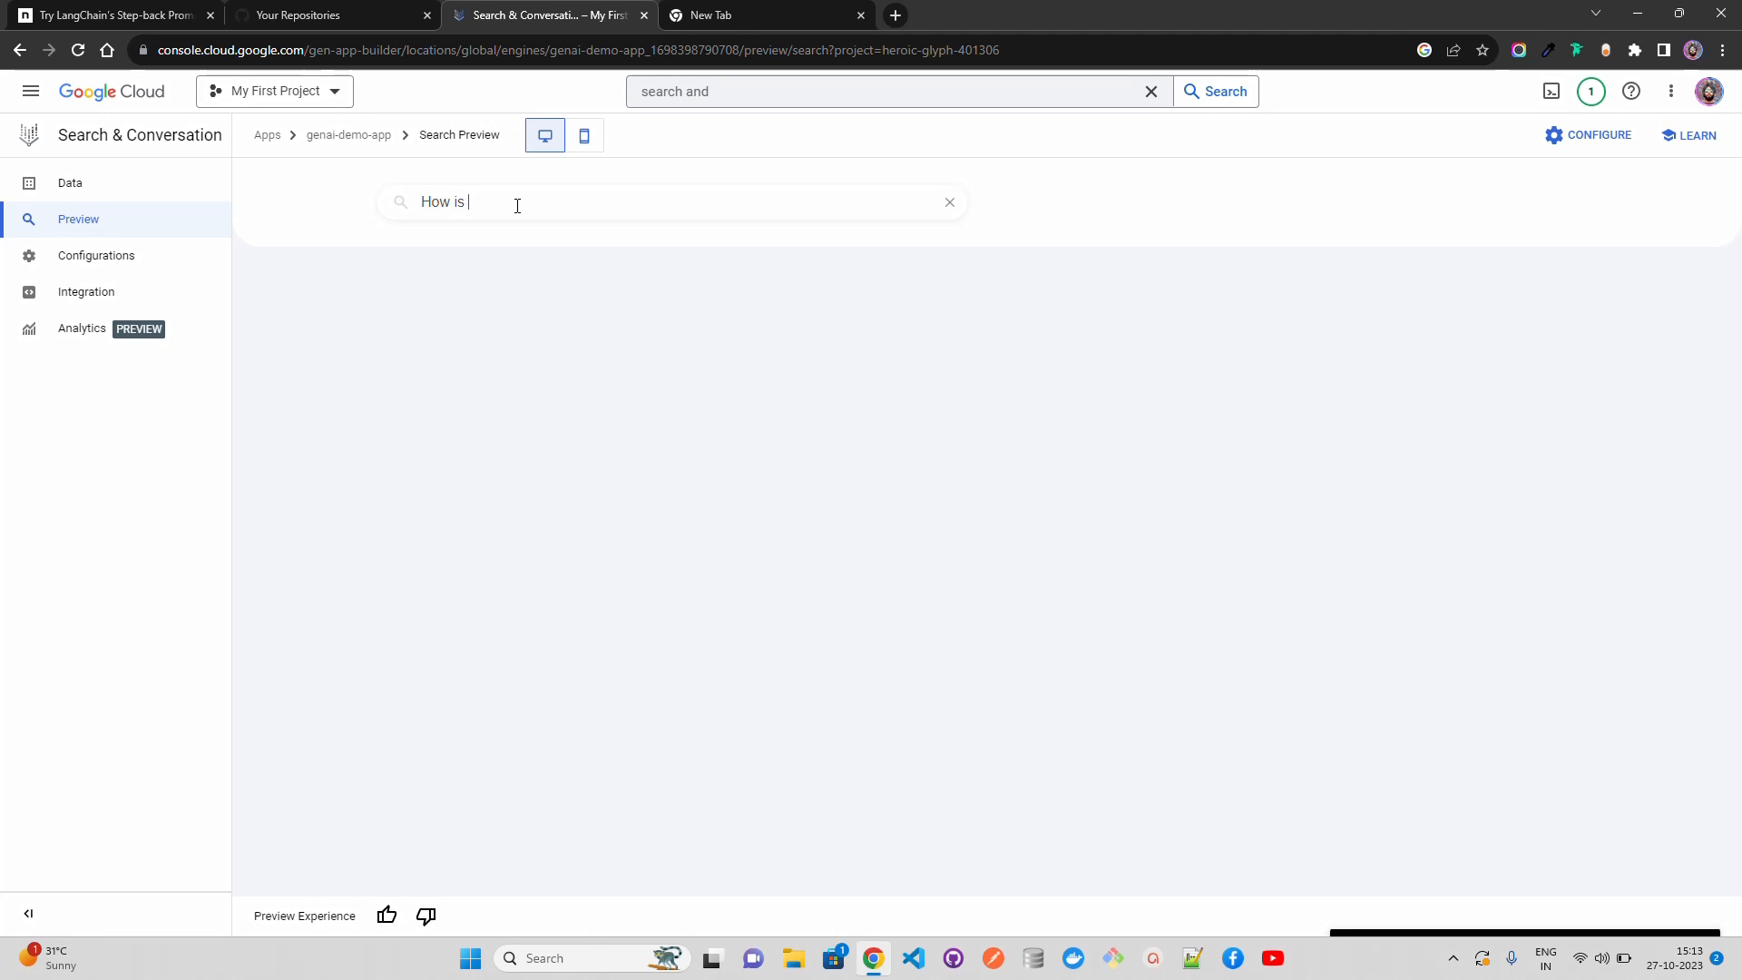
pyautogui.write(' Goal 16 different fronm')
pyautogui.press('BackSpace')
pyautogui.press('BackSpace')
pyautogui.press('BackSpace')
pyautogui.press('BackSpace')
pyautogui.write('rom Gol')
pyautogui.write('l 14?')
pyautogui.press('Return')
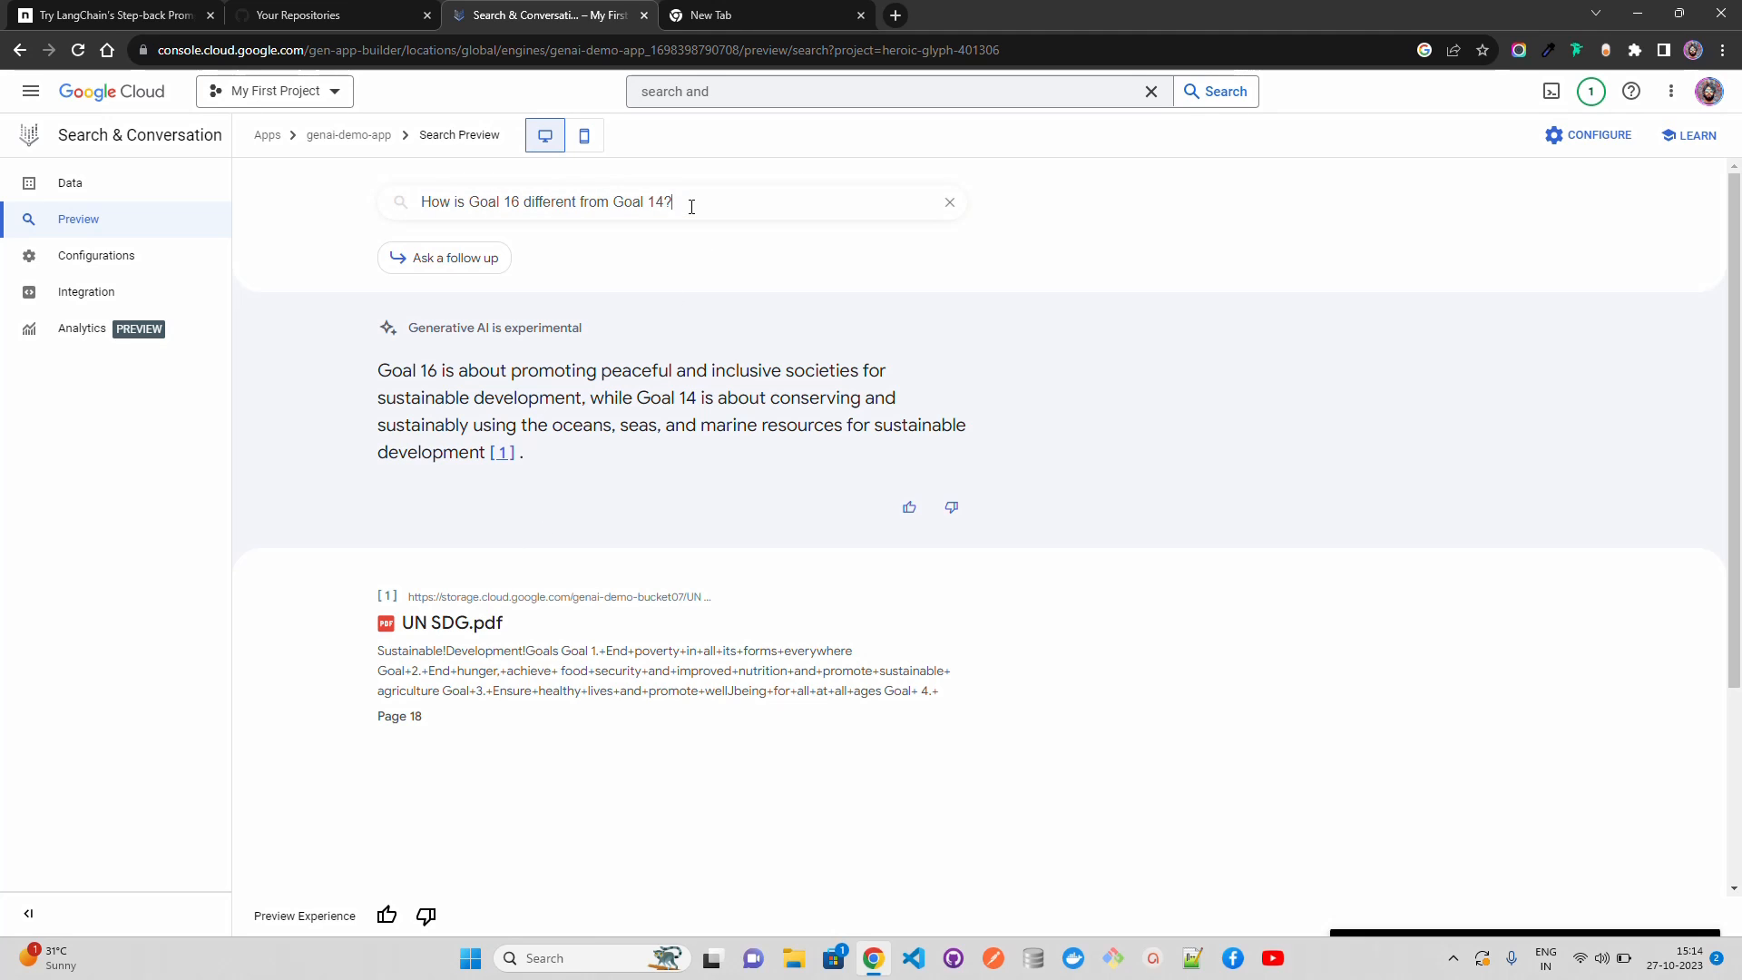
# Step: Replace the preview question with the out-of-document question "Do you know what is happening in Gaza?" and submit it
pyautogui.hotkey('ctrl', 'a')
pyautogui.press('BackSpace')
pyautogui.click(1144, 226)
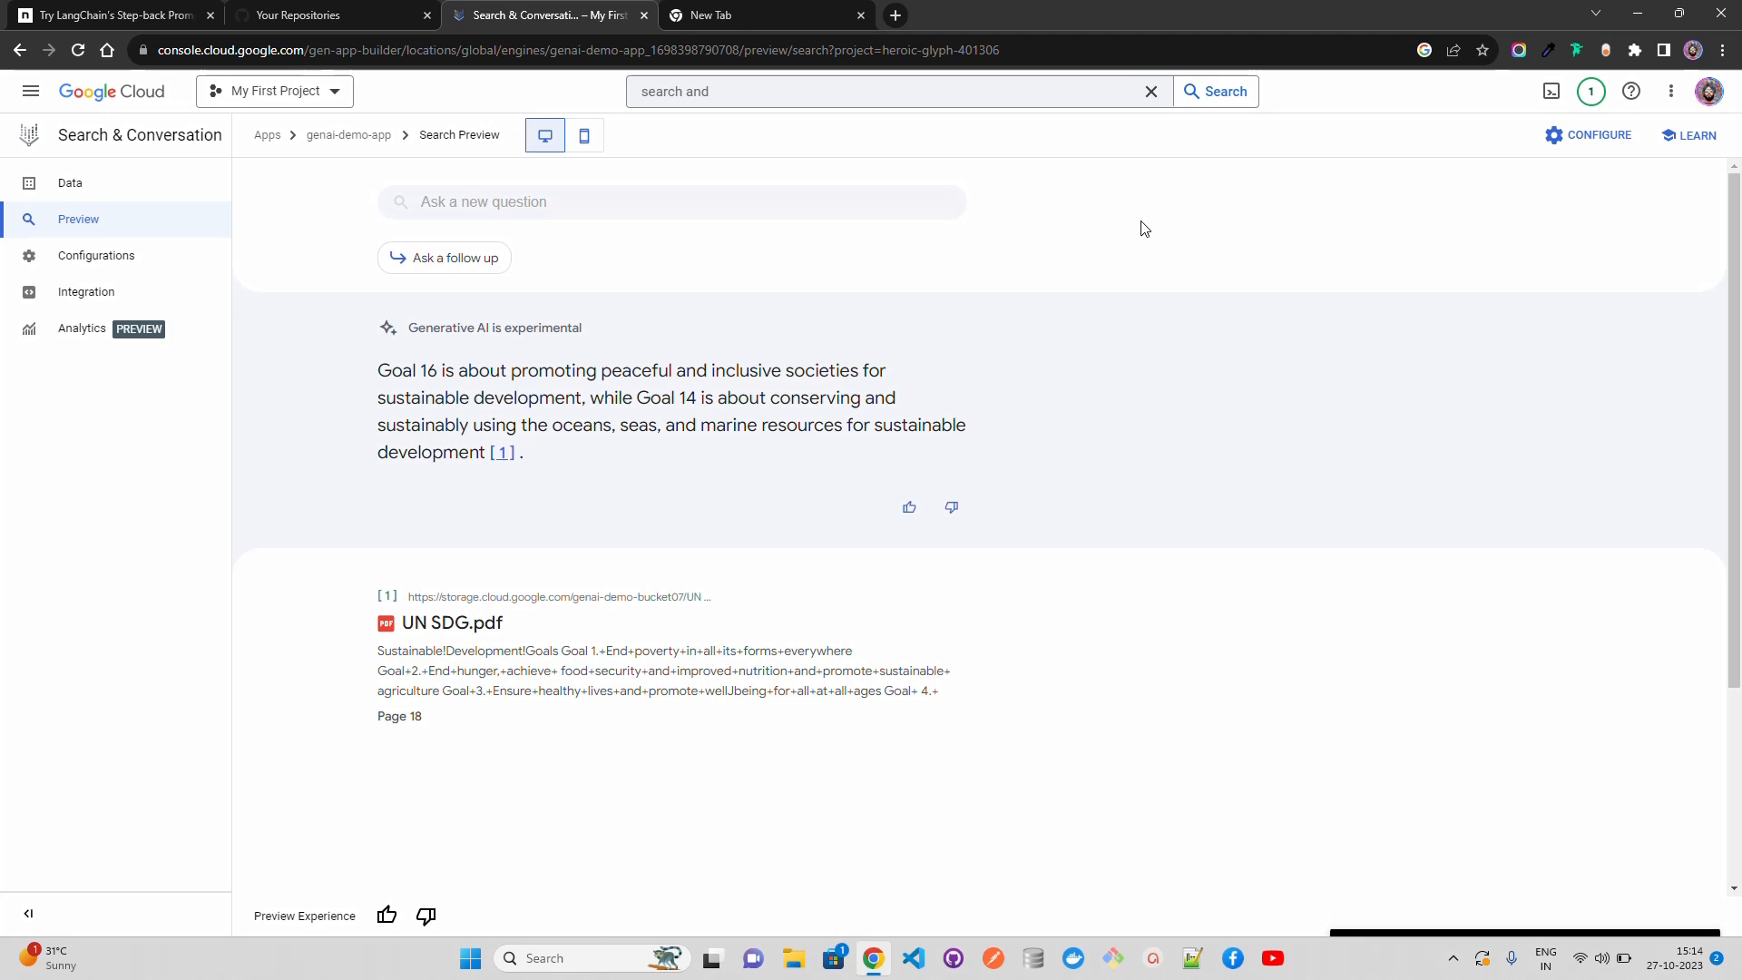
pyautogui.click(745, 203)
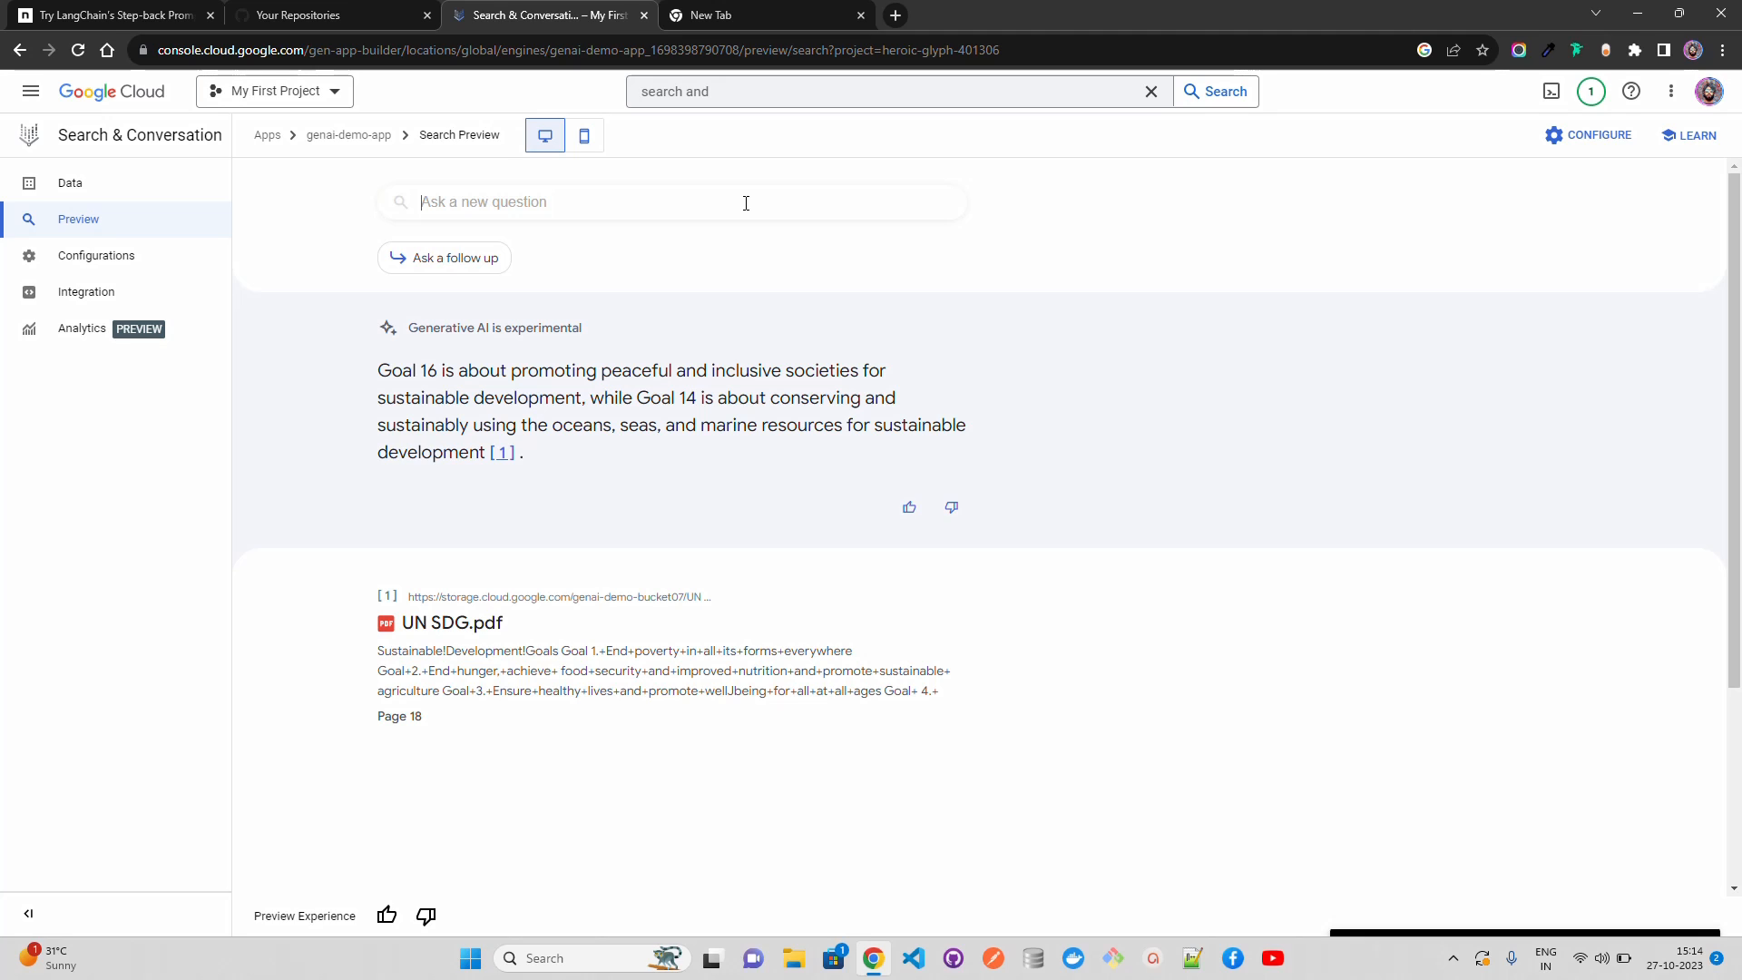
pyautogui.write('Do you know whta')
pyautogui.press('BackSpace')
pyautogui.press('BackSpace')
pyautogui.write('enin')
pyautogui.press('BackSpace')
pyautogui.press('BackSpace')
pyautogui.press('BackSpace')
pyautogui.write('ning with')
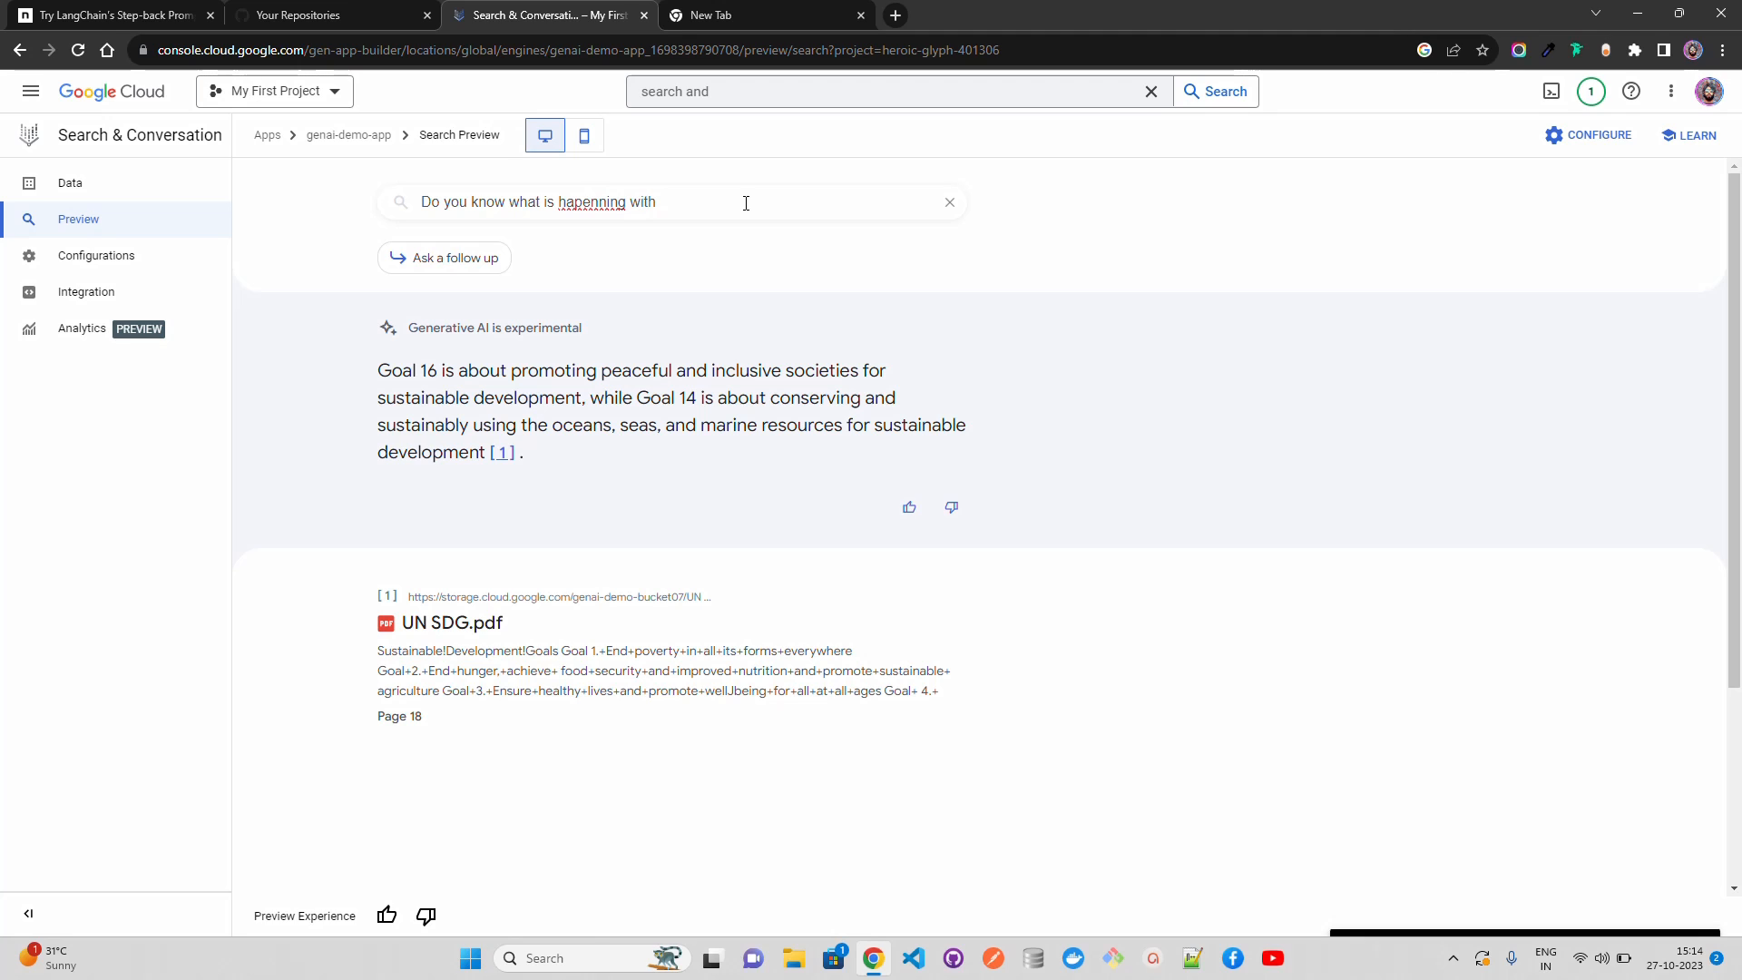
pyautogui.write(' Gaza')
pyautogui.press('BackSpace')
pyautogui.press('BackSpace')
pyautogui.press('BackSpace')
pyautogui.press('BackSpace')
pyautogui.press('BackSpace')
pyautogui.write('in')
pyautogui.rightClick(617, 202)
pyautogui.click(672, 218)
pyautogui.press('Return')
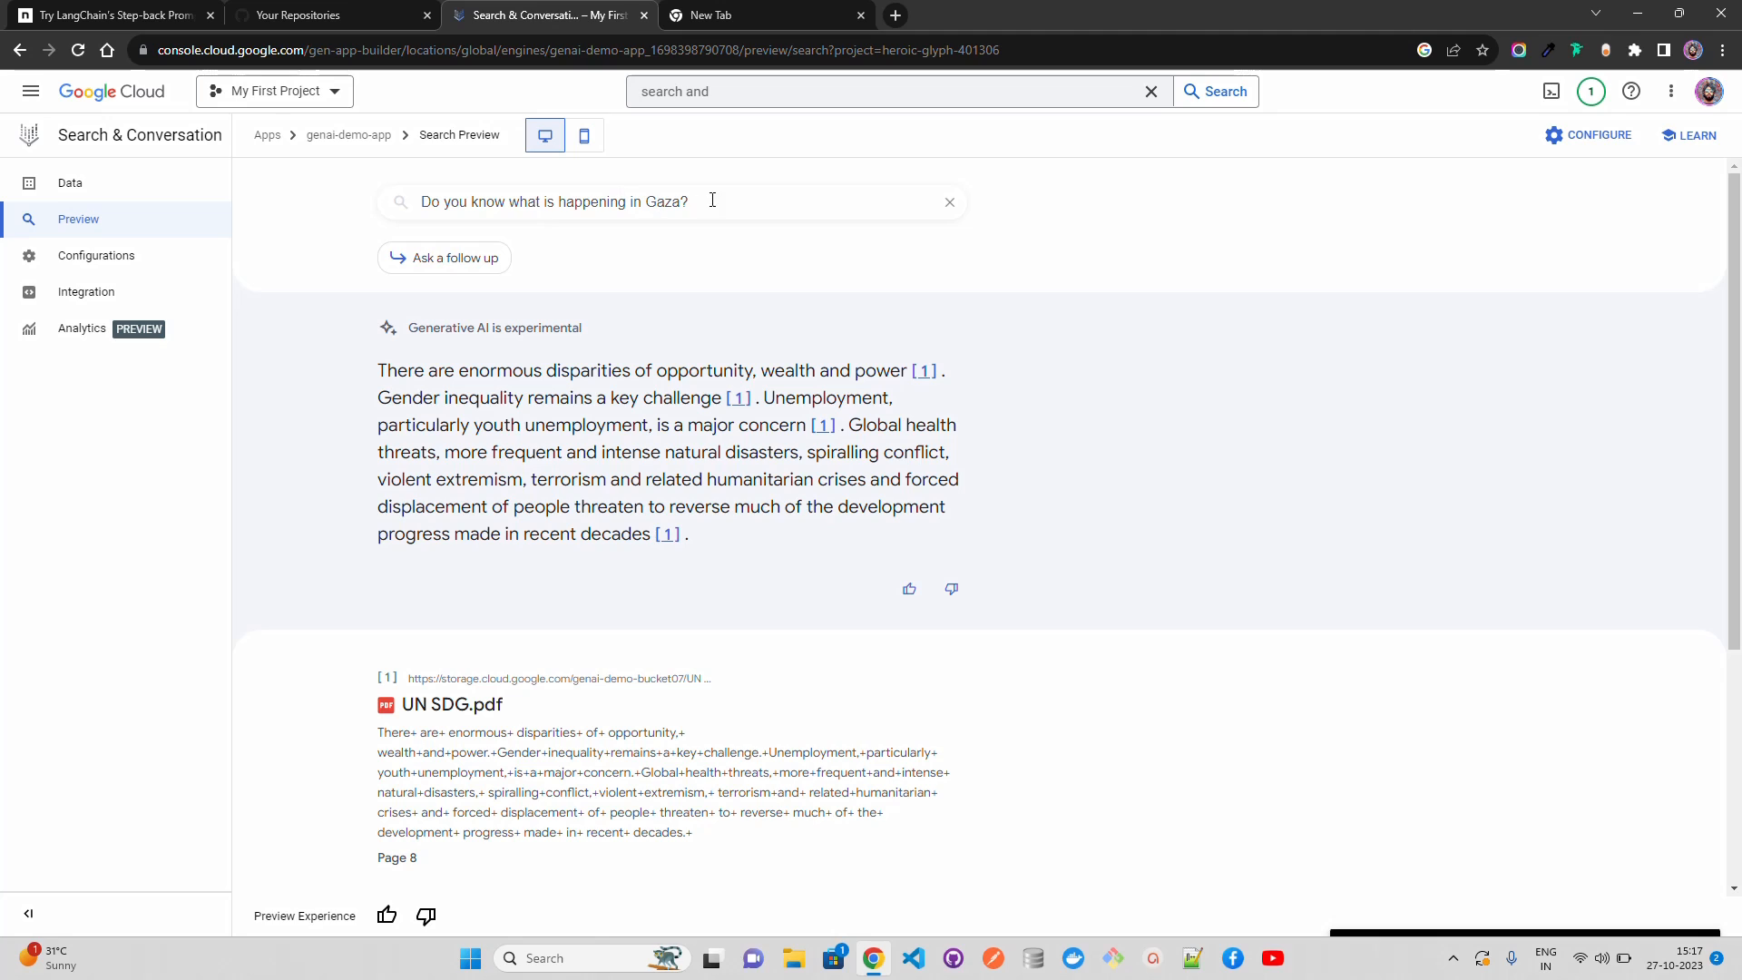
# Step: Ask "which goal talks about poverty?" as a new question in the search preview, and clear the question after reading the answer
pyautogui.click(683, 207)
pyautogui.press('BackSpace')
pyautogui.press('BackSpace')
pyautogui.press('BackSpace')
pyautogui.press('BackSpace')
pyautogui.press('BackSpace')
pyautogui.press('BackSpace')
pyautogui.press('BackSpace')
pyautogui.press('BackSpace')
pyautogui.press('BackSpace')
pyautogui.press('BackSpace')
pyautogui.press('BackSpace')
pyautogui.press('BackSpace')
pyautogui.press('BackSpace')
pyautogui.press('BackSpace')
pyautogui.press('BackSpace')
pyautogui.press('BackSpace')
pyautogui.press('BackSpace')
pyautogui.press('BackSpace')
pyautogui.press('BackSpace')
pyautogui.press('BackSpace')
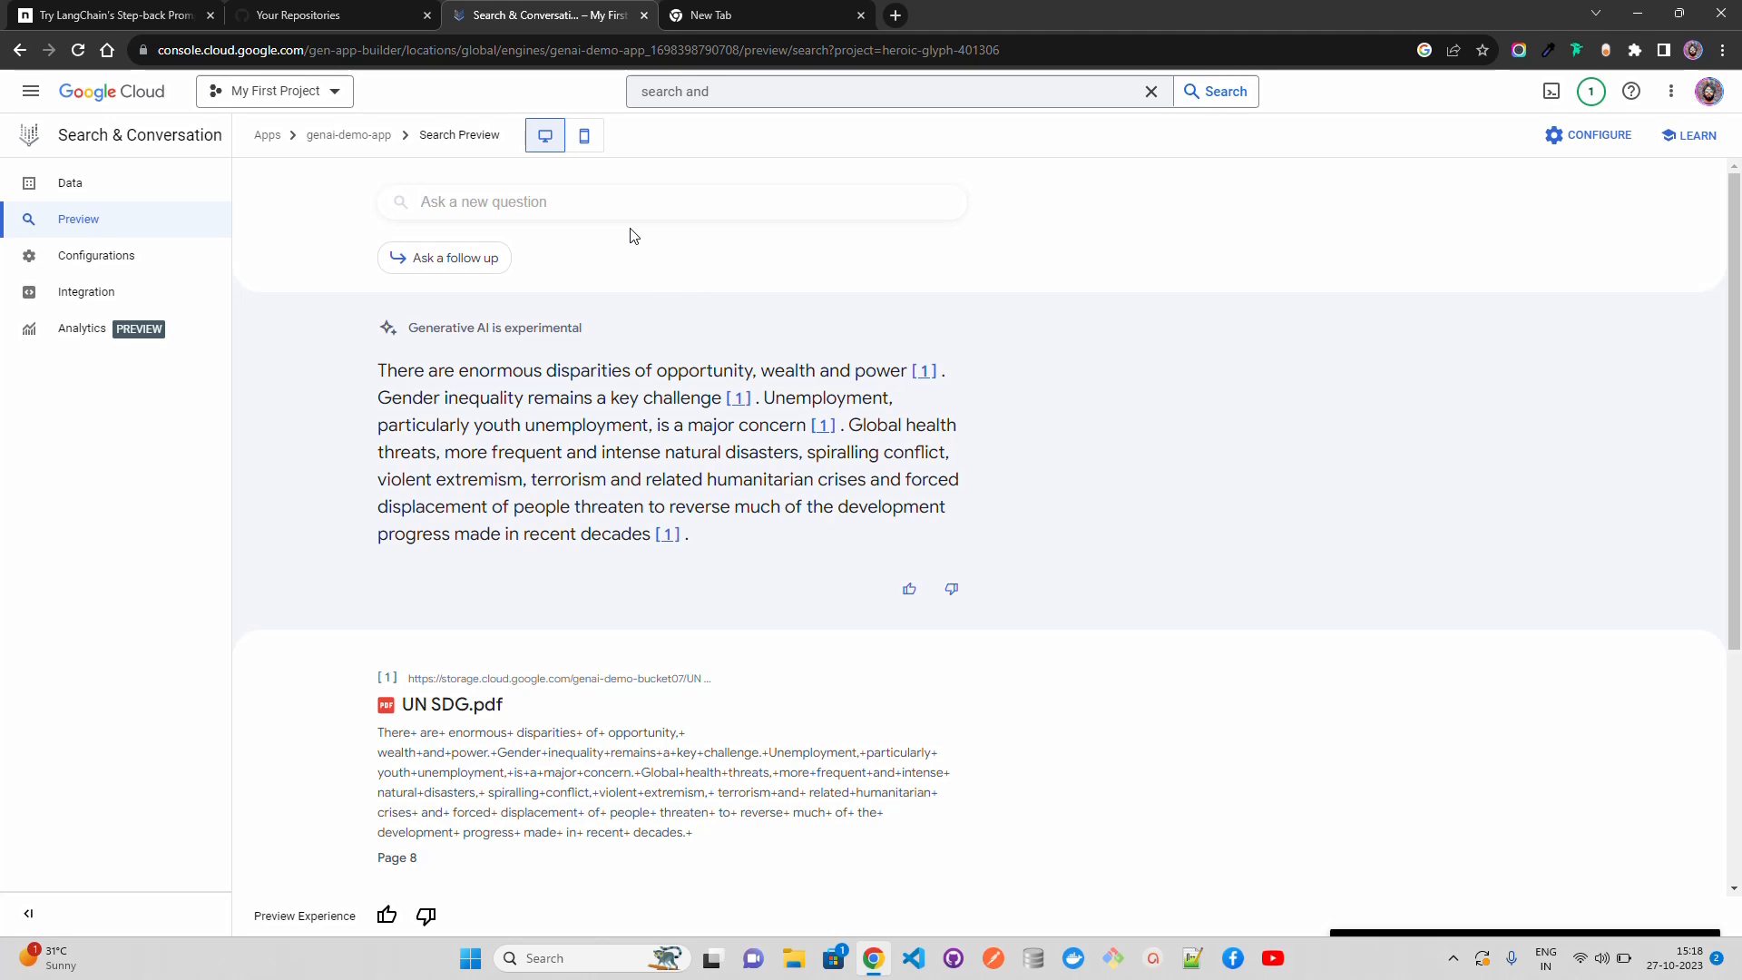
pyautogui.write('which goal talks about poverty?')
pyautogui.press('Return')
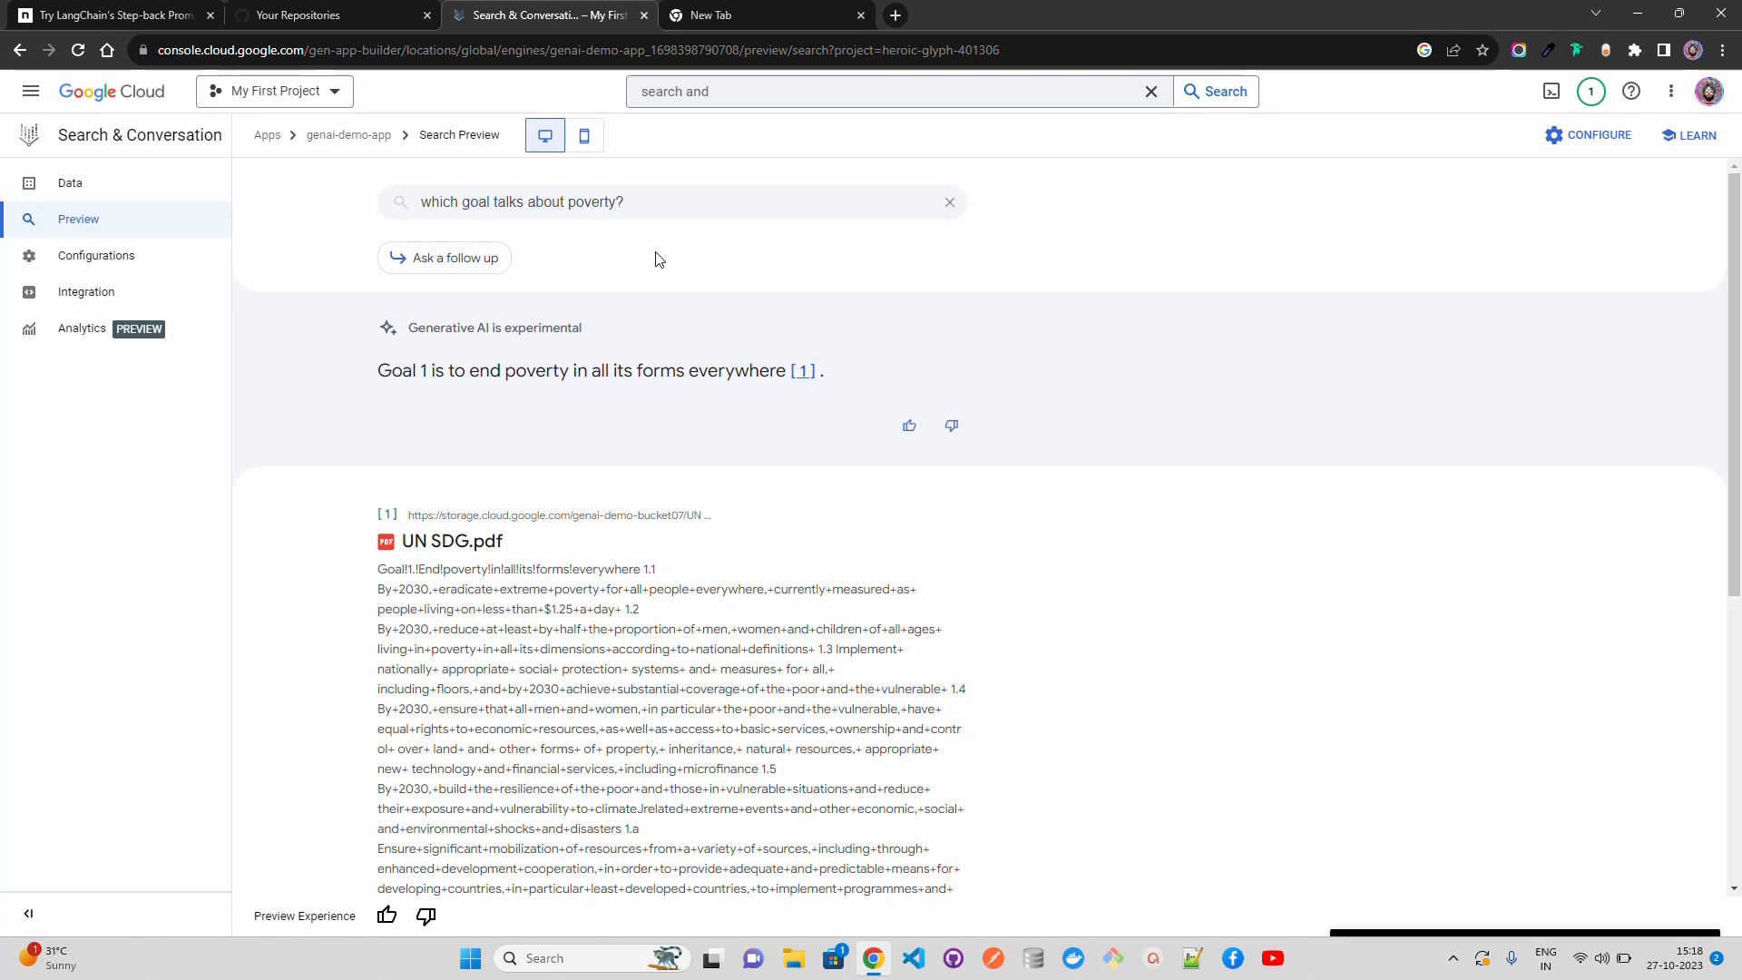
pyautogui.click(728, 205)
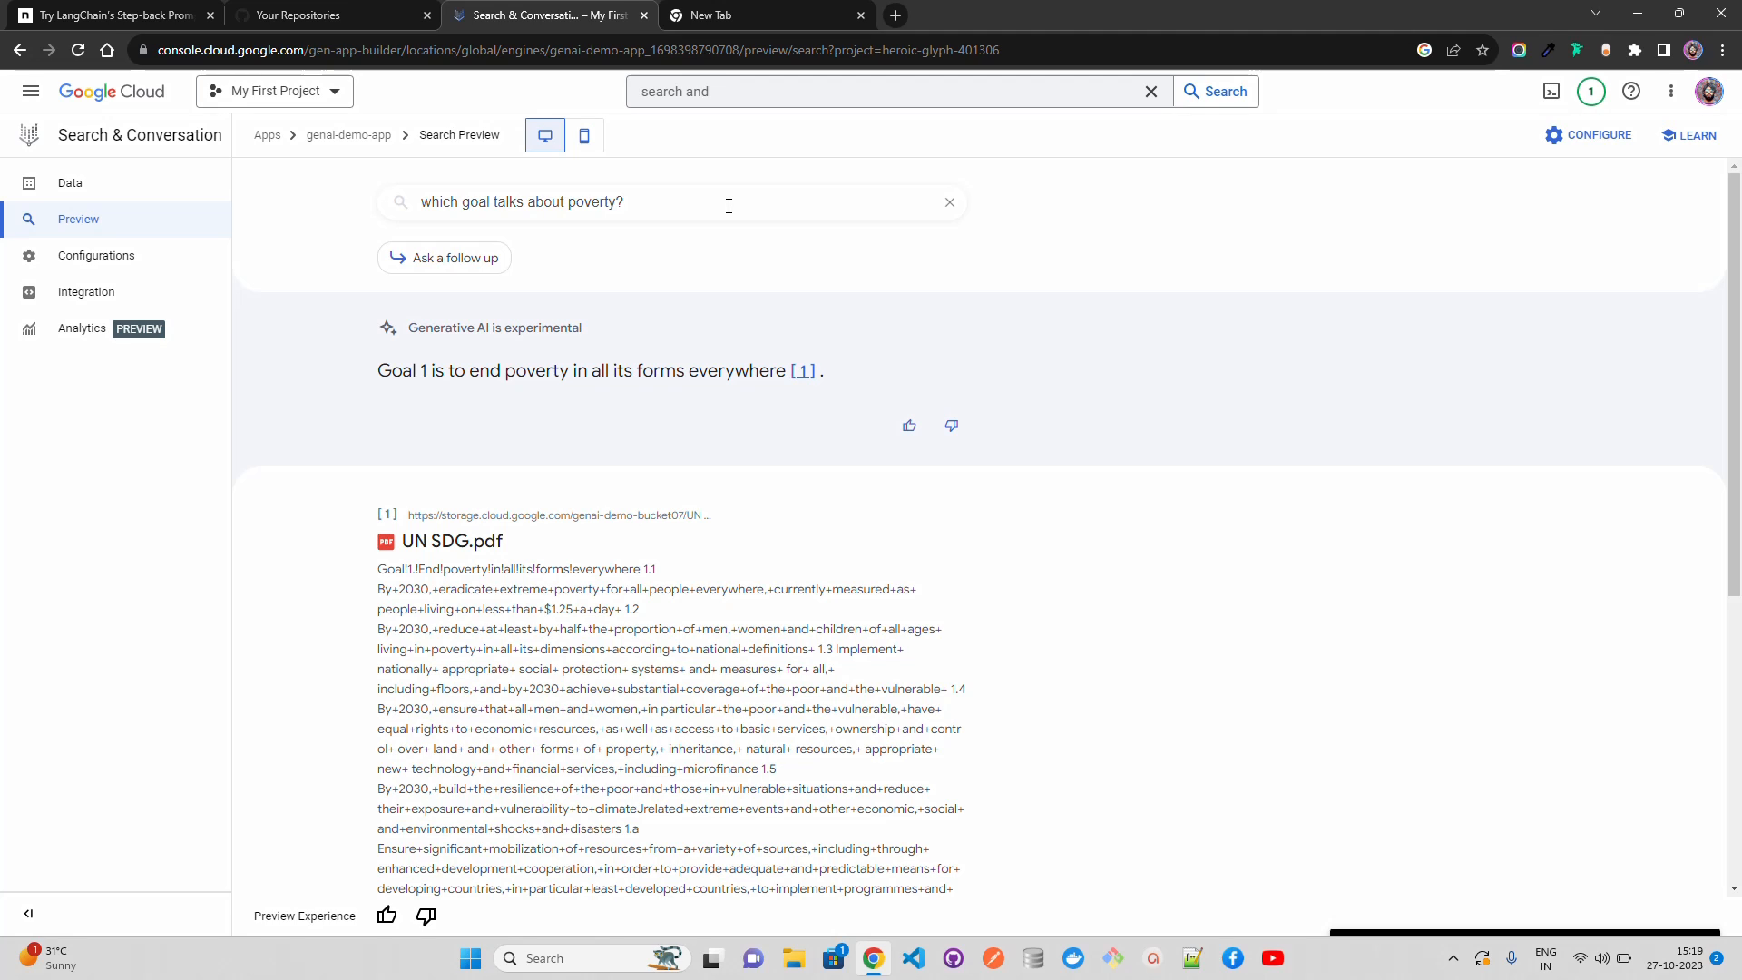
pyautogui.click(945, 211)
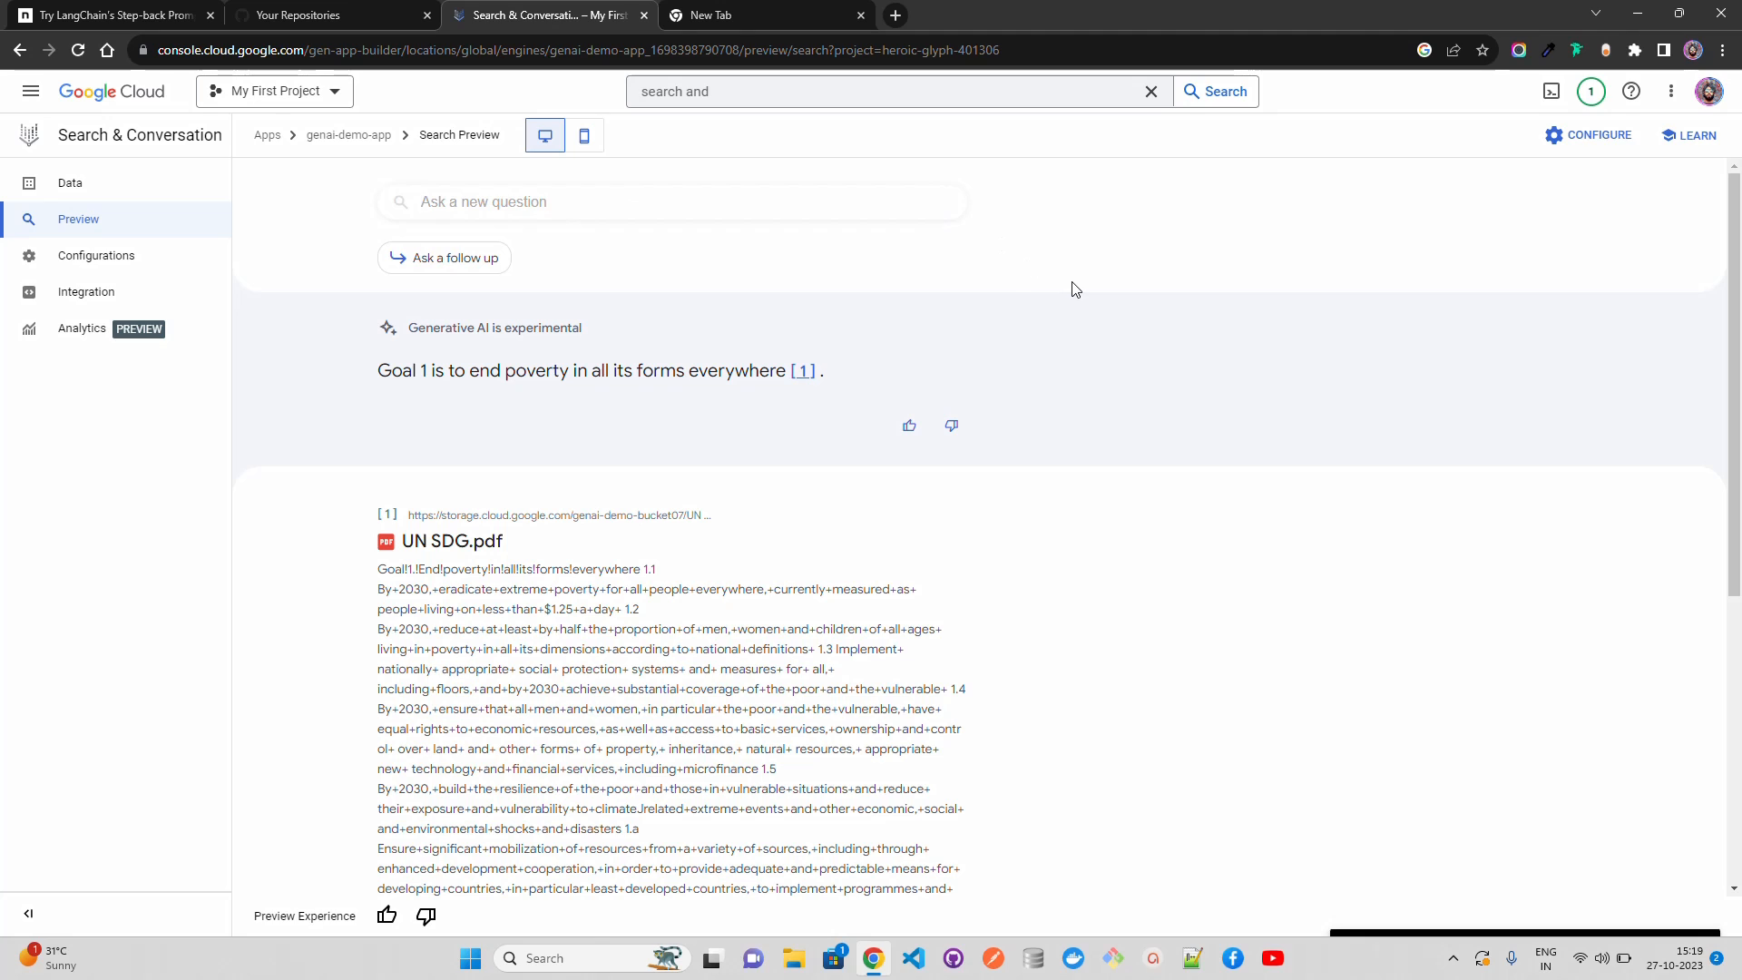
# Step: Set the API integration's search query to "What is this document all about?" and send the example request to Cloud Shell
pyautogui.click(122, 297)
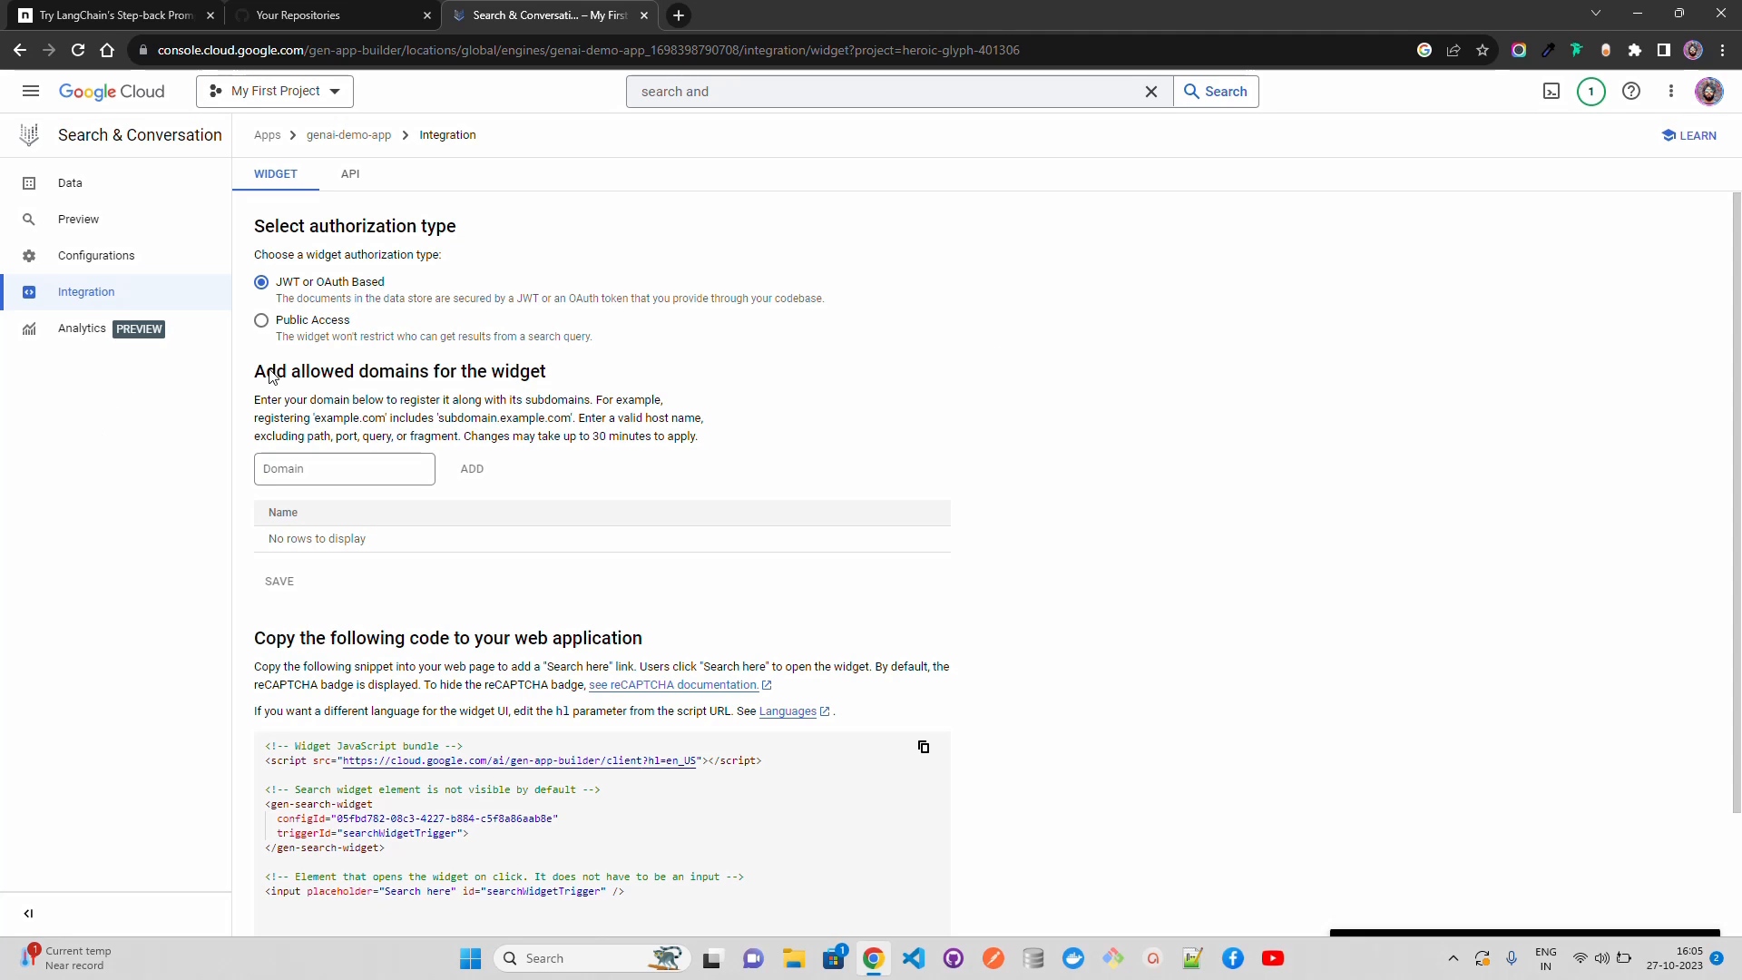
pyautogui.click(345, 178)
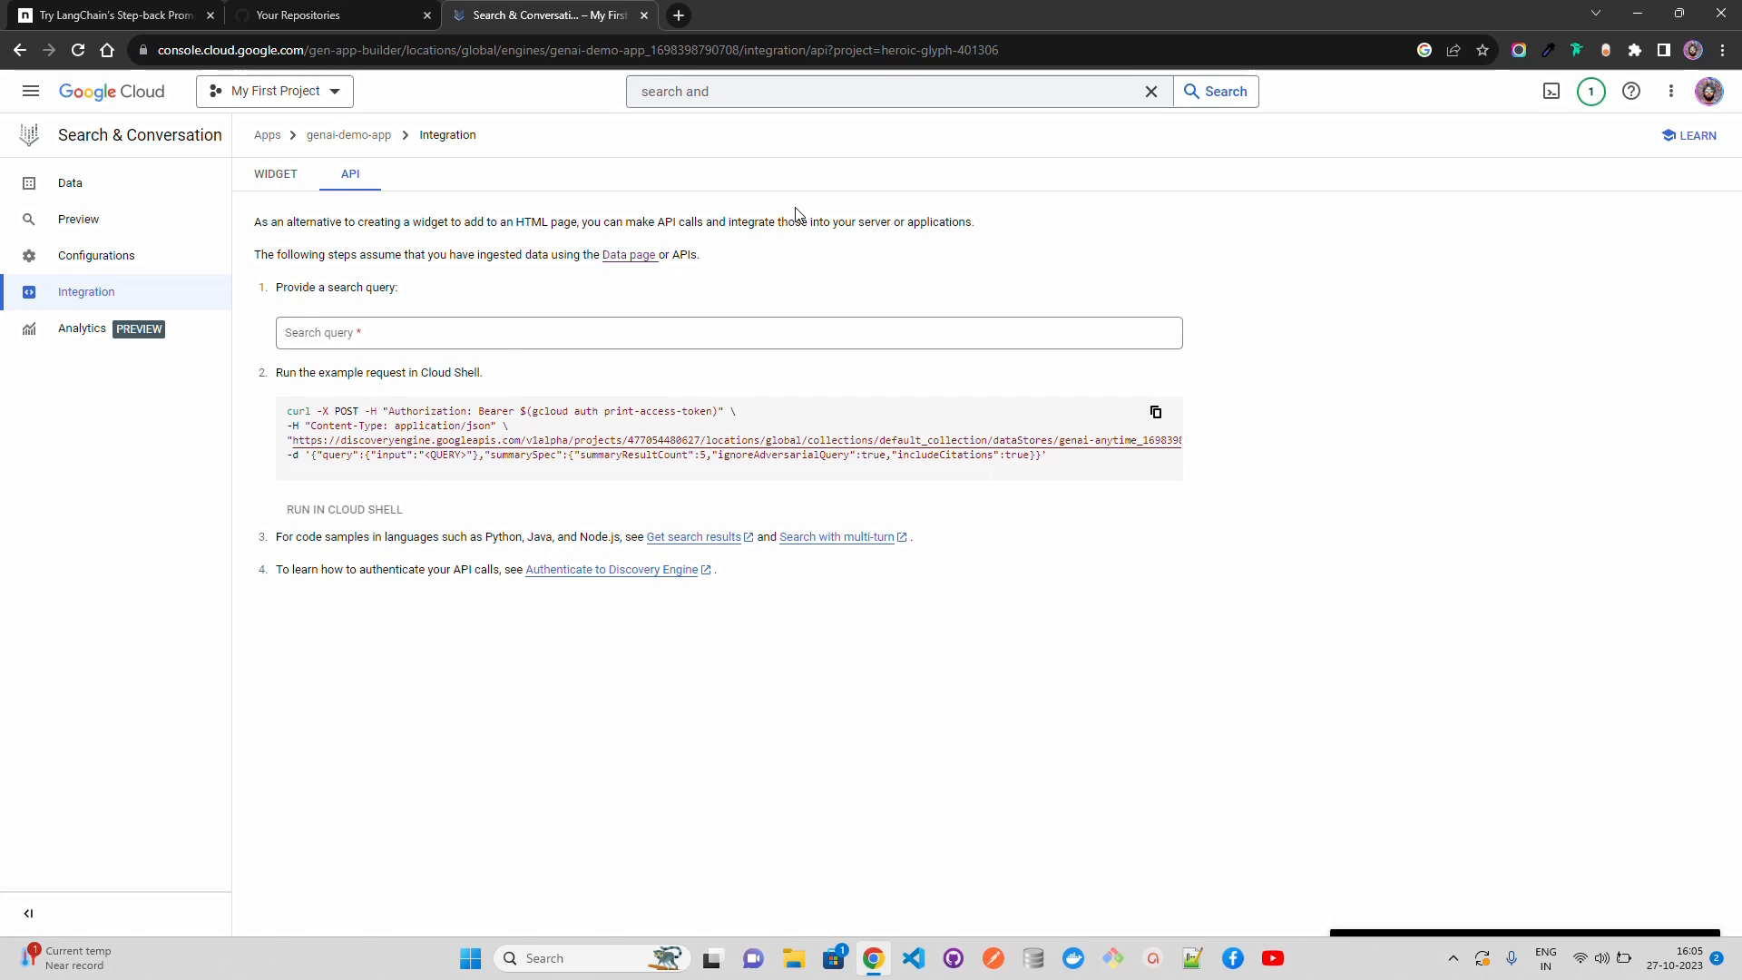
pyautogui.click(390, 340)
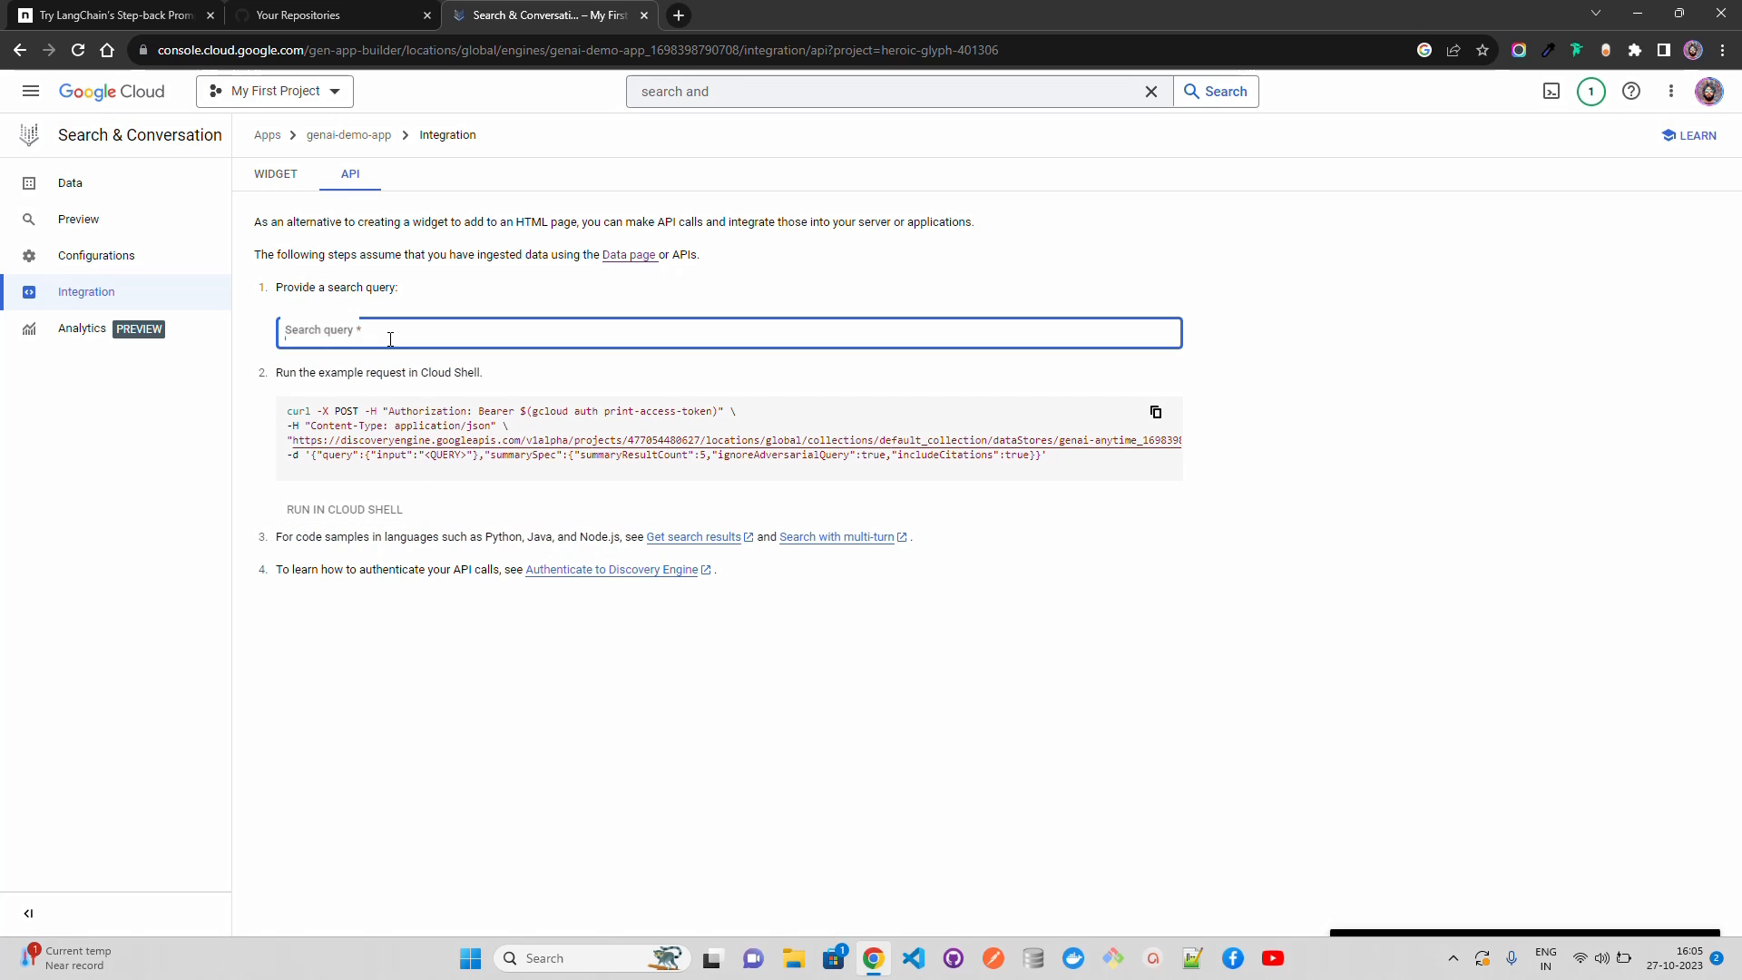
pyautogui.write('WHat')
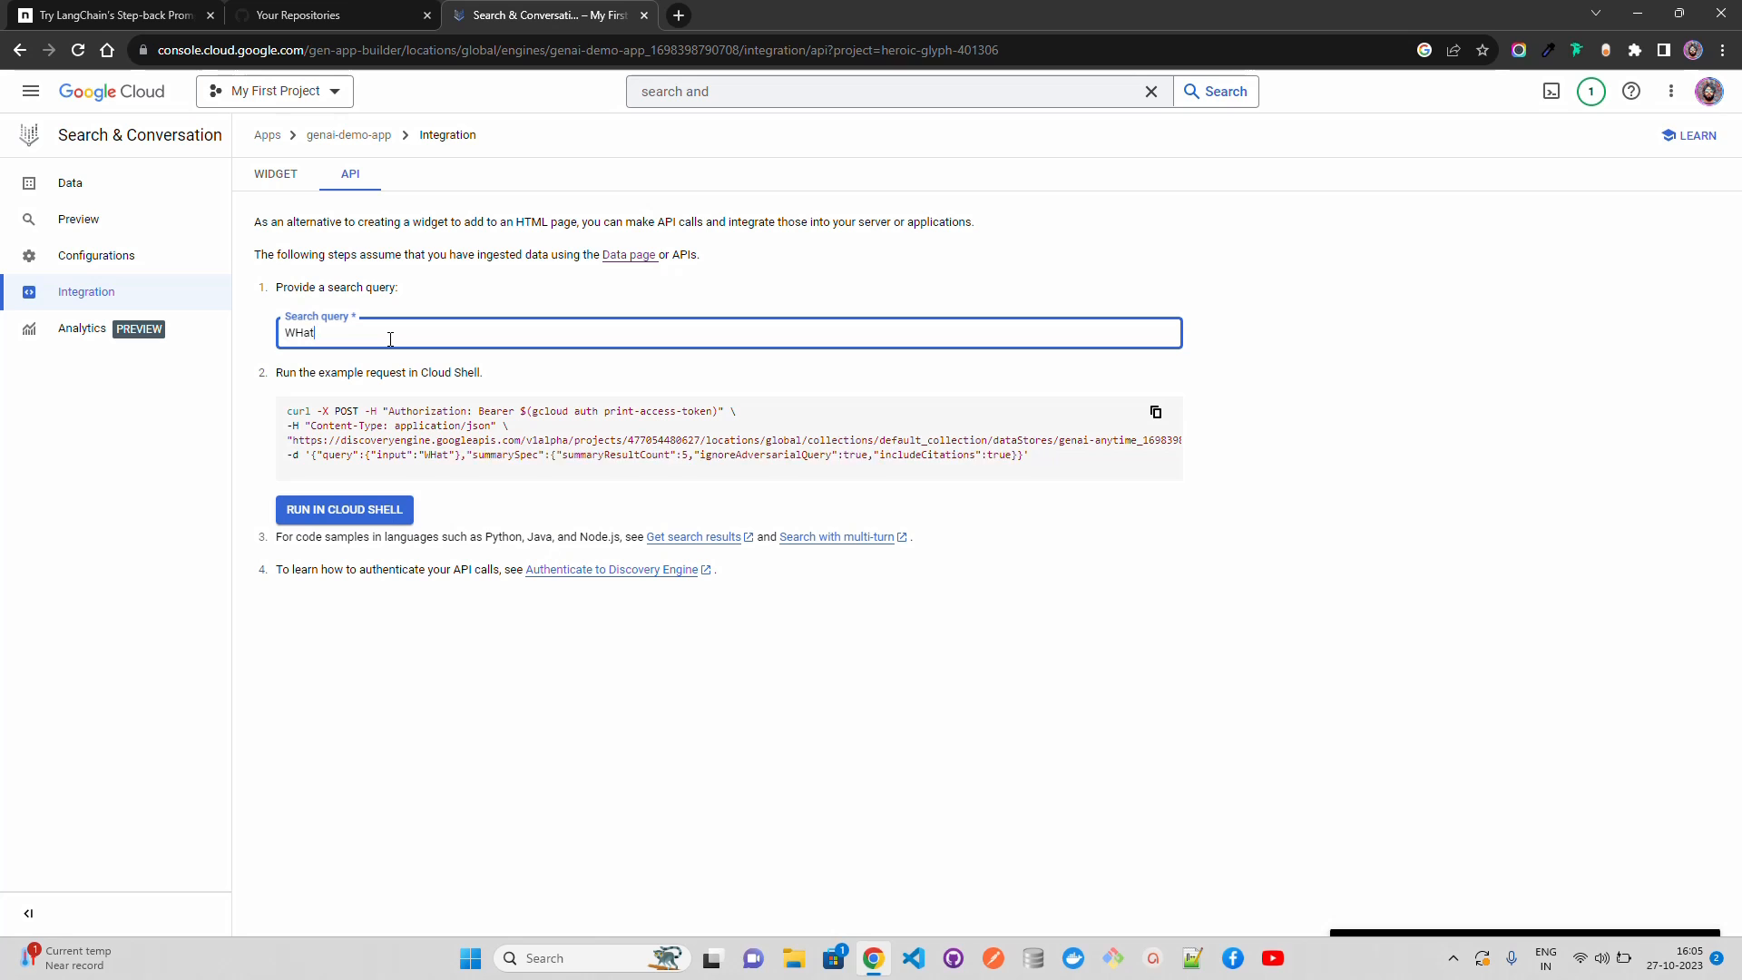
pyautogui.press('BackSpace')
pyautogui.press('BackSpace')
pyautogui.press('BackSpace')
pyautogui.write('hat is thi')
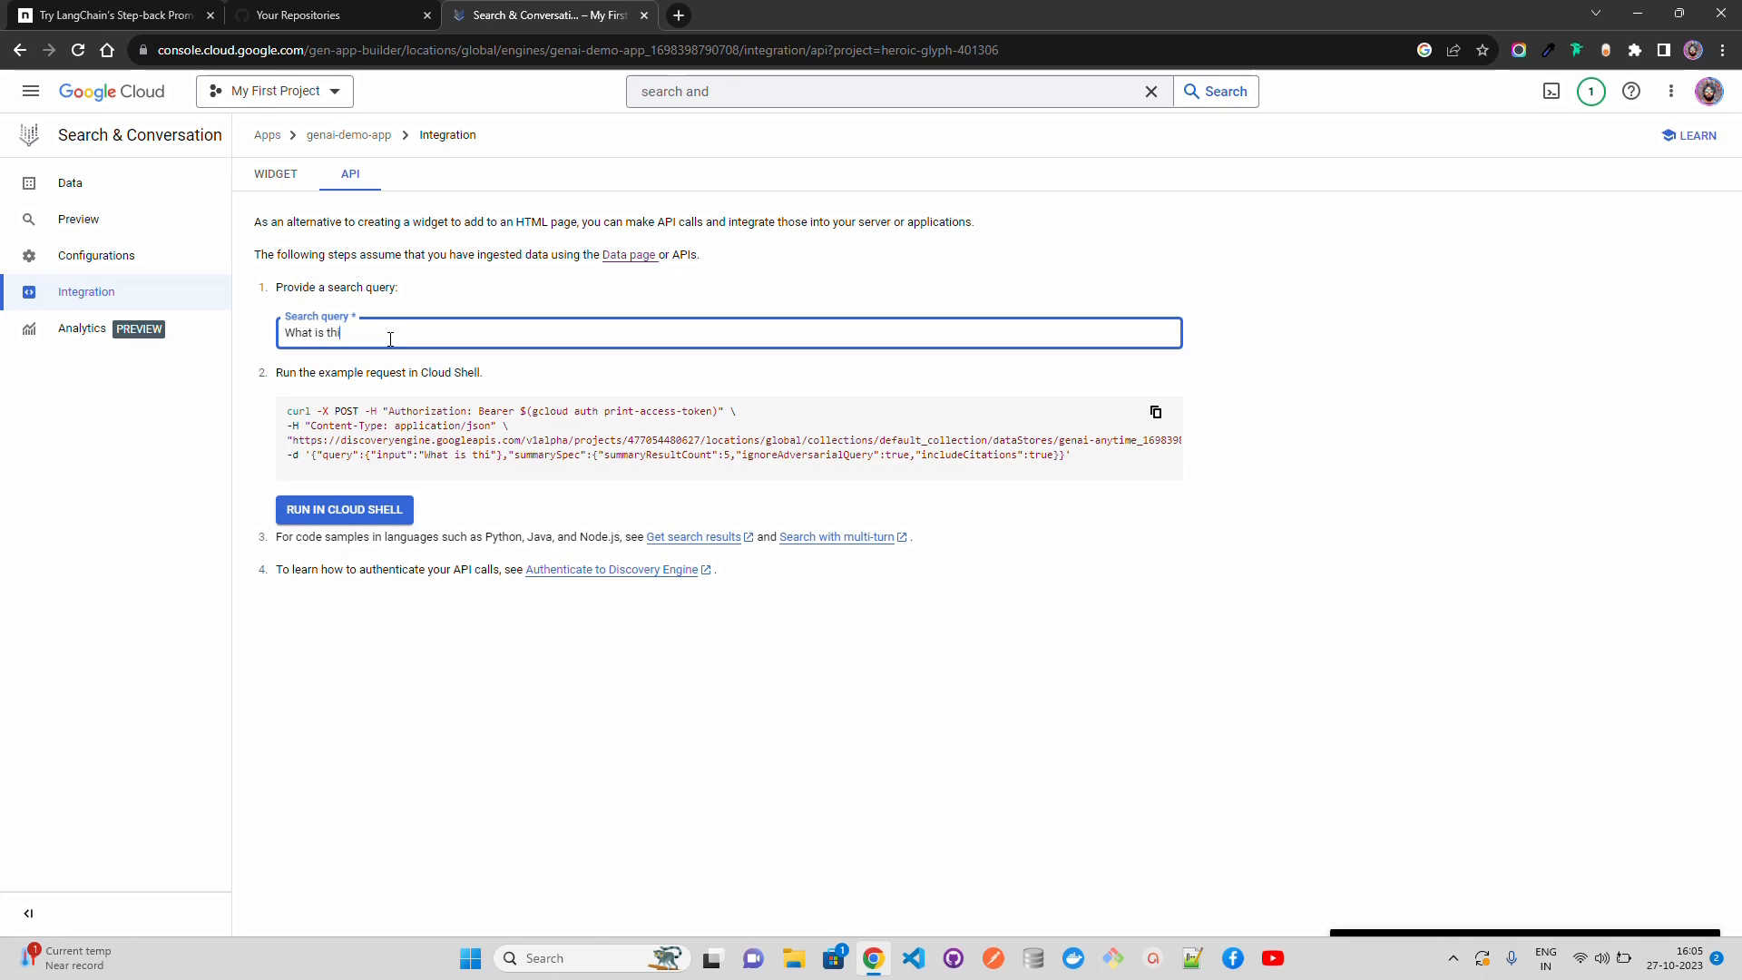
pyautogui.write('s document all a')
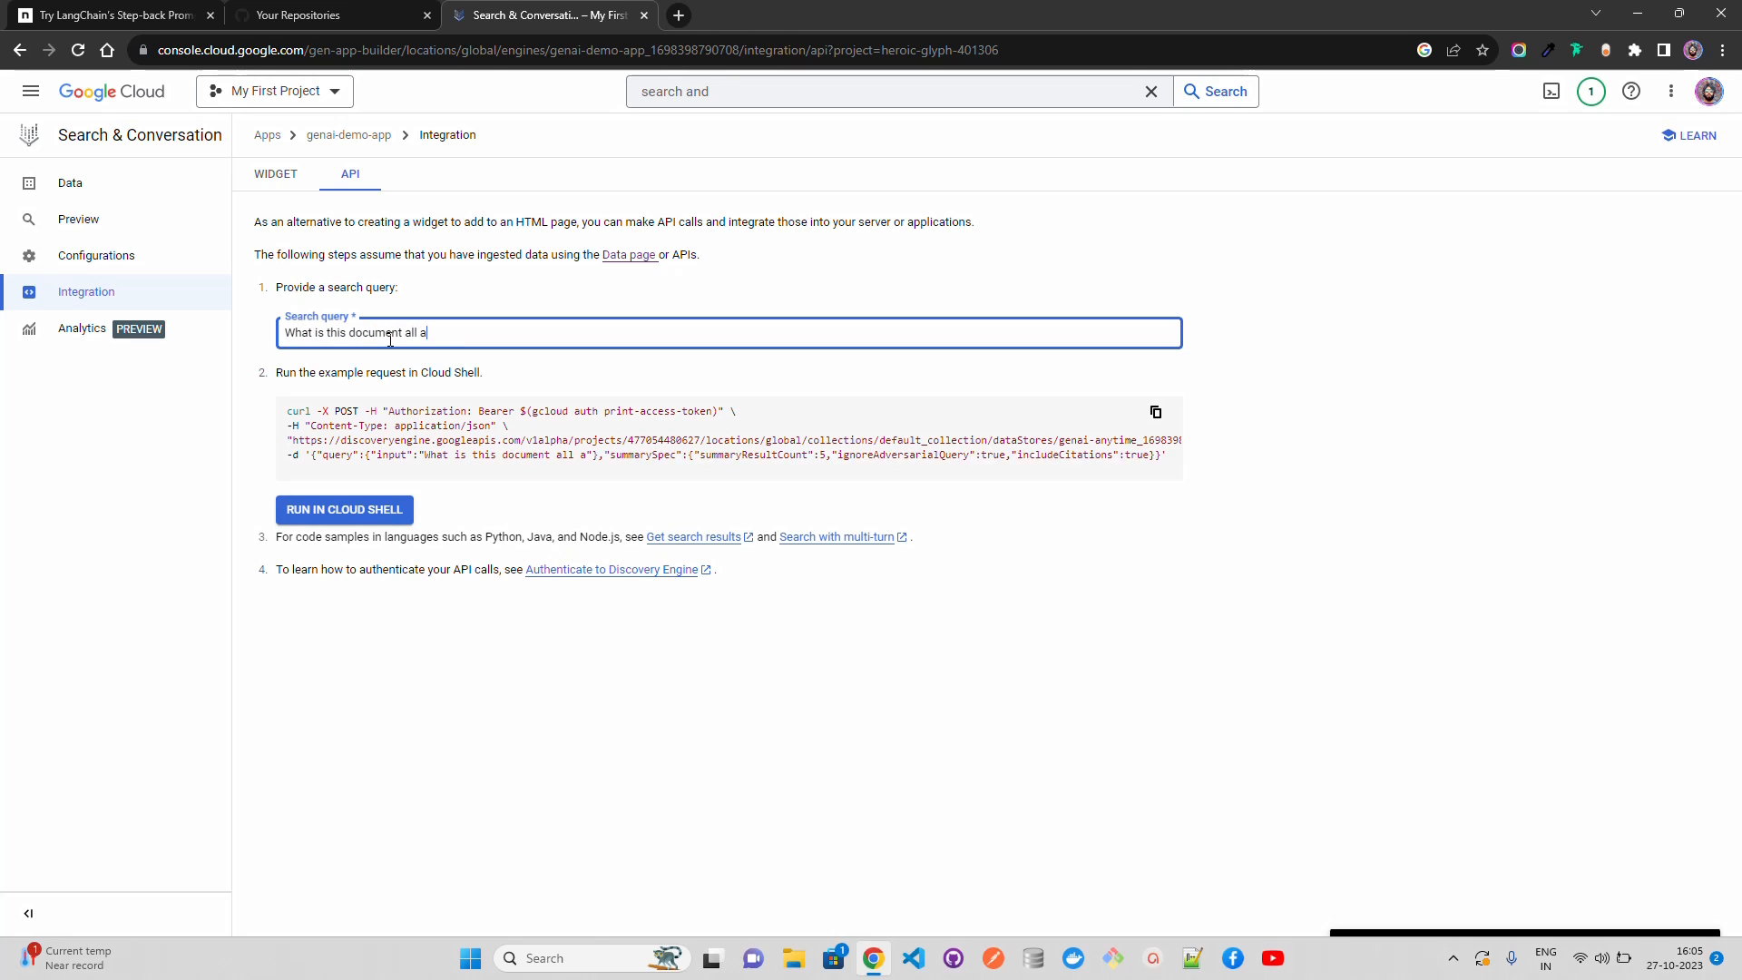
pyautogui.write('bout?')
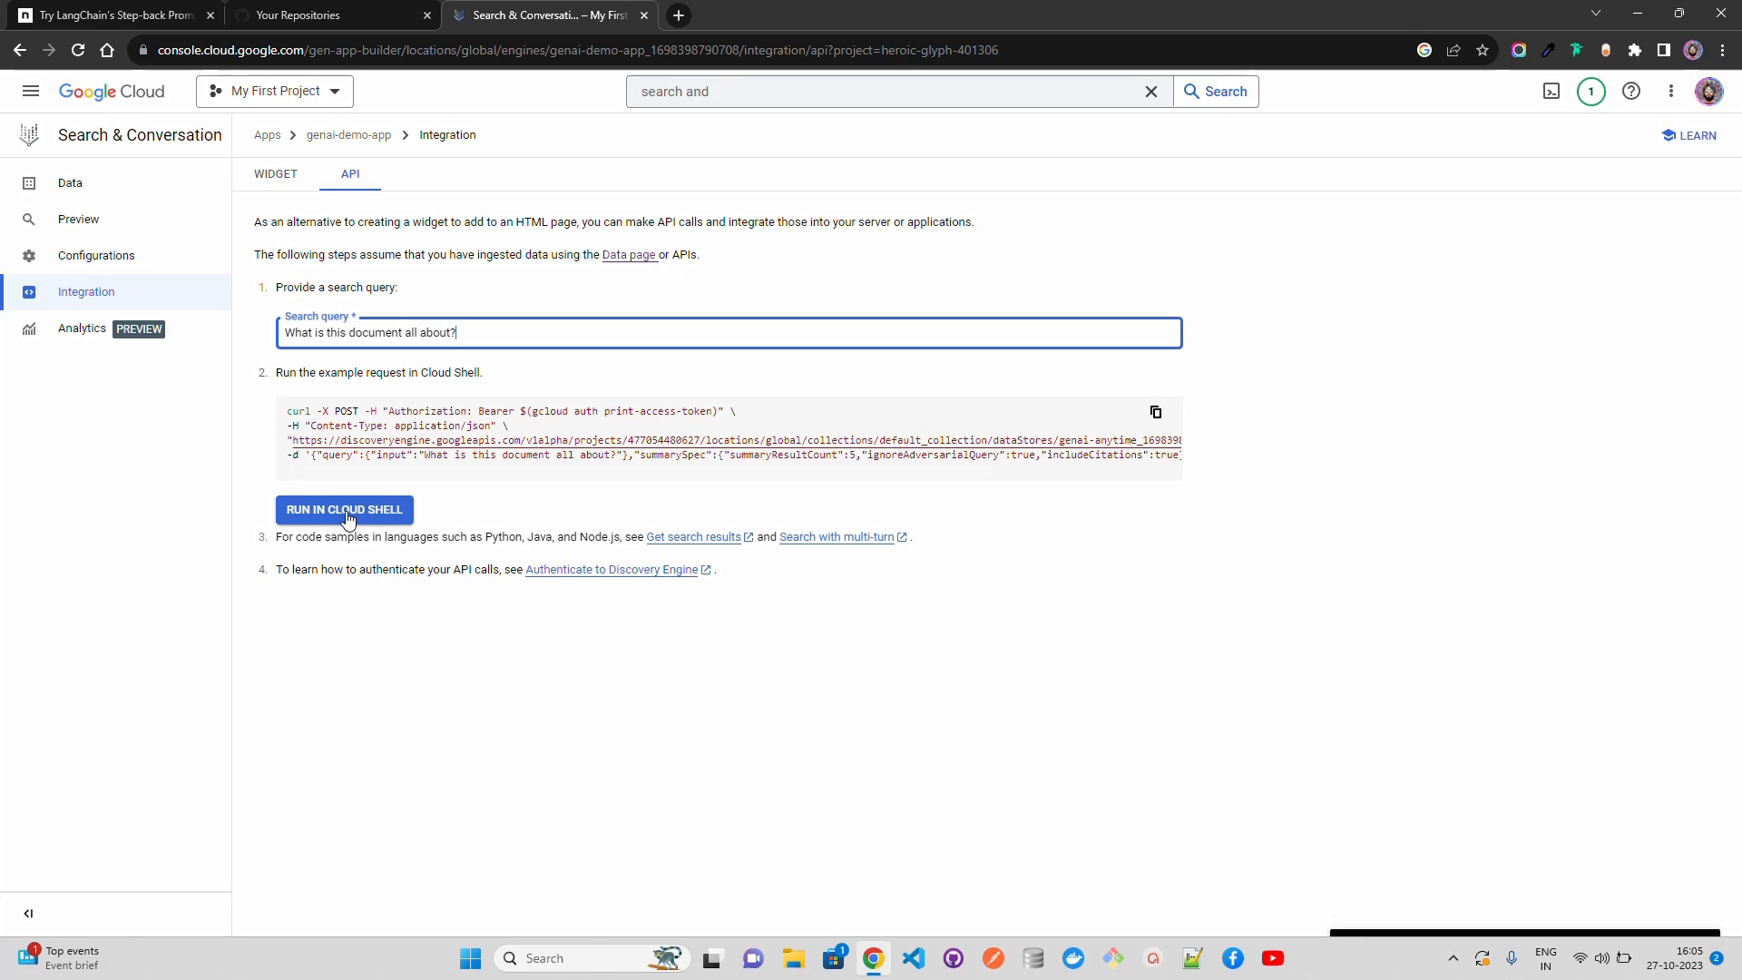
pyautogui.click(345, 509)
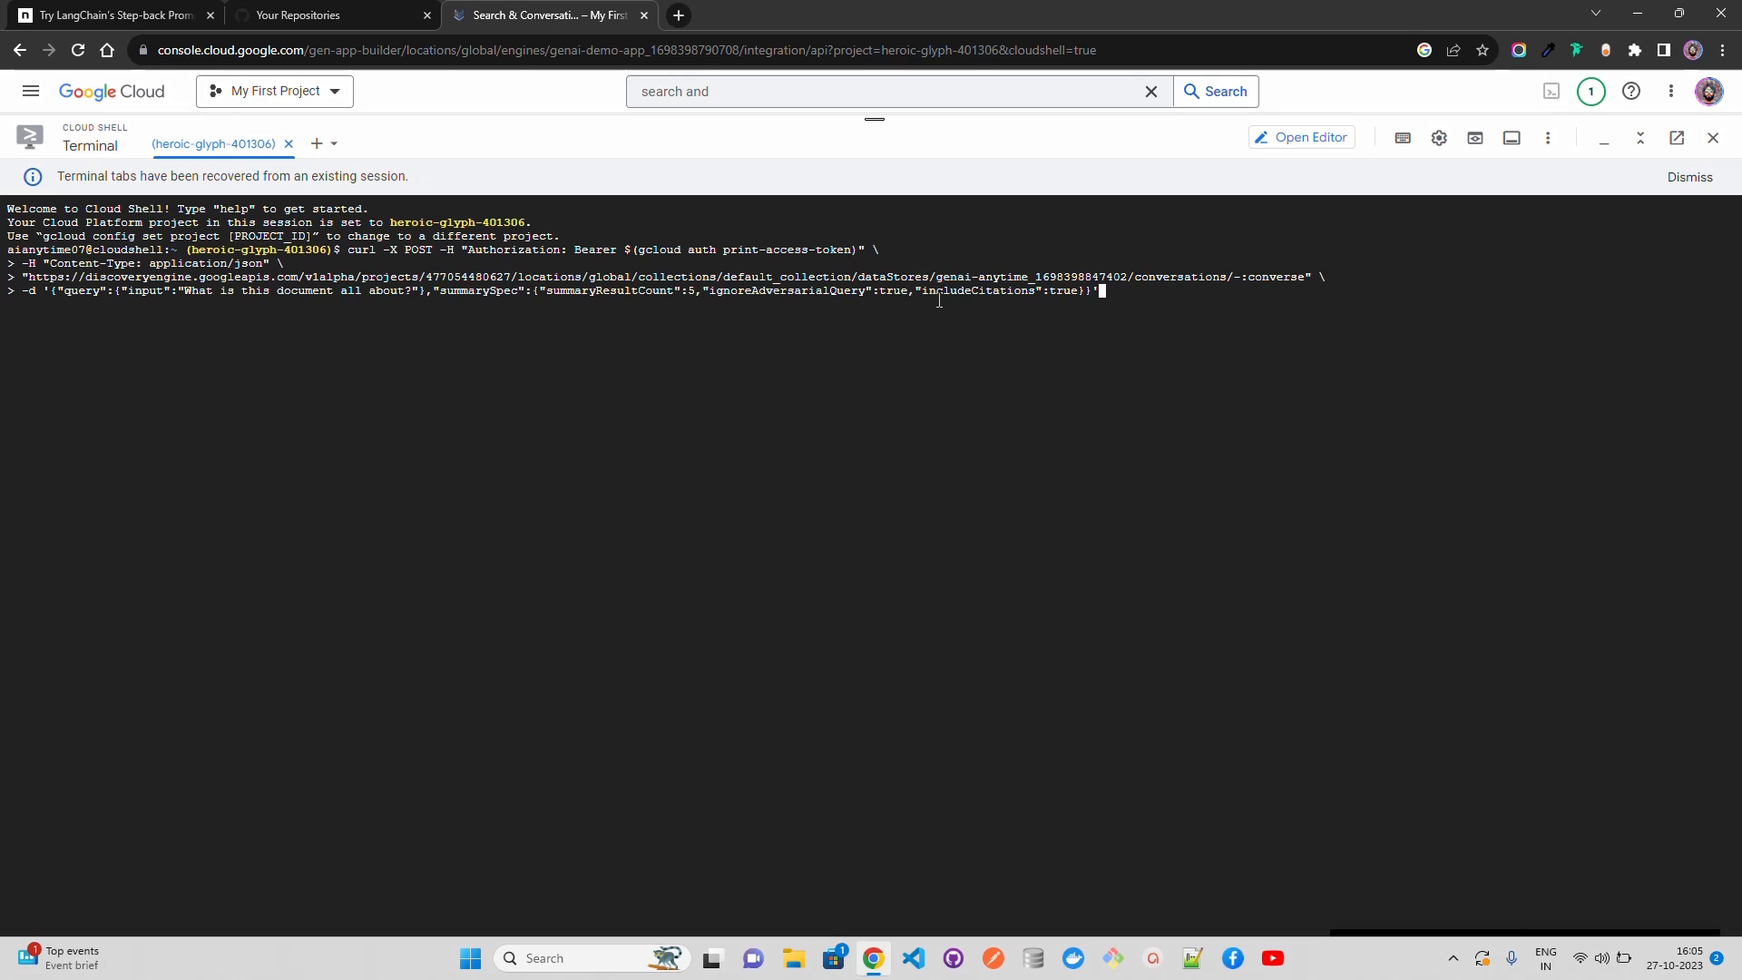
# Step: Run the pasted curl converse request in Cloud Shell and dismiss the recovered-tabs notice
pyautogui.press('Return')
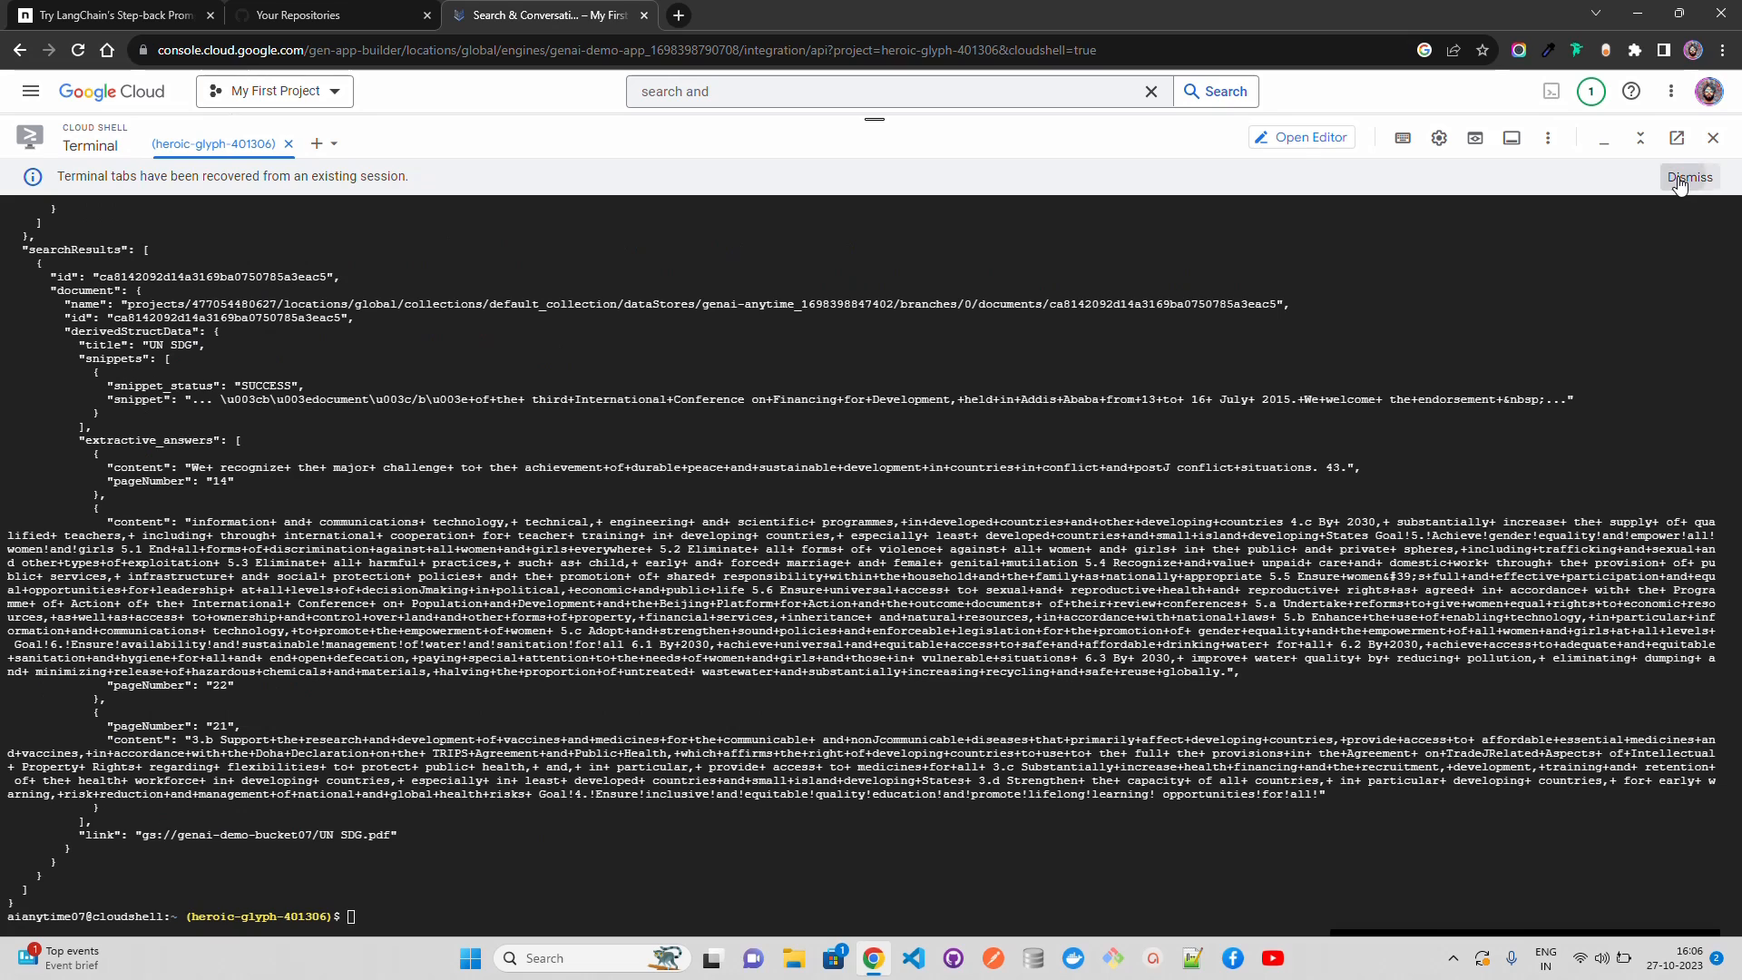
pyautogui.click(1686, 177)
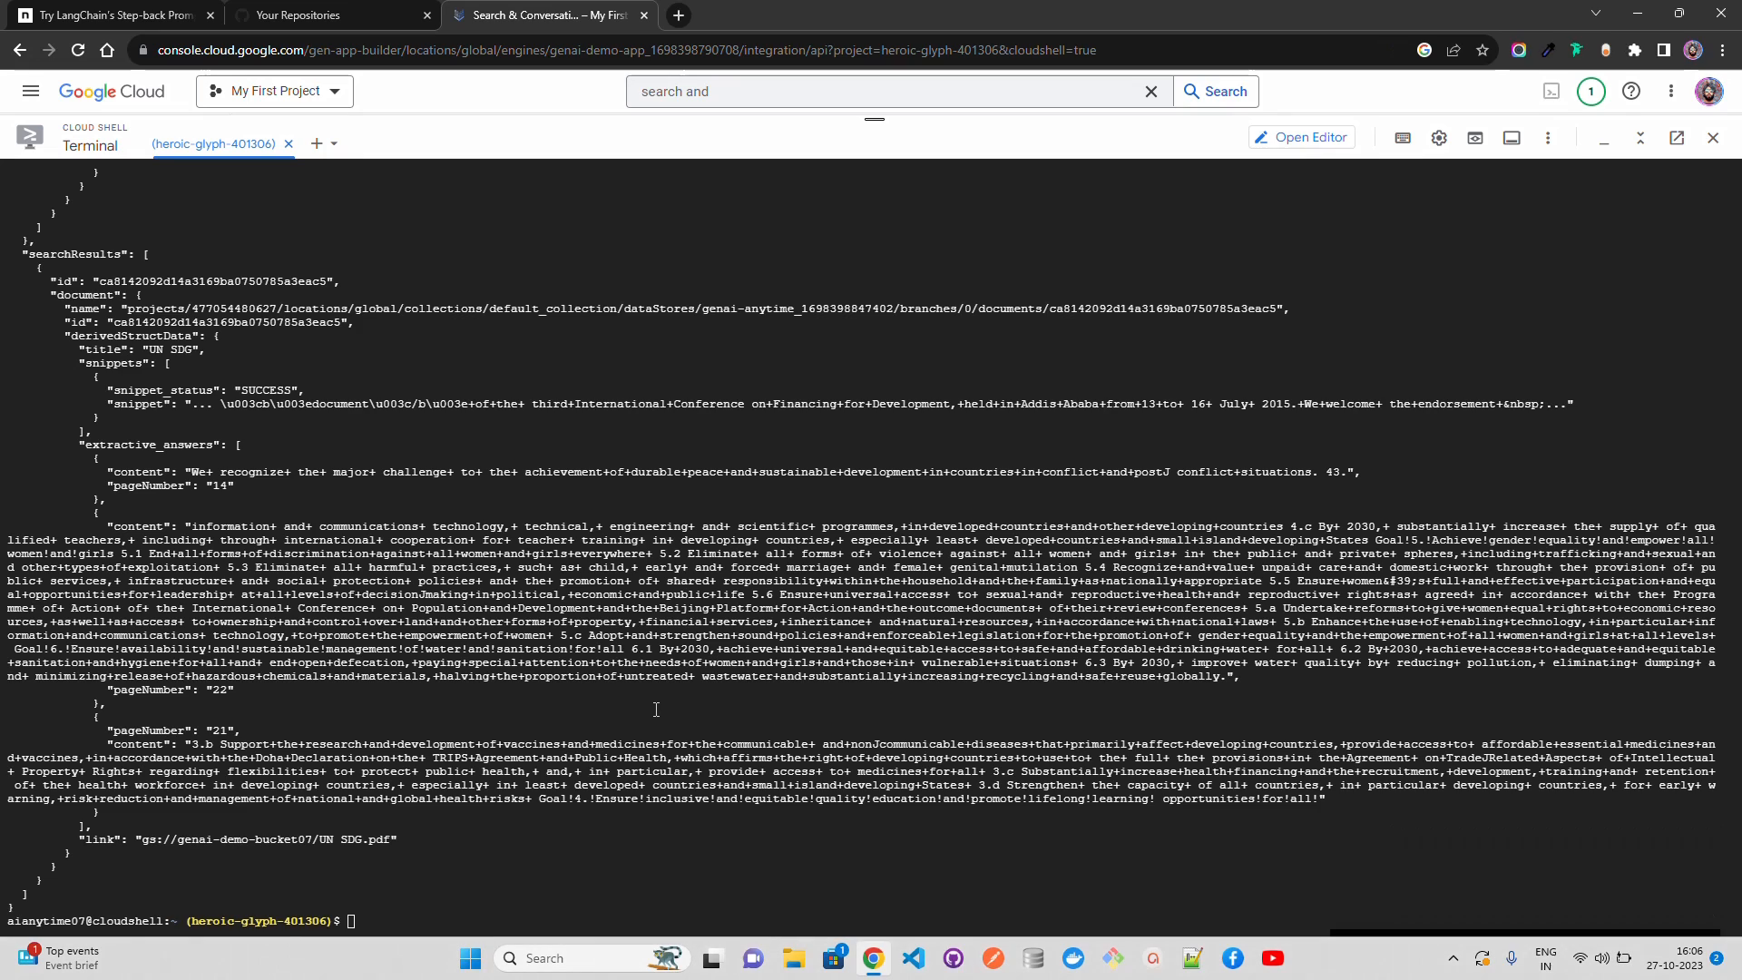
# Step: Open the Cloud Shell Editor and review demo-app's requirements.txt and the token, converse, form and query functions in app.py
pyautogui.click(1310, 140)
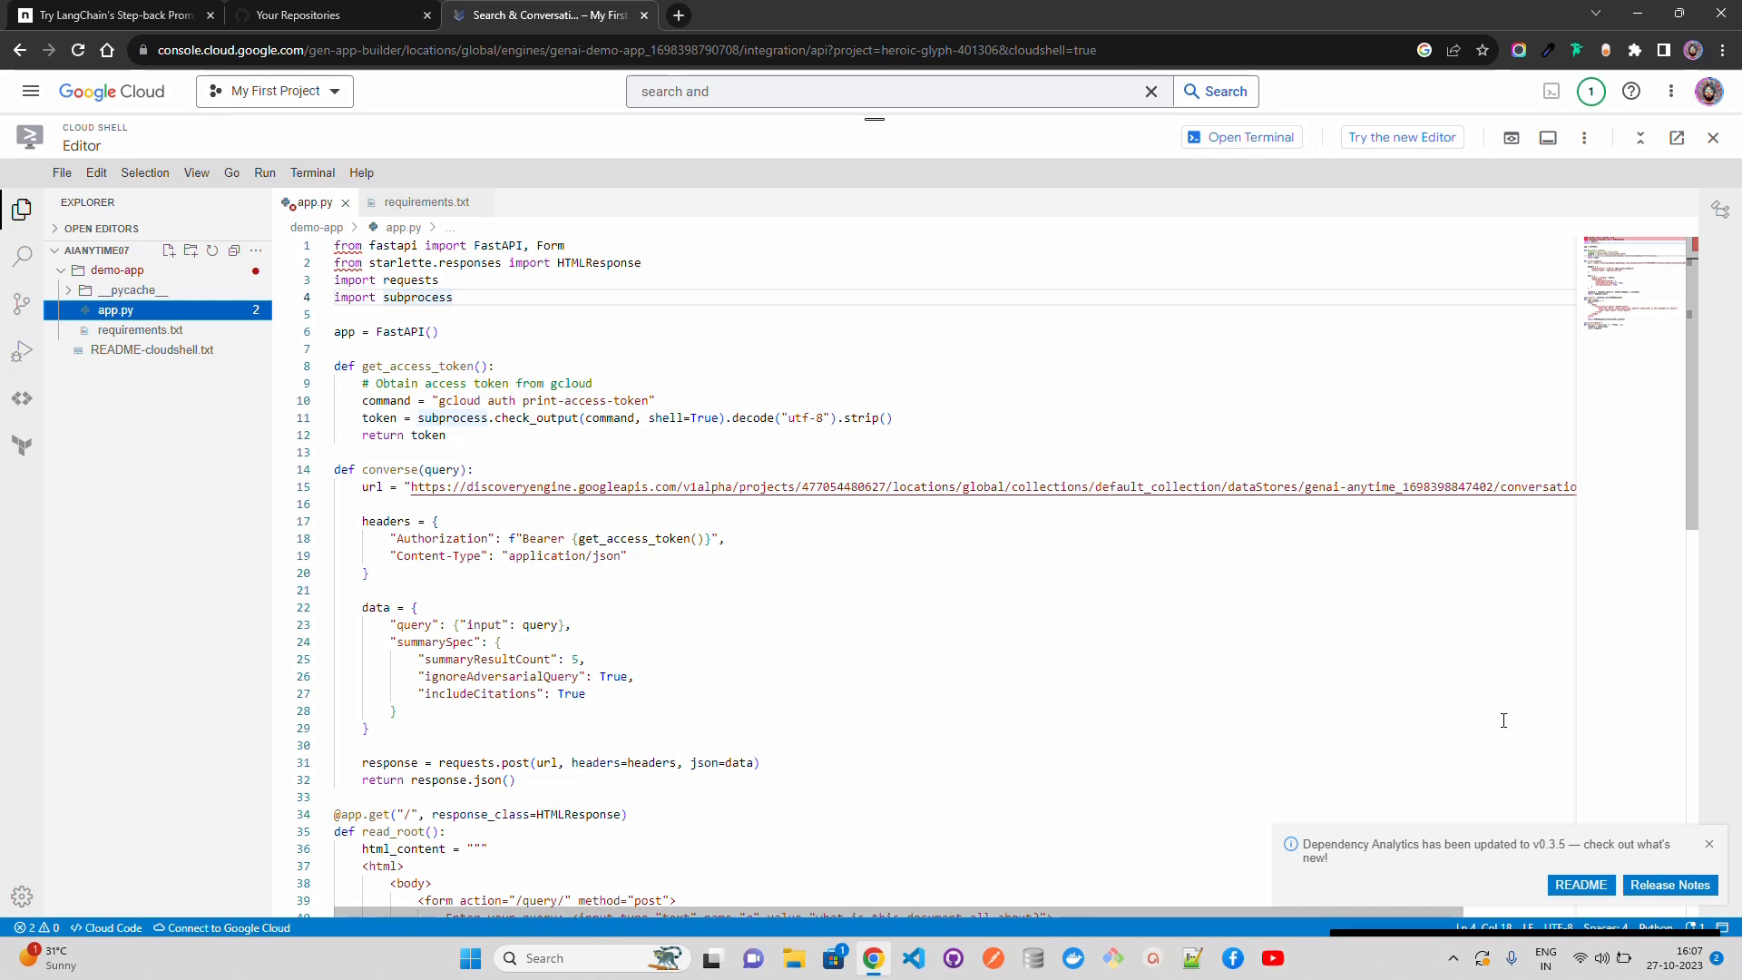
pyautogui.click(1710, 845)
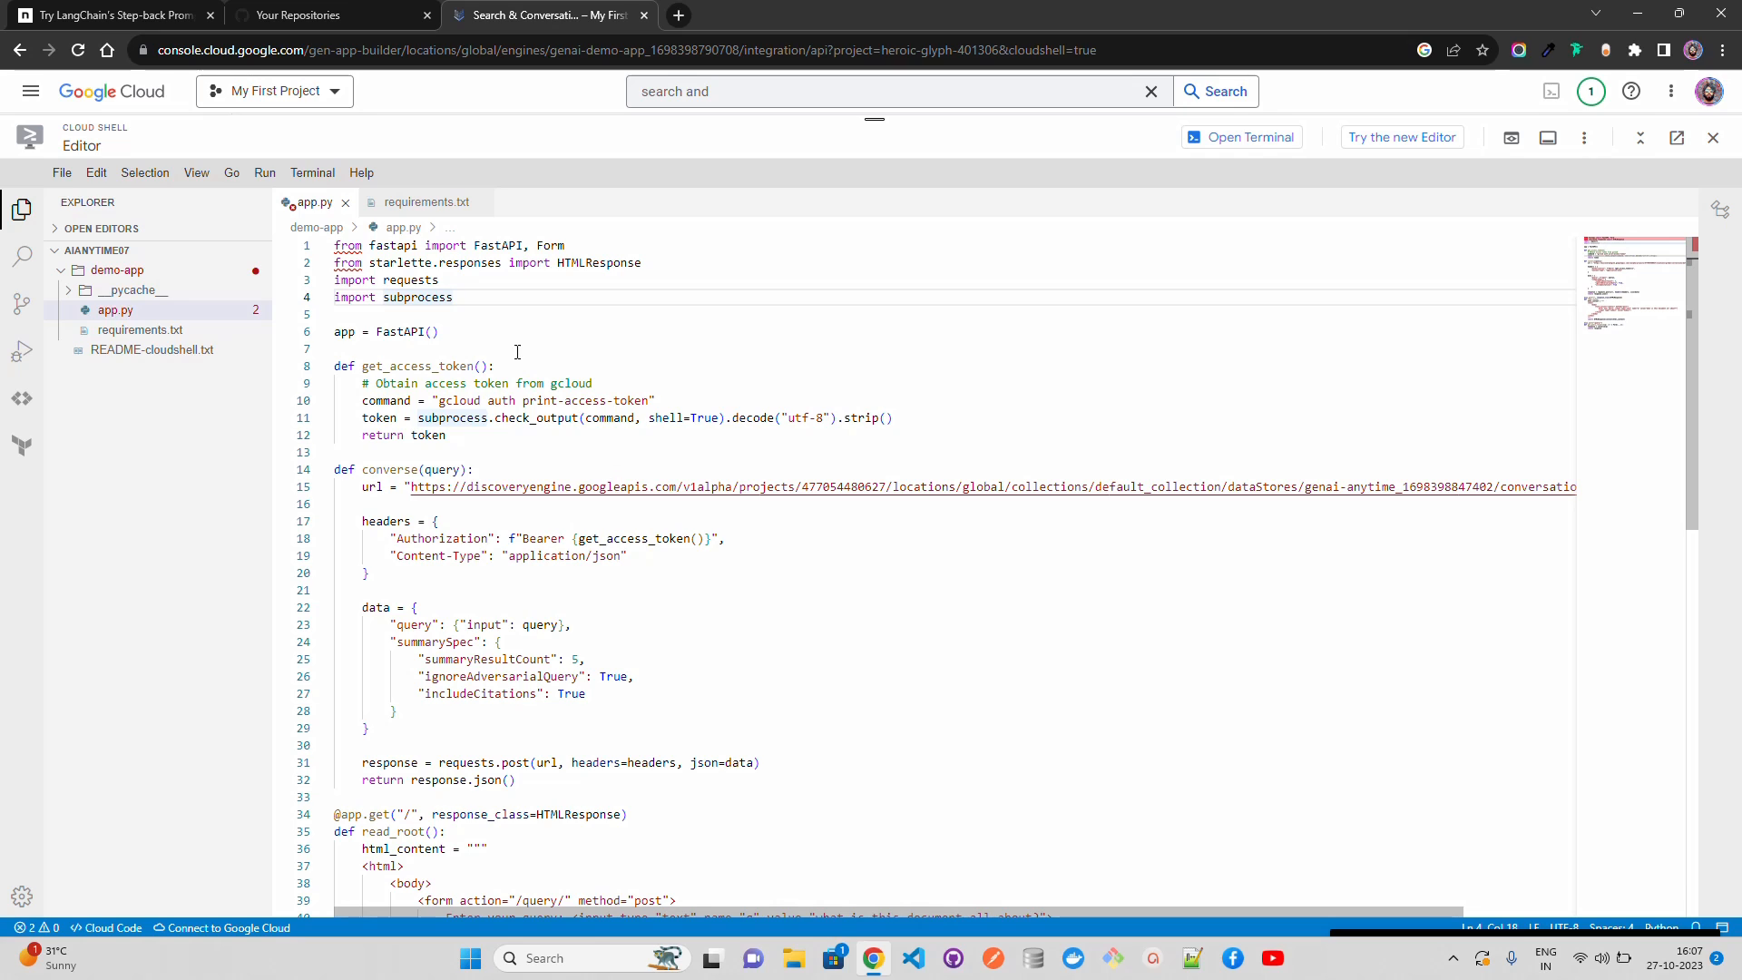
pyautogui.click(200, 333)
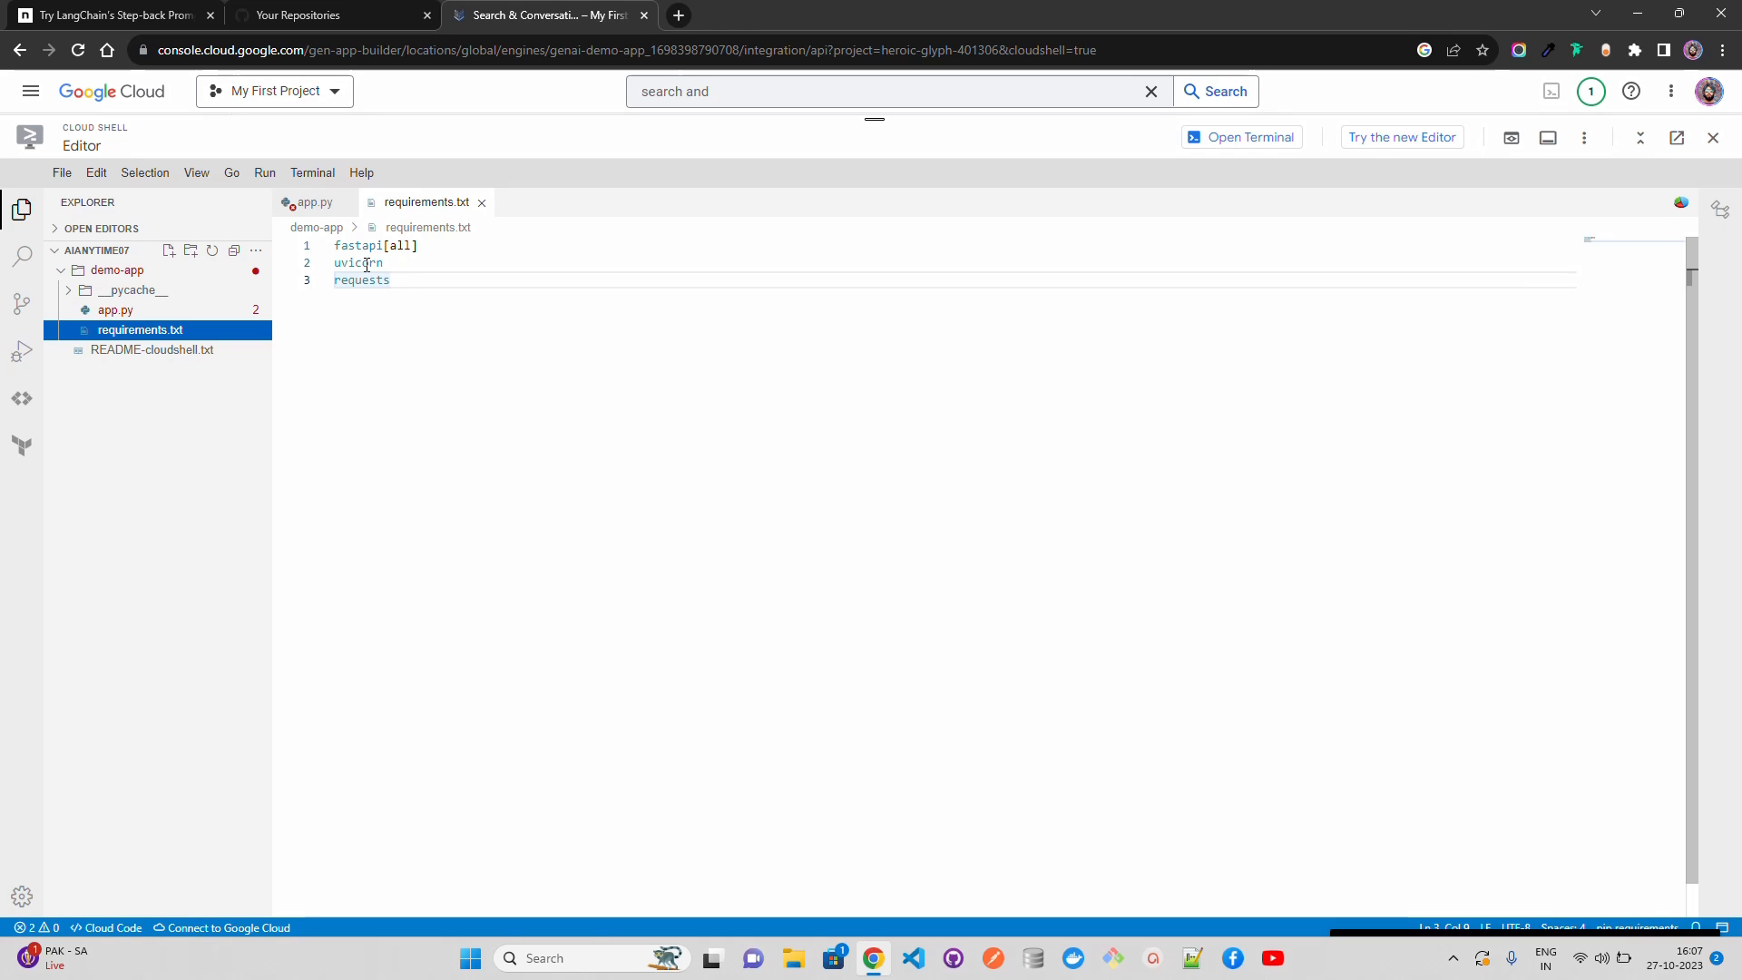
pyautogui.click(309, 202)
pyautogui.click(487, 312)
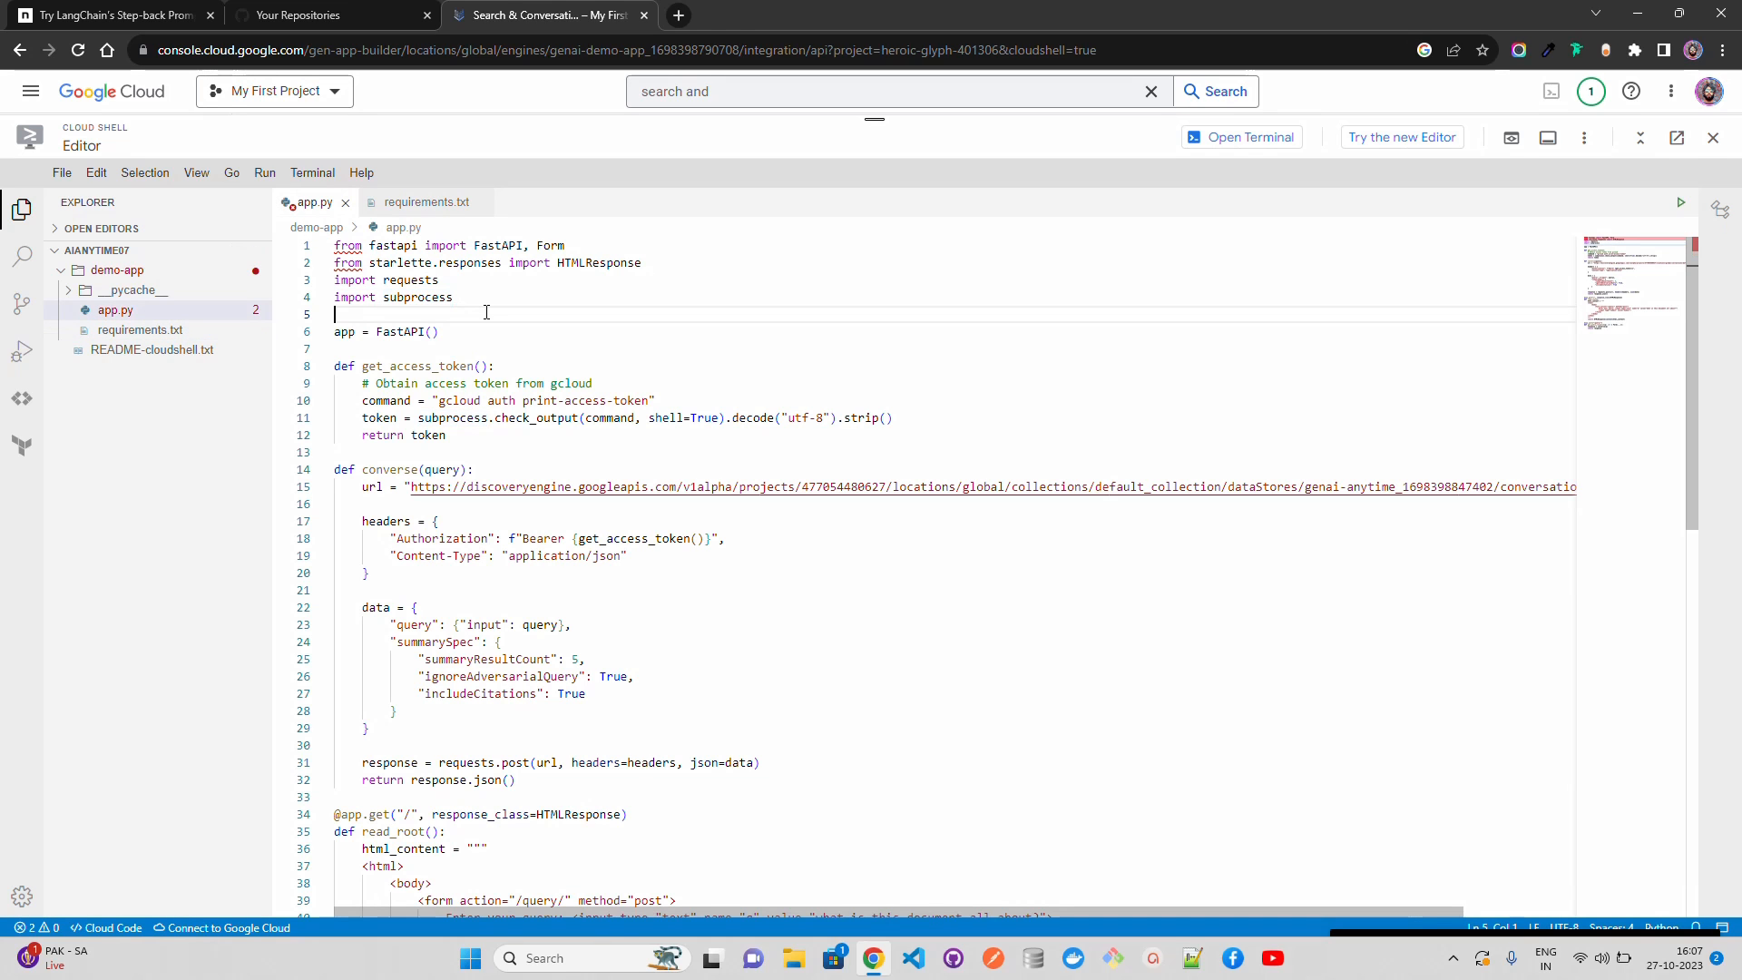
pyautogui.moveTo(1691, 341); pyautogui.dragTo(1691, 388)
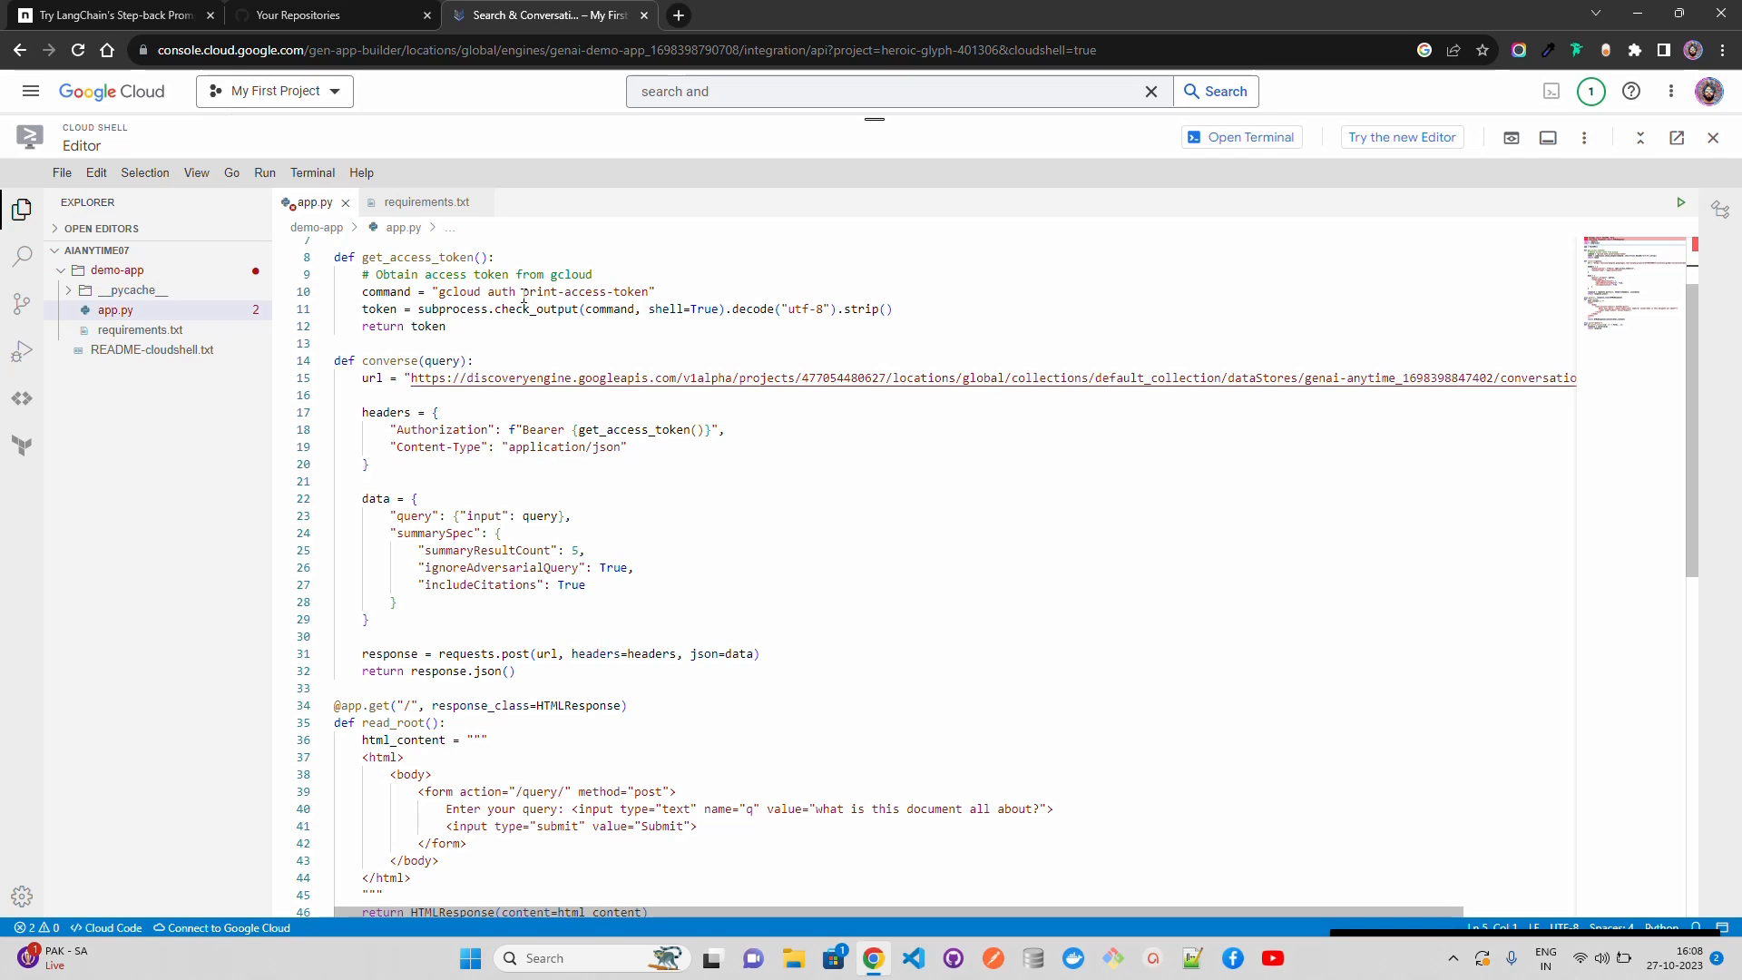
pyautogui.click(522, 330)
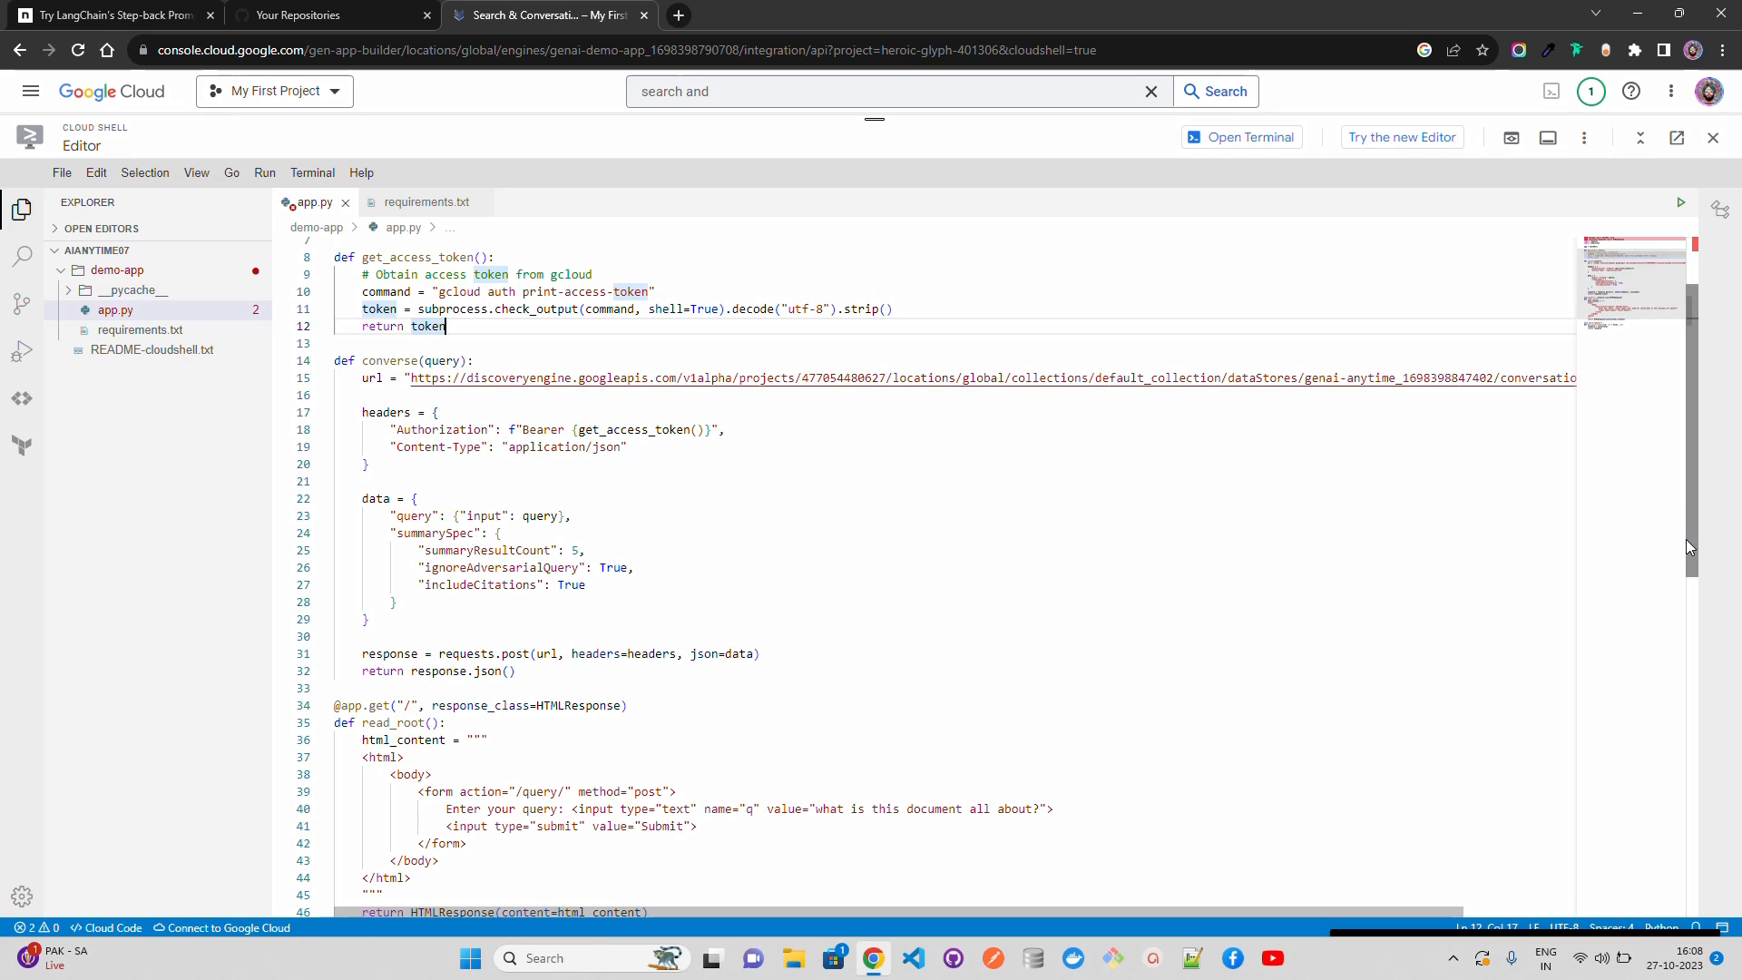
pyautogui.moveTo(1690, 544); pyautogui.dragTo(1691, 666)
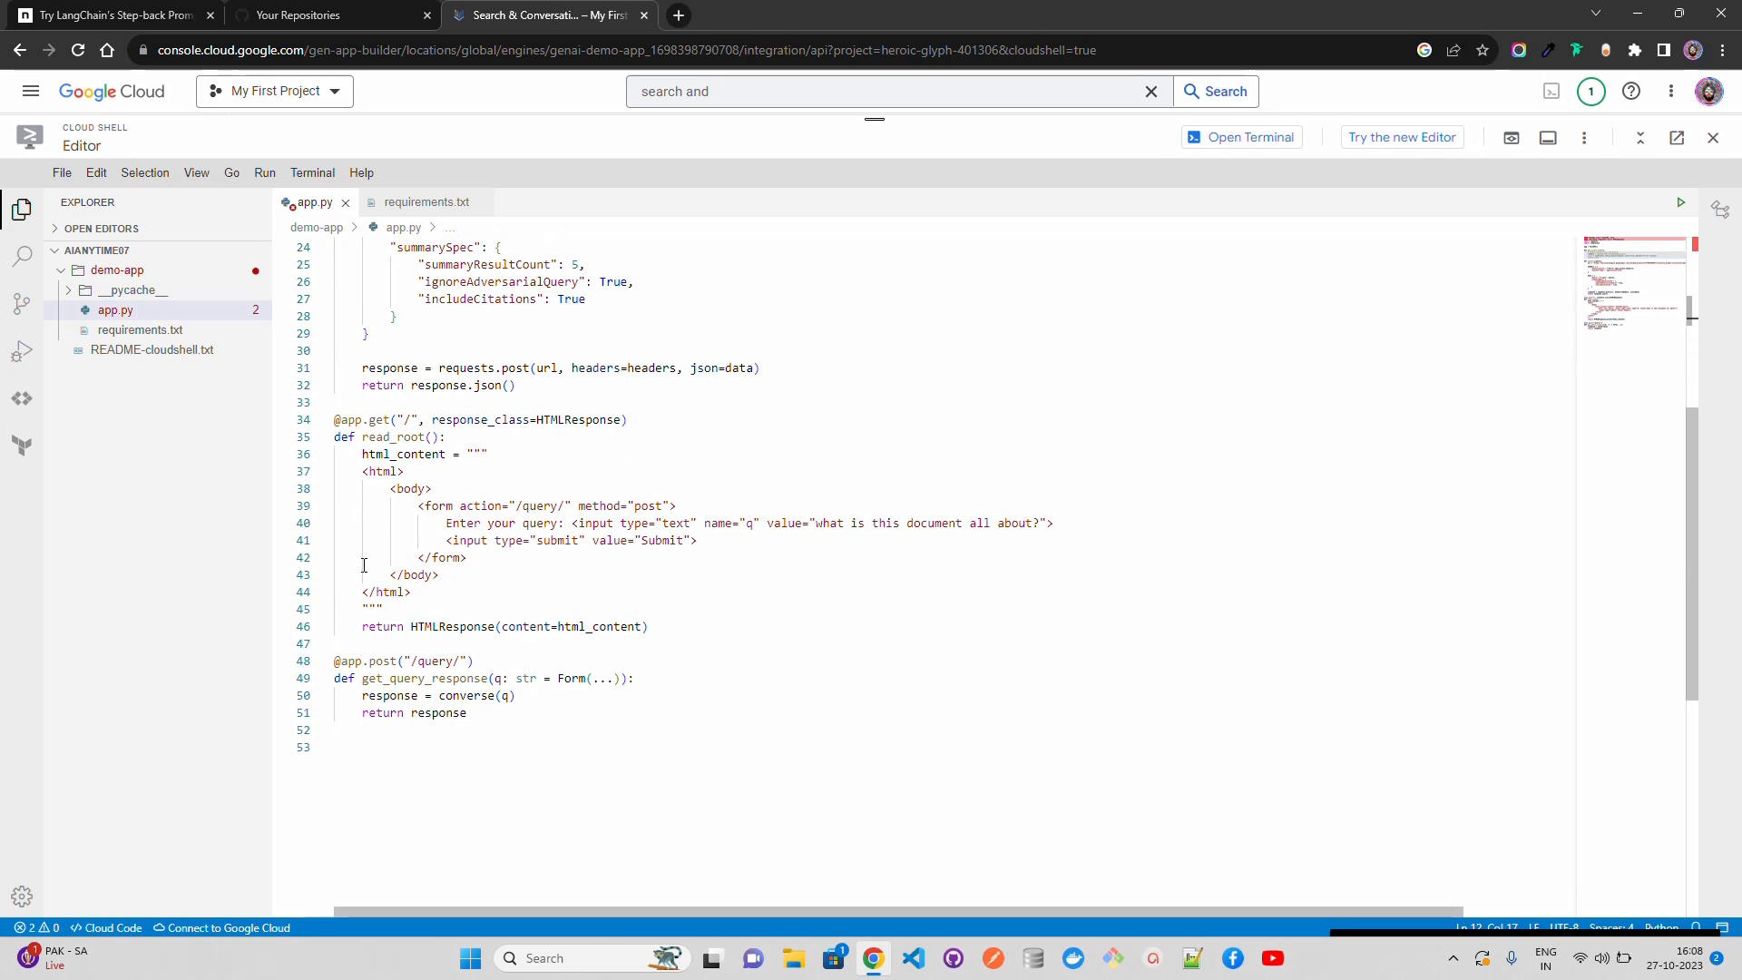
pyautogui.click(426, 598)
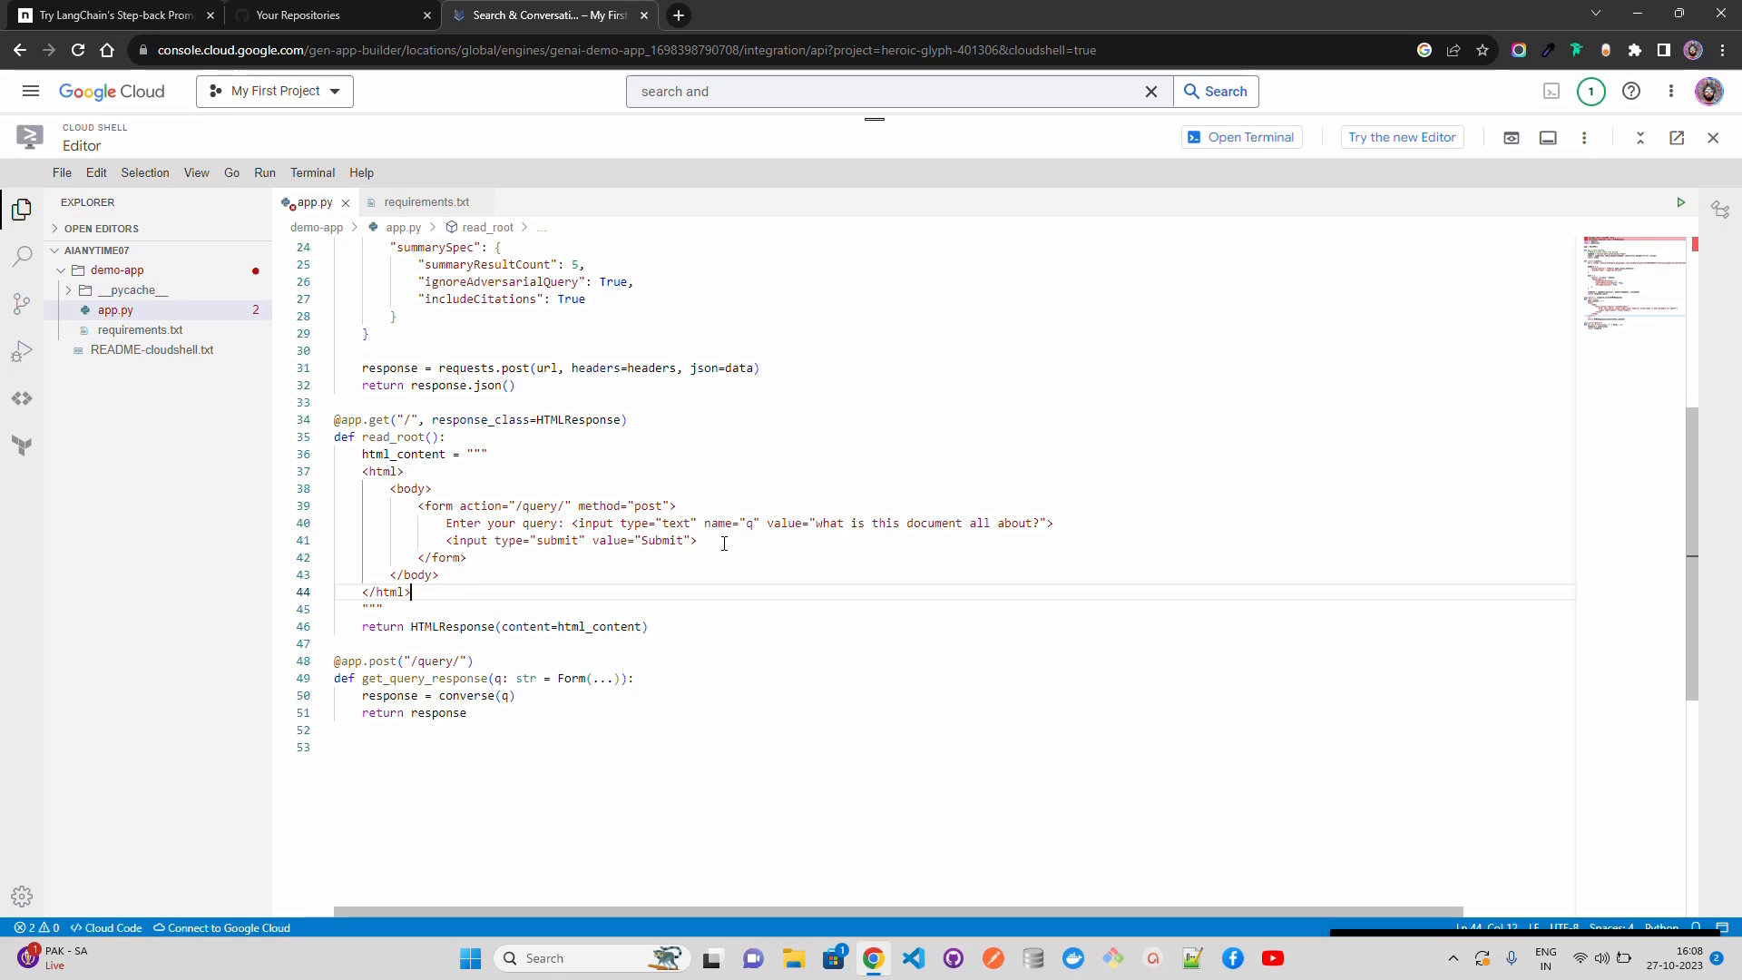
pyautogui.click(531, 678)
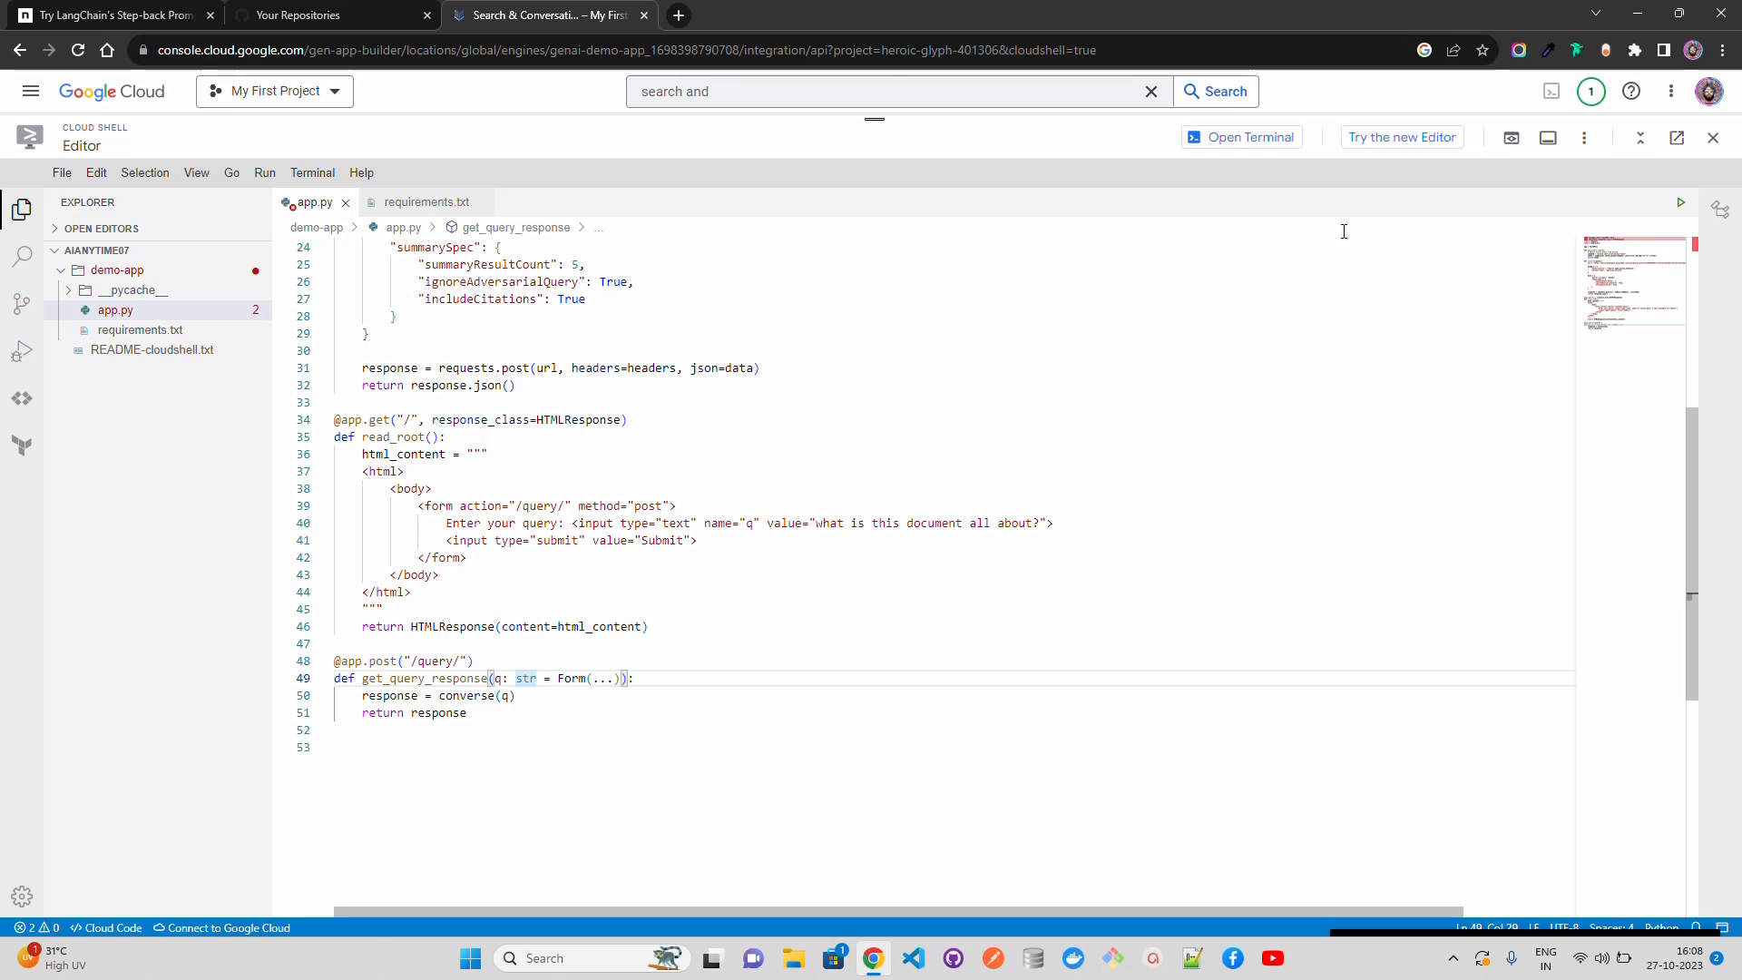
# Step: Return to the Cloud Shell terminal, list the home directory and change into the demo-app folder
pyautogui.click(1250, 137)
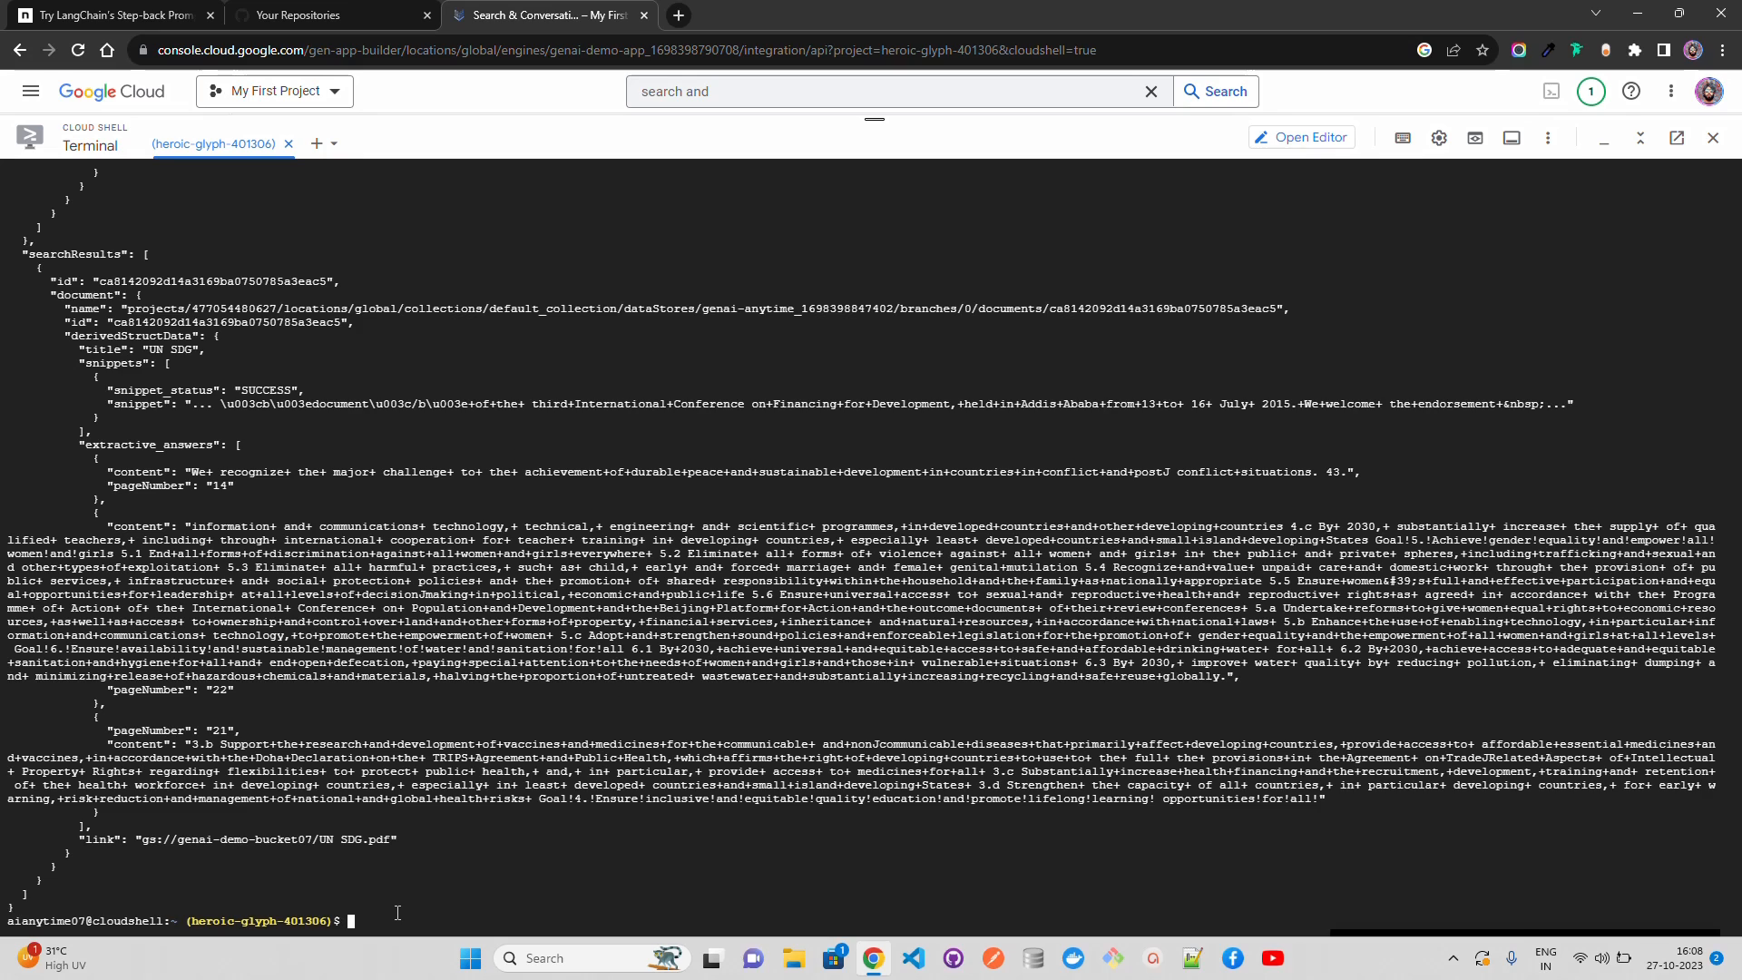
pyautogui.write('u')
pyautogui.press('BackSpace')
pyautogui.write('cd')
pyautogui.press('BackSpace')
pyautogui.press('BackSpace')
pyautogui.press('BackSpace')
pyautogui.write('ls')
pyautogui.press('Return')
pyautogui.write('cd ')
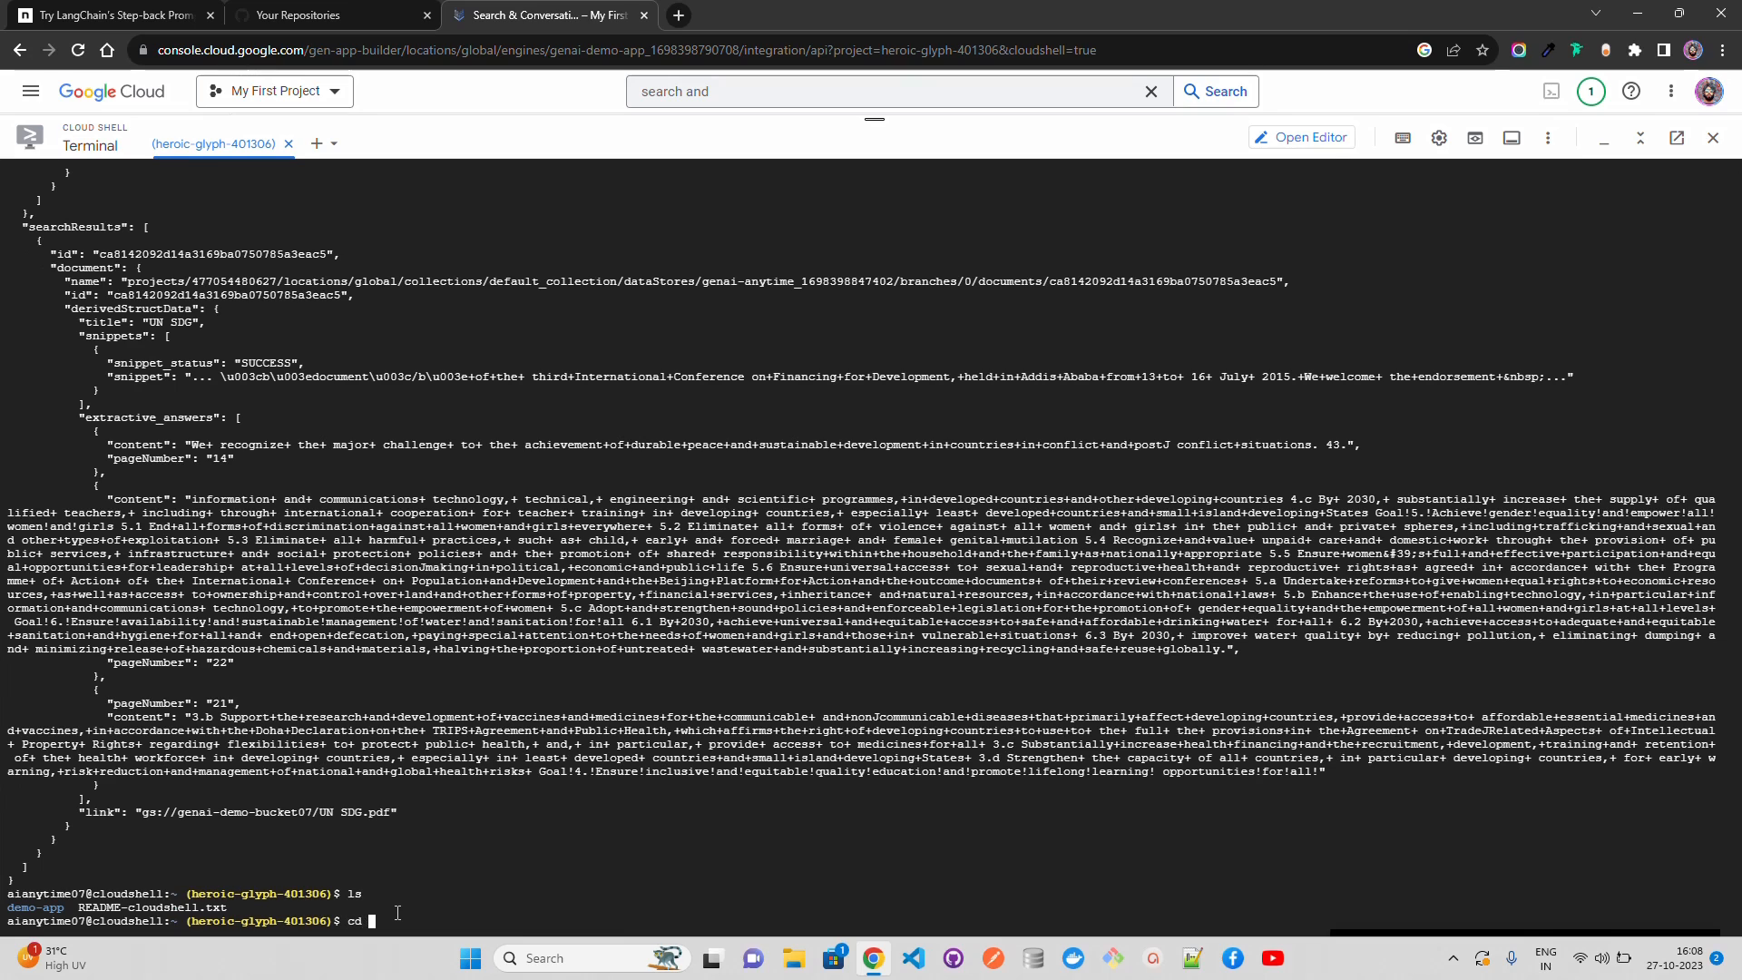
pyautogui.write('"demo-app"')
pyautogui.press('Return')
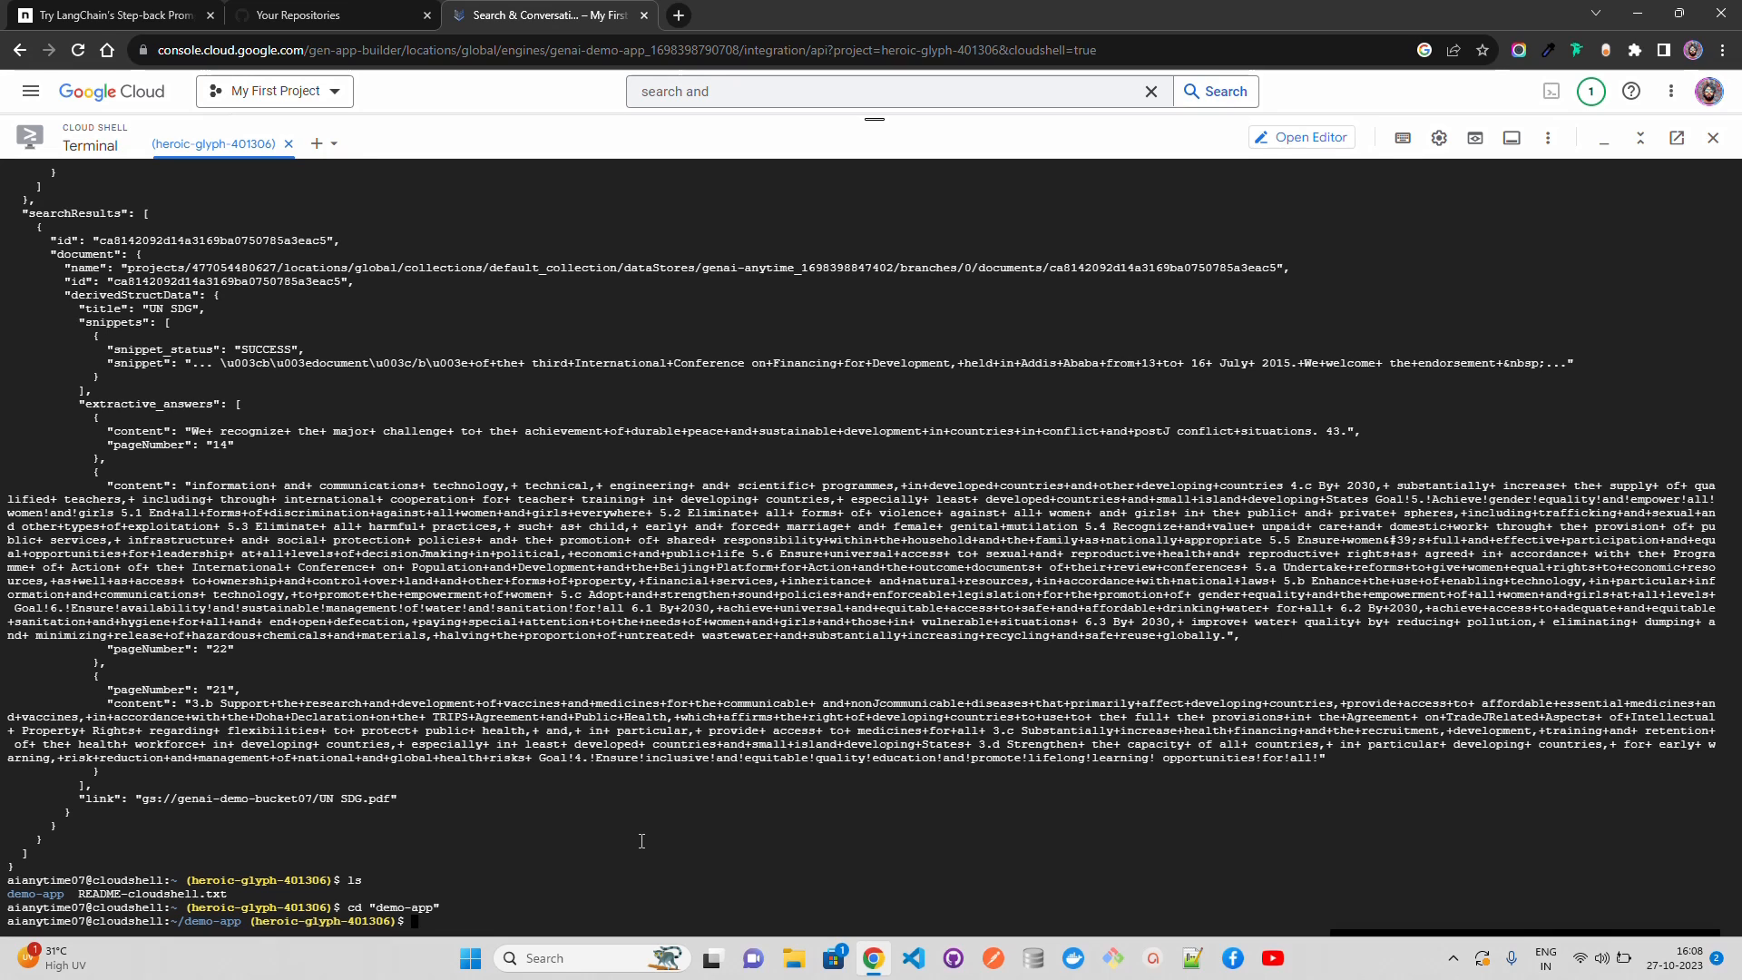
# Step: Change into .venv/bin and activate the virtual environment with source activate
pyautogui.write('cd .venv')
pyautogui.press('Return')
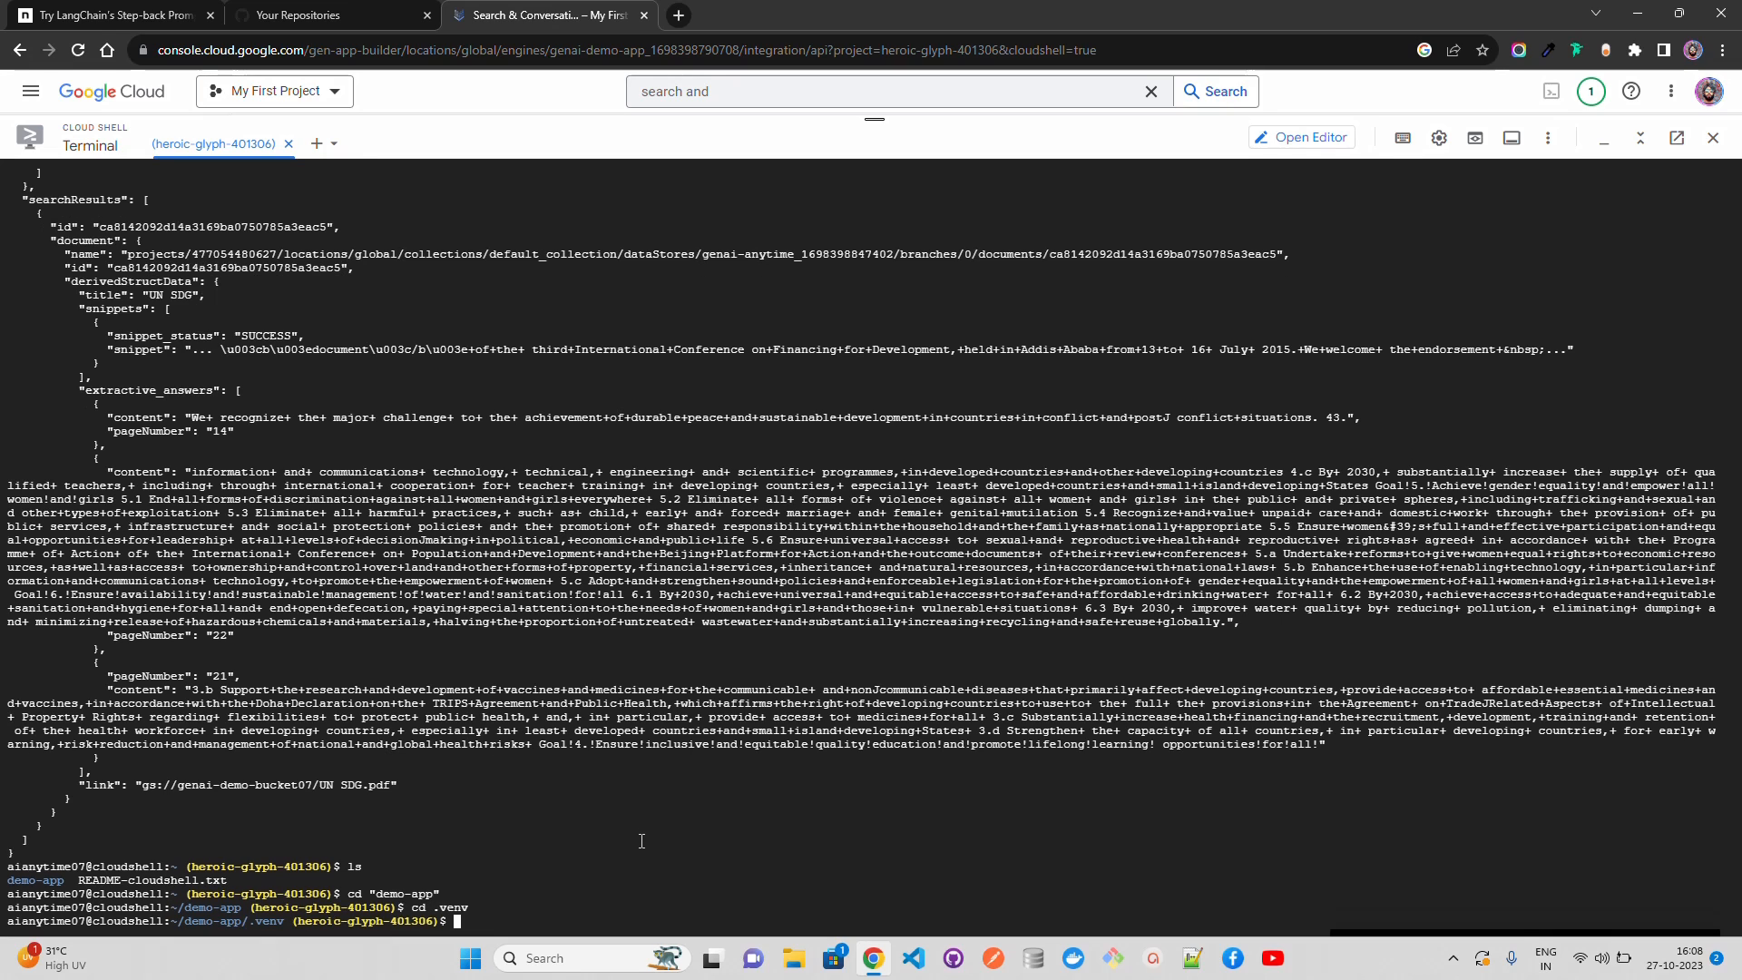
pyautogui.write('cd bin')
pyautogui.press('Return')
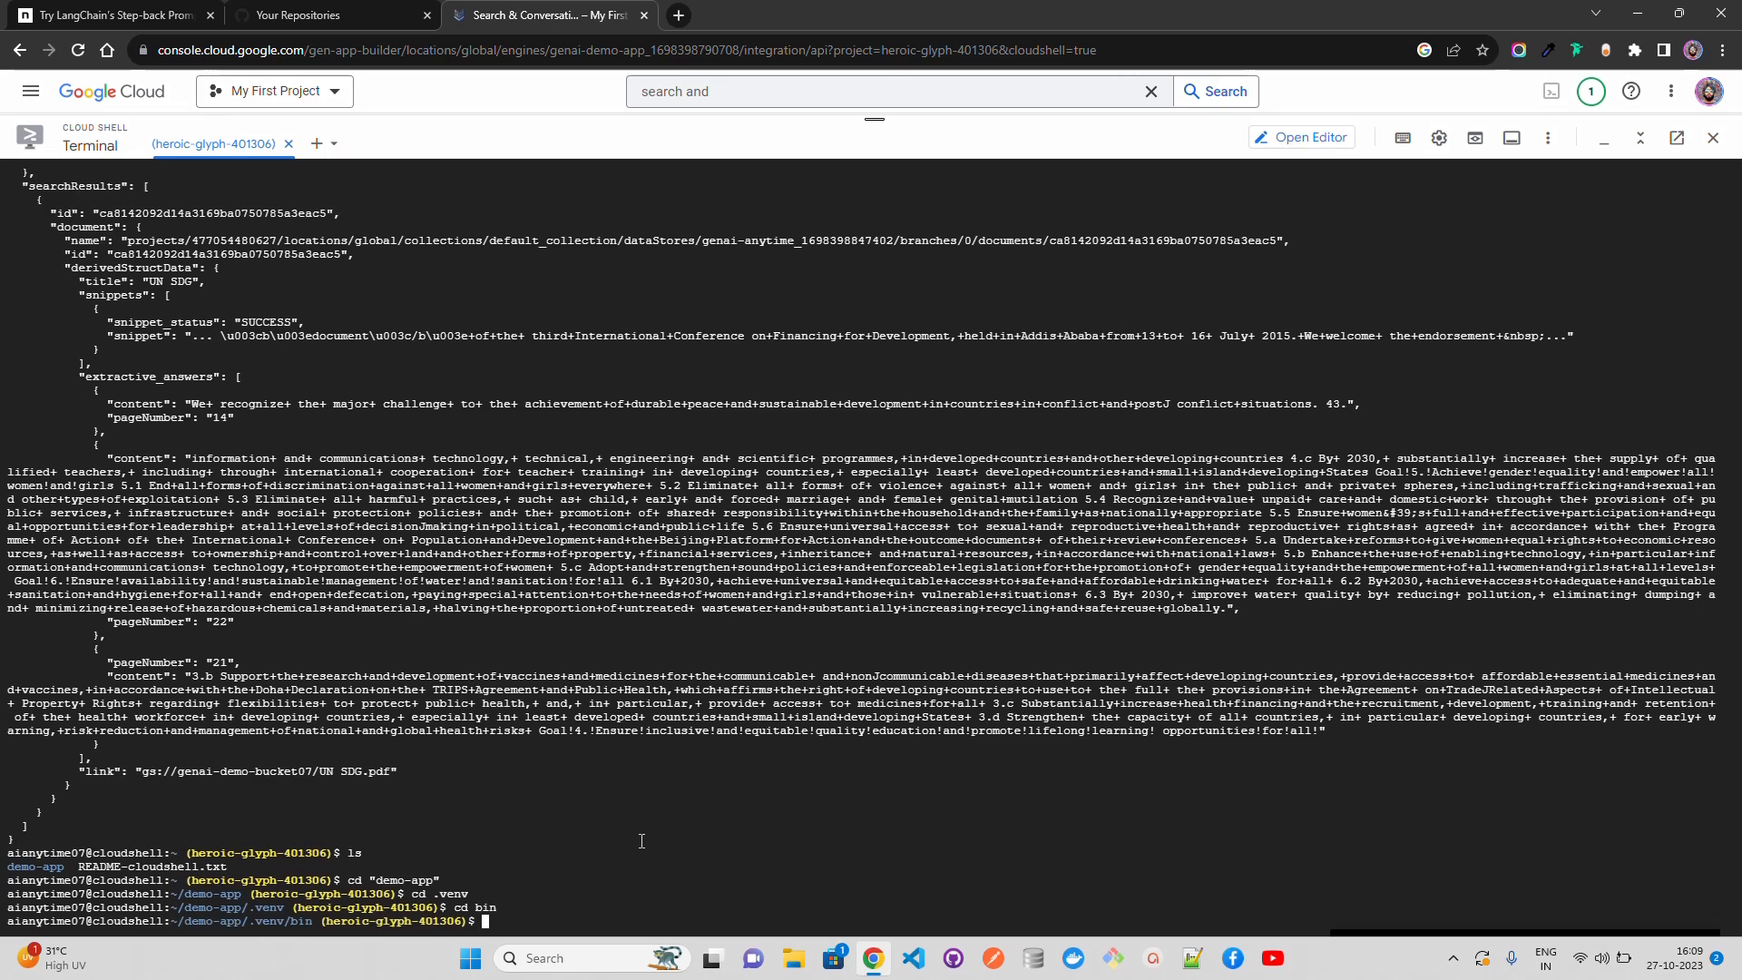
pyautogui.write('./activ')
pyautogui.press('BackSpace')
pyautogui.press('BackSpace')
pyautogui.press('BackSpace')
pyautogui.press('BackSpace')
pyautogui.press('BackSpace')
pyautogui.press('BackSpace')
pyautogui.press('BackSpace')
pyautogui.write('source activate')
pyautogui.press('Return')
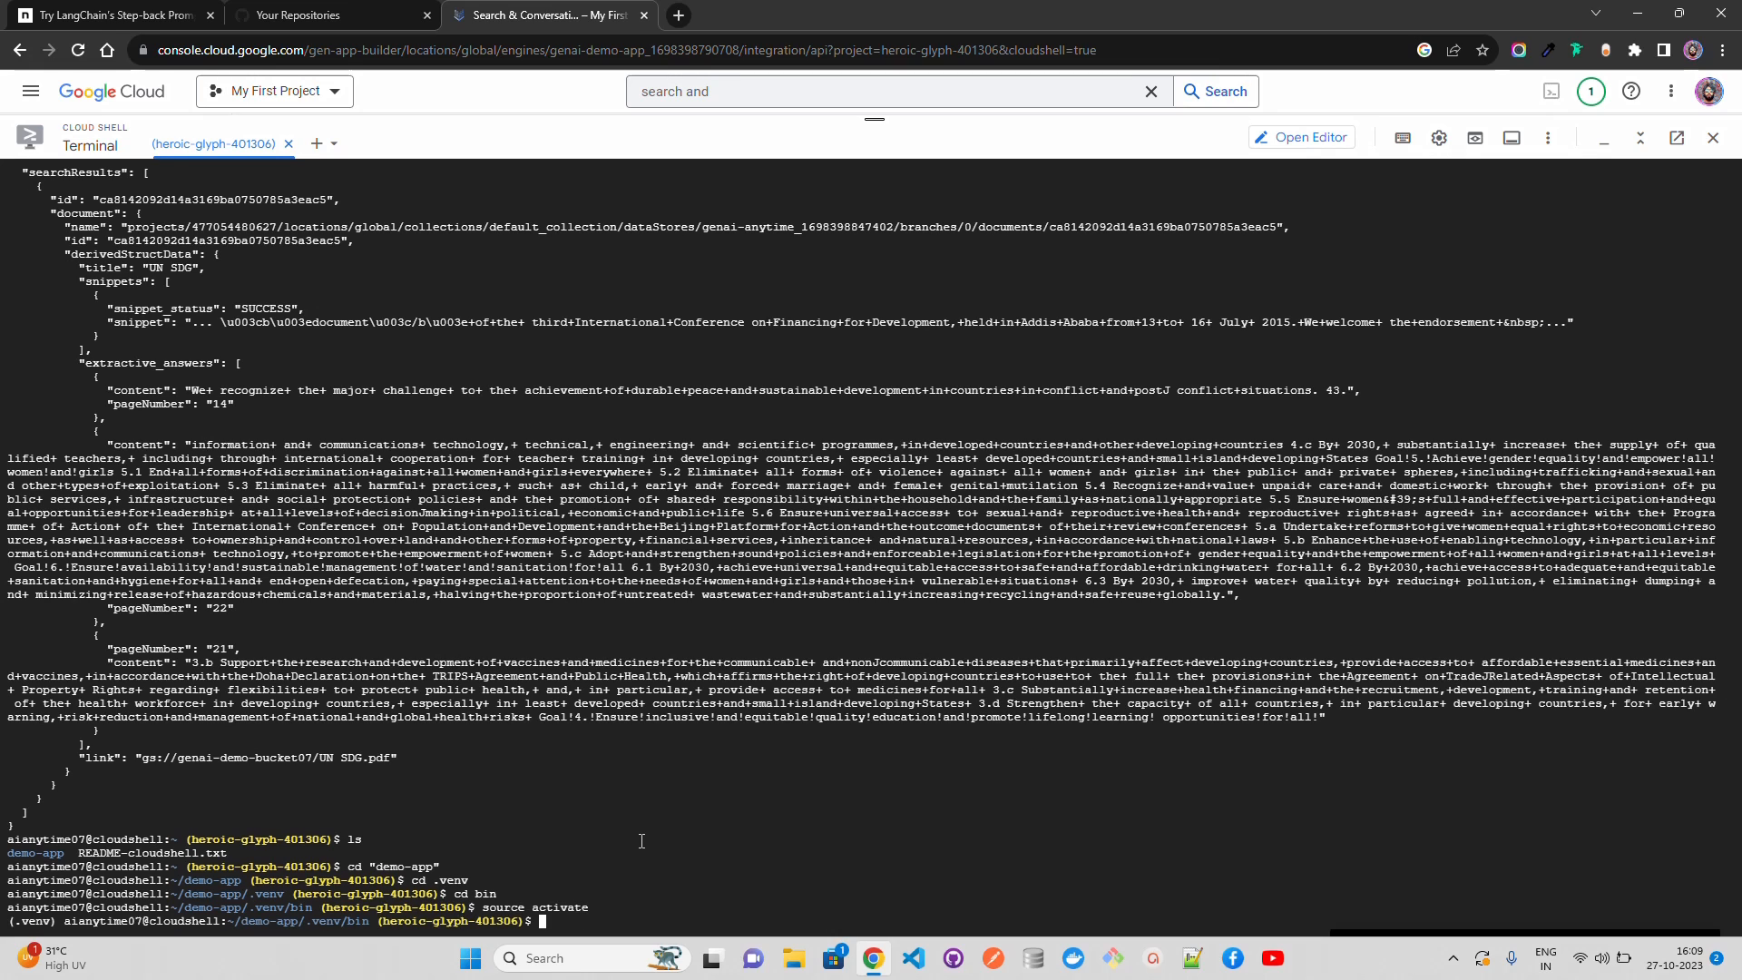
# Step: Go back up to the demo-app directory and clear the terminal
pyautogui.write('cd ..')
pyautogui.press('Return')
pyautogui.write('cd .')
pyautogui.write('clear')
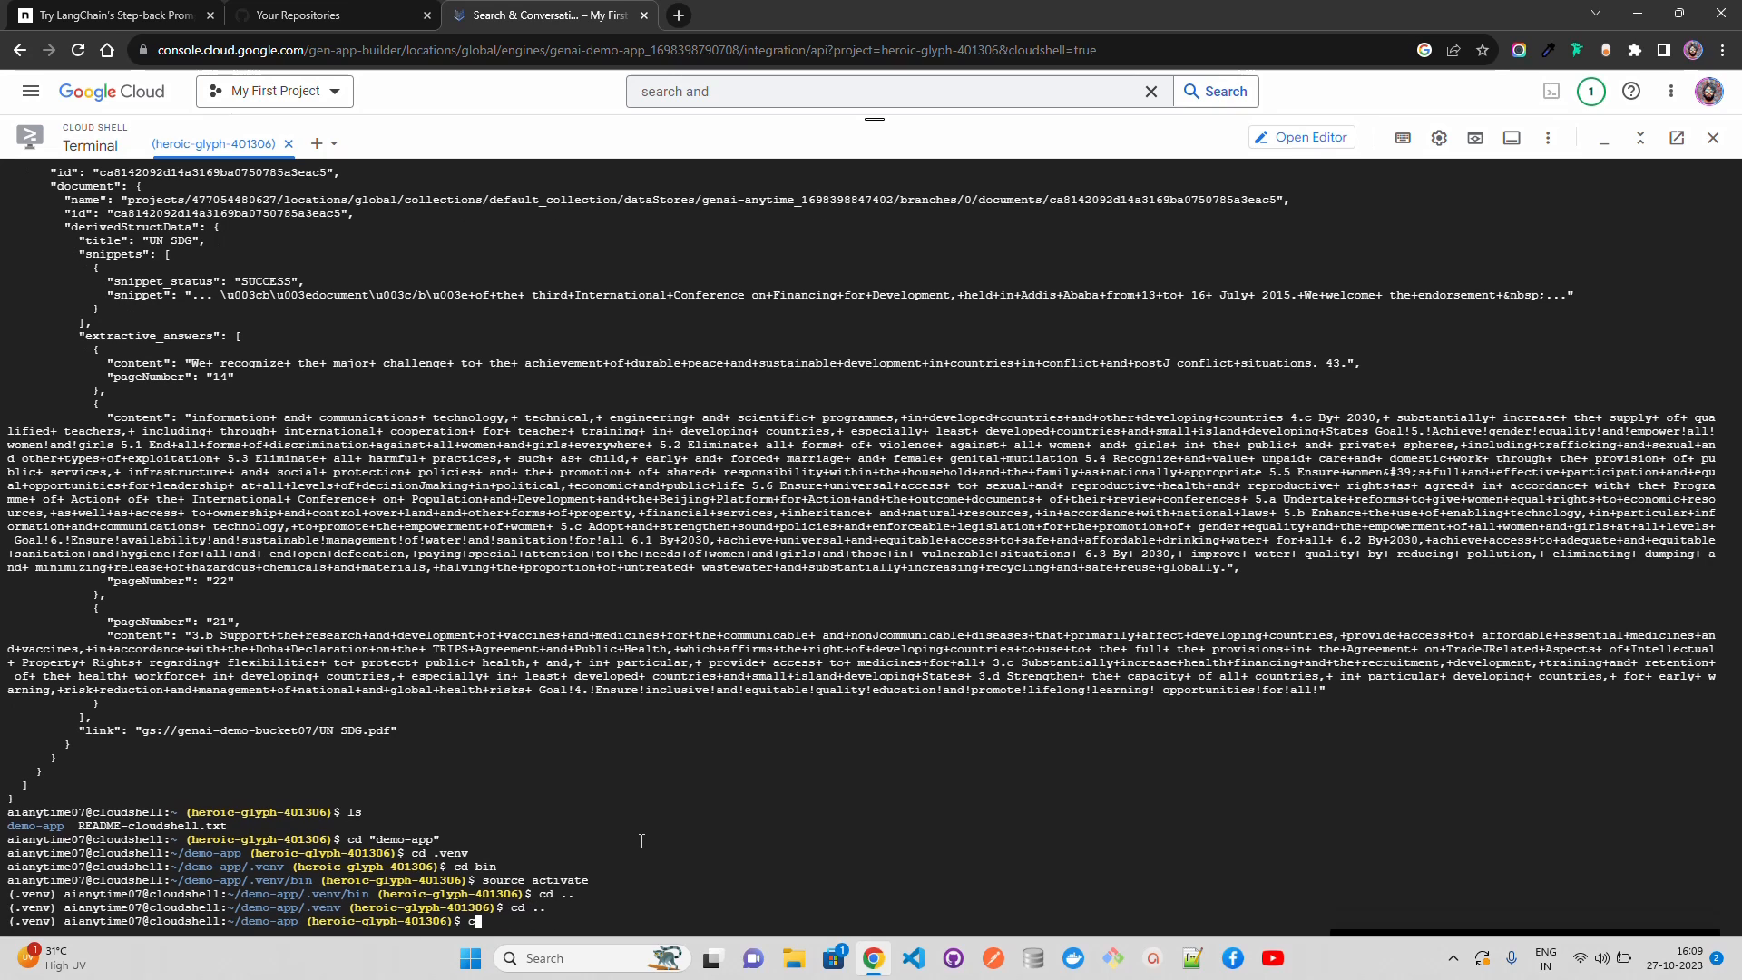
pyautogui.press('Return')
# Step: Start the FastAPI server with uvicorn app:app --reload
pyautogui.write('uviron')
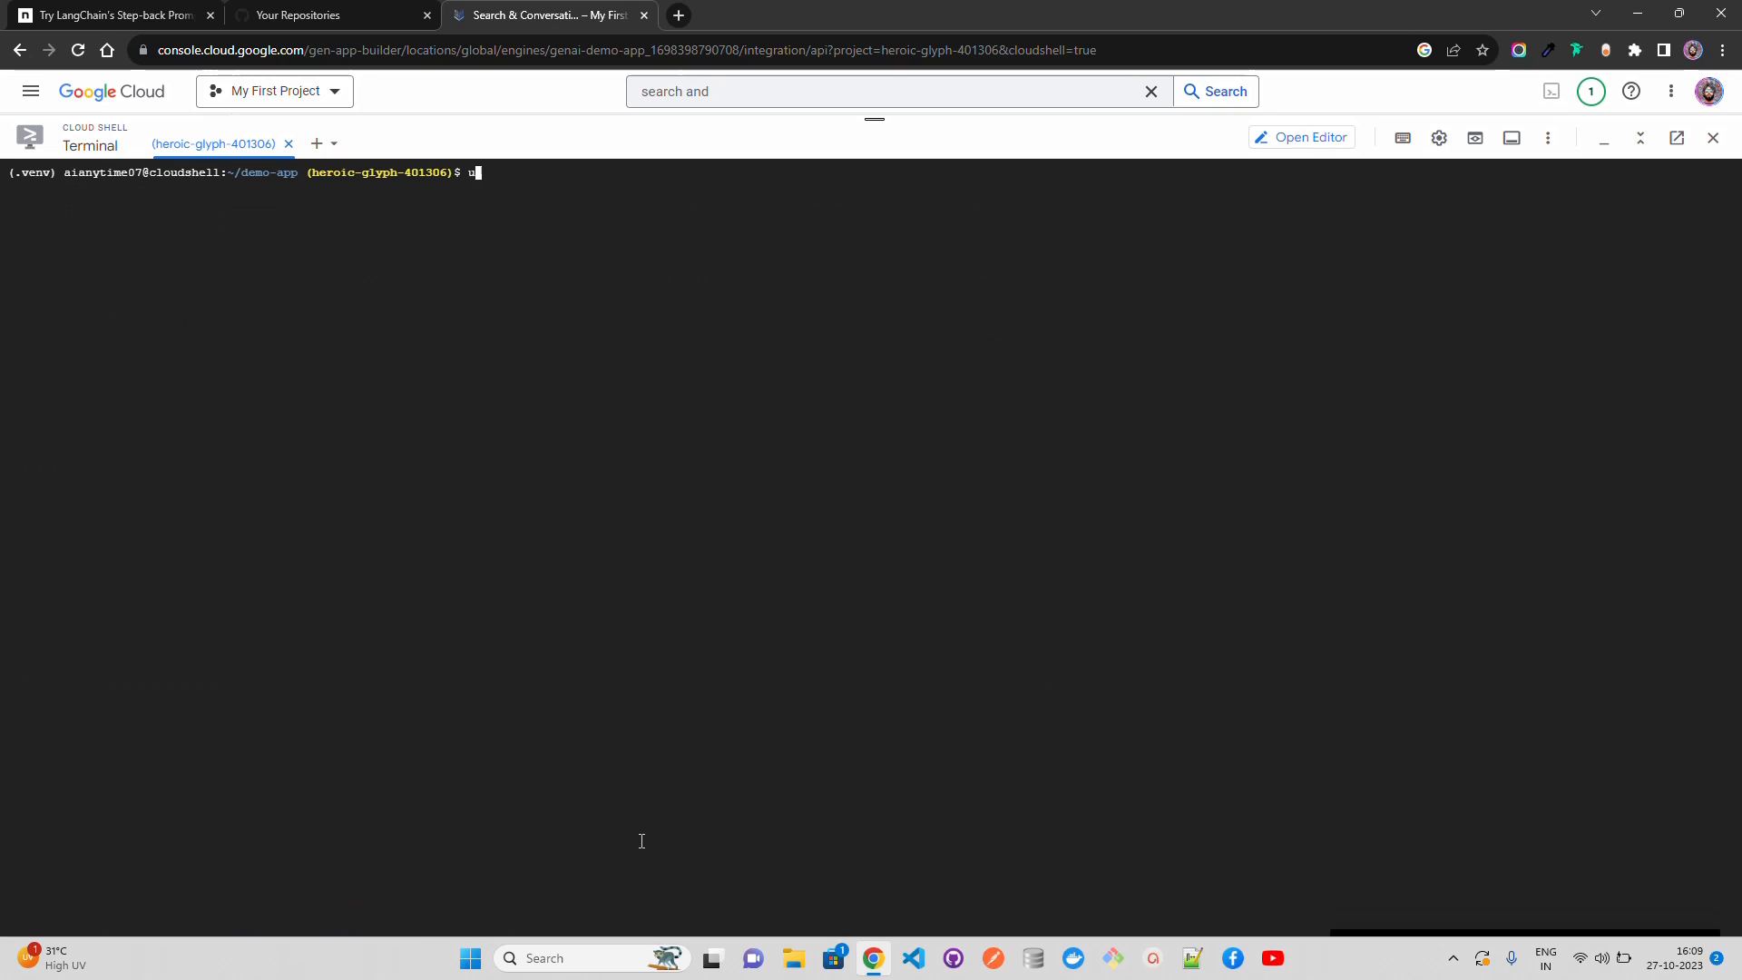
pyautogui.press('BackSpace')
pyautogui.press('BackSpace')
pyautogui.press('BackSpace')
pyautogui.write('corn app:app --reload')
pyautogui.press('Return')
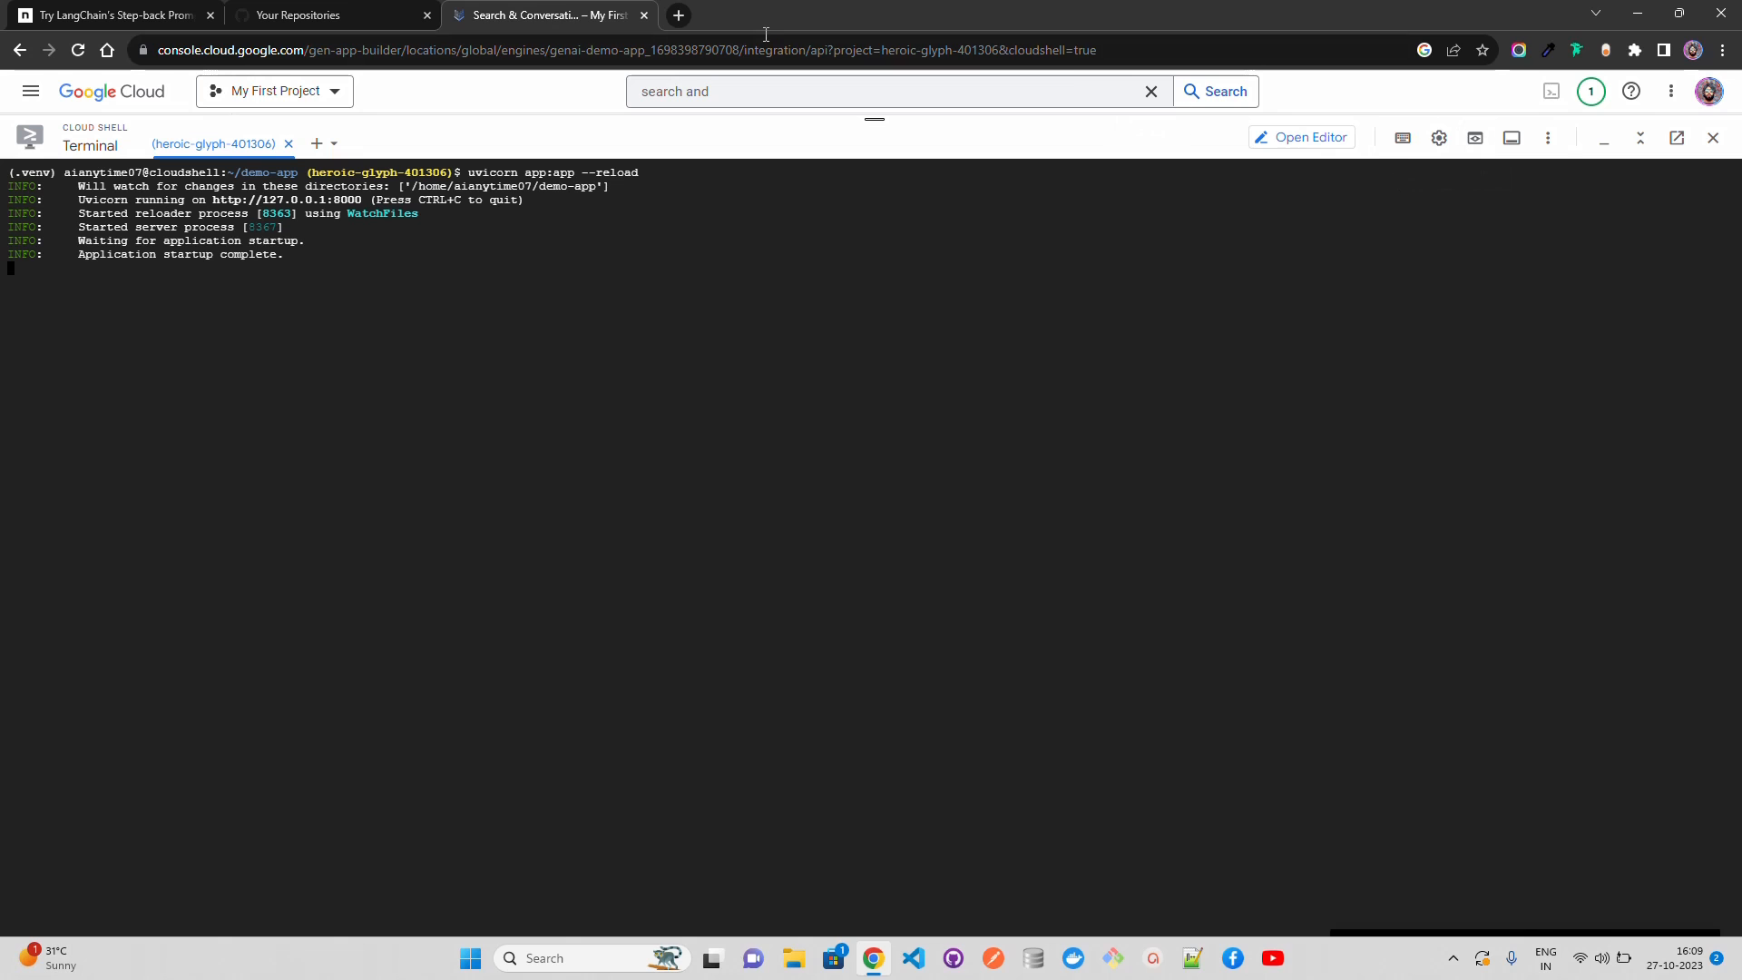
# Step: Try to open the running app at localhost:8000 in a new browser tab
pyautogui.click(678, 14)
pyautogui.write('local')
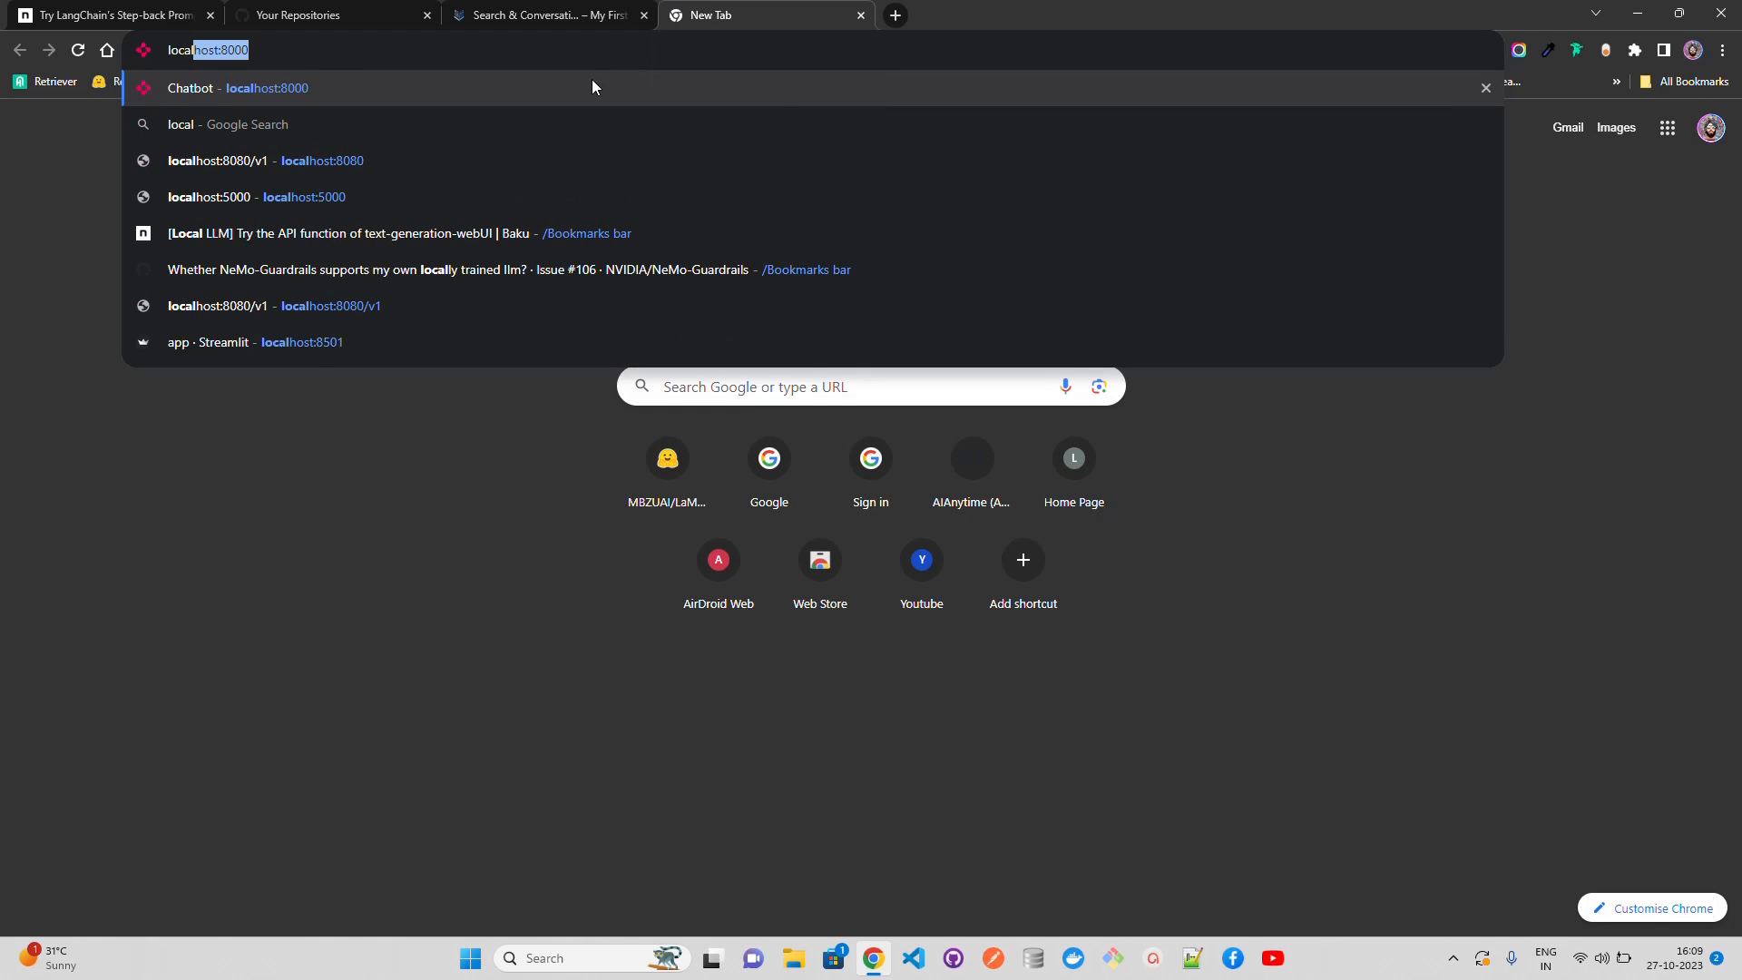
pyautogui.press('Return')
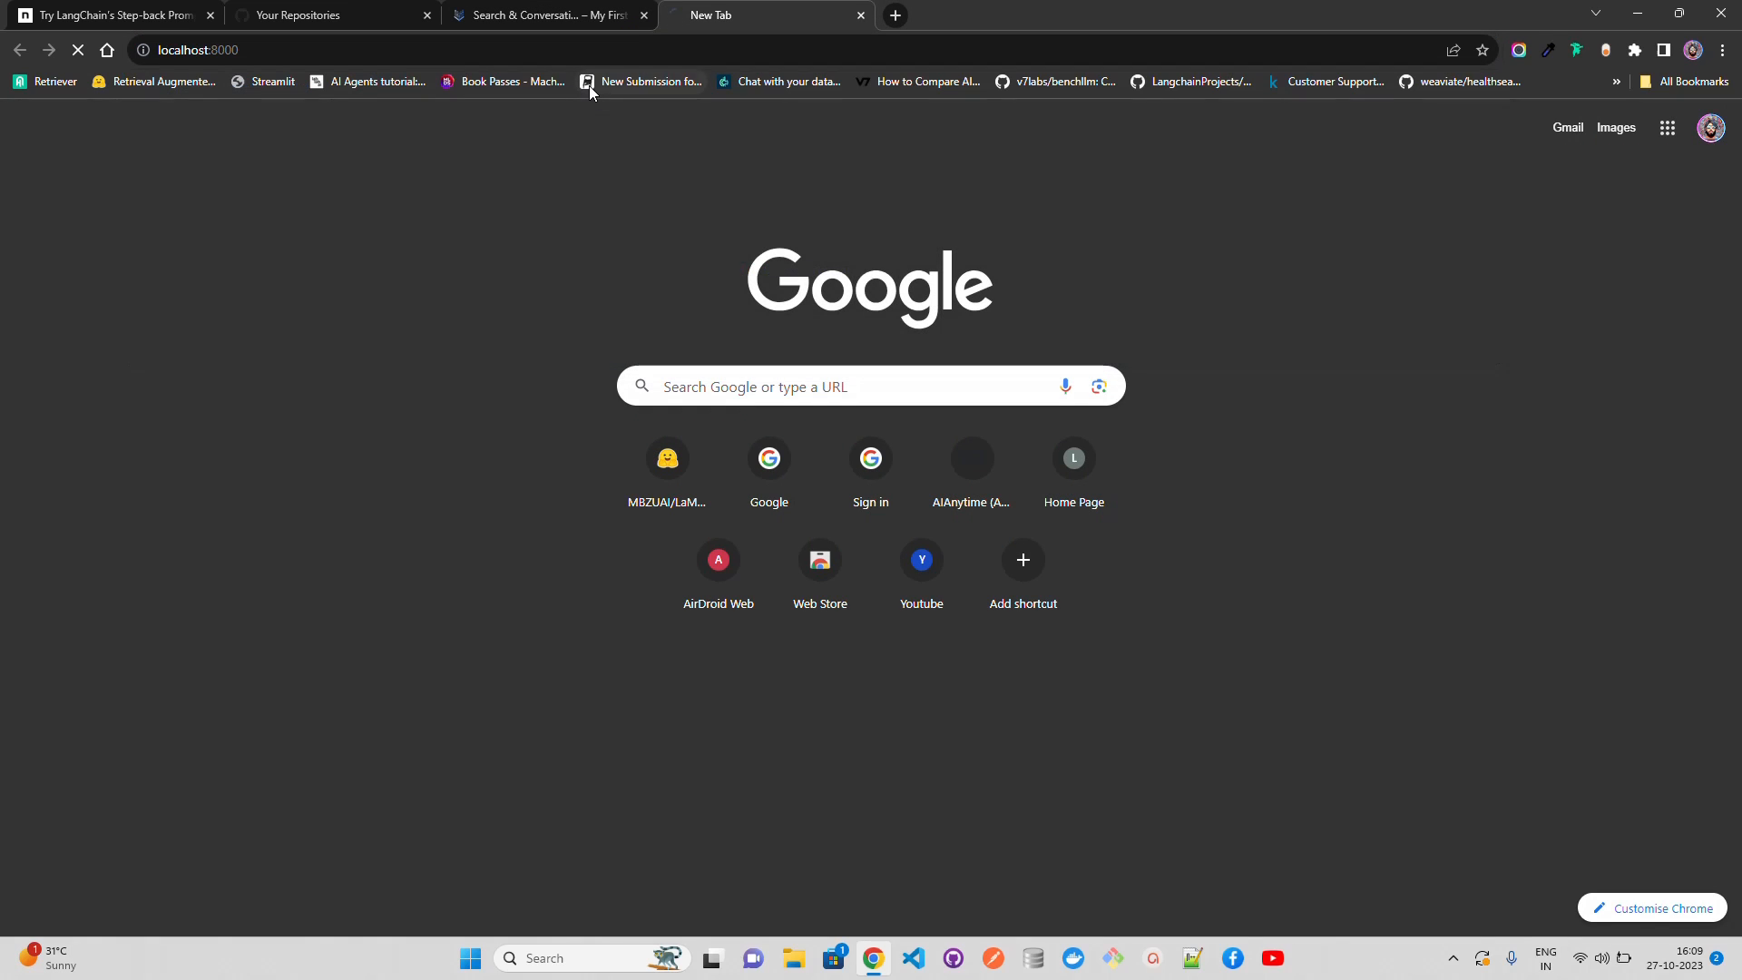
# Step: Return to Cloud Shell, change the web preview port to 8000 and open the preview
pyautogui.click(570, 13)
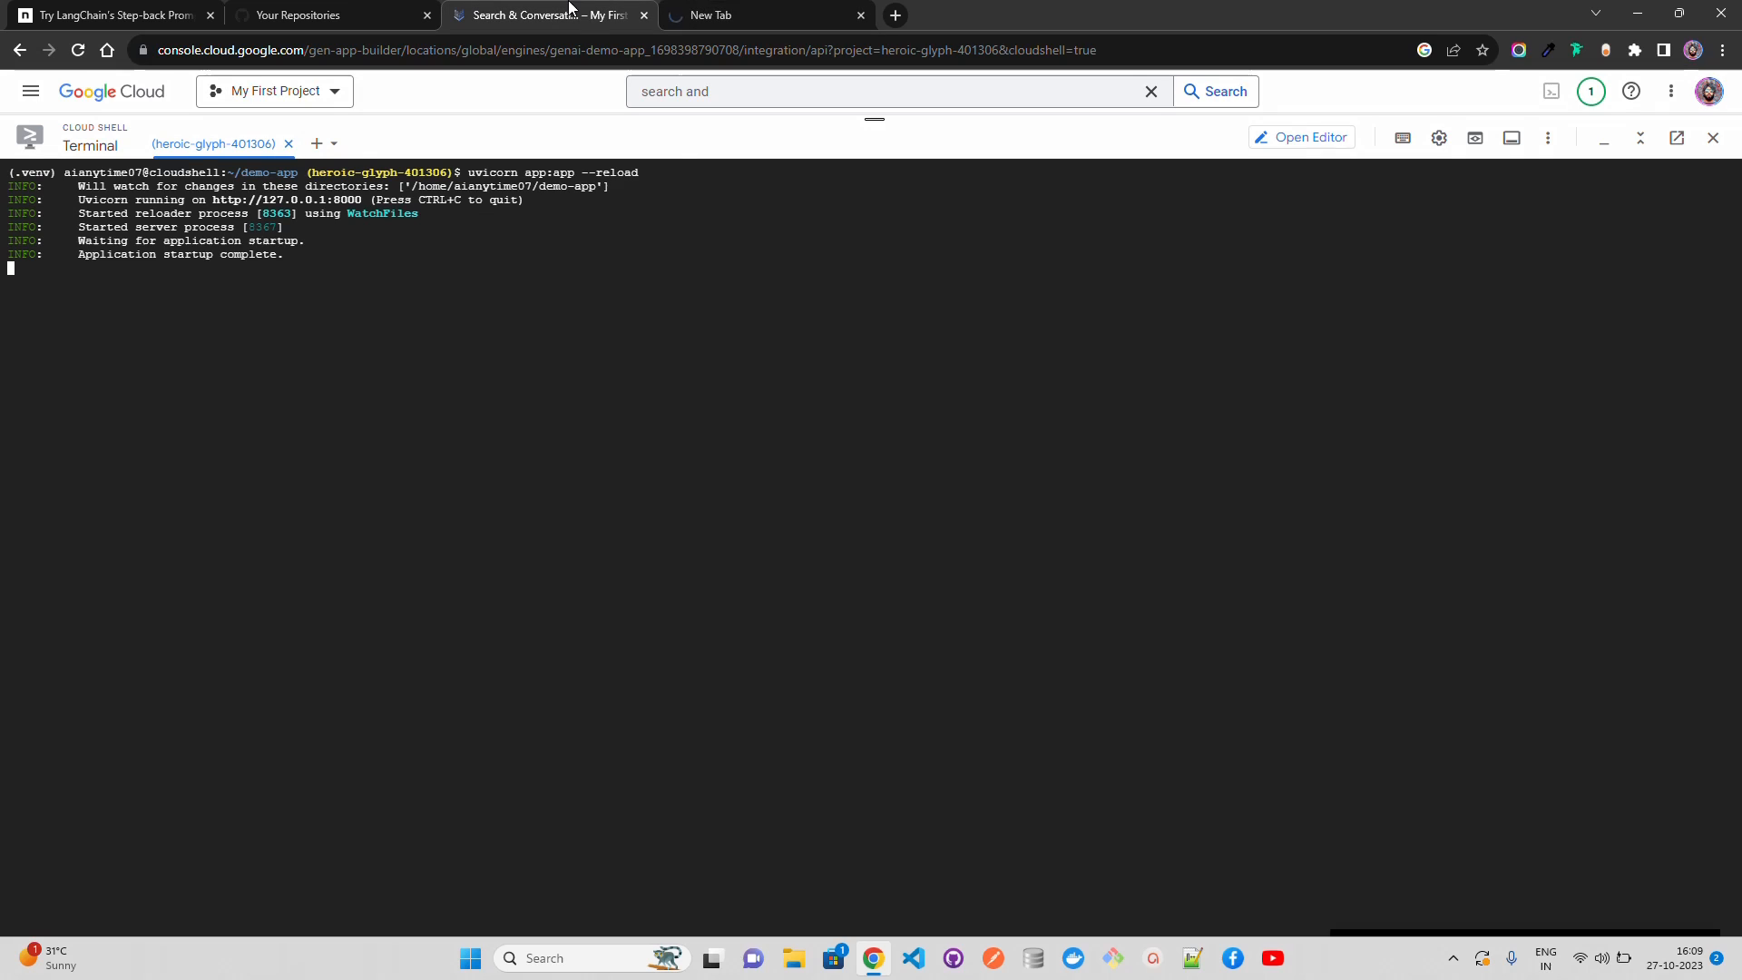
pyautogui.click(1476, 143)
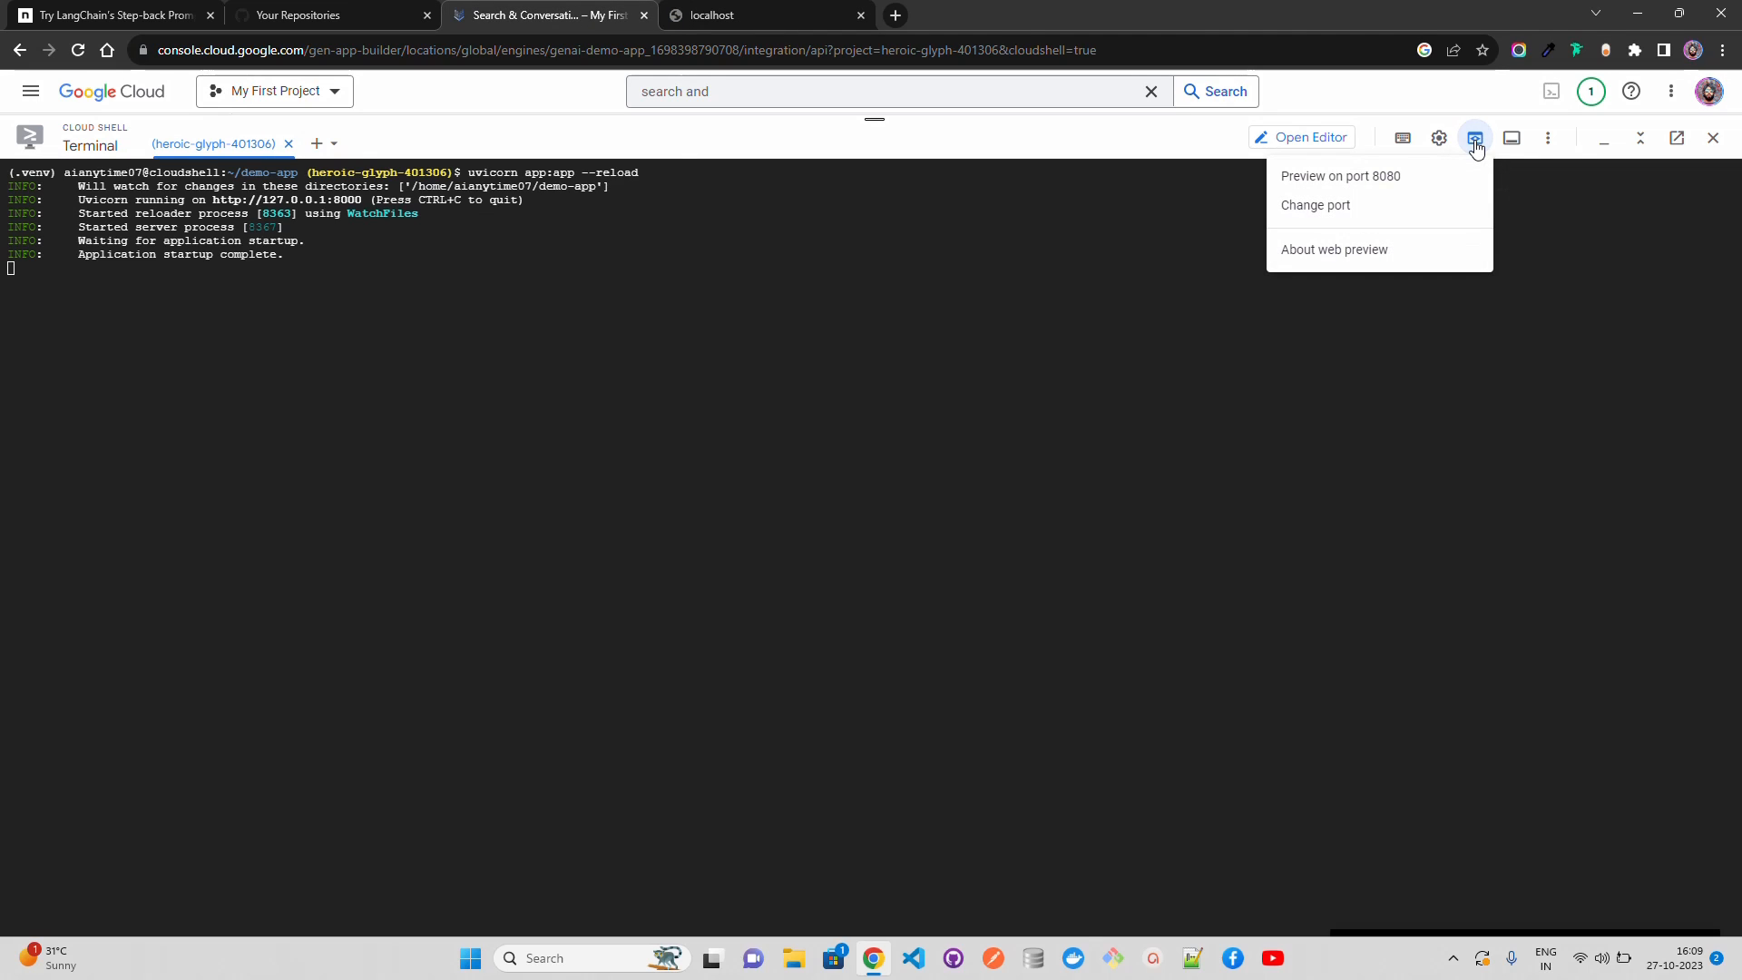
pyautogui.click(1371, 212)
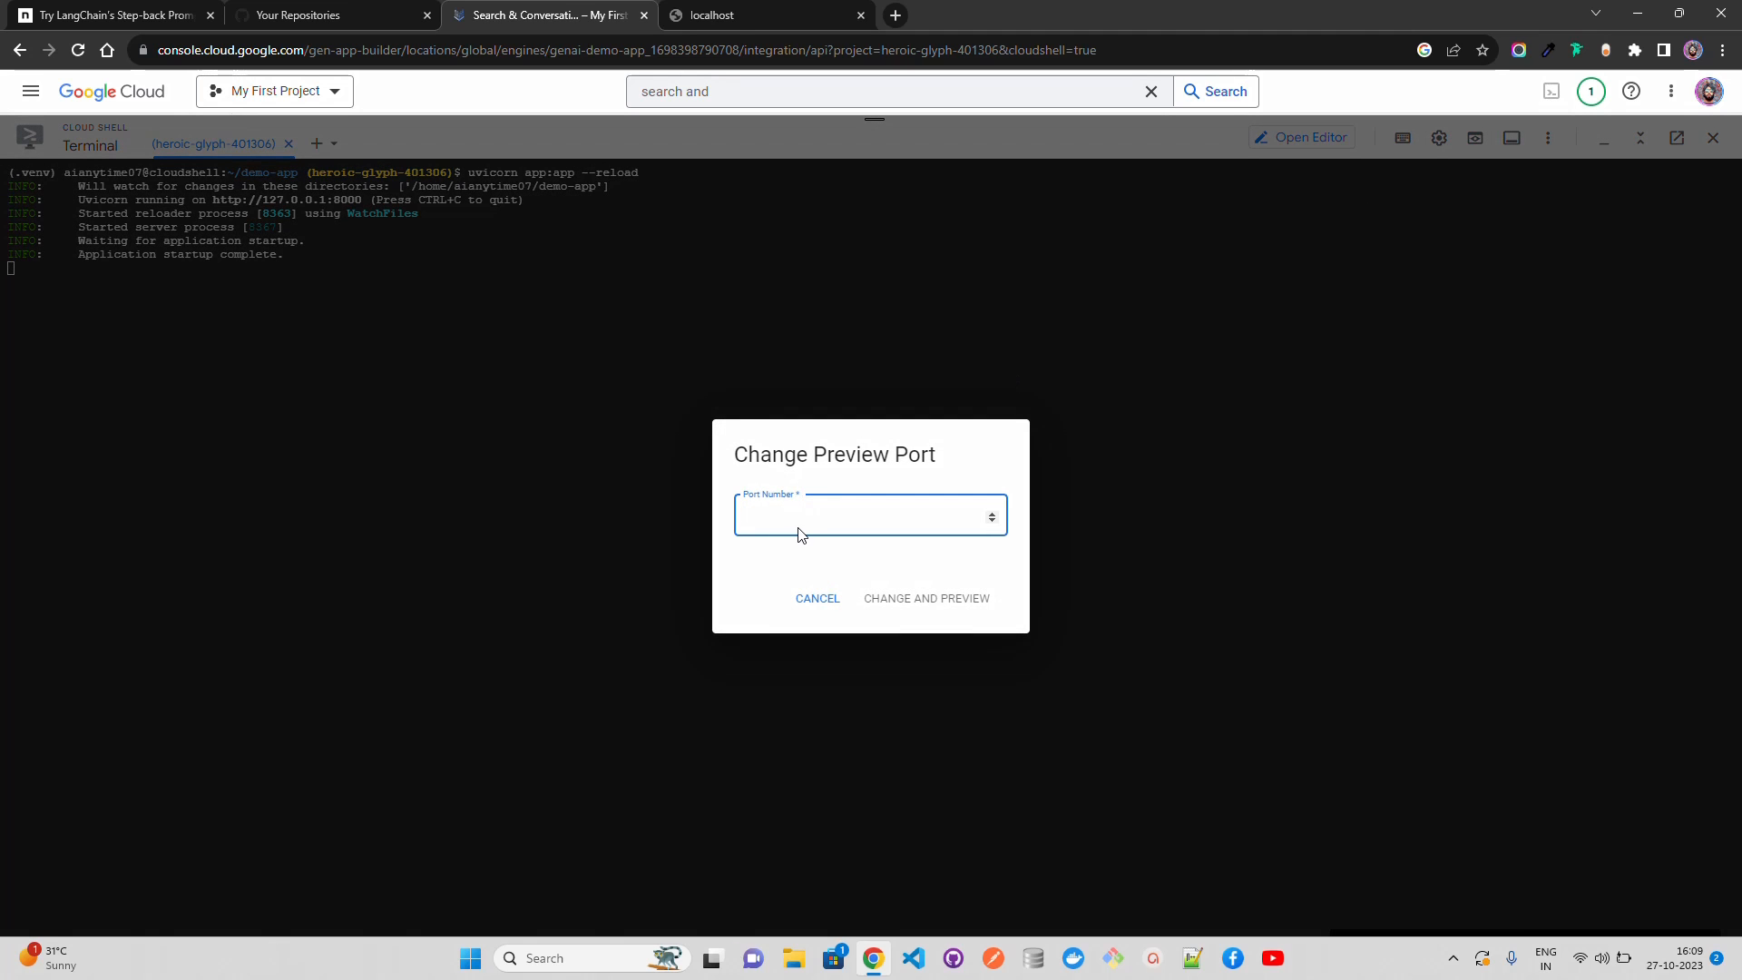
pyautogui.write('8000')
pyautogui.click(893, 599)
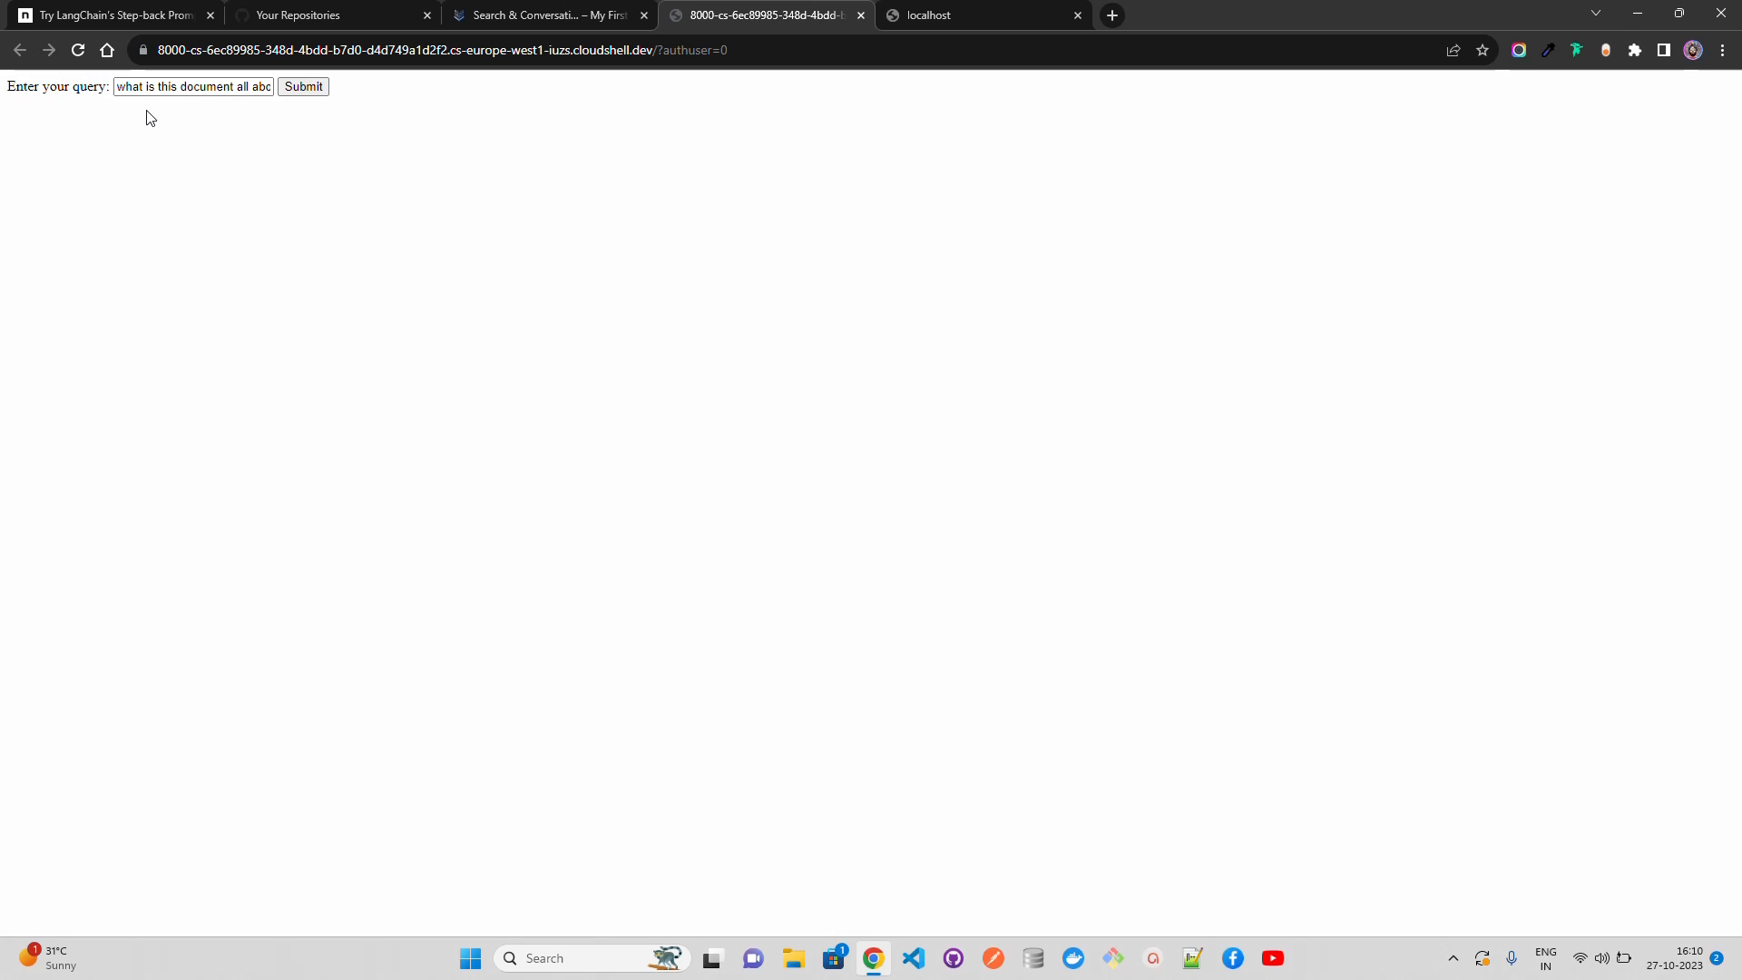
# Step: Submit the prefilled query "what is this document all about?" in the web app, and check the server log and the returned JSON
pyautogui.click(307, 94)
pyautogui.click(545, 16)
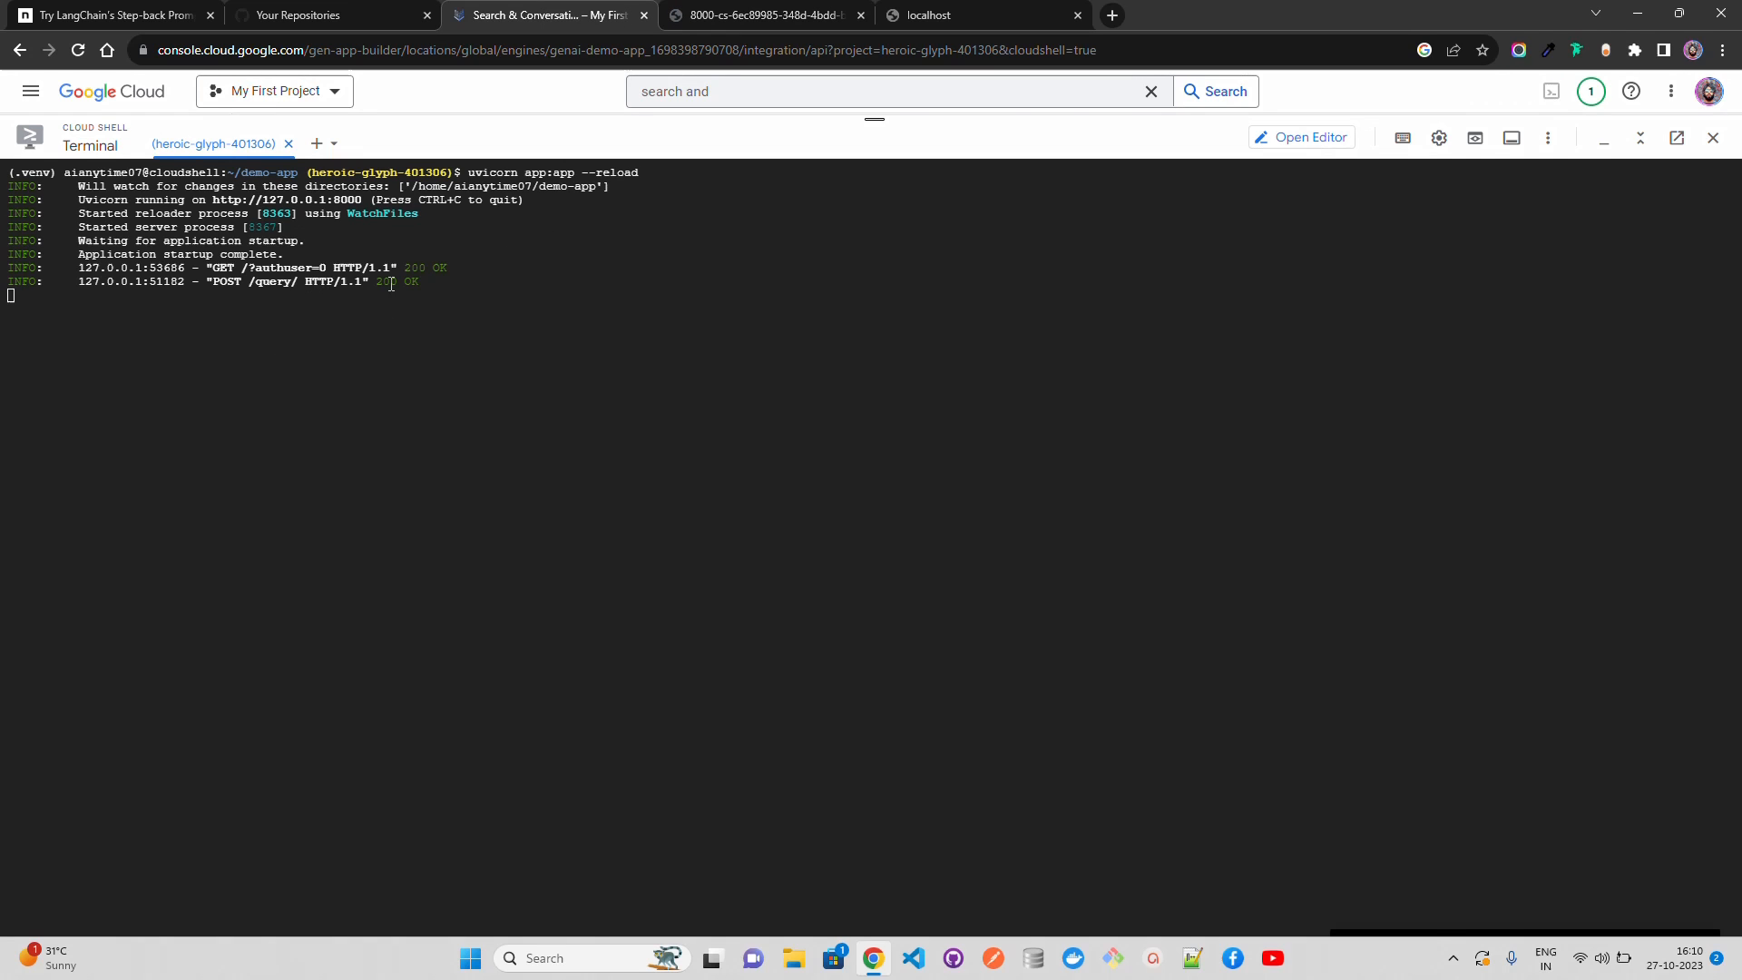
pyautogui.click(726, 14)
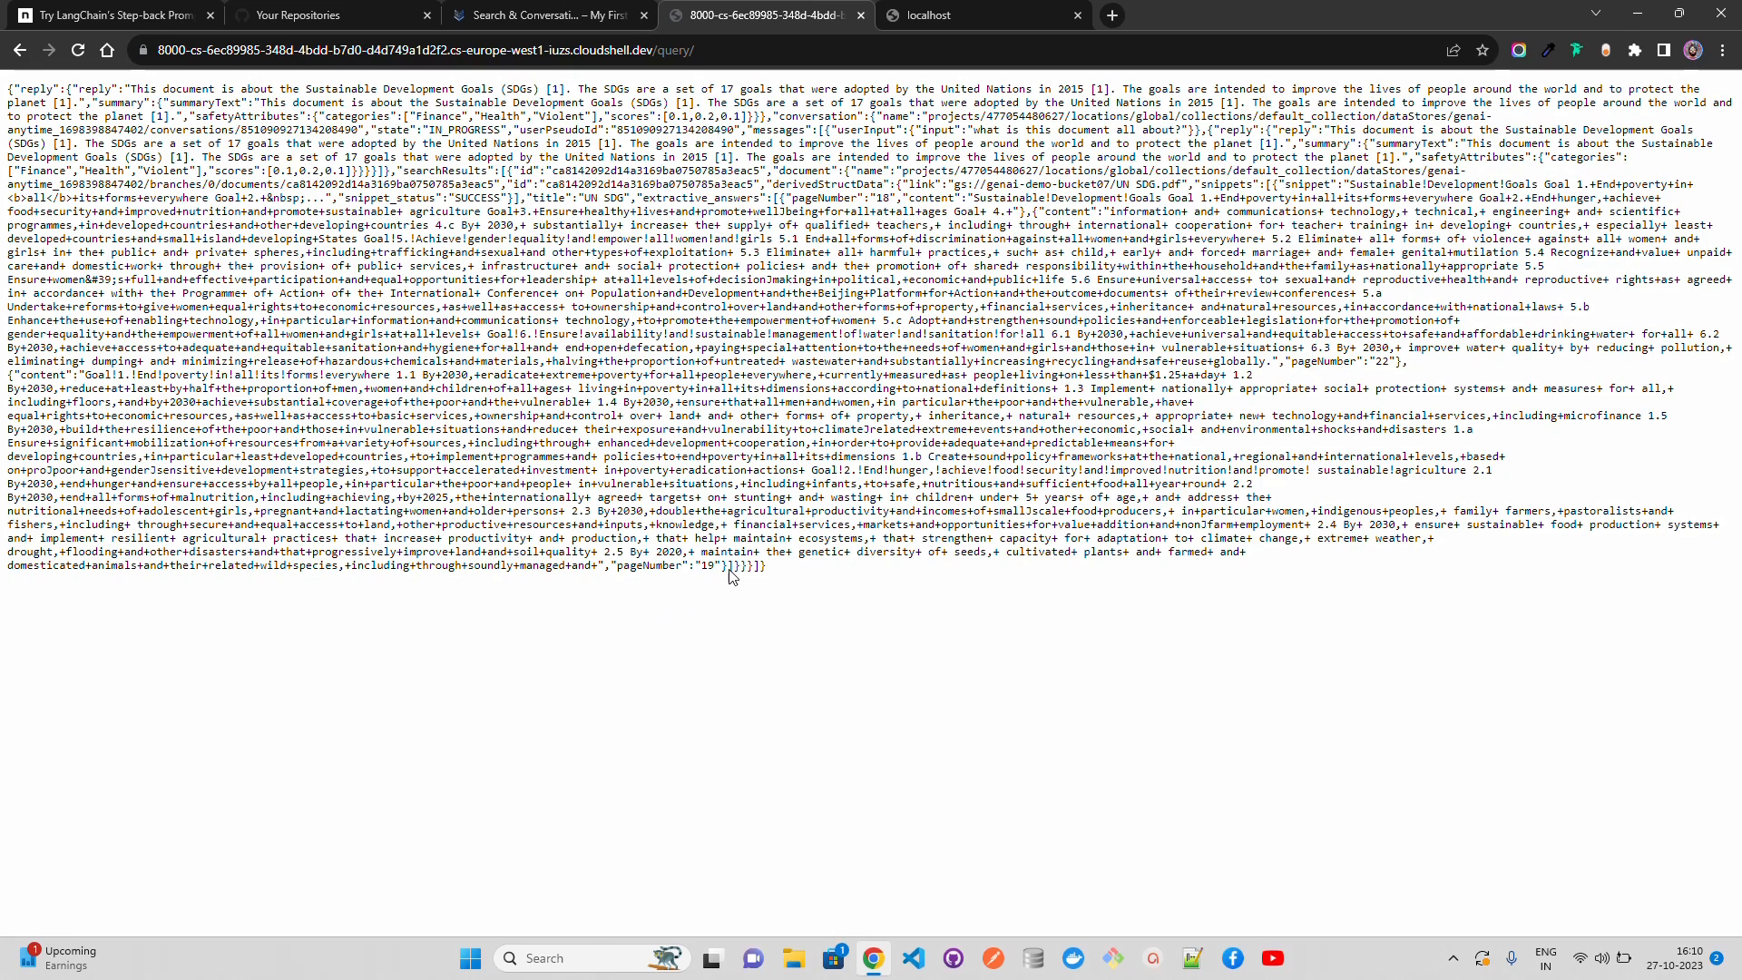
pyautogui.moveTo(723, 566); pyautogui.dragTo(517, 524)
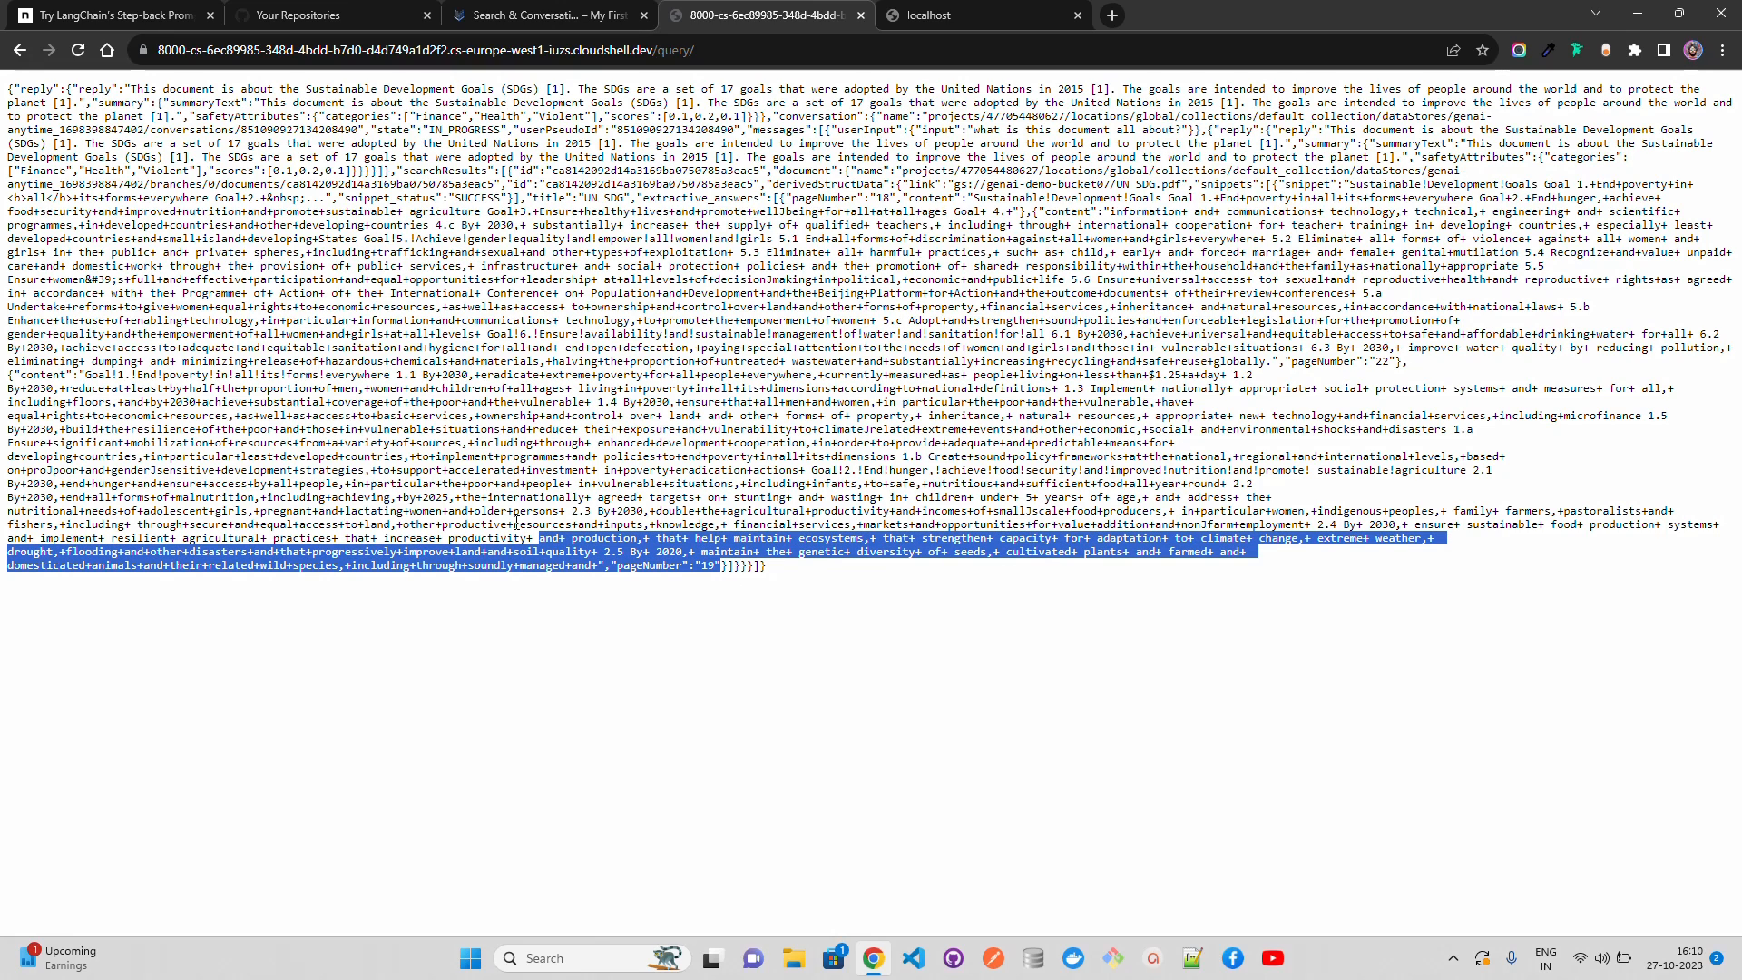
pyautogui.click(552, 376)
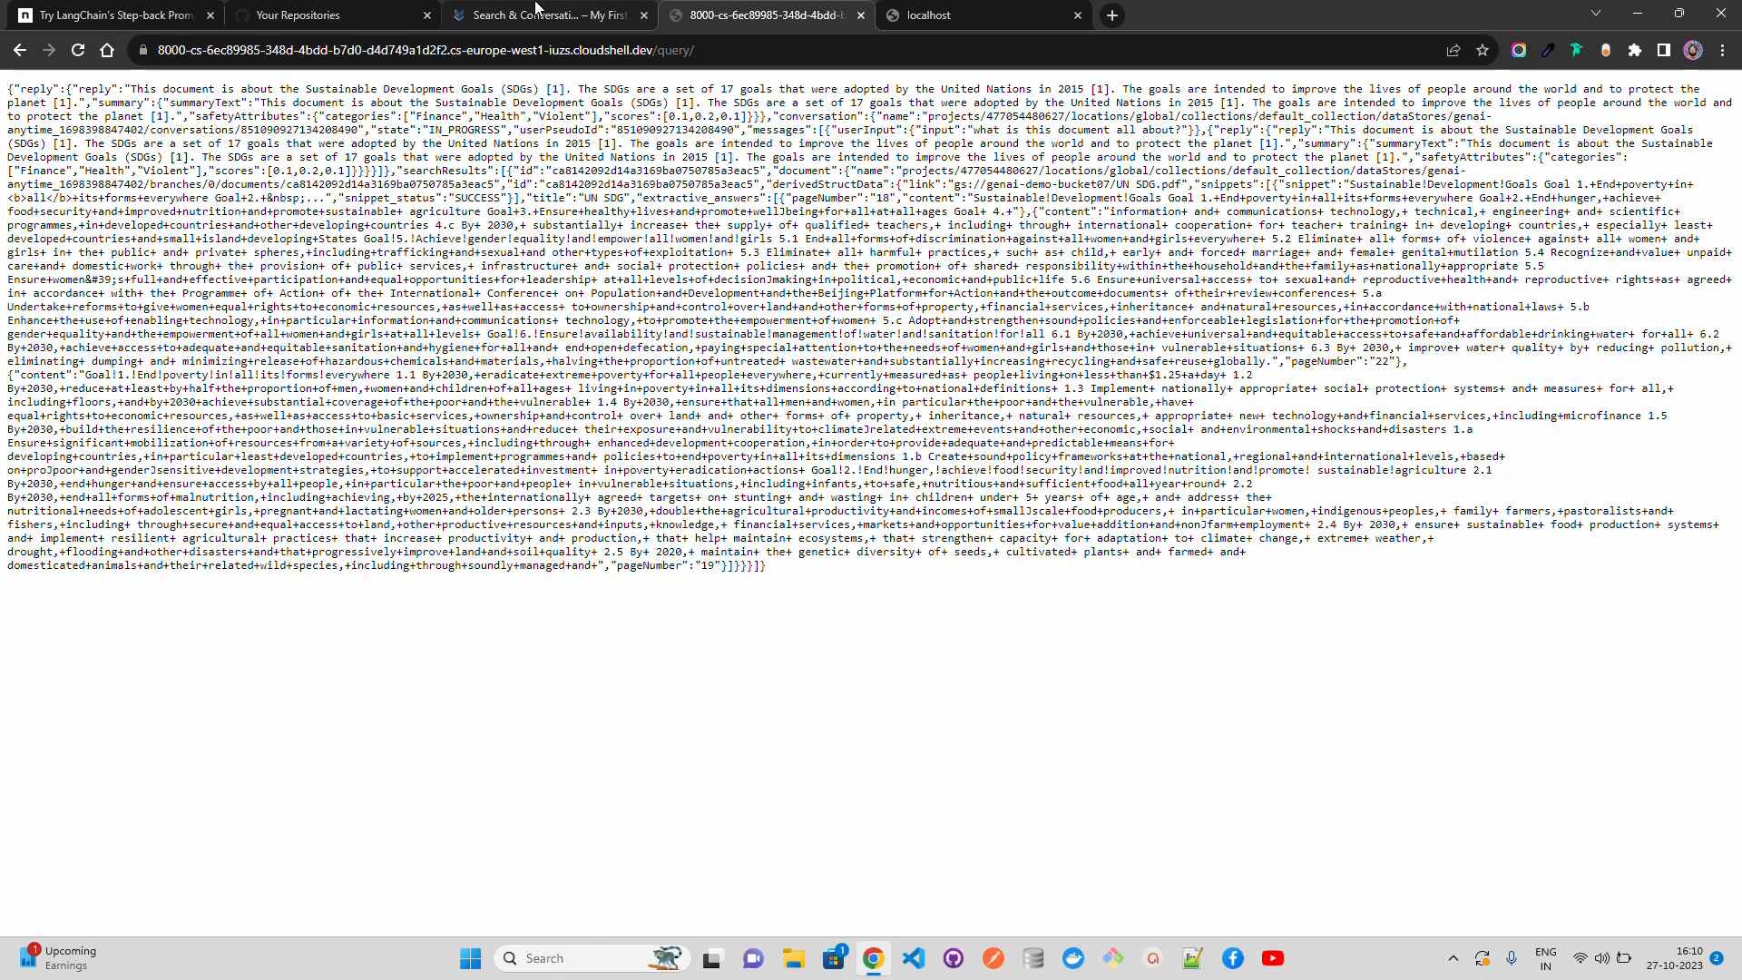
# Step: Shrink the Cloud Shell pane to uncover the Integration page, revisit the app's response, and open the search app's Data page
pyautogui.click(540, 14)
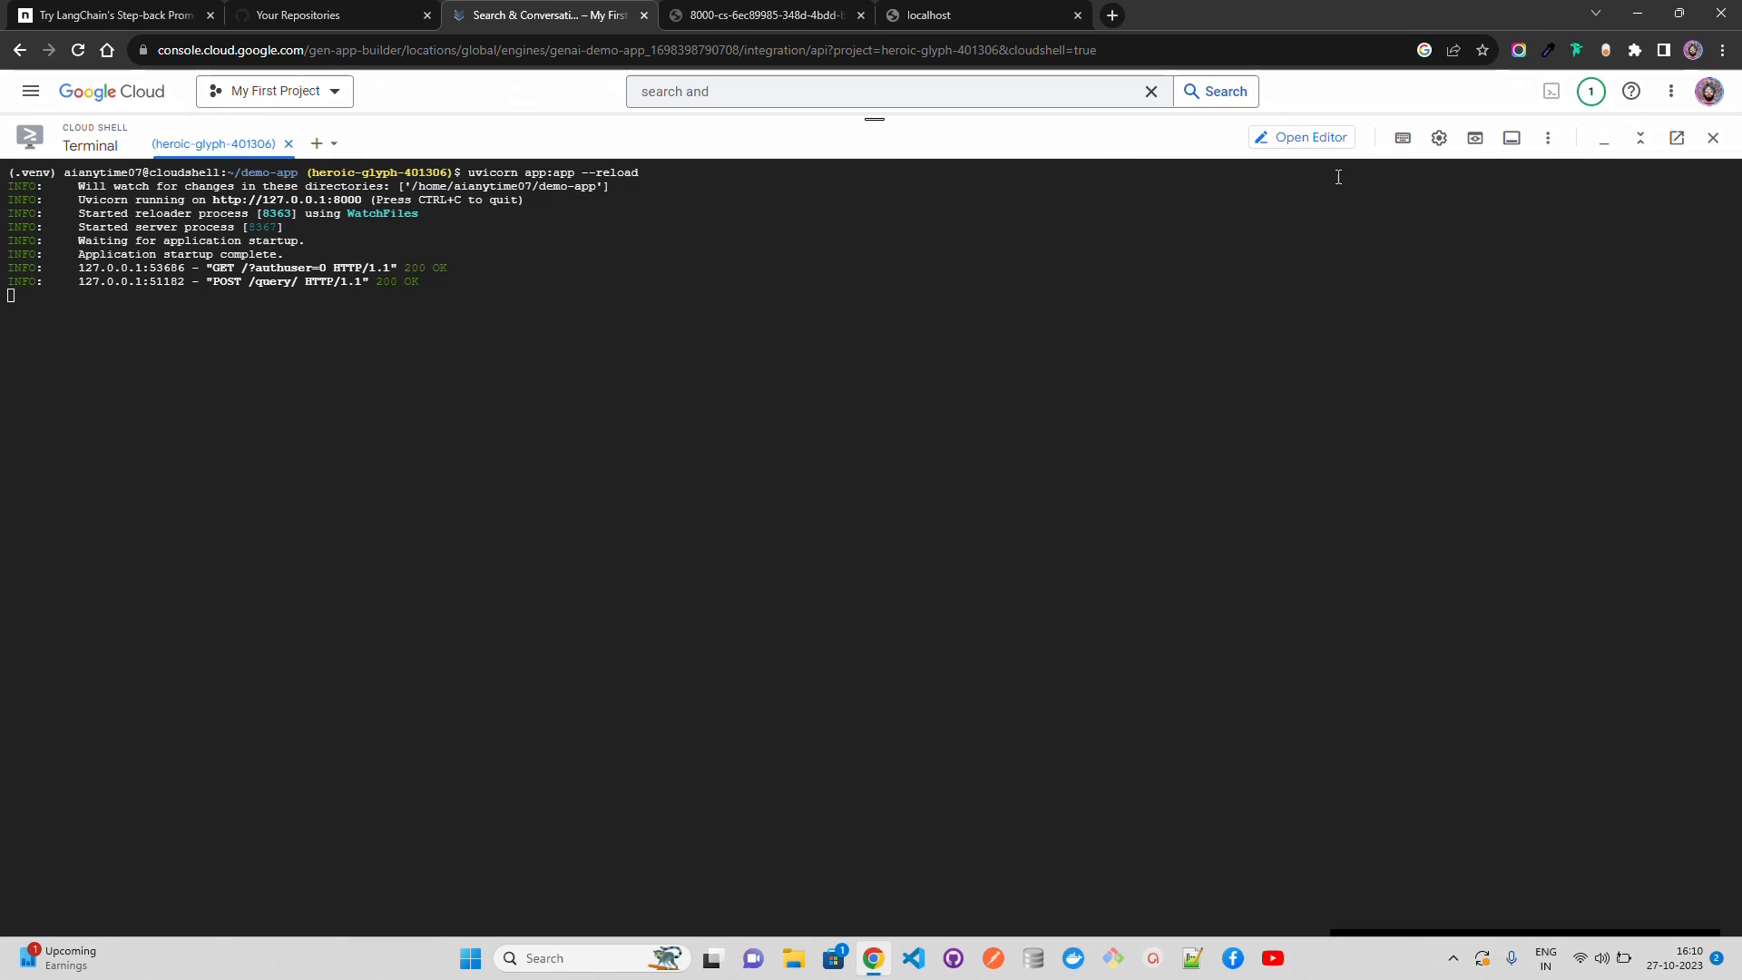
pyautogui.moveTo(875, 114); pyautogui.dragTo(965, 753)
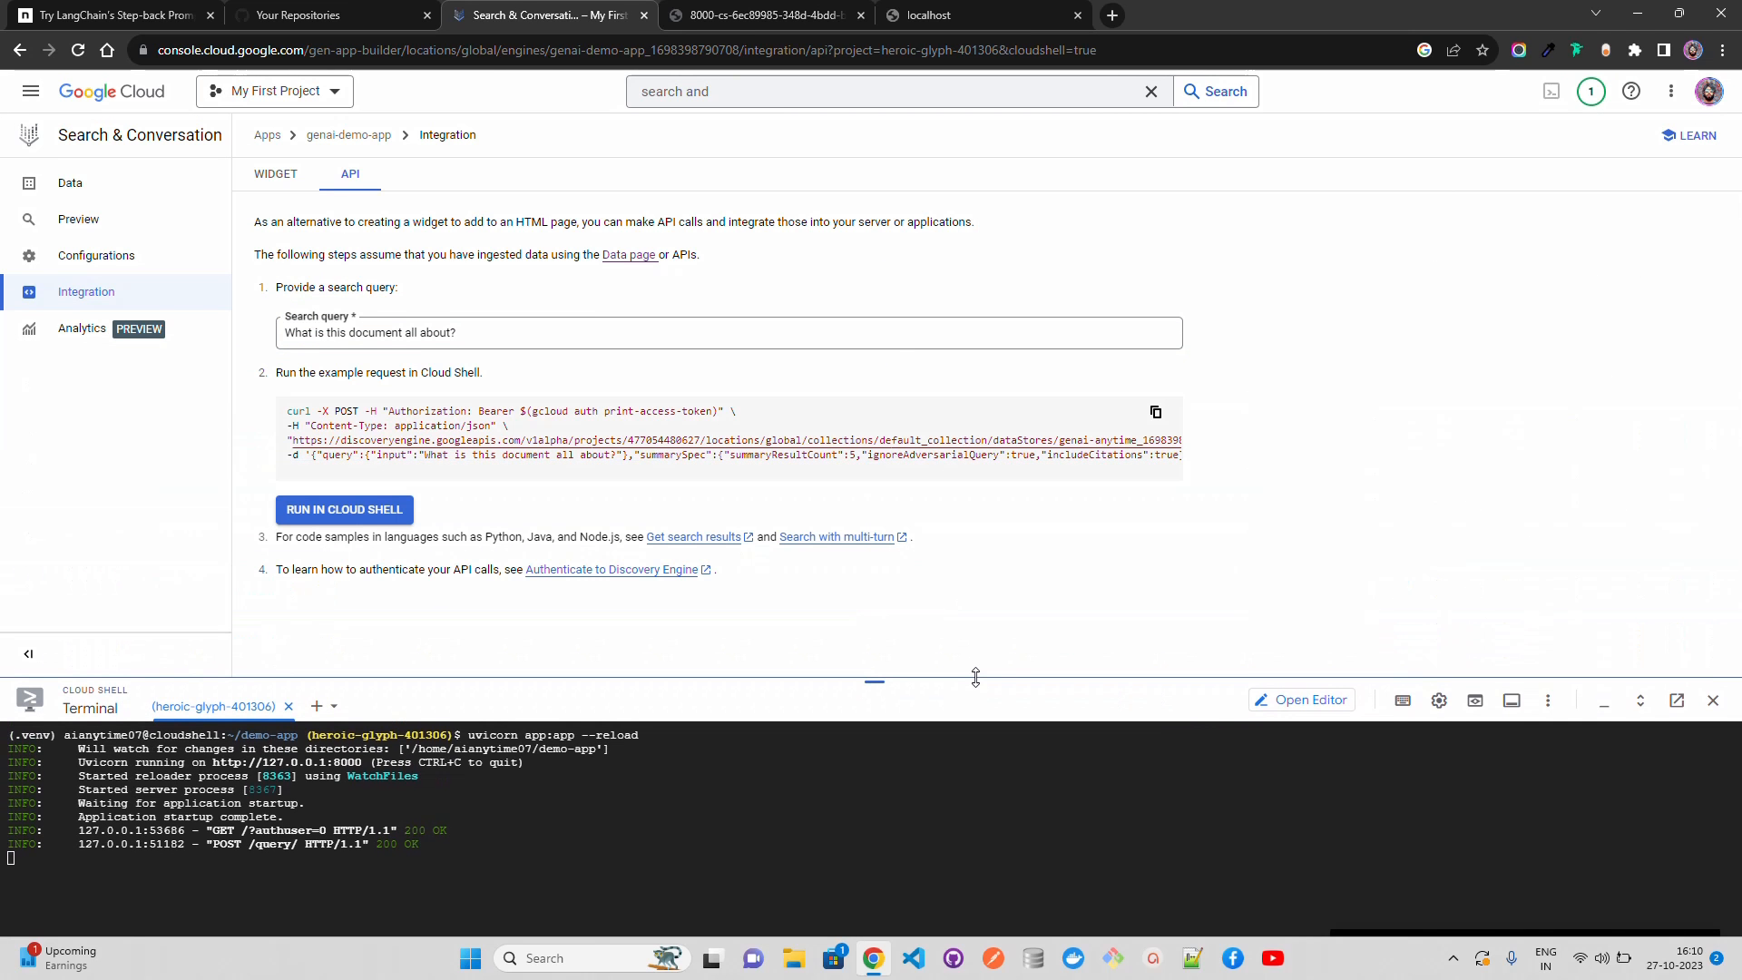
pyautogui.click(807, 11)
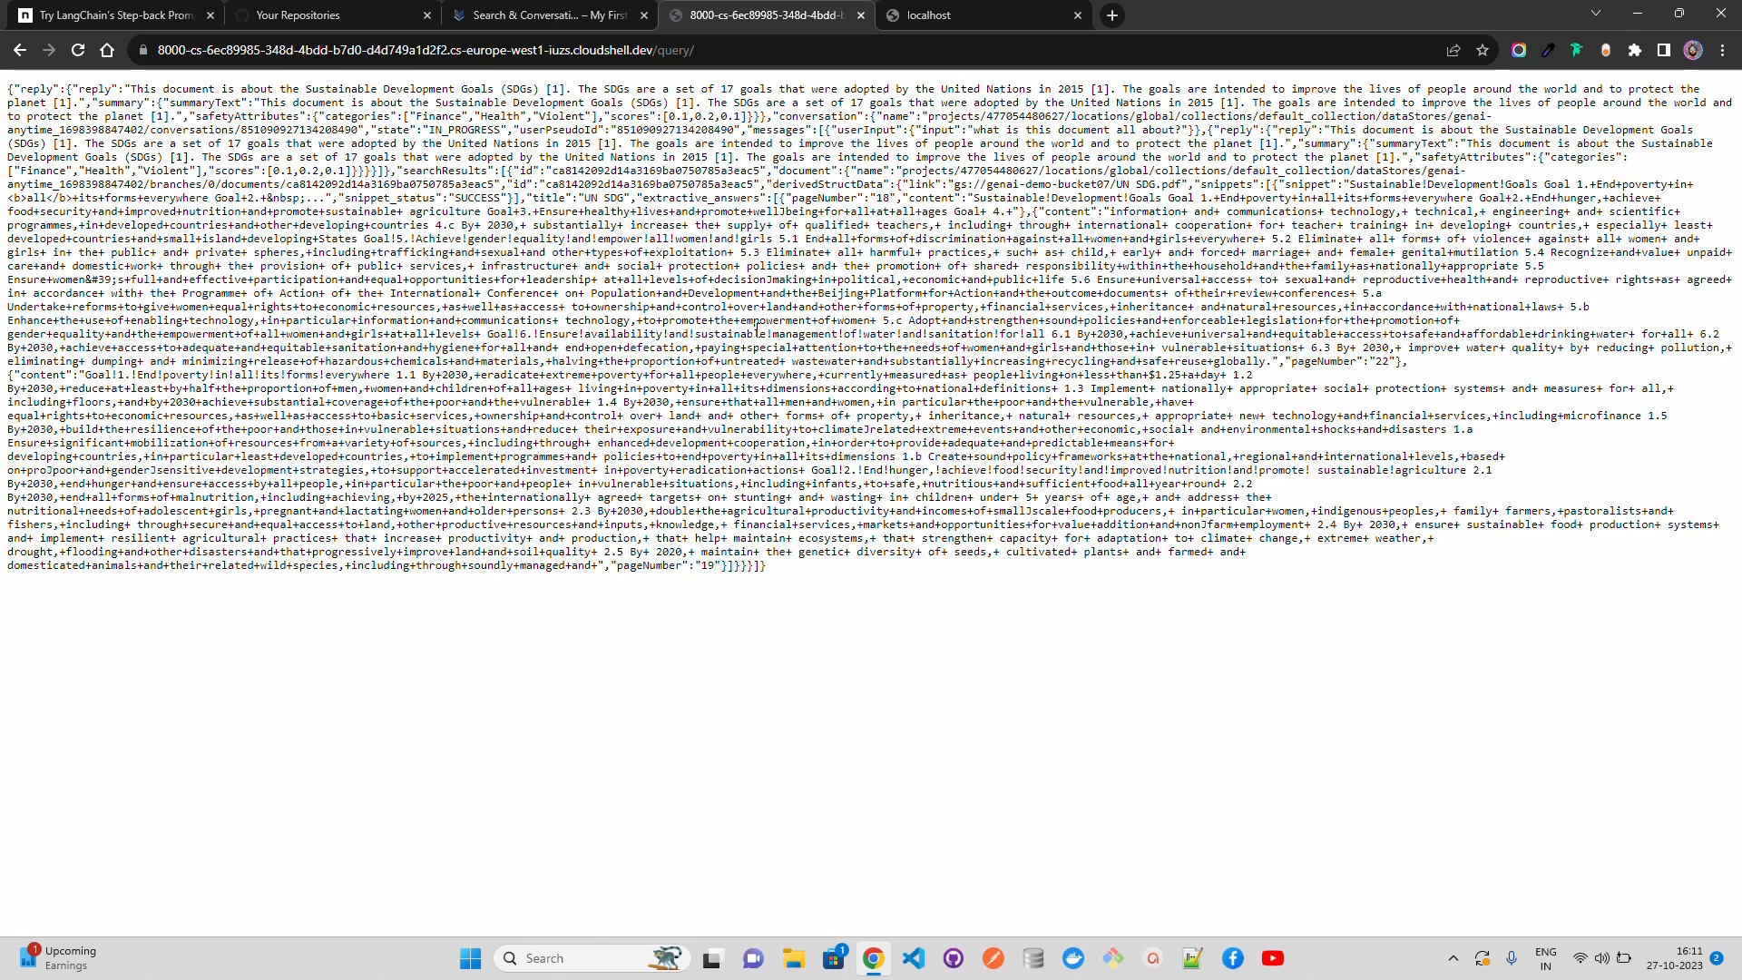
pyautogui.click(564, 16)
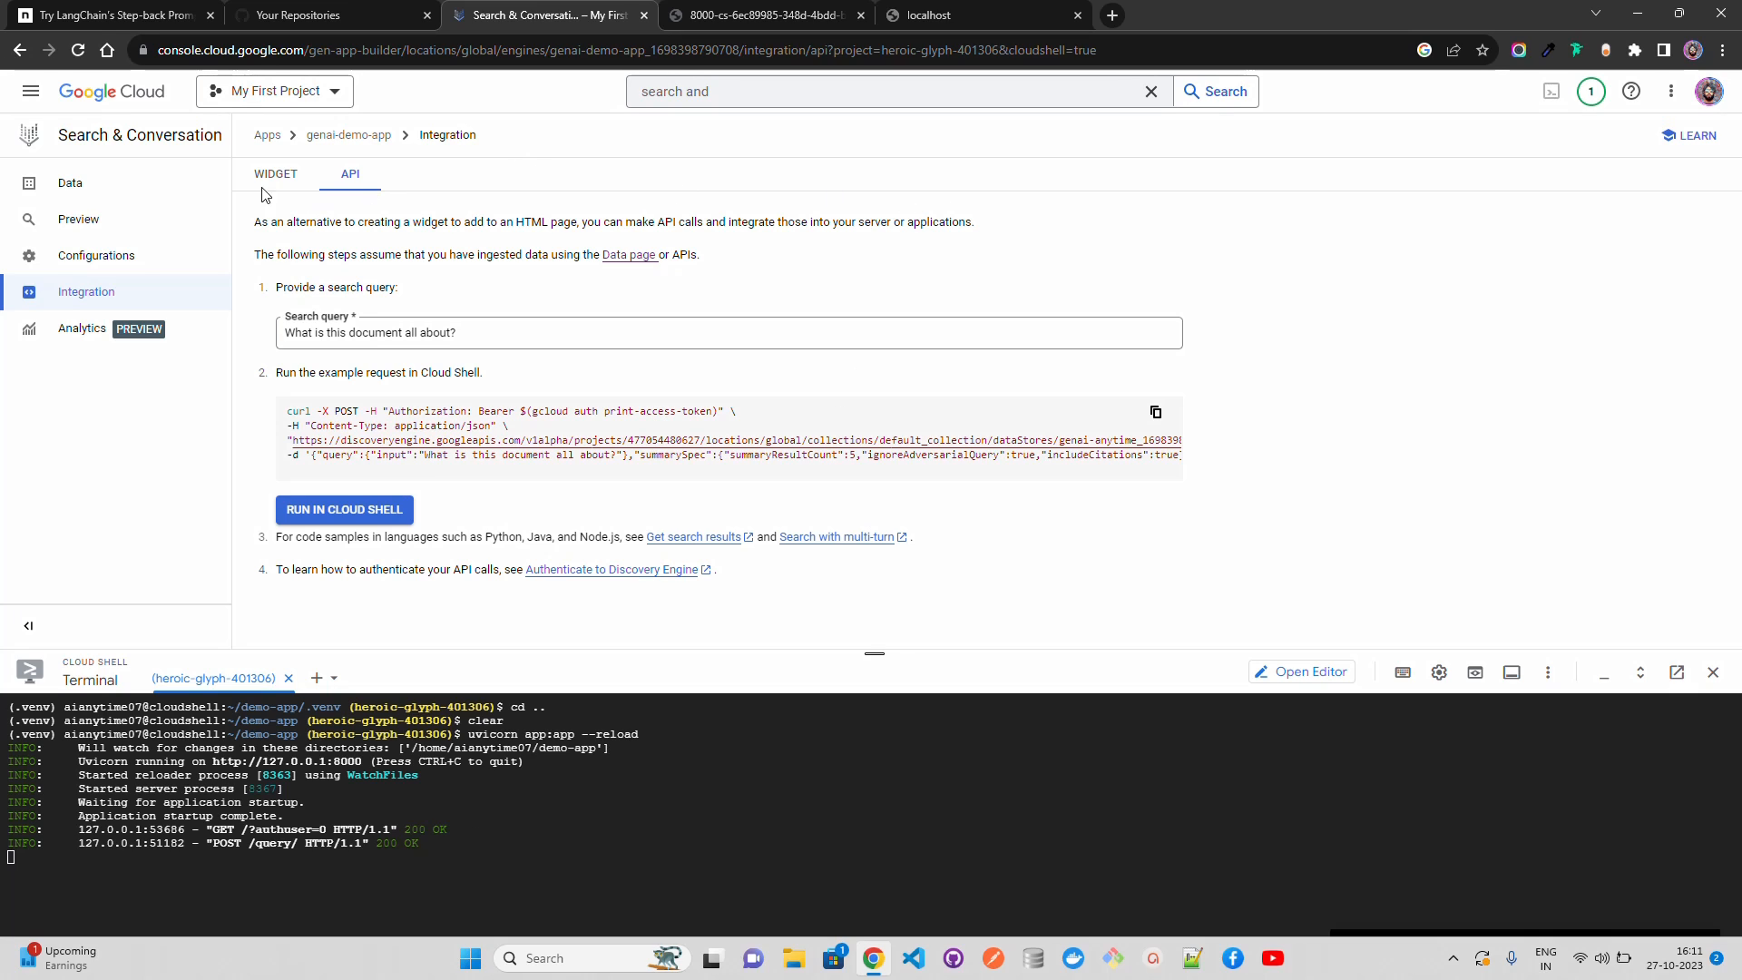
pyautogui.click(125, 219)
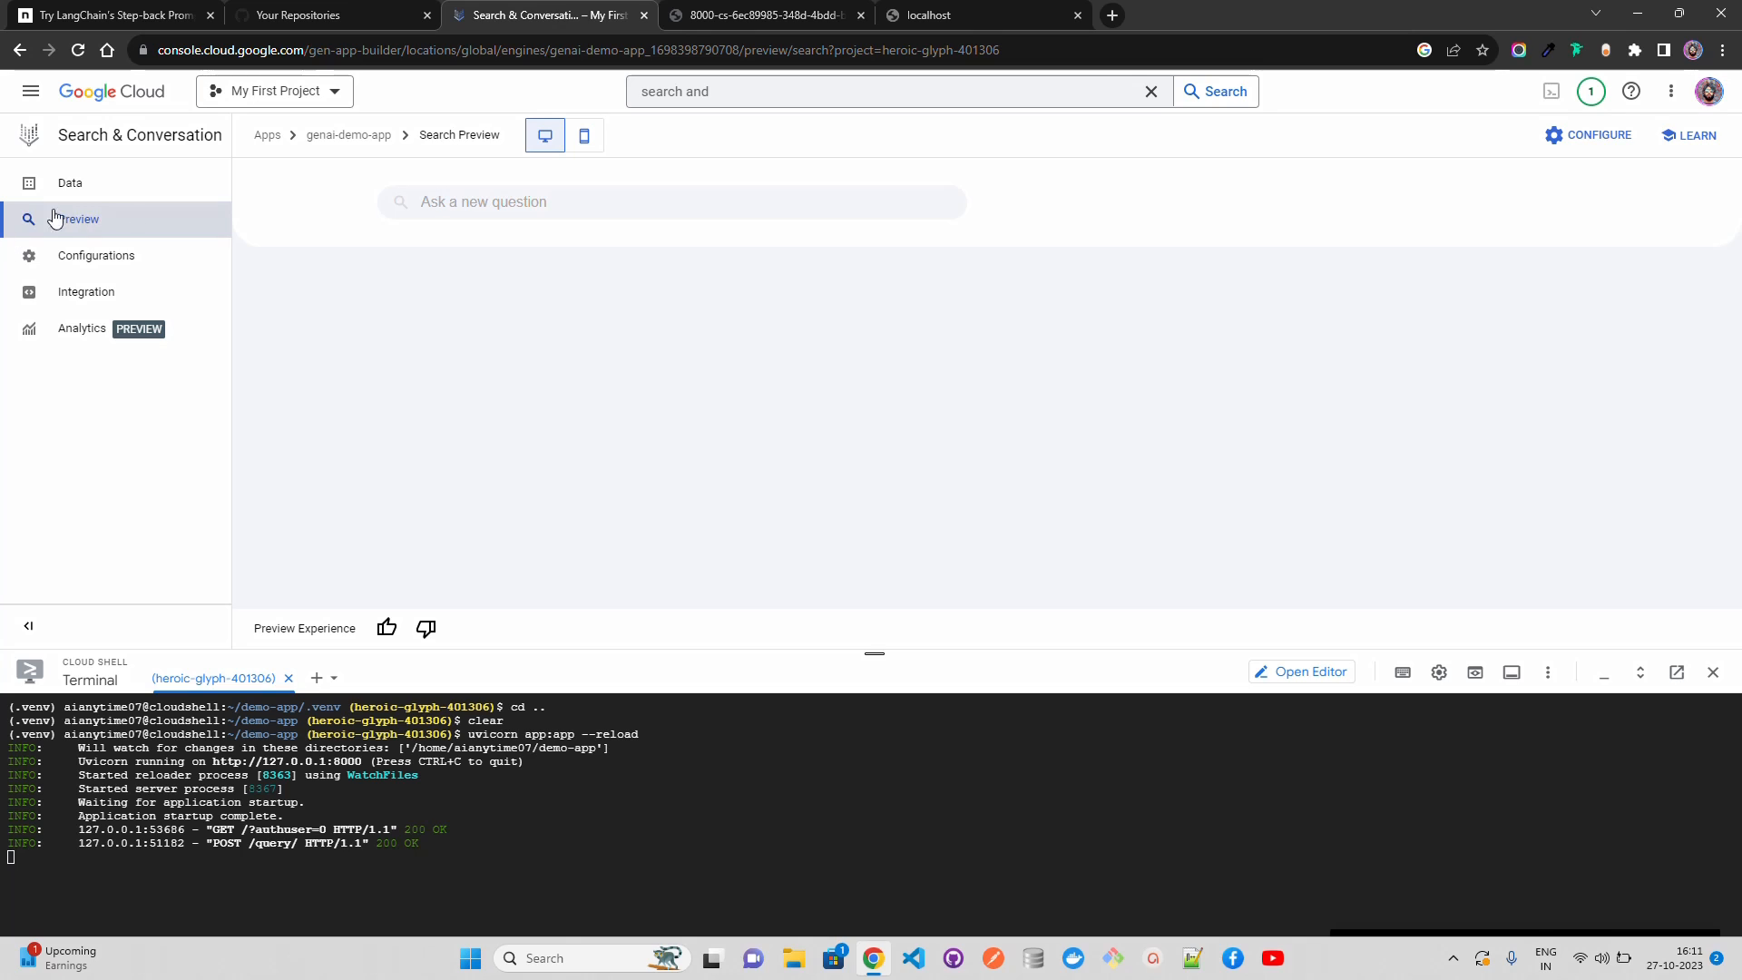
pyautogui.click(82, 186)
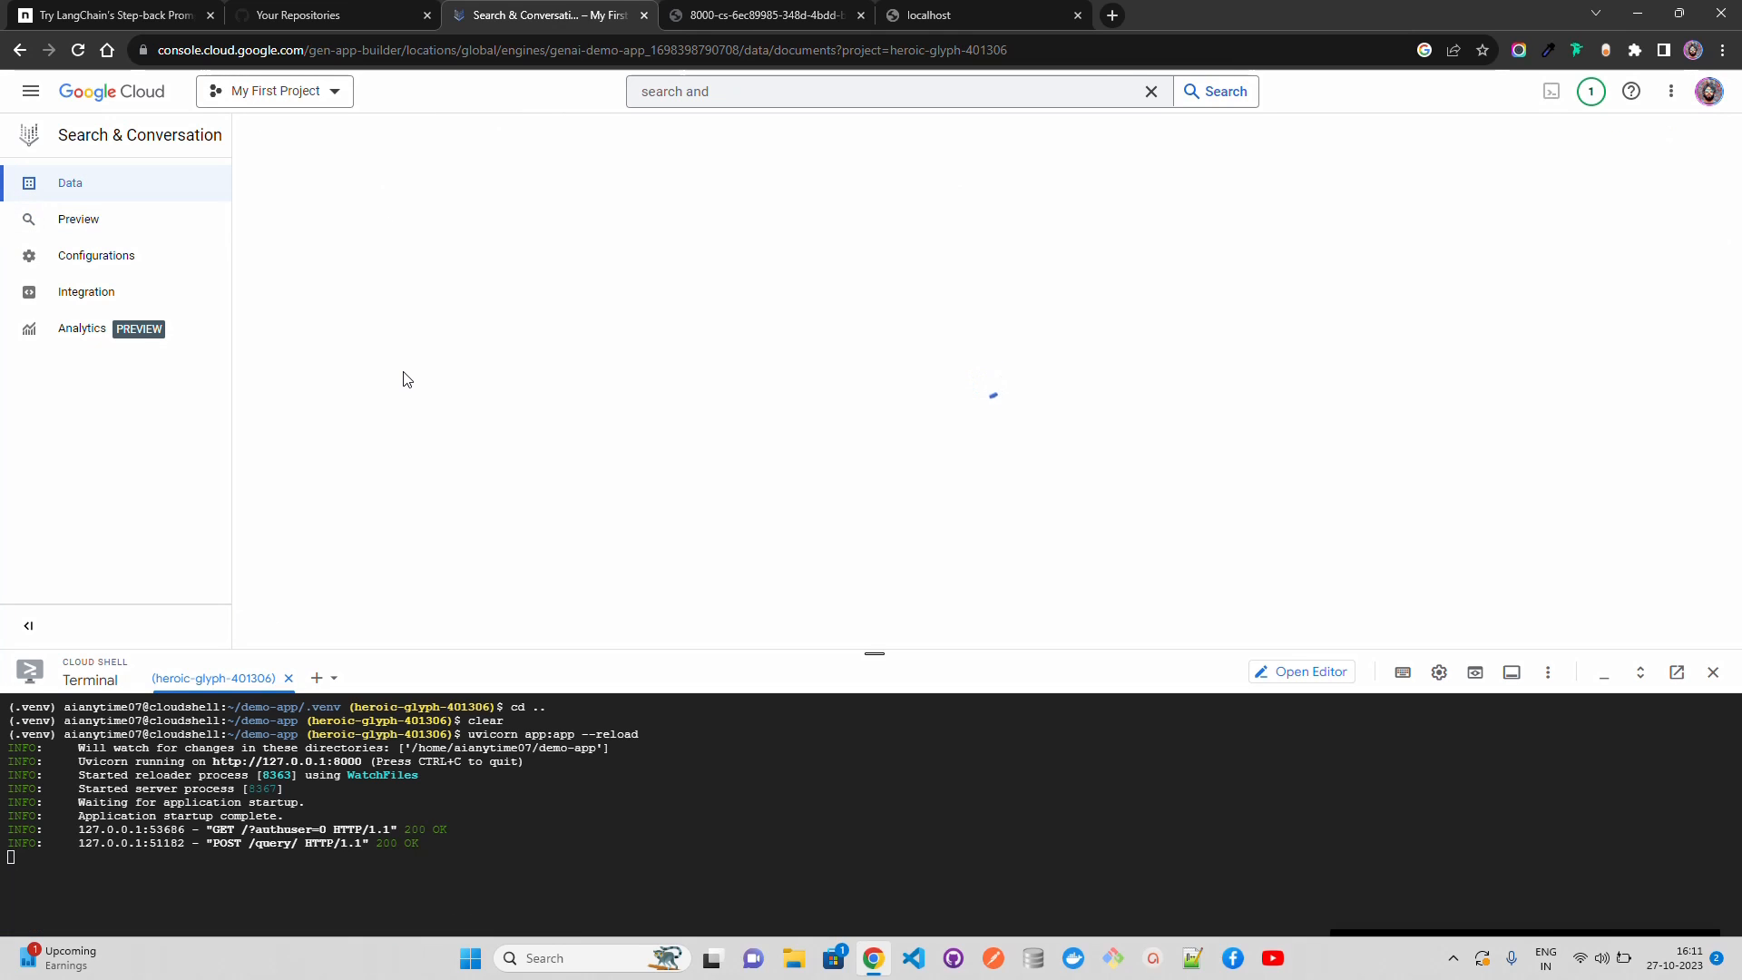